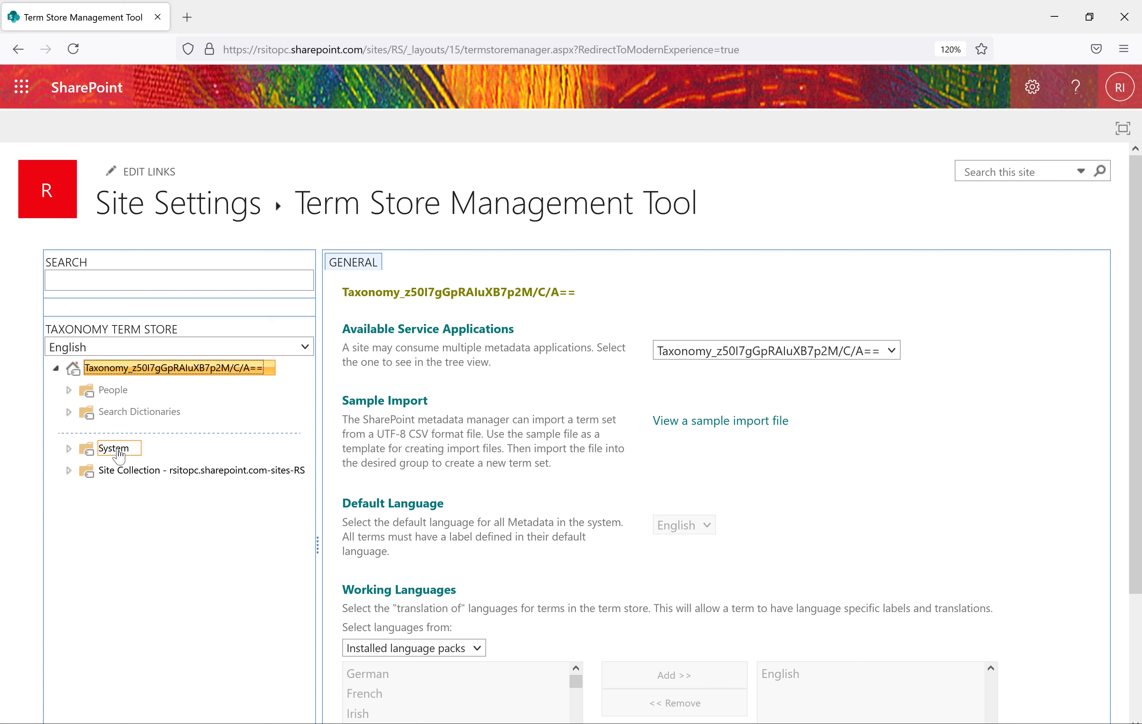
Review the actions offered for the site collection group and the term sets it contains.
click(150, 475)
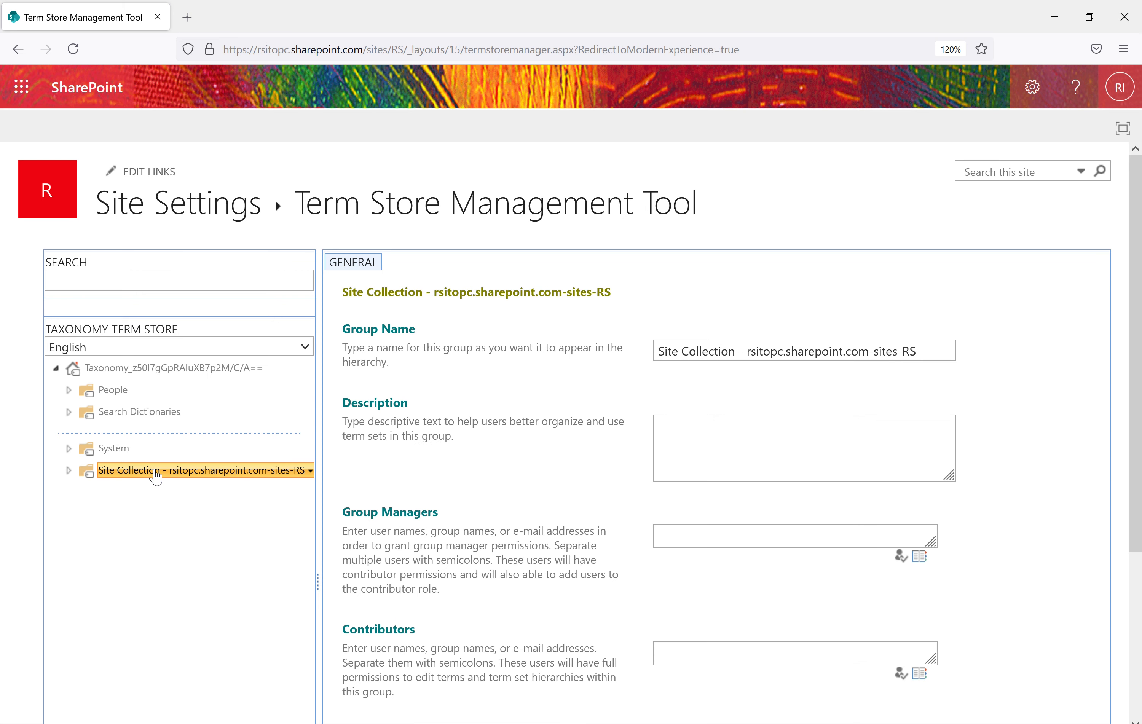
click(309, 472)
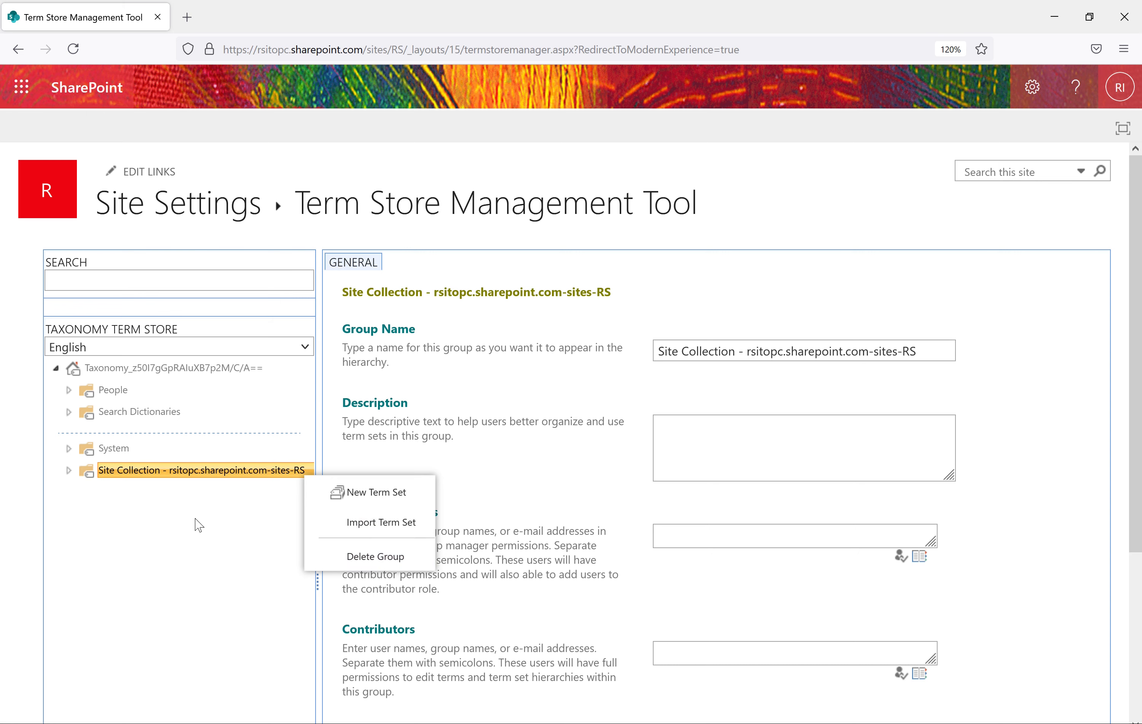
click(67, 470)
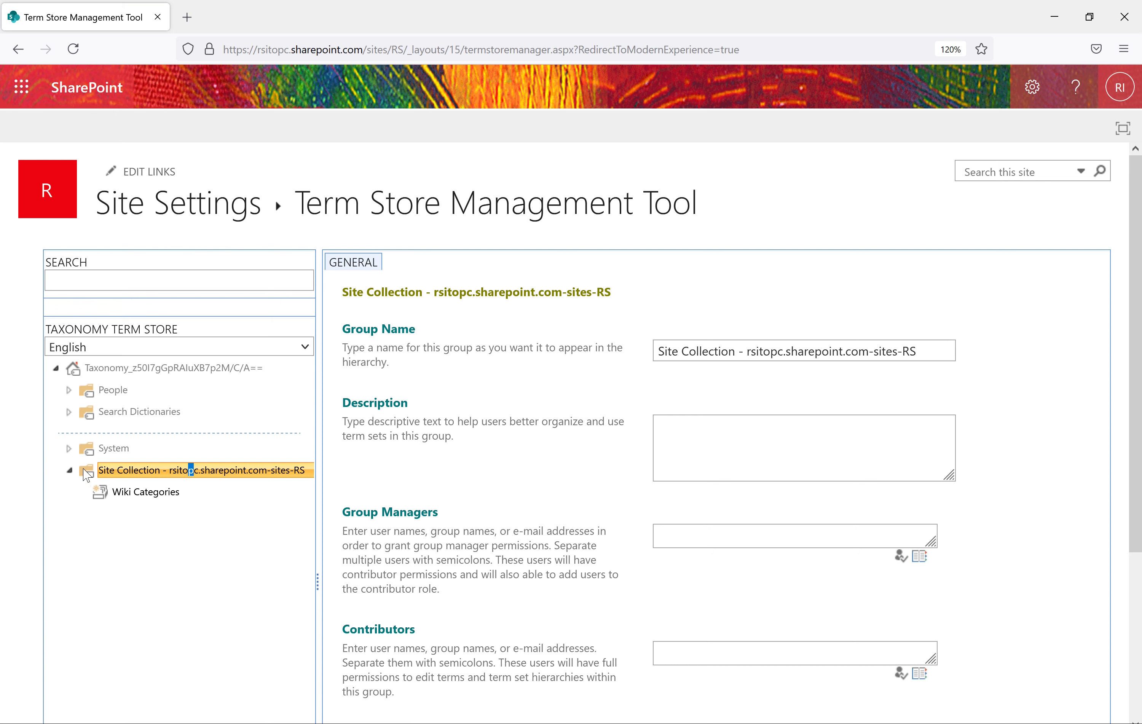
click(69, 470)
click(305, 347)
click(305, 347)
Examine the People, Search Dictionaries, System and site collection groups, comparing which settings and actions each one offers.
click(122, 449)
click(125, 412)
click(115, 391)
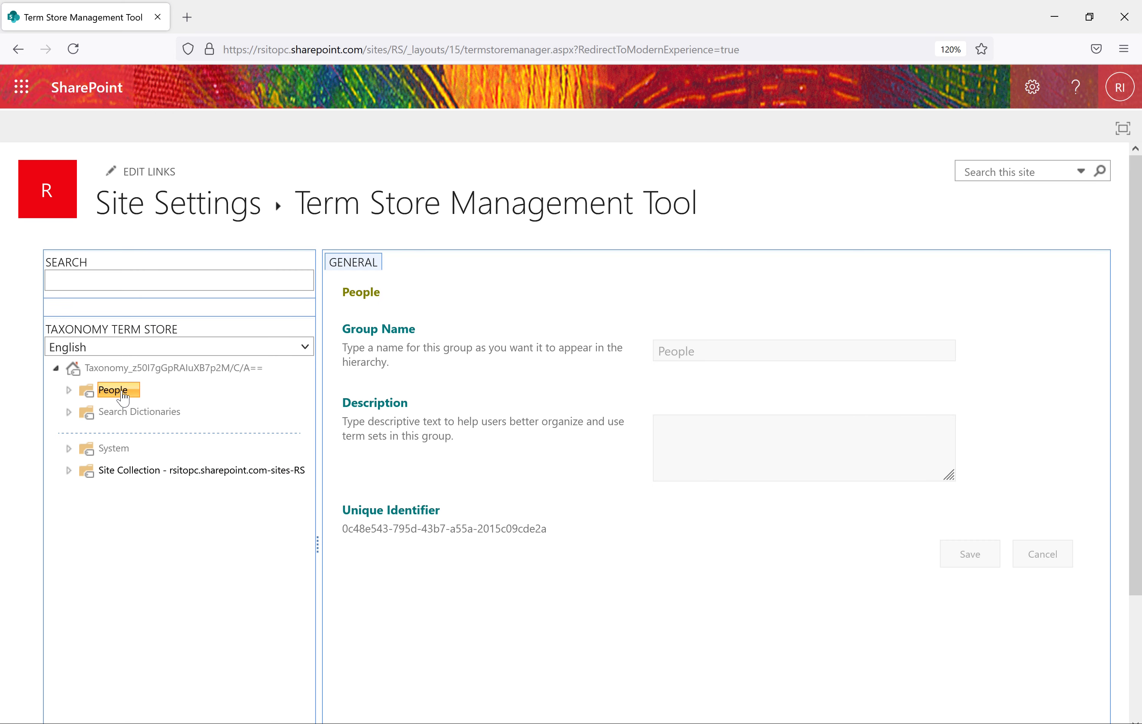
click(137, 416)
click(117, 391)
click(130, 412)
click(115, 449)
click(268, 471)
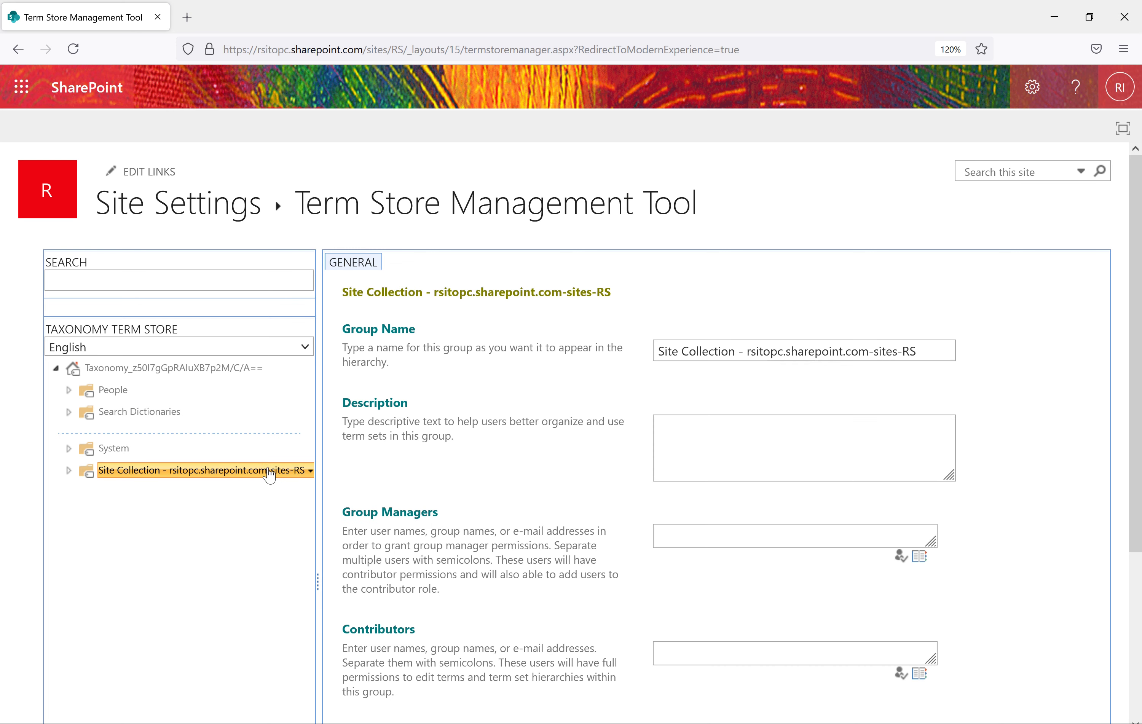
click(311, 473)
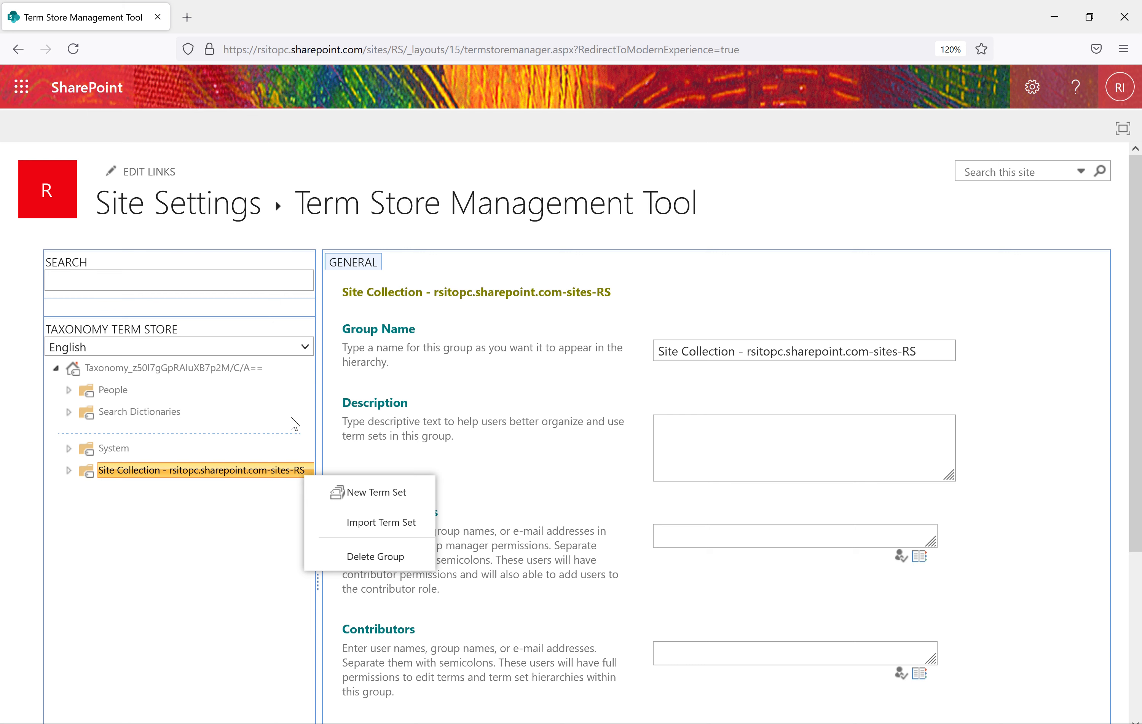
click(215, 552)
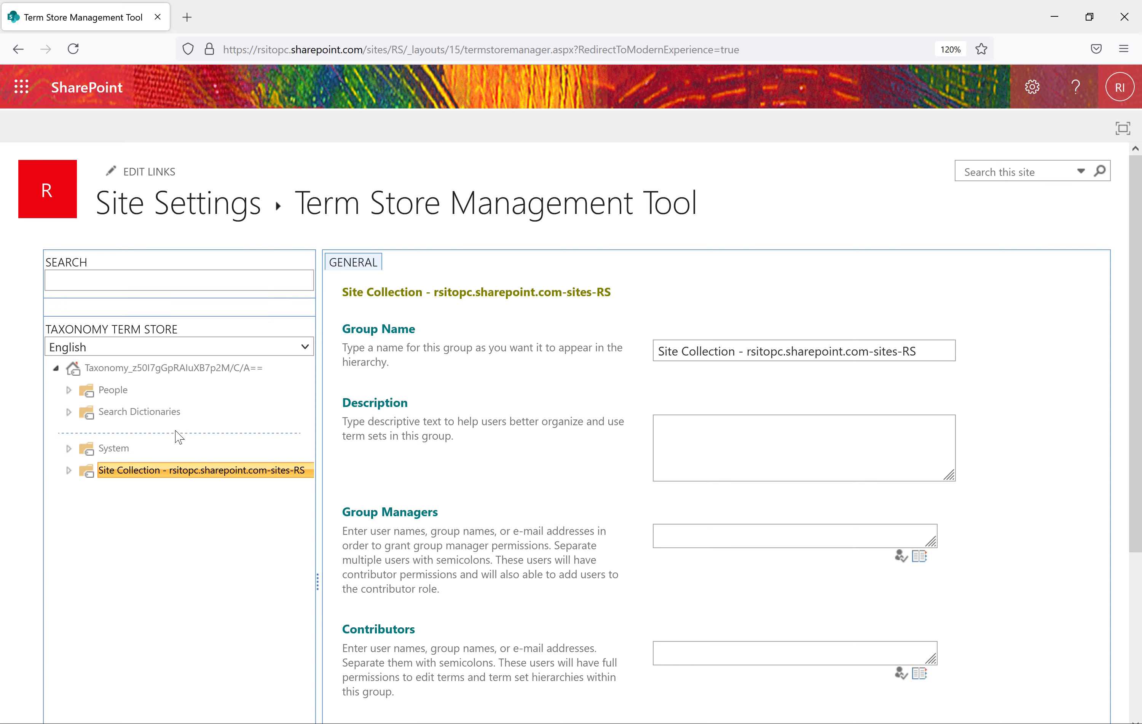
drag(717, 220, 306, 204)
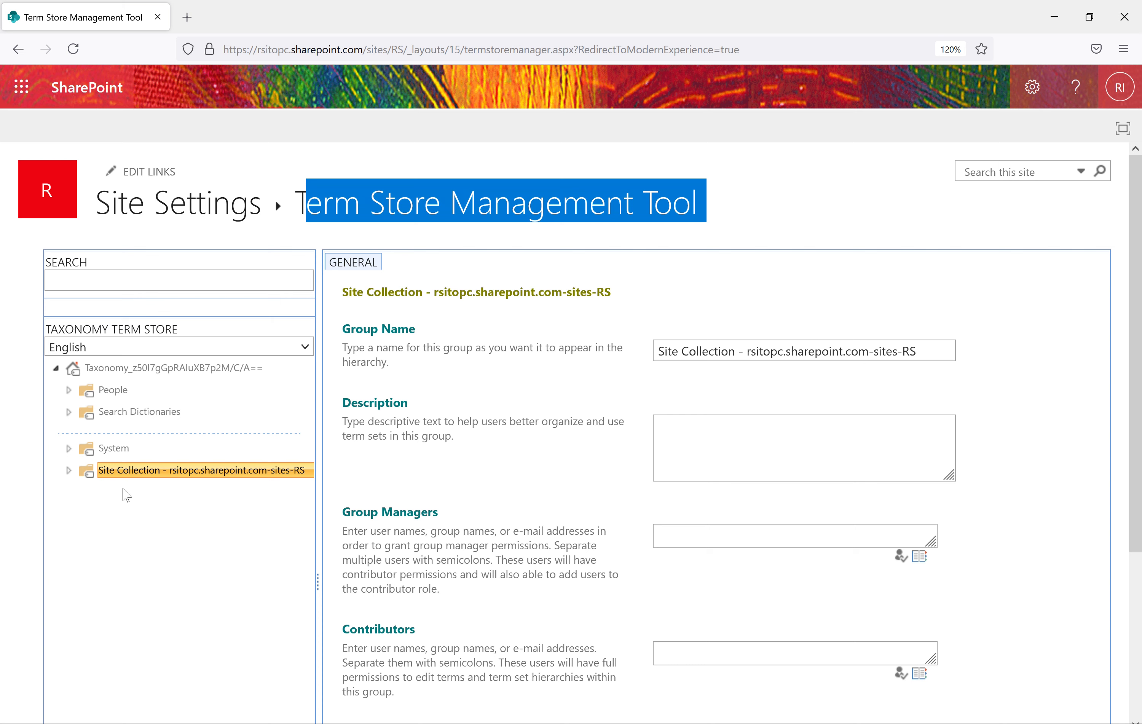
click(188, 17)
click(102, 22)
drag(362, 49, 217, 54)
key(ctrl+c)
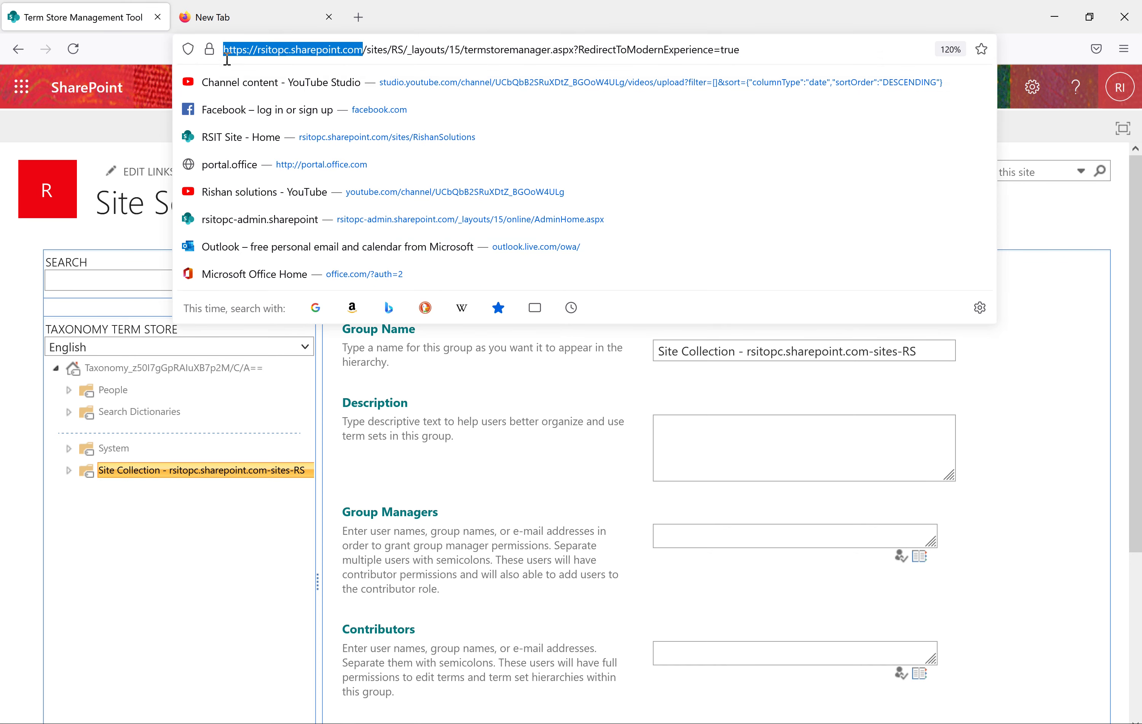
click(243, 19)
key(ctrl+v)
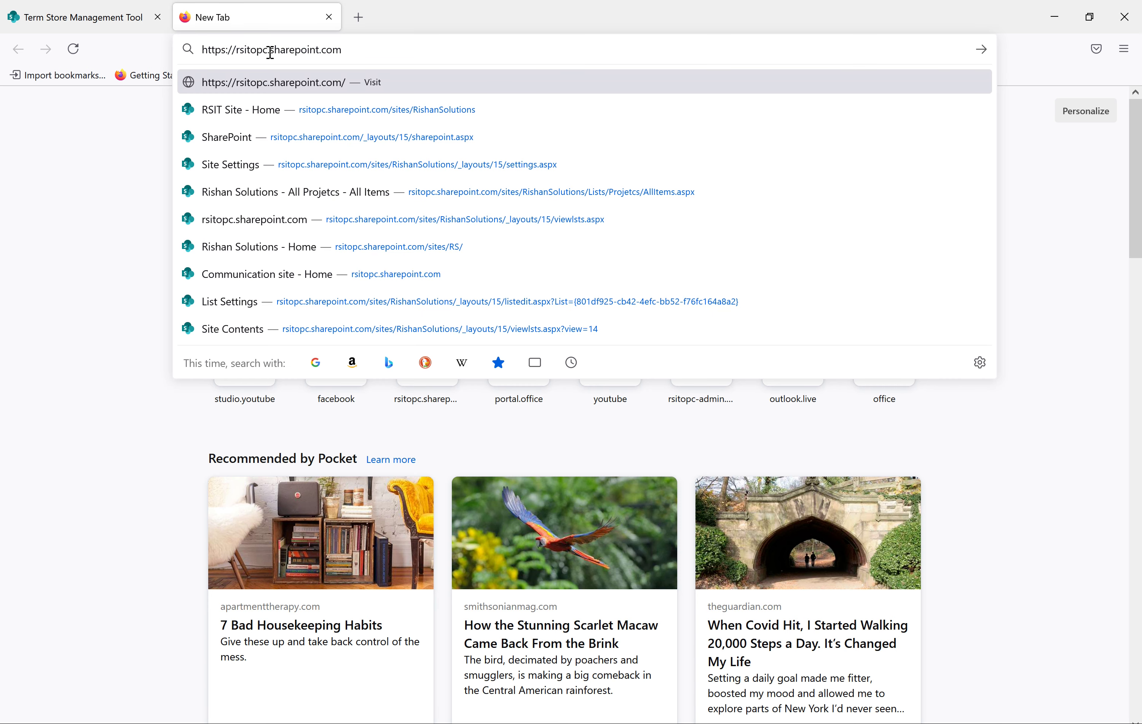
click(268, 50)
text(-admin)
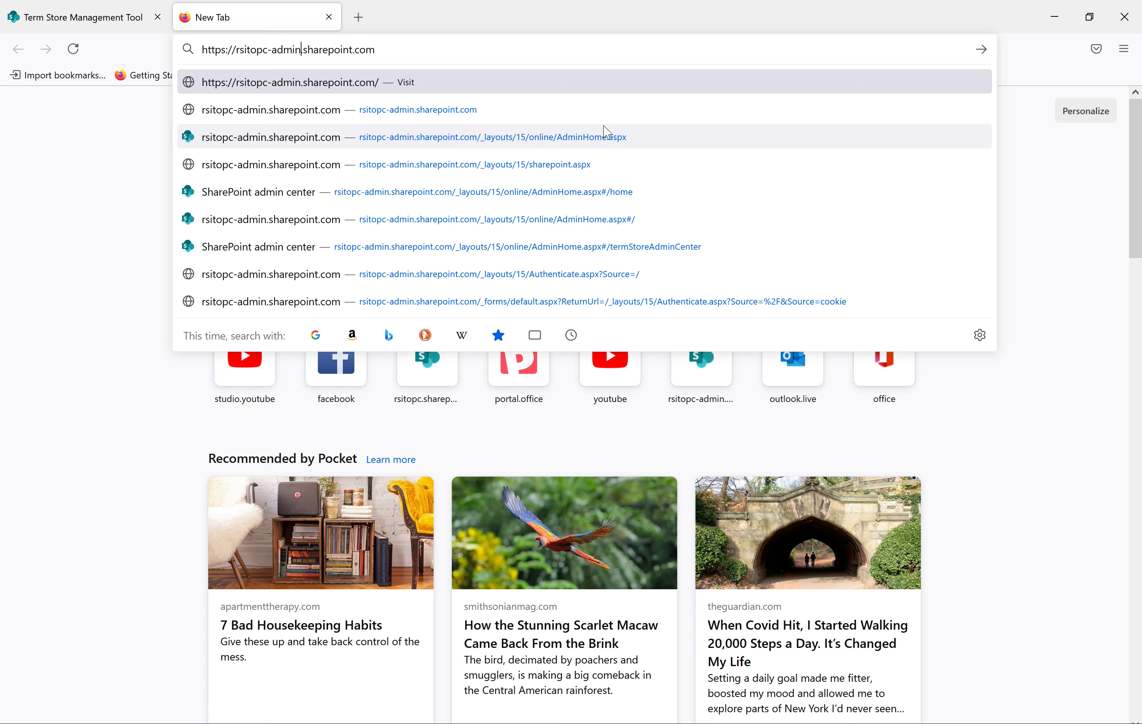
key(Return)
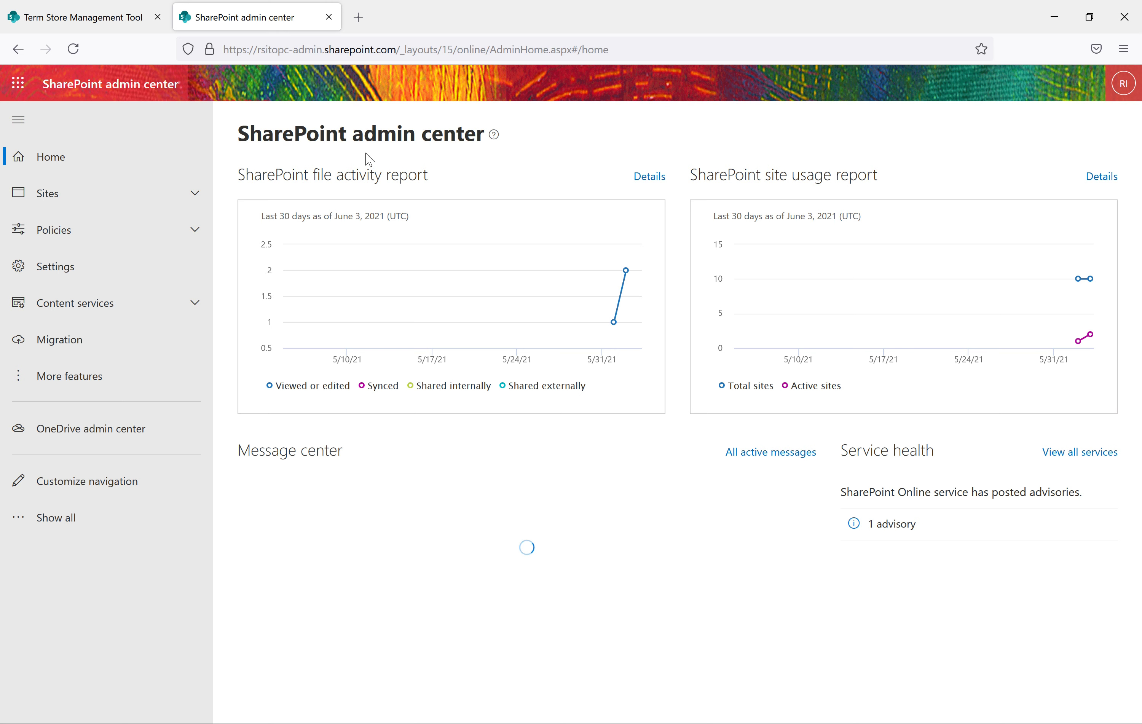
Open the Term store page under Content services in the admin center.
click(194, 193)
click(90, 250)
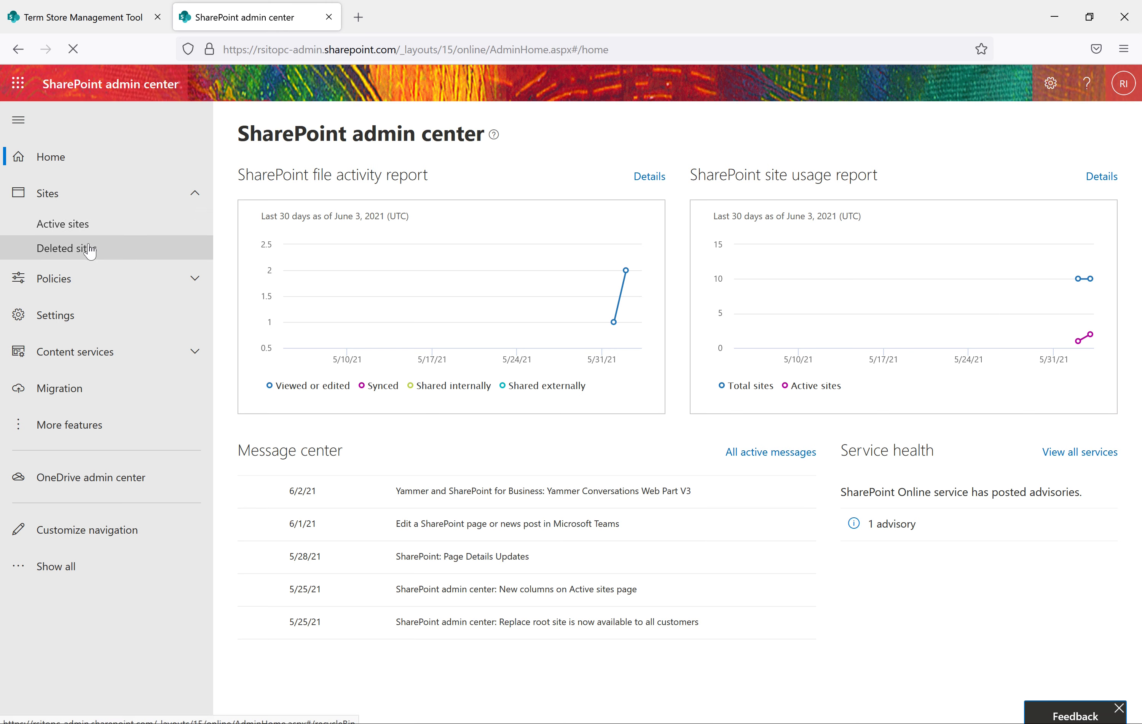
click(197, 285)
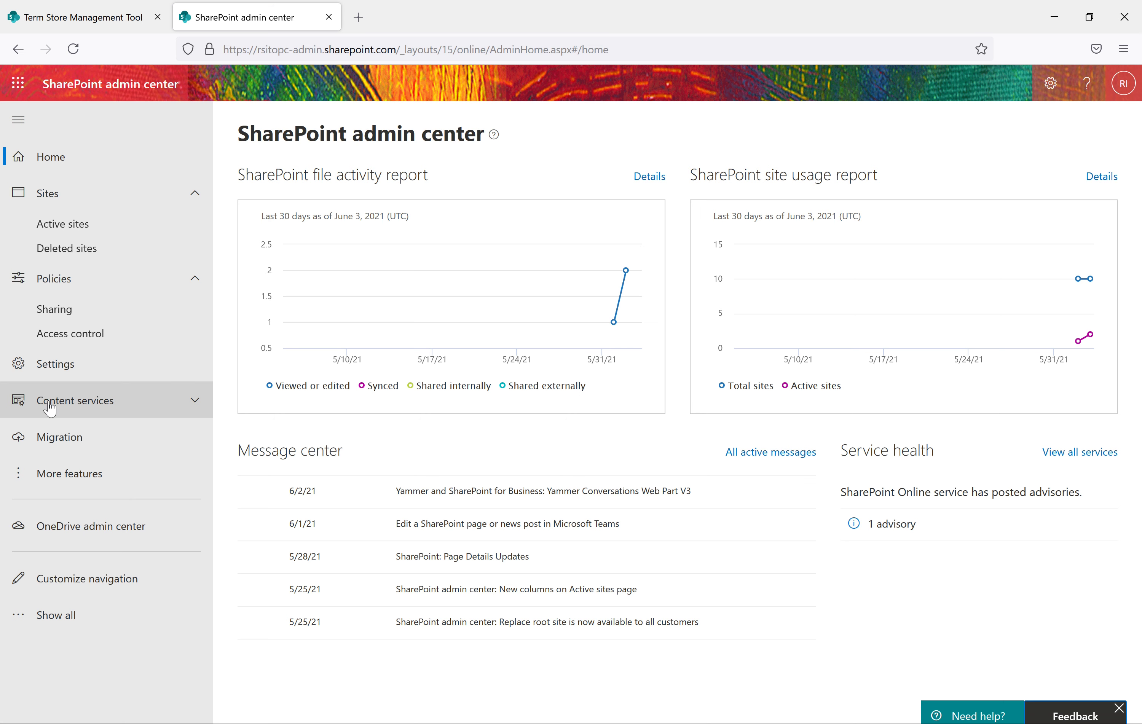
click(195, 405)
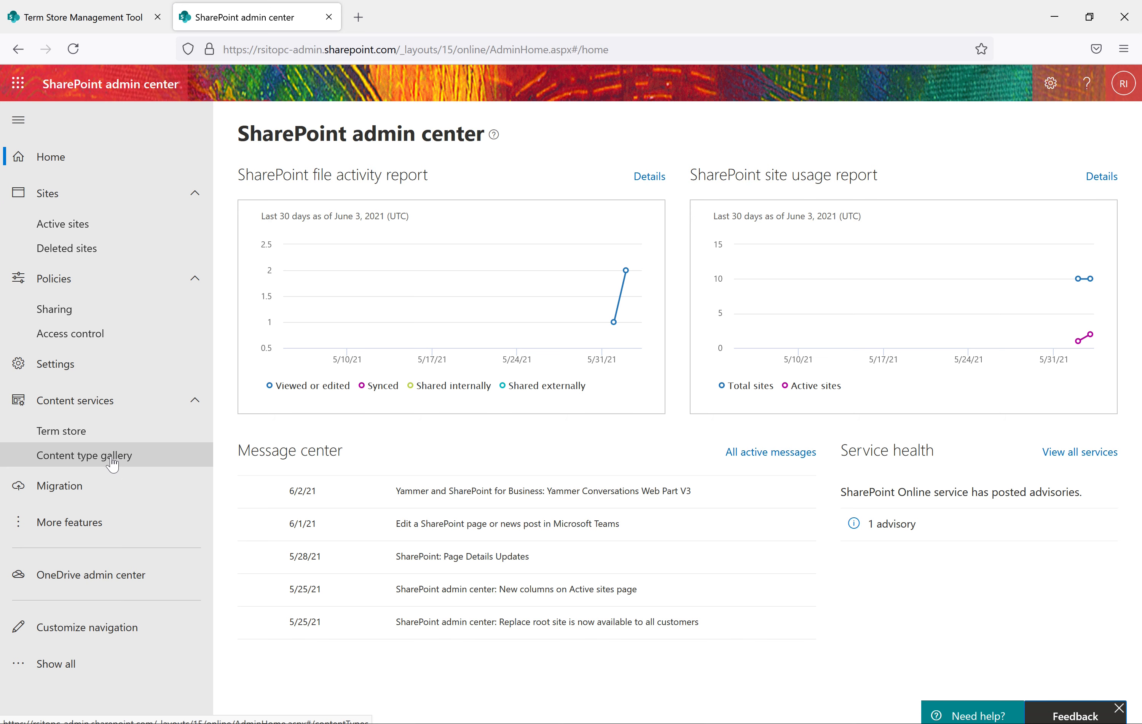
click(74, 433)
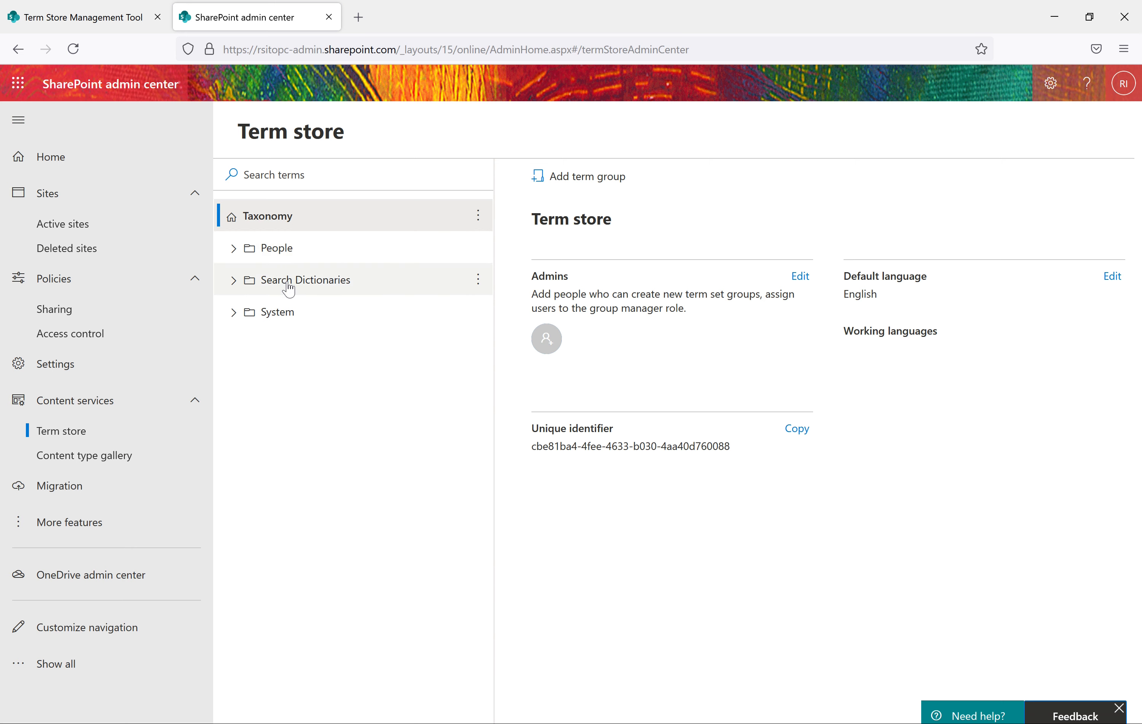
Compare the term groups in the site's Term Store Management Tool with those in the admin center's term store.
click(72, 21)
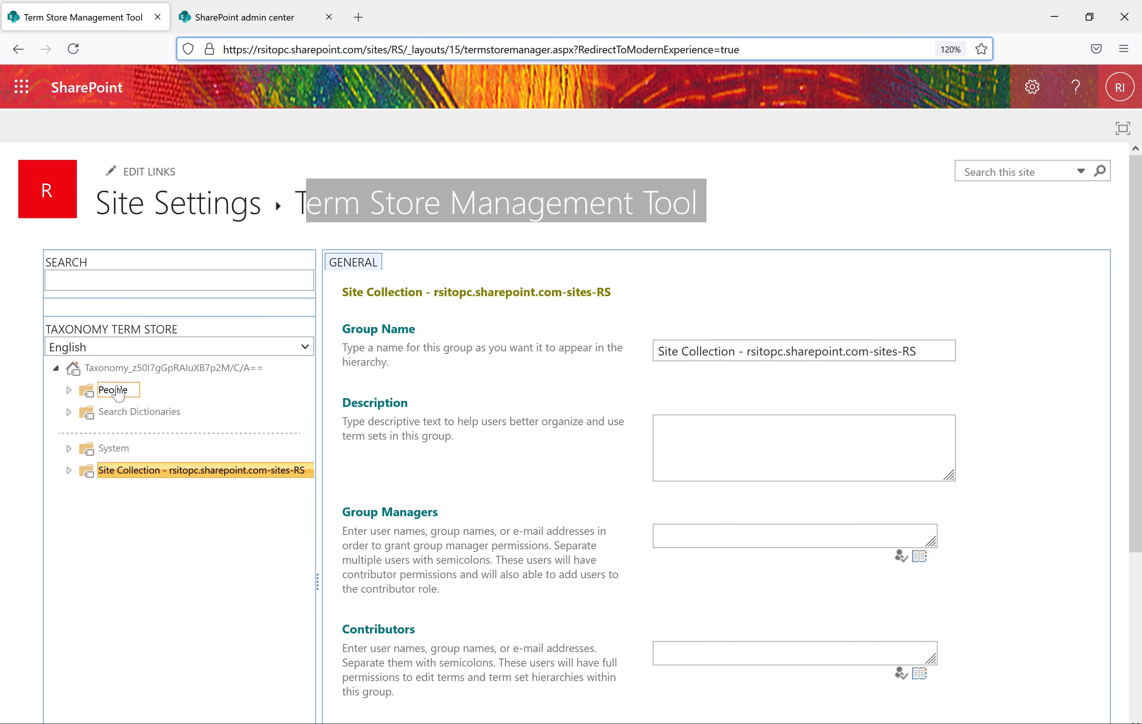
mouse_move(122, 474)
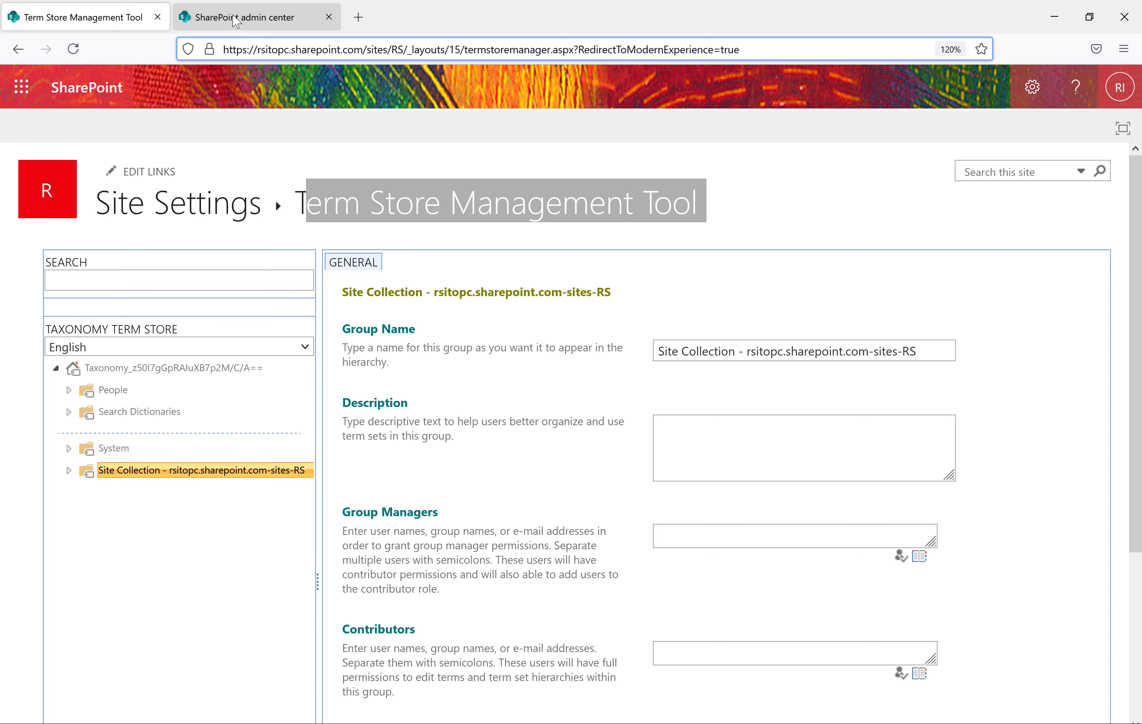
click(236, 21)
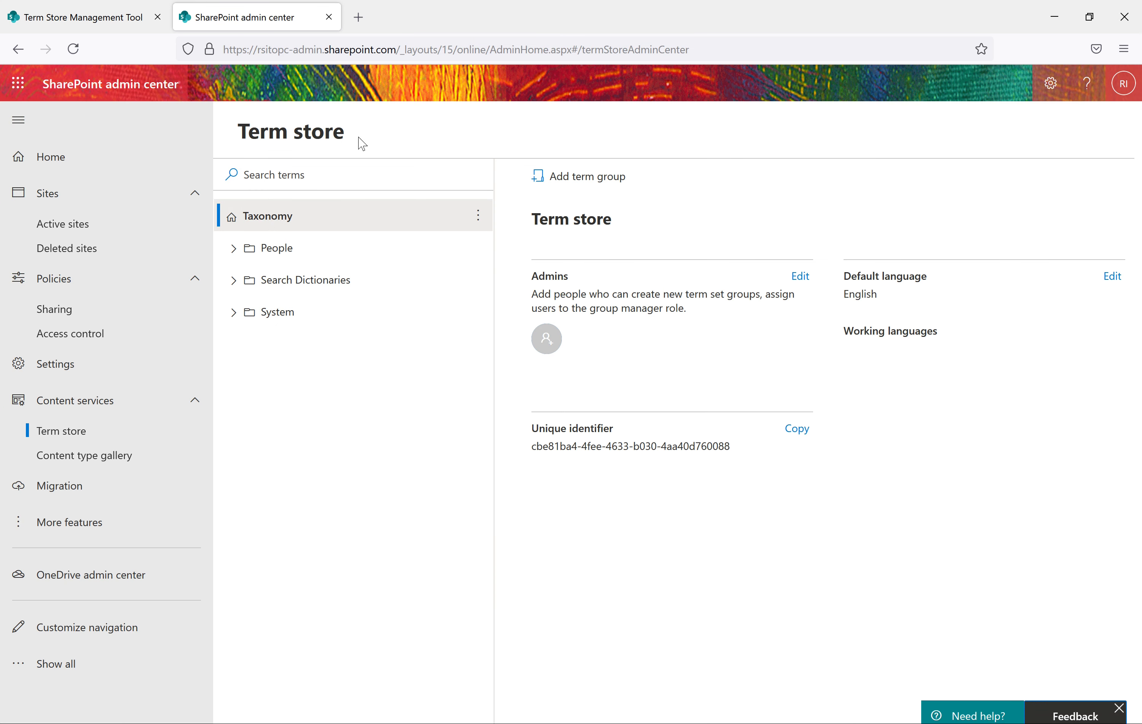
drag(365, 139, 241, 136)
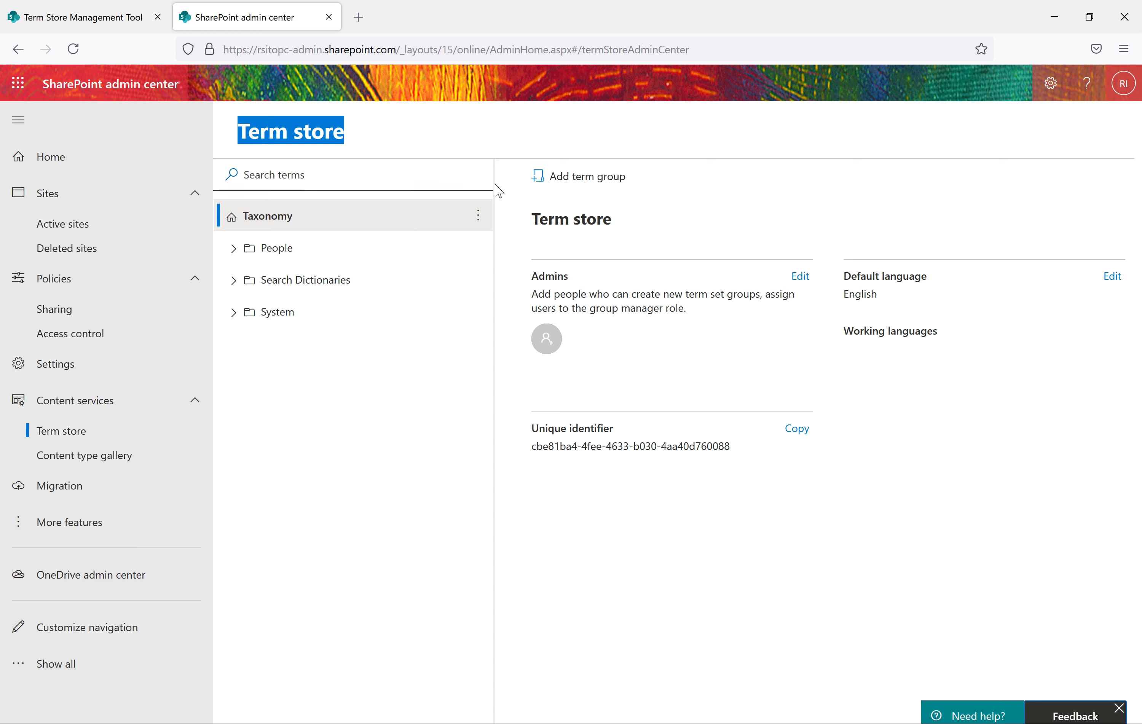
Try to add a term group named RishanSolutions under Taxonomy.
click(478, 218)
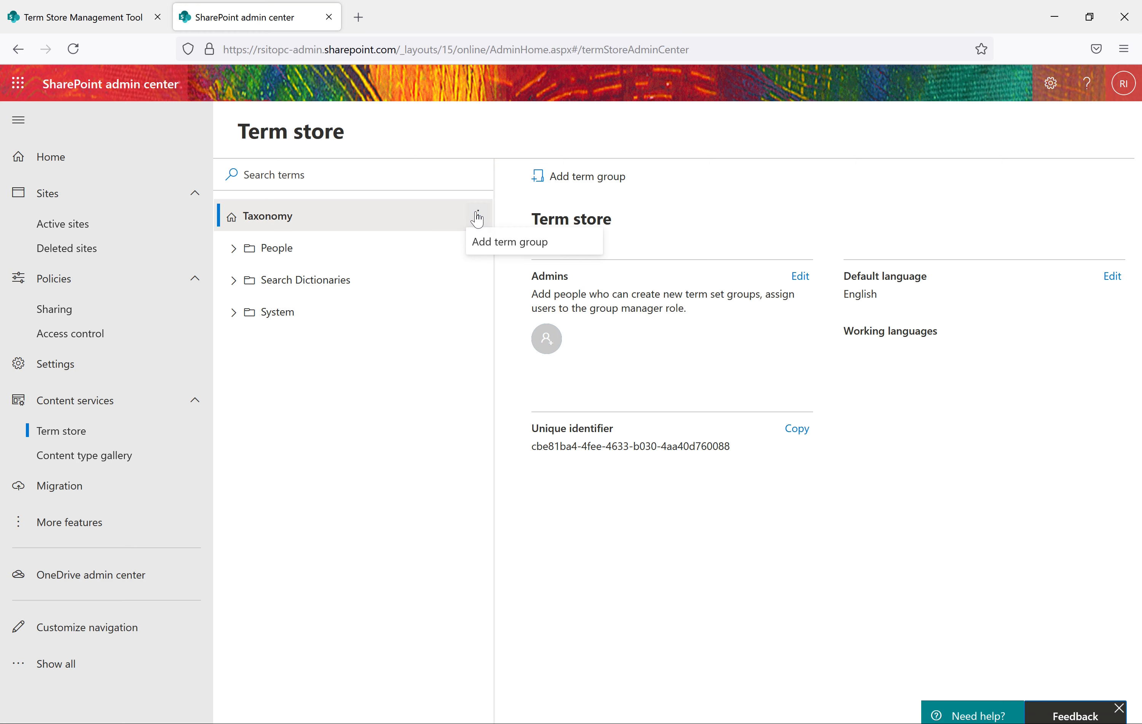
click(507, 245)
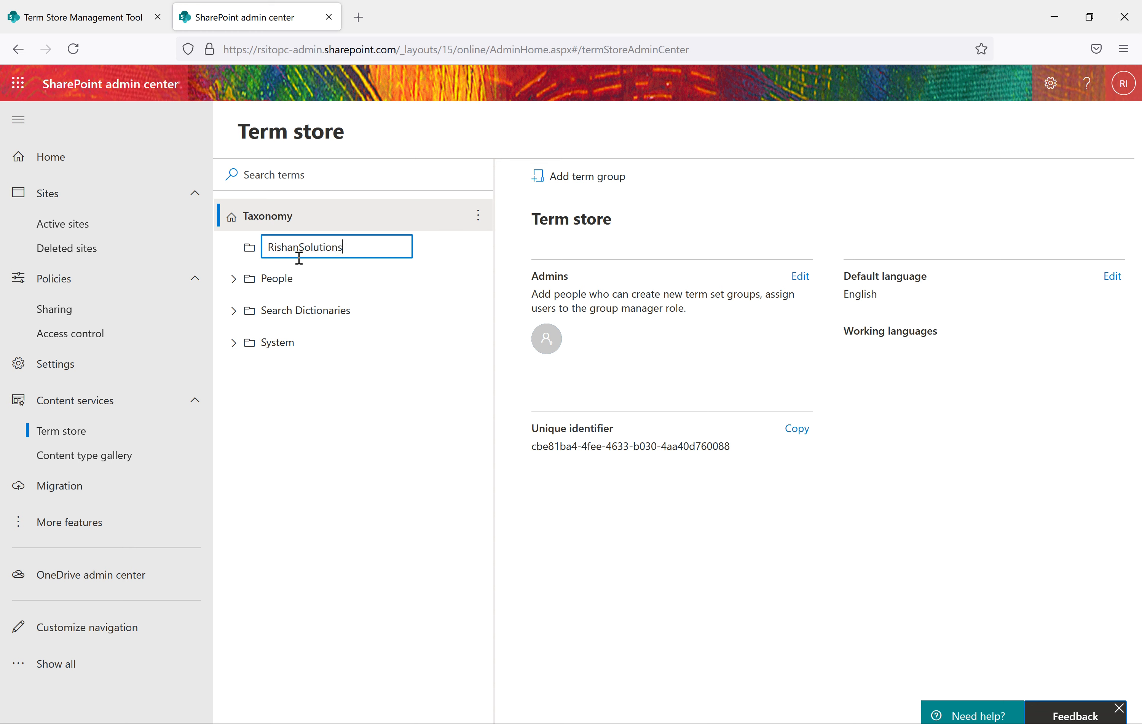
key(Return)
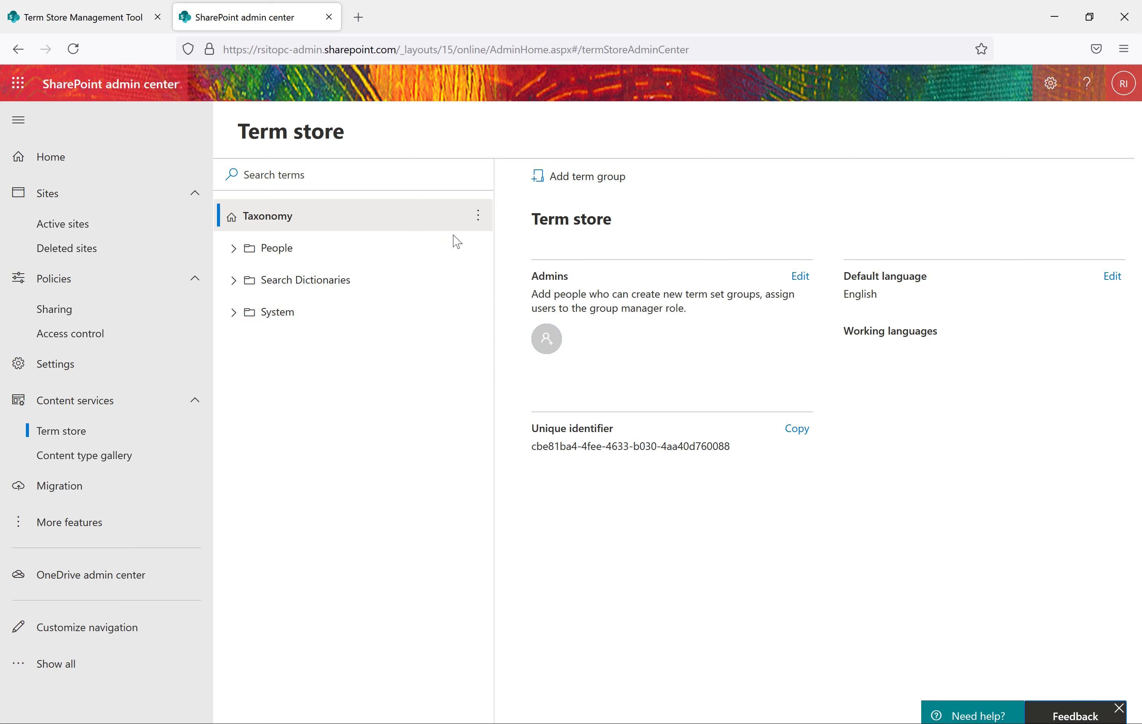
click(477, 215)
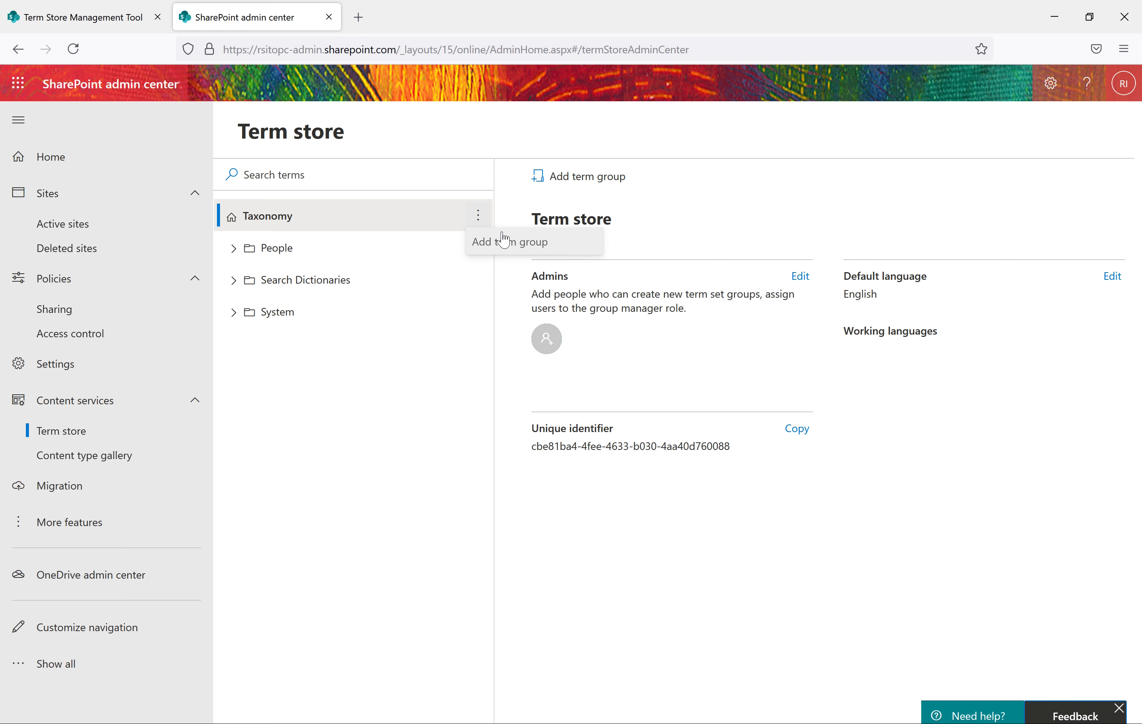
click(508, 252)
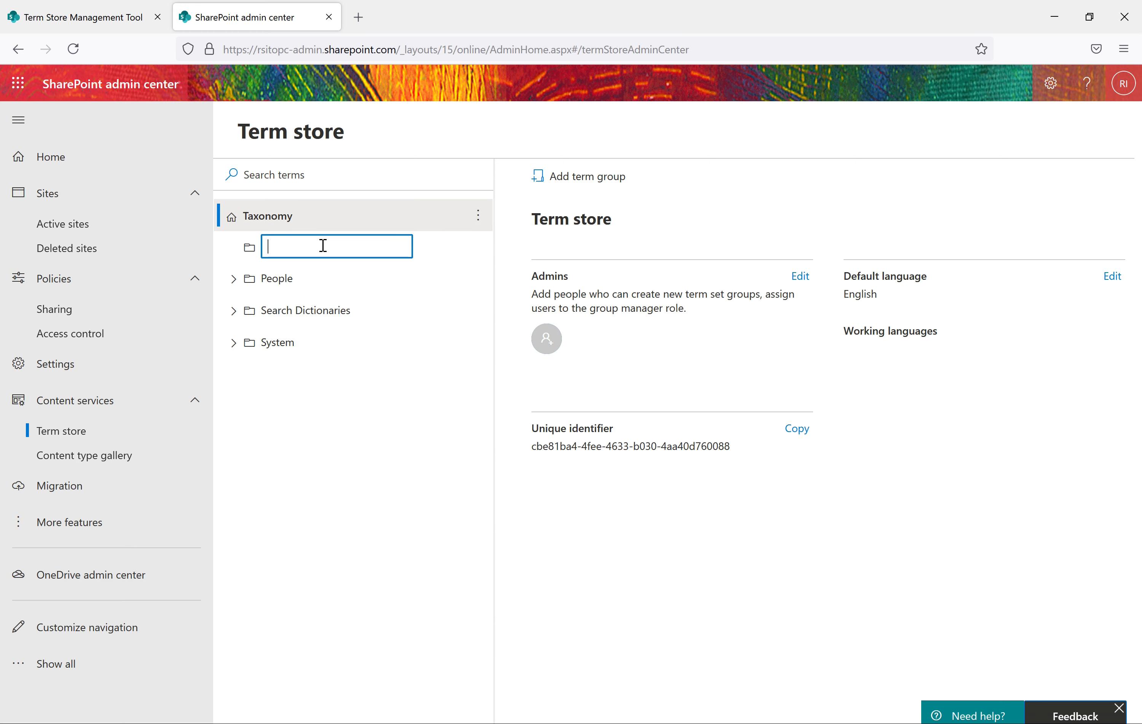
click(333, 494)
click(73, 52)
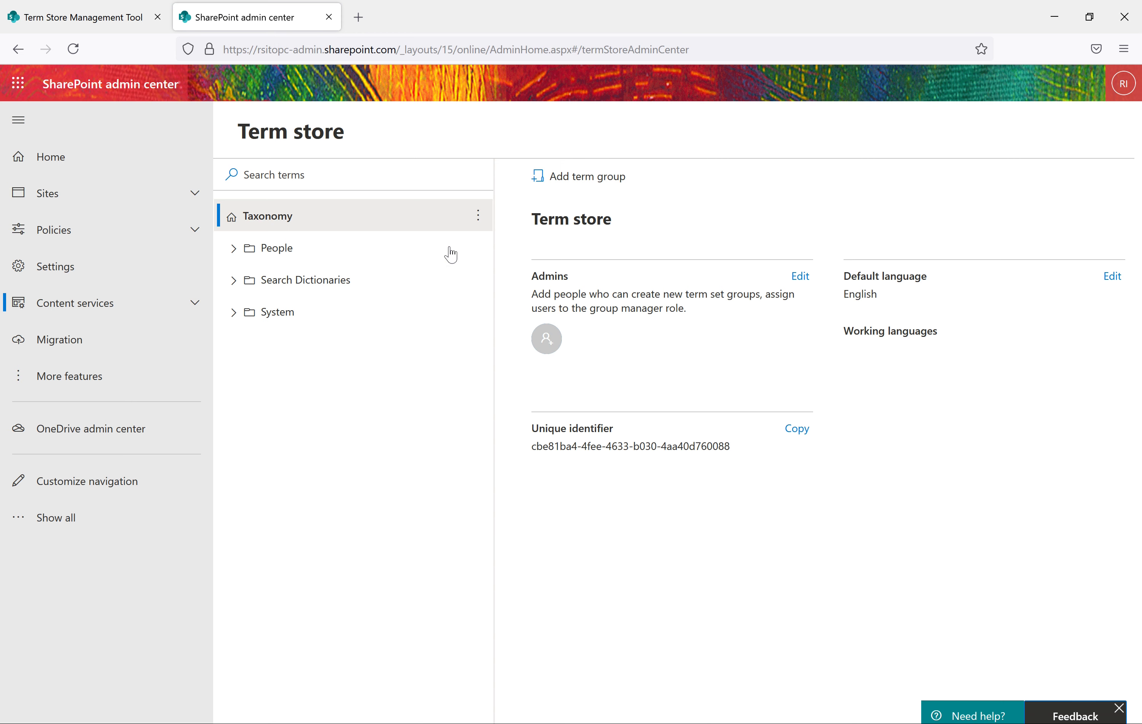
Retry adding a term group under Taxonomy, first named Rishan Solutions and then RishanSolutions.
click(477, 218)
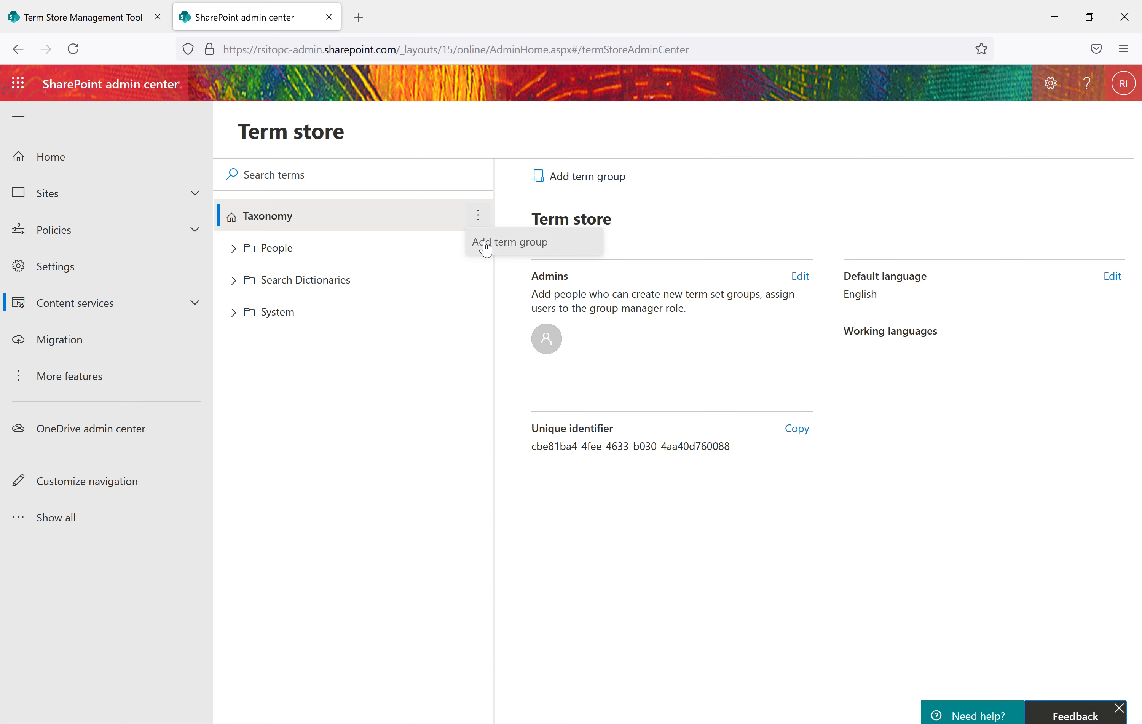
click(485, 248)
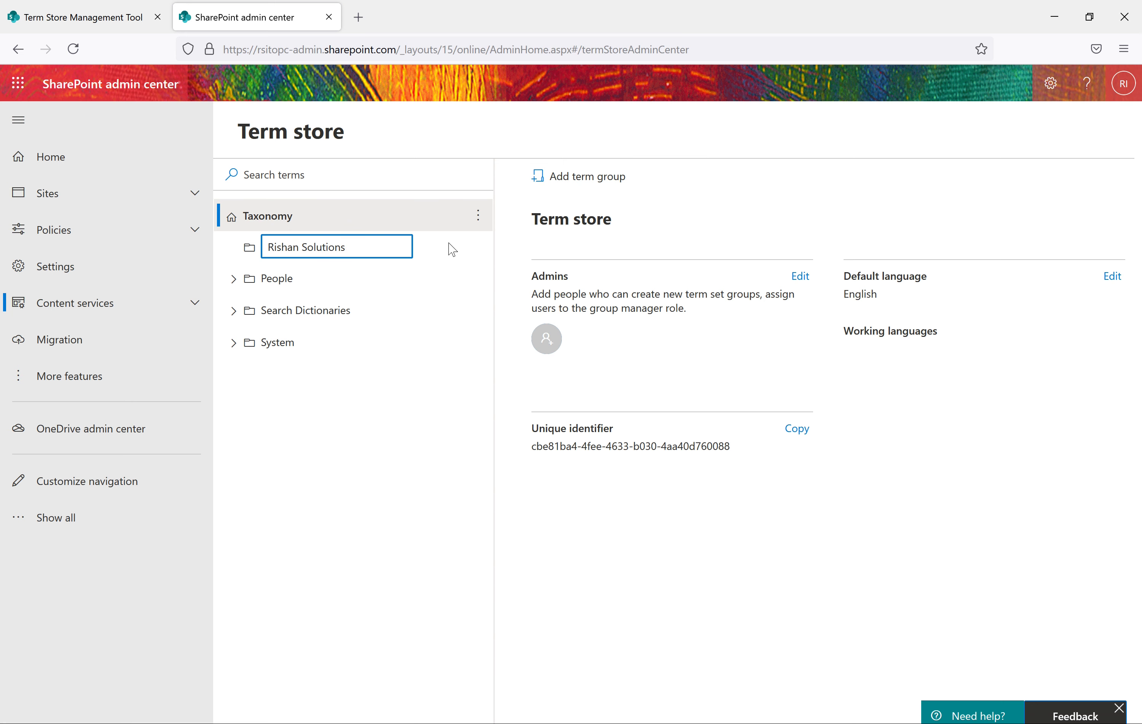
click(458, 252)
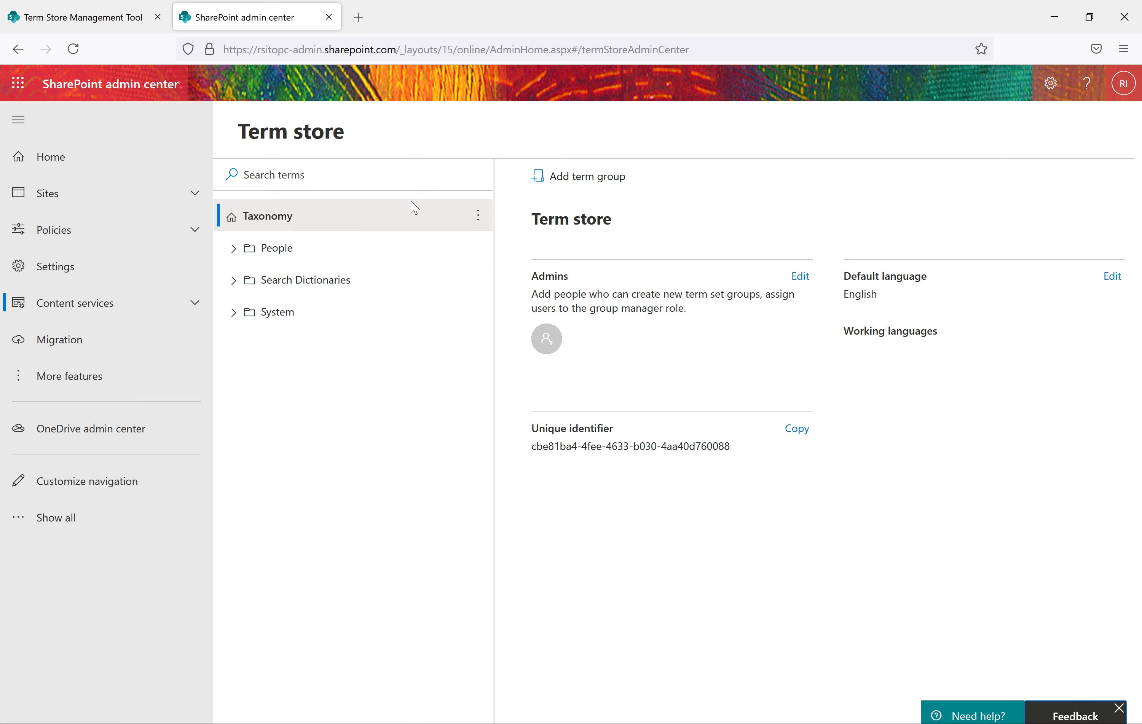
click(606, 183)
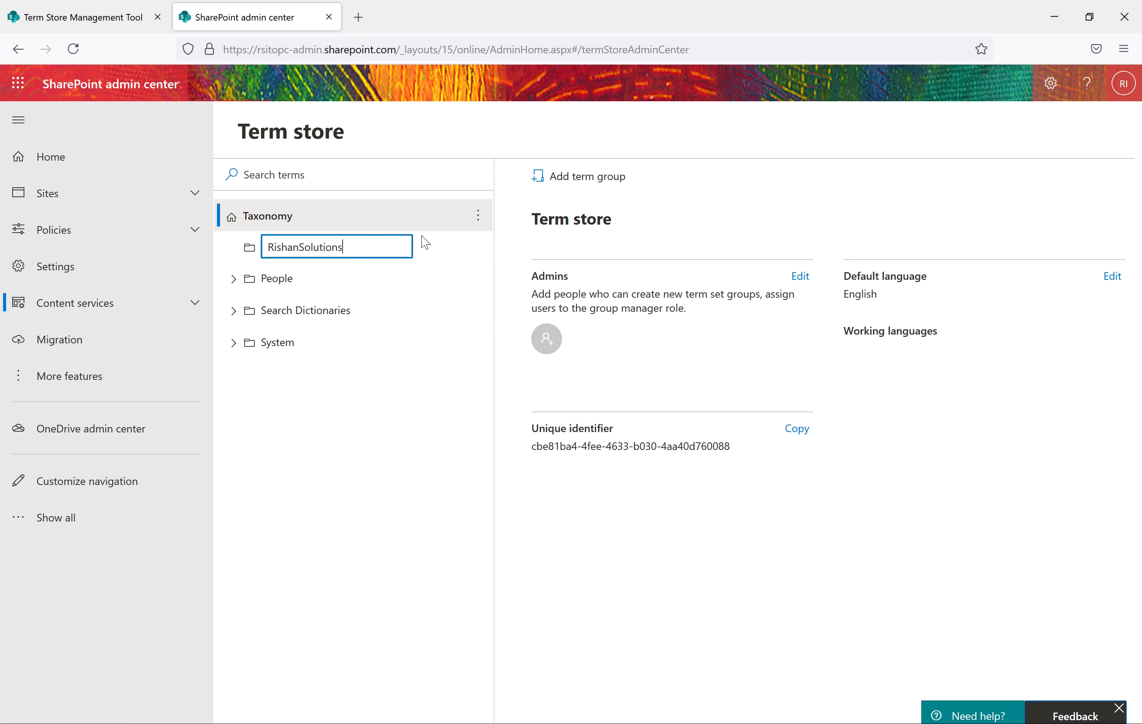
key(Escape)
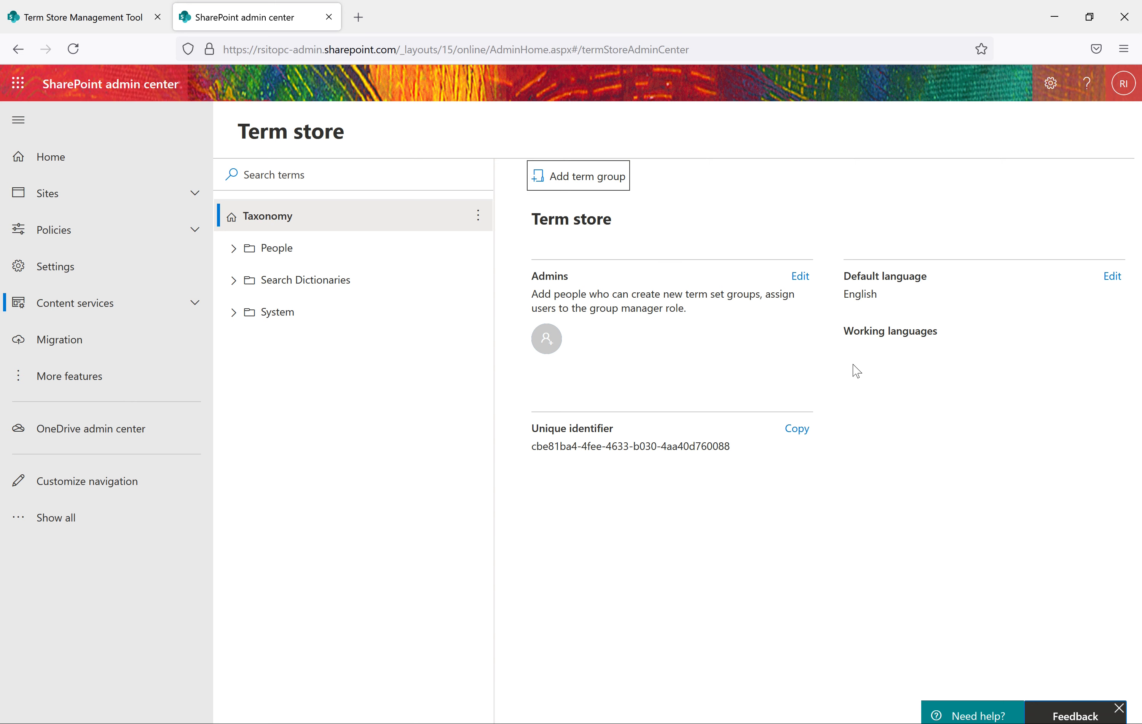
click(803, 276)
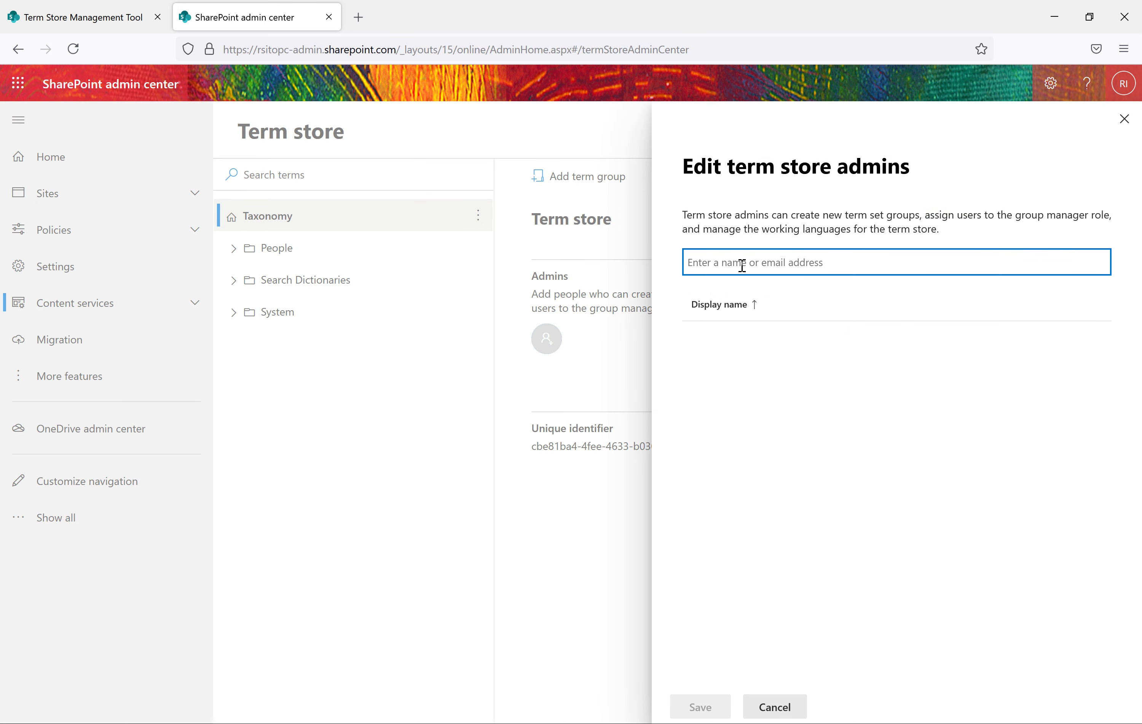
text(RS)
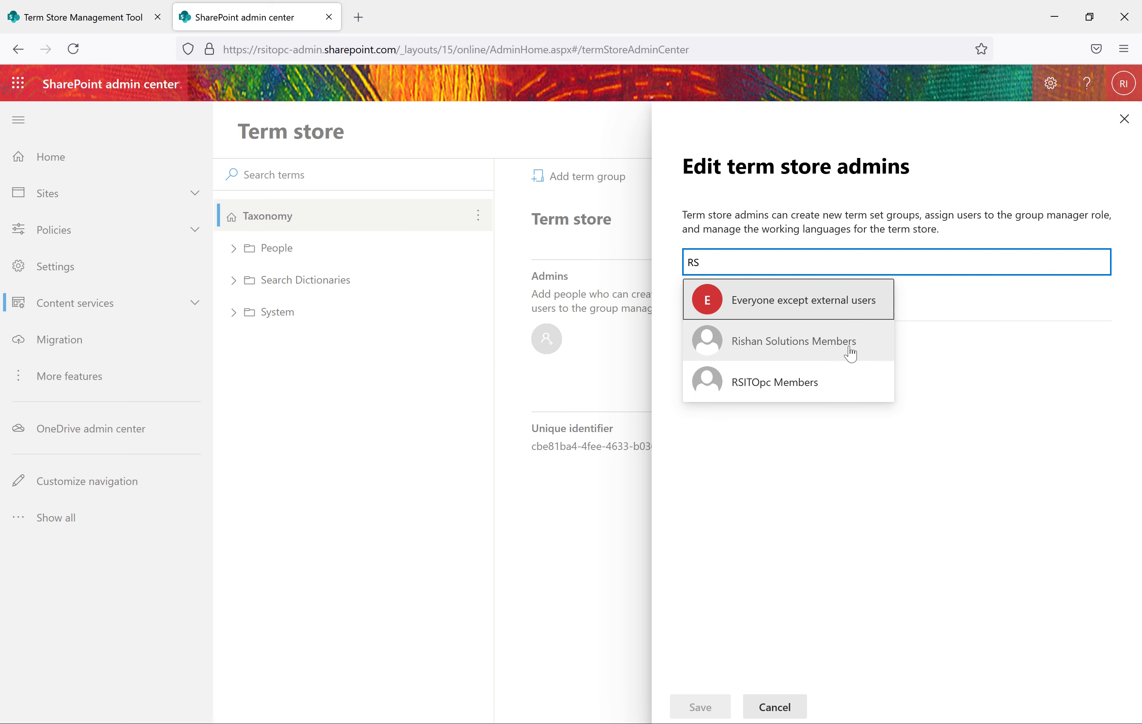
click(788, 383)
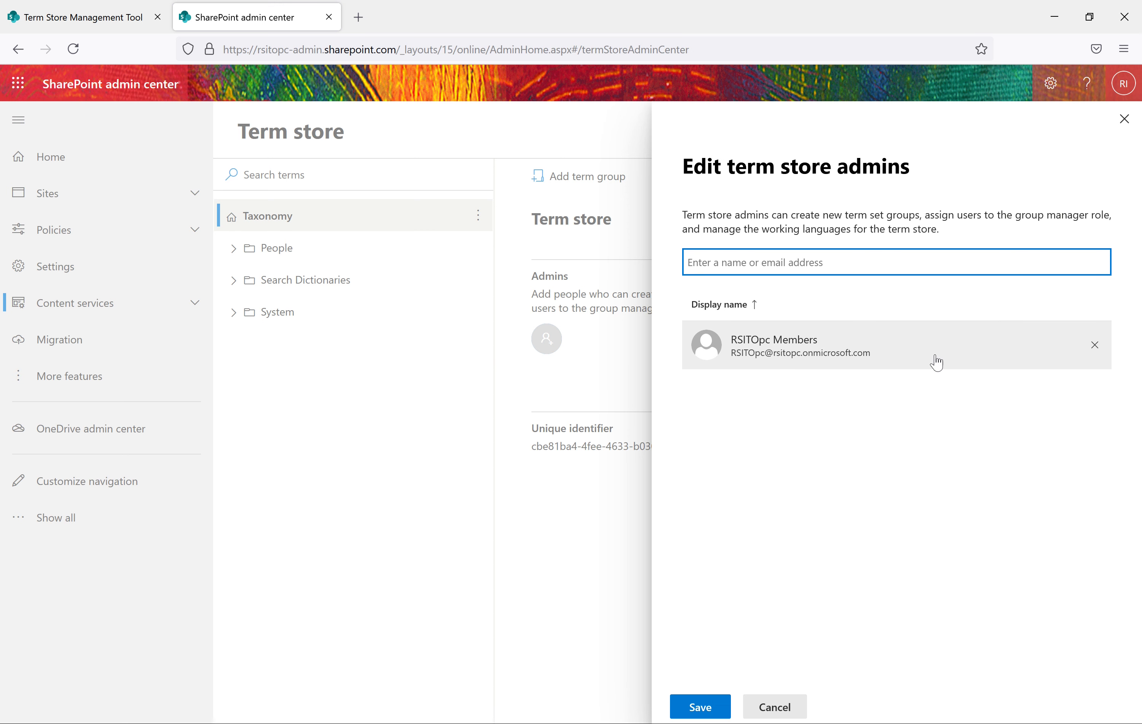
click(982, 360)
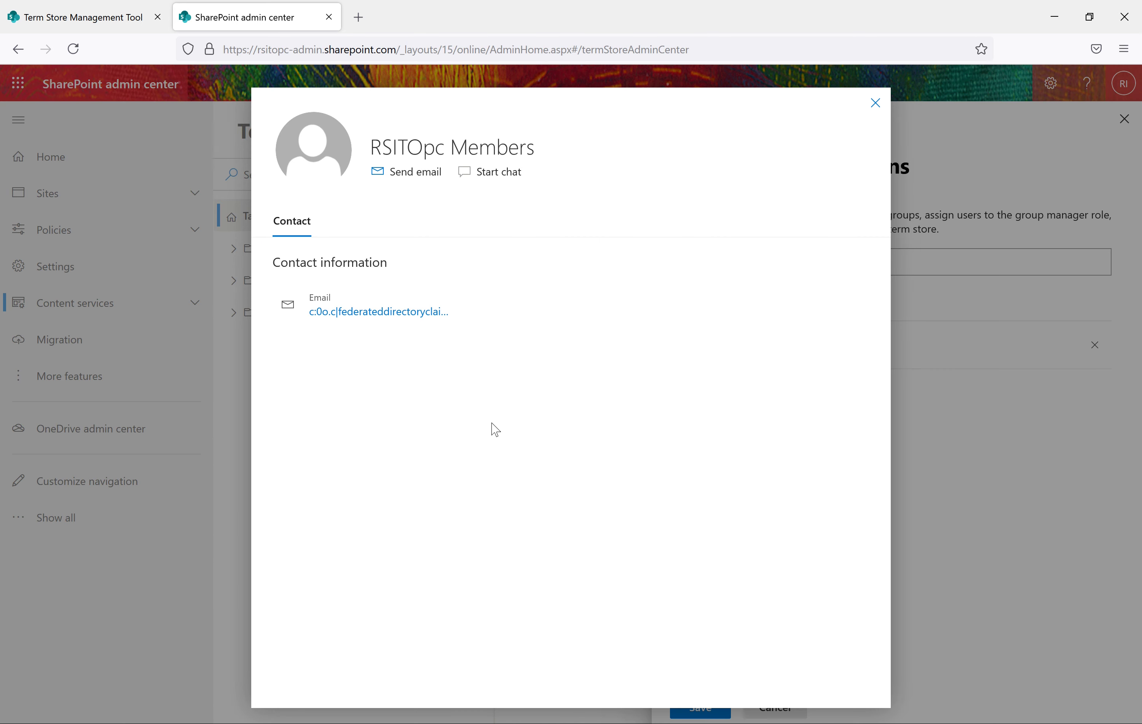
click(873, 106)
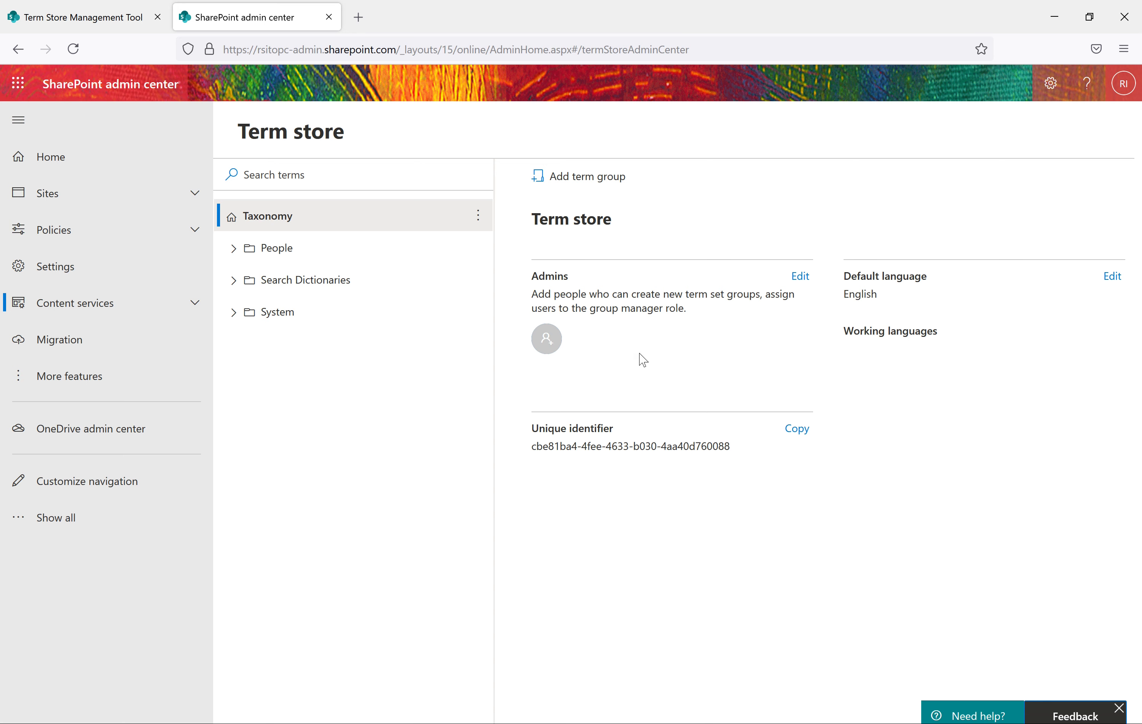
Add the RS IT account as a term store admin and save the change.
click(545, 338)
click(869, 263)
text(RSIT)
click(758, 299)
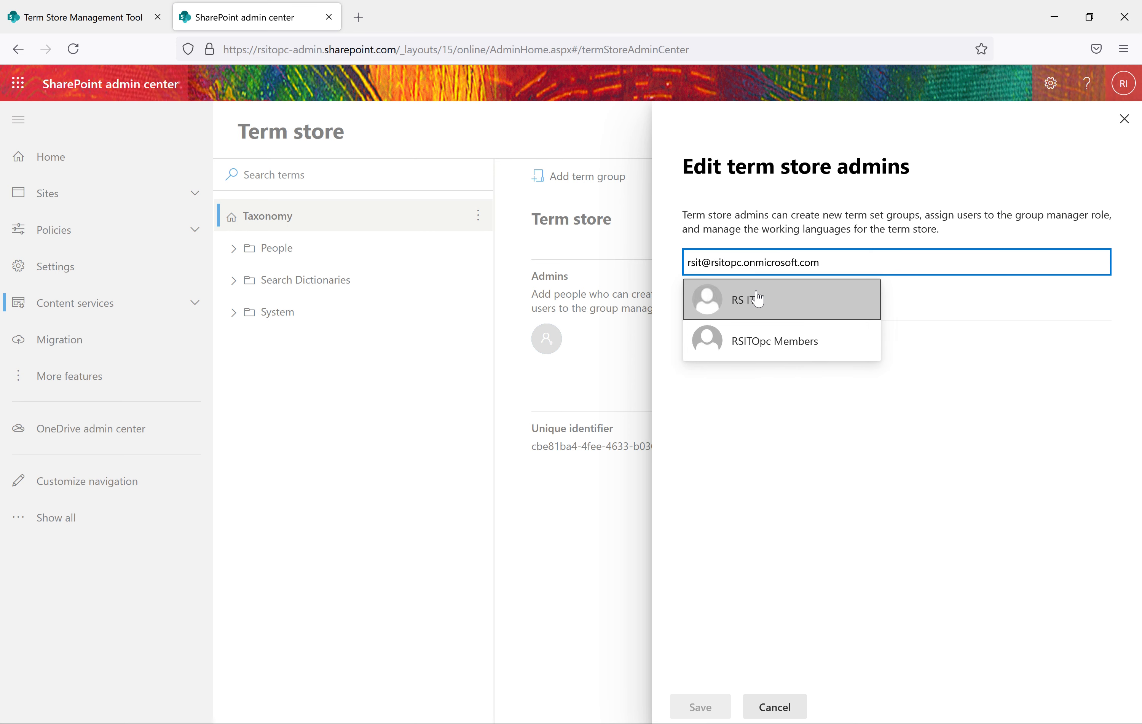
click(713, 707)
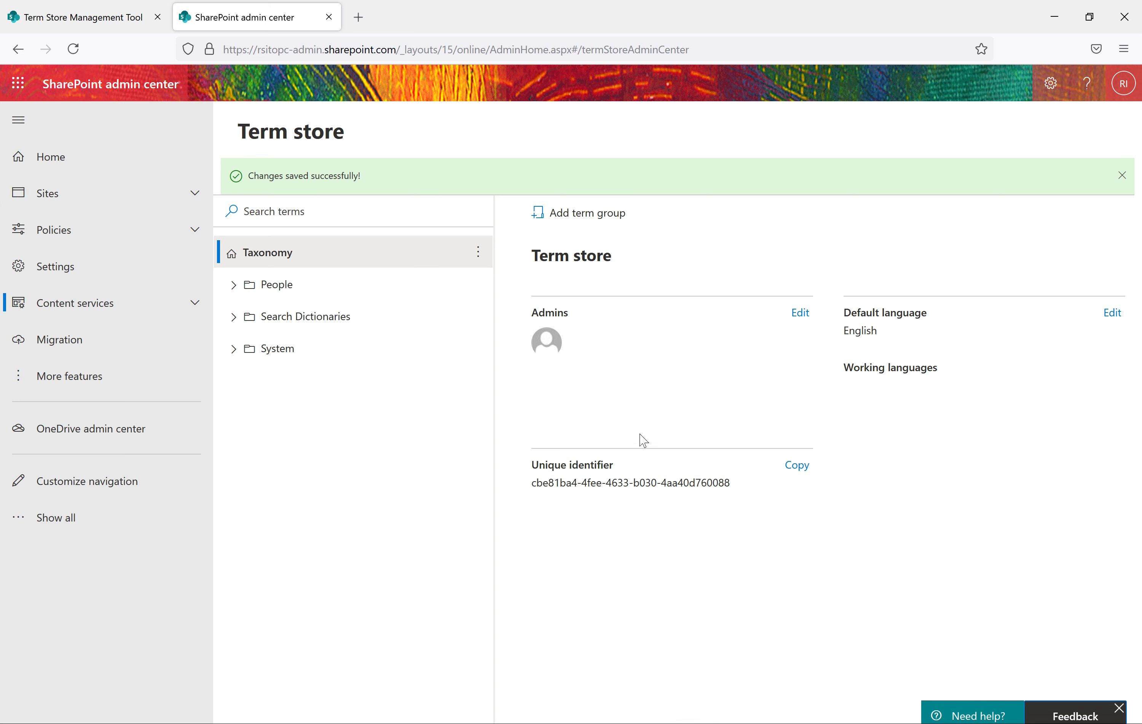
Add a term group named RishanSolutions under Taxonomy.
click(591, 221)
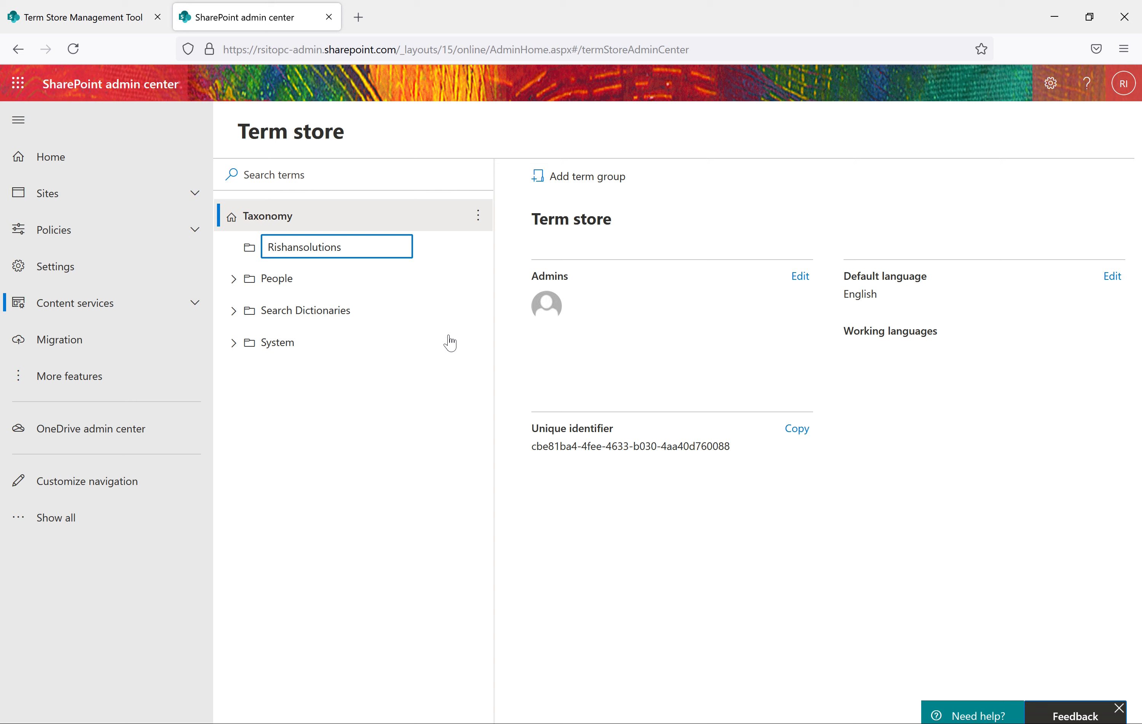
click(402, 440)
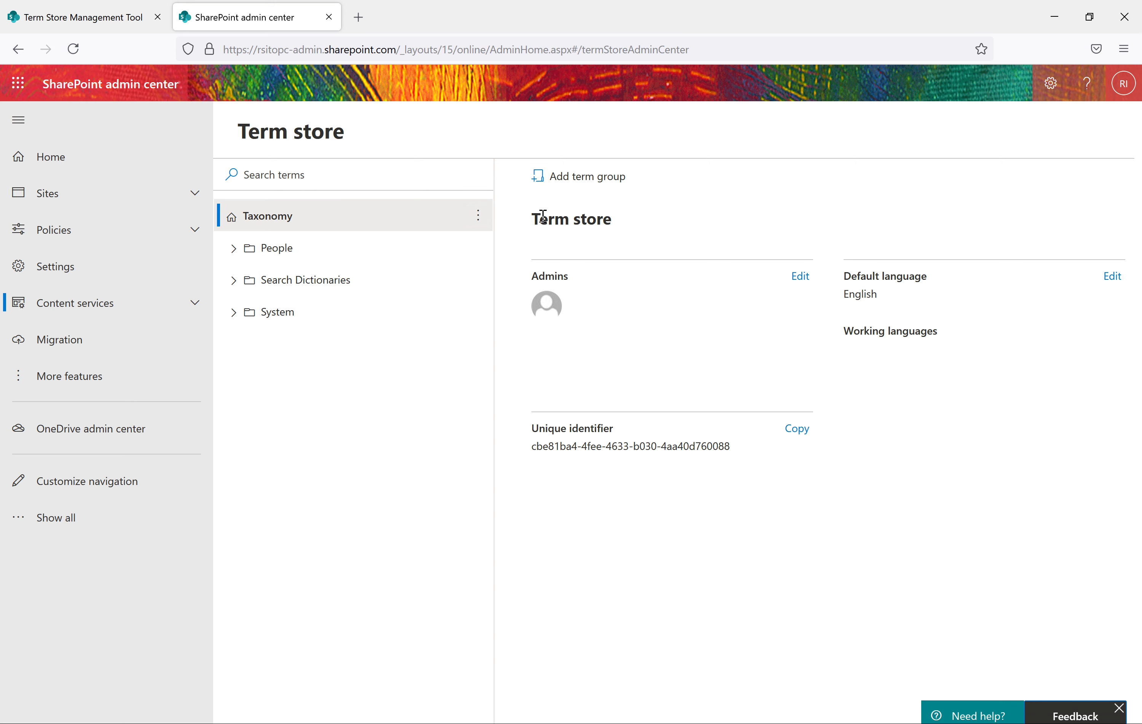
click(474, 221)
click(475, 242)
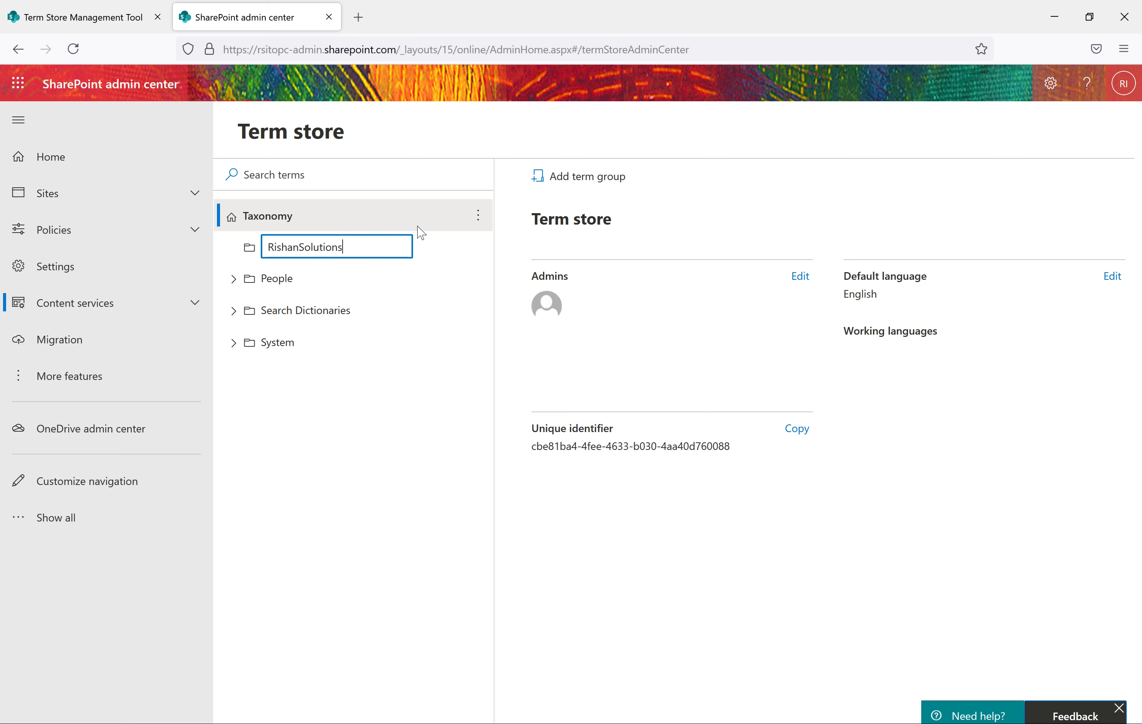
key(Return)
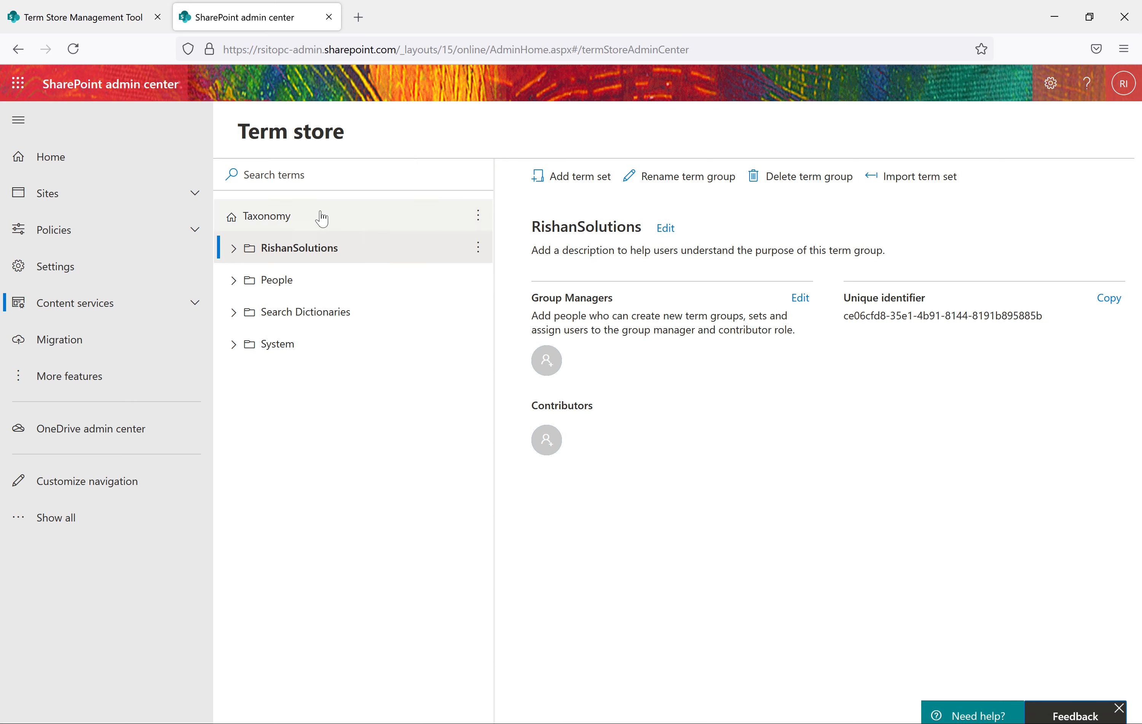
Add a term set named Departments to the RishanSolutions term group.
click(234, 247)
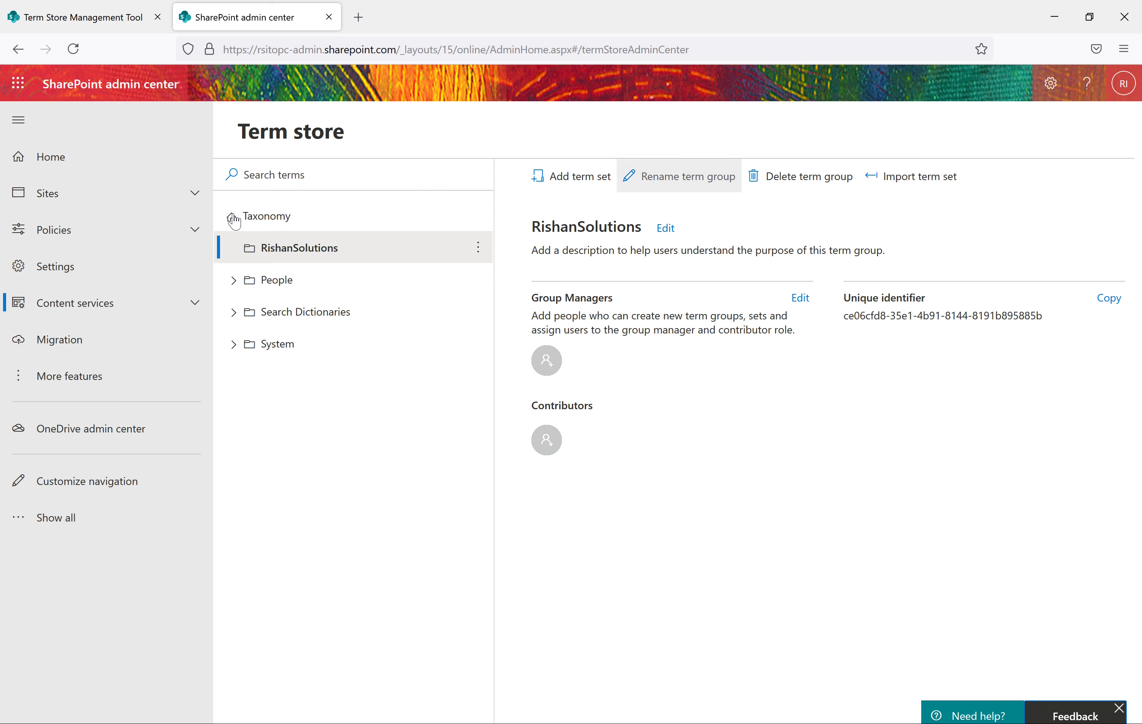
click(581, 184)
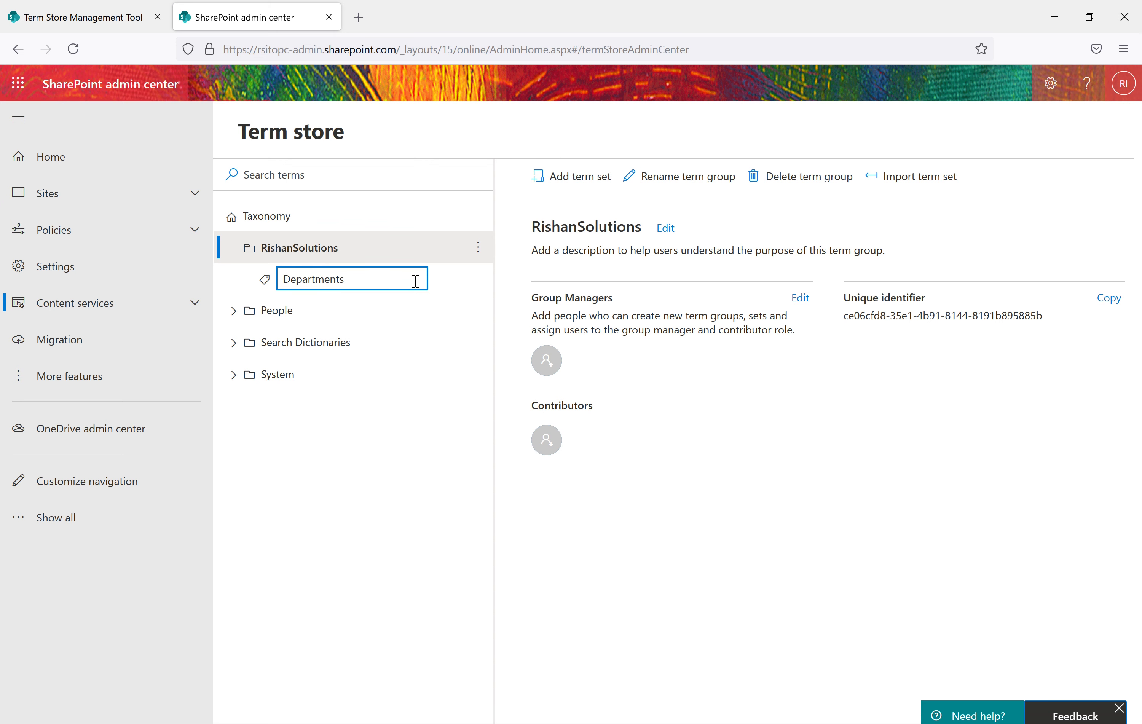
key(Return)
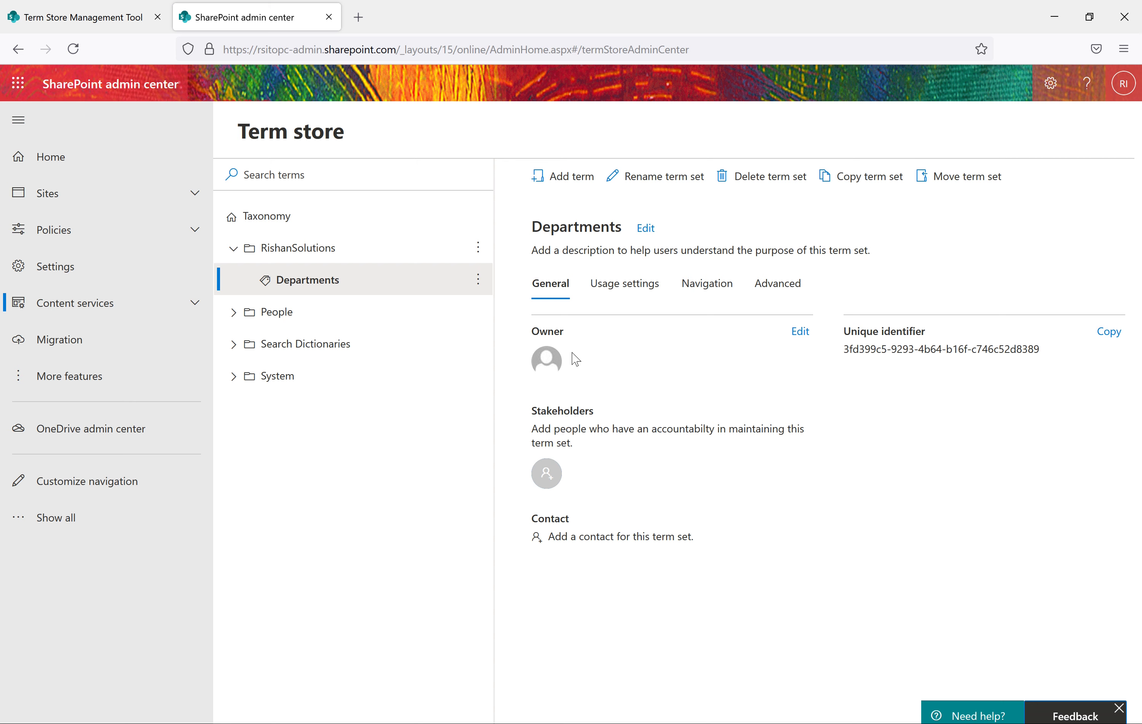
Examine the general properties of the Departments term set: owner, stakeholders, contact and unique identifier.
mouse_move(547, 367)
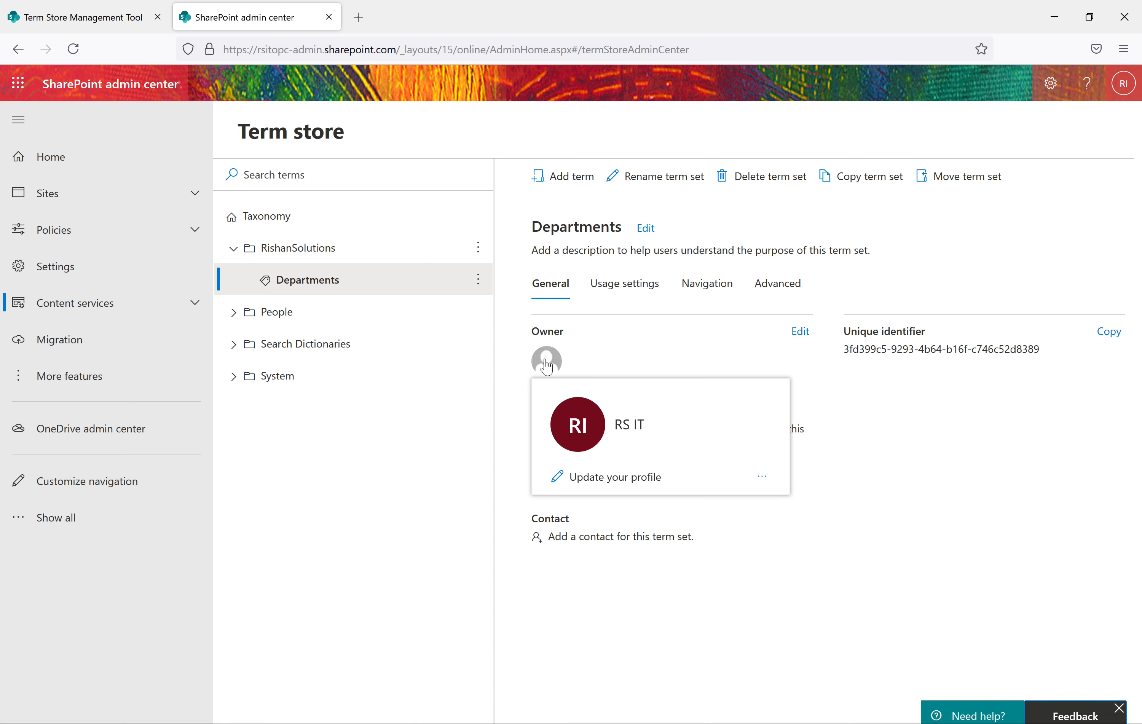
click(806, 335)
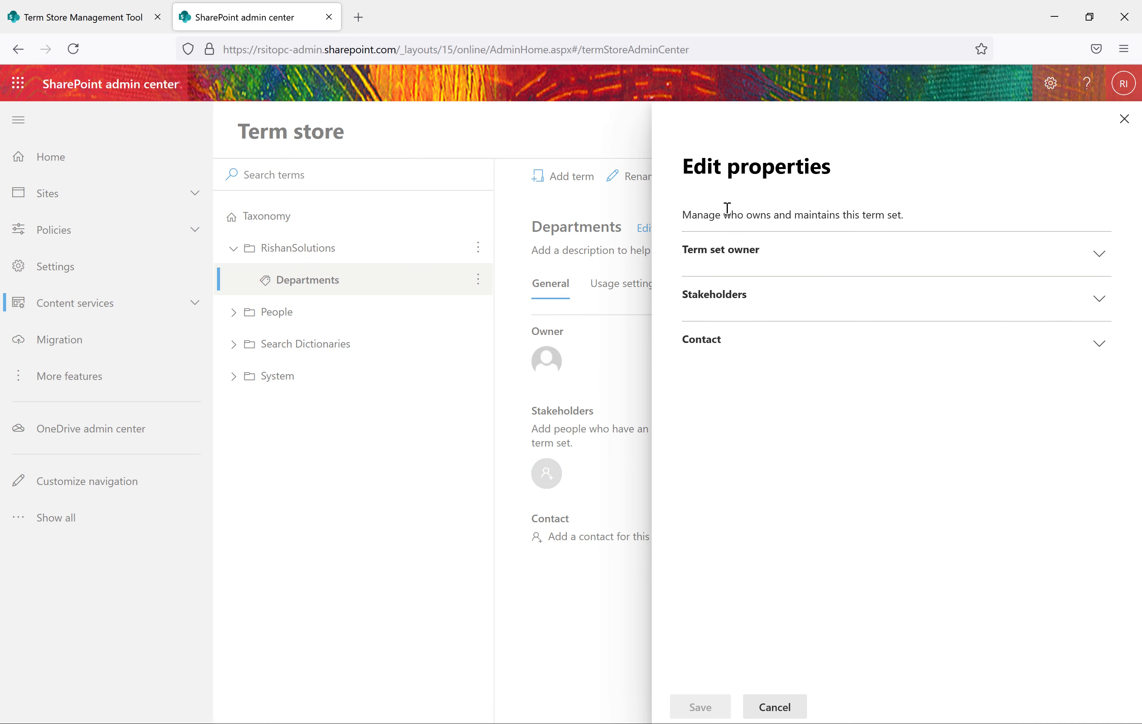
click(1099, 253)
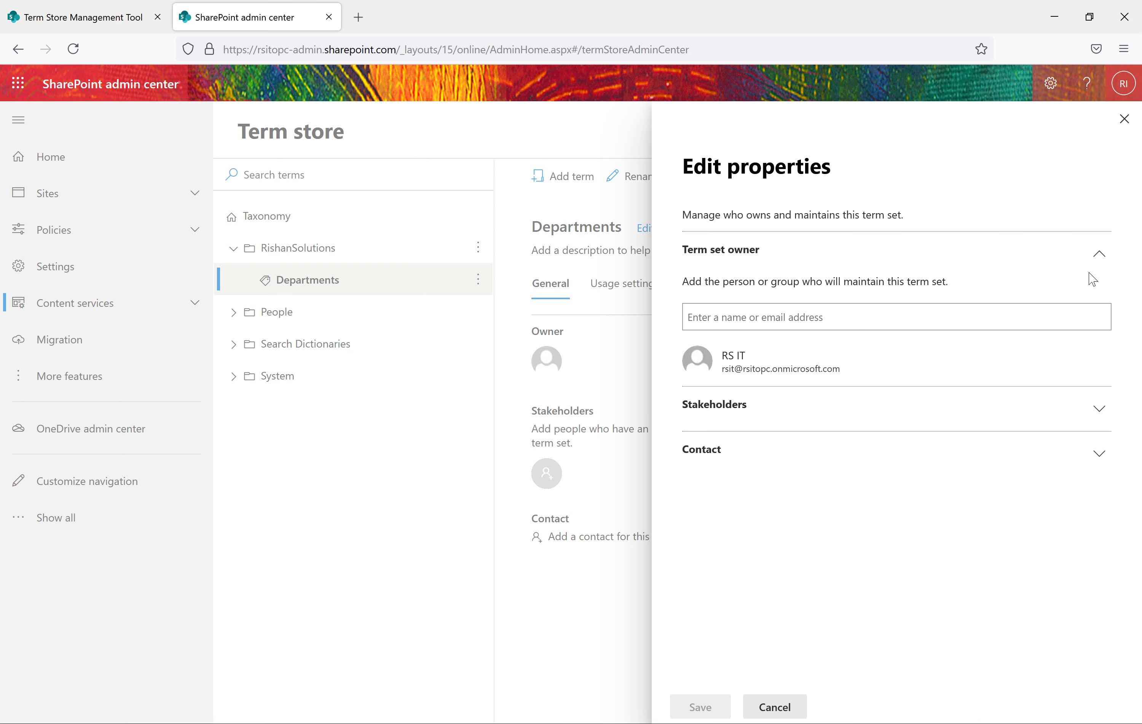
click(1099, 254)
click(1101, 300)
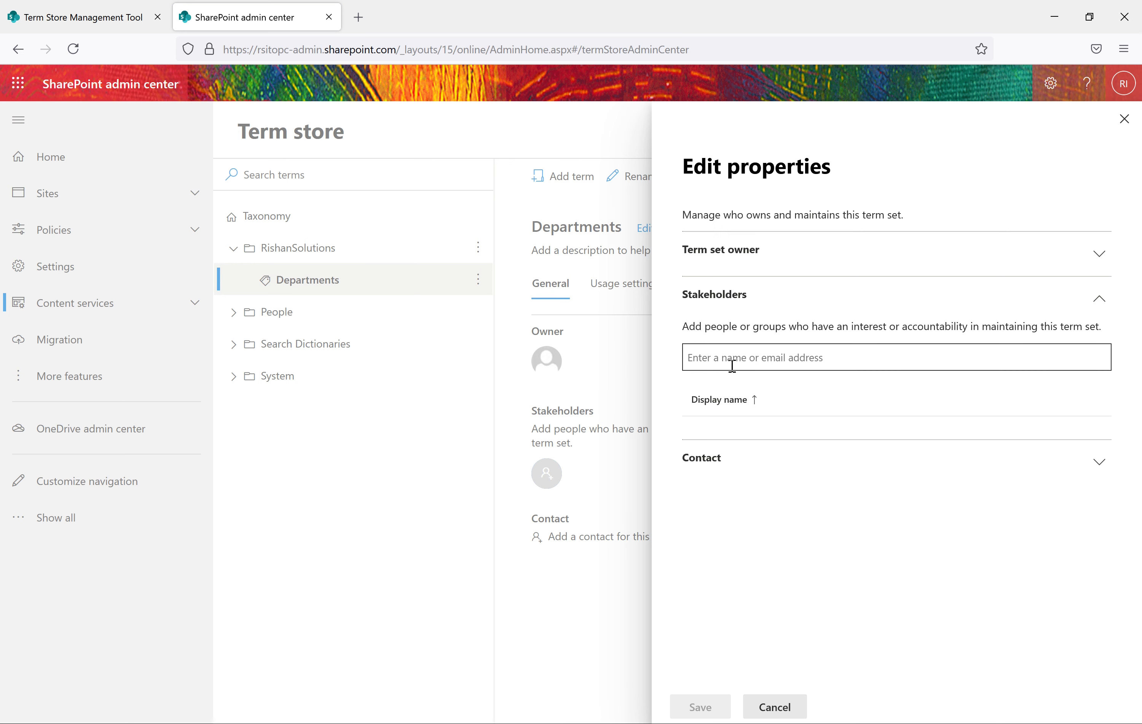
click(1099, 298)
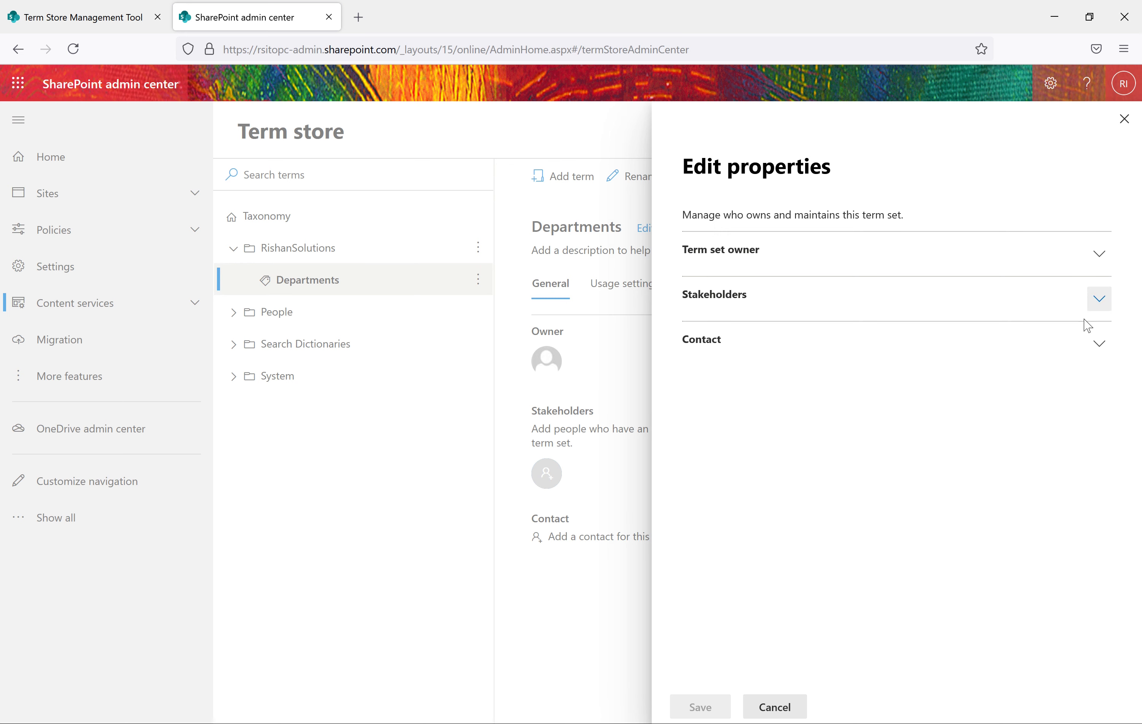
click(1098, 348)
drag(845, 374, 673, 378)
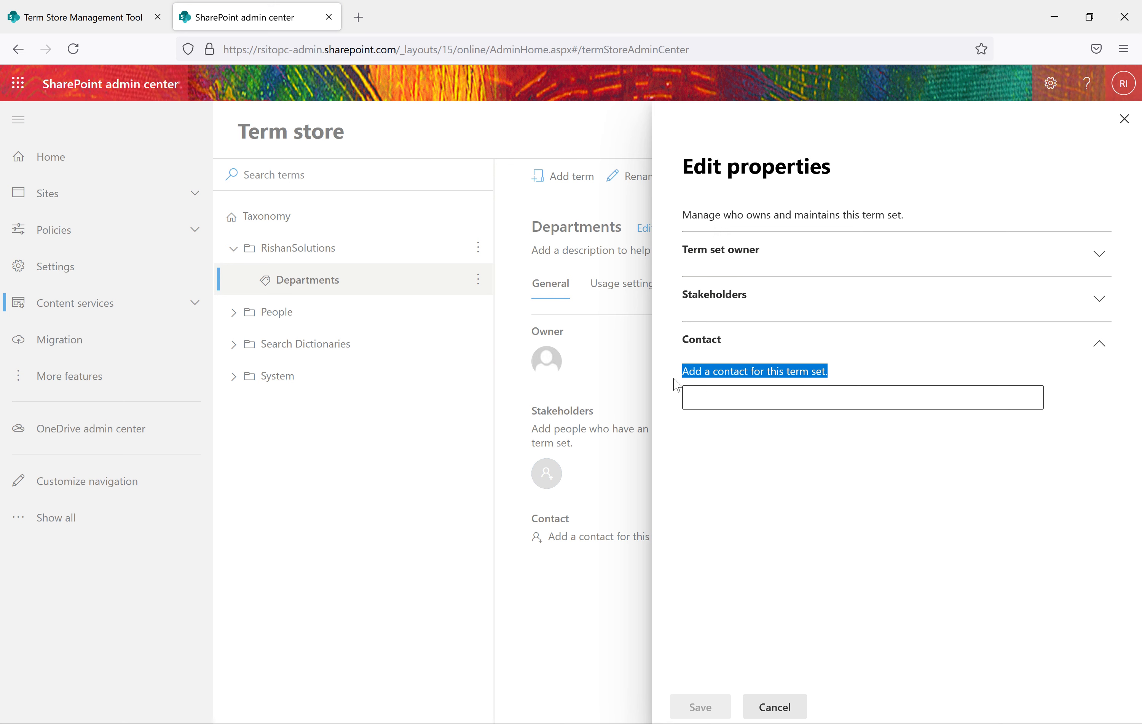
click(931, 367)
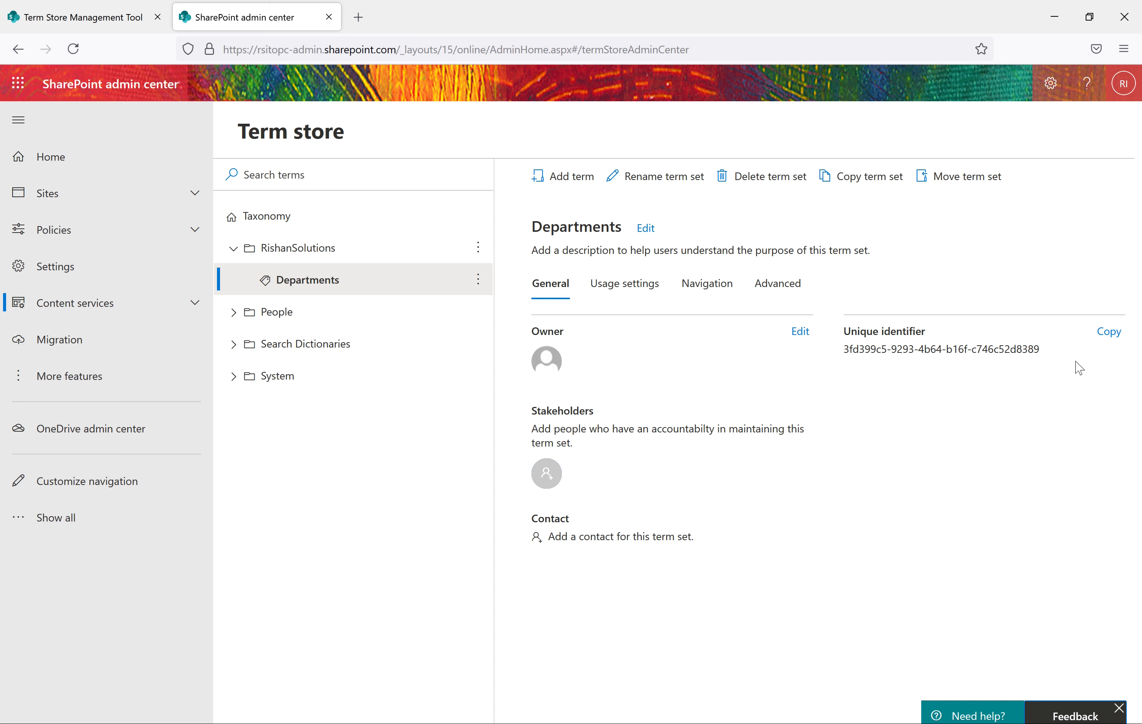
drag(1018, 349, 844, 349)
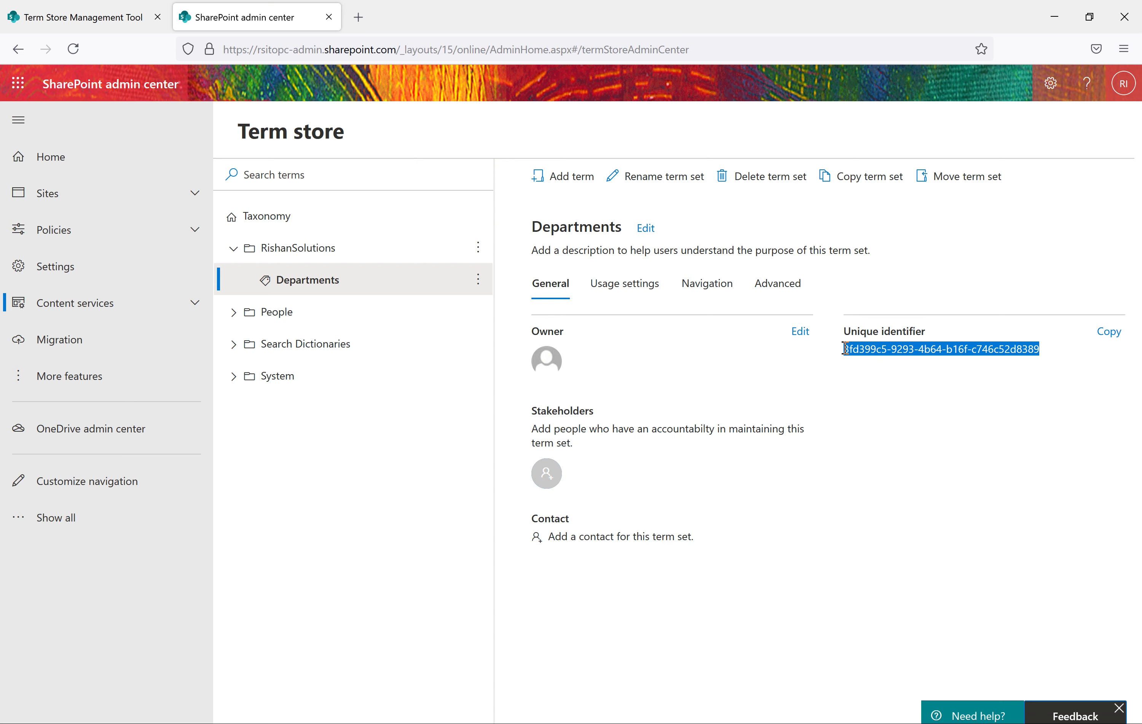
click(944, 403)
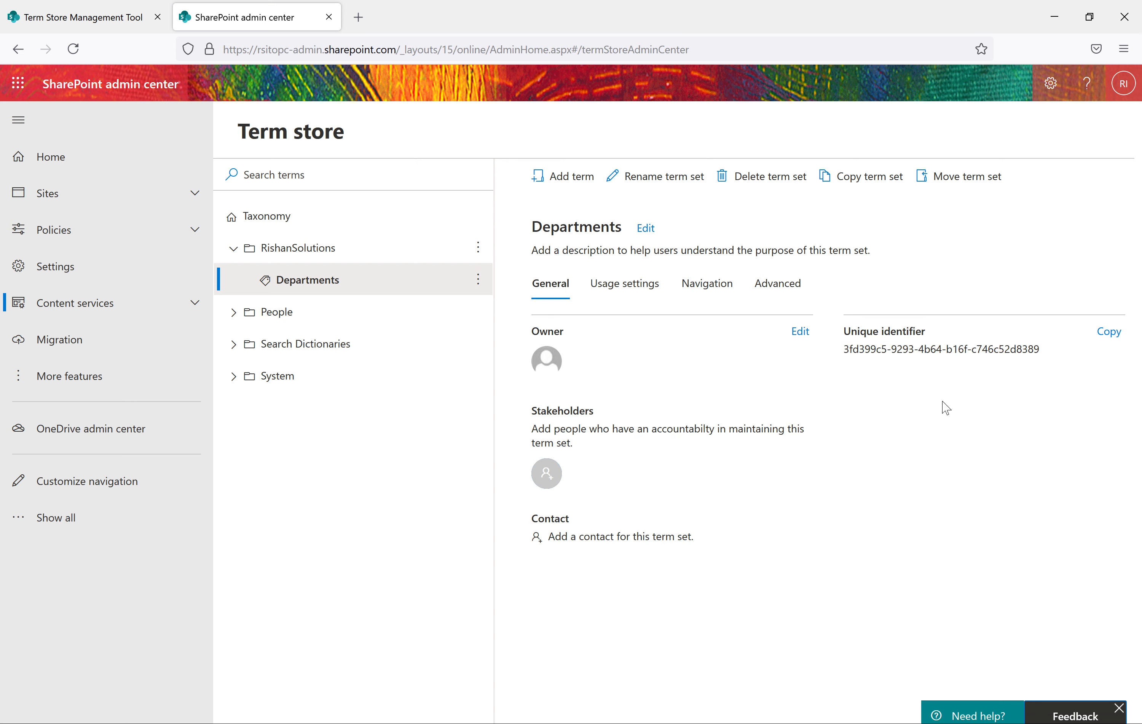
drag(1044, 356, 844, 349)
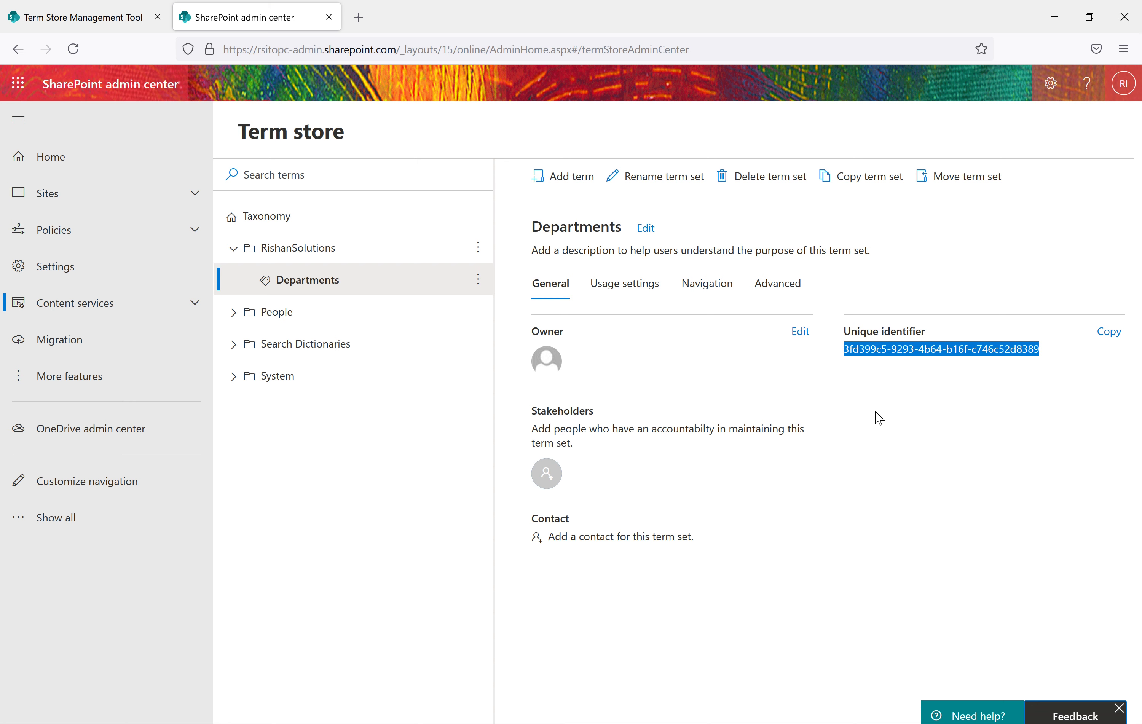
Review the usage settings of the Departments term set: submission policy, sort order and availability for tagging.
click(613, 282)
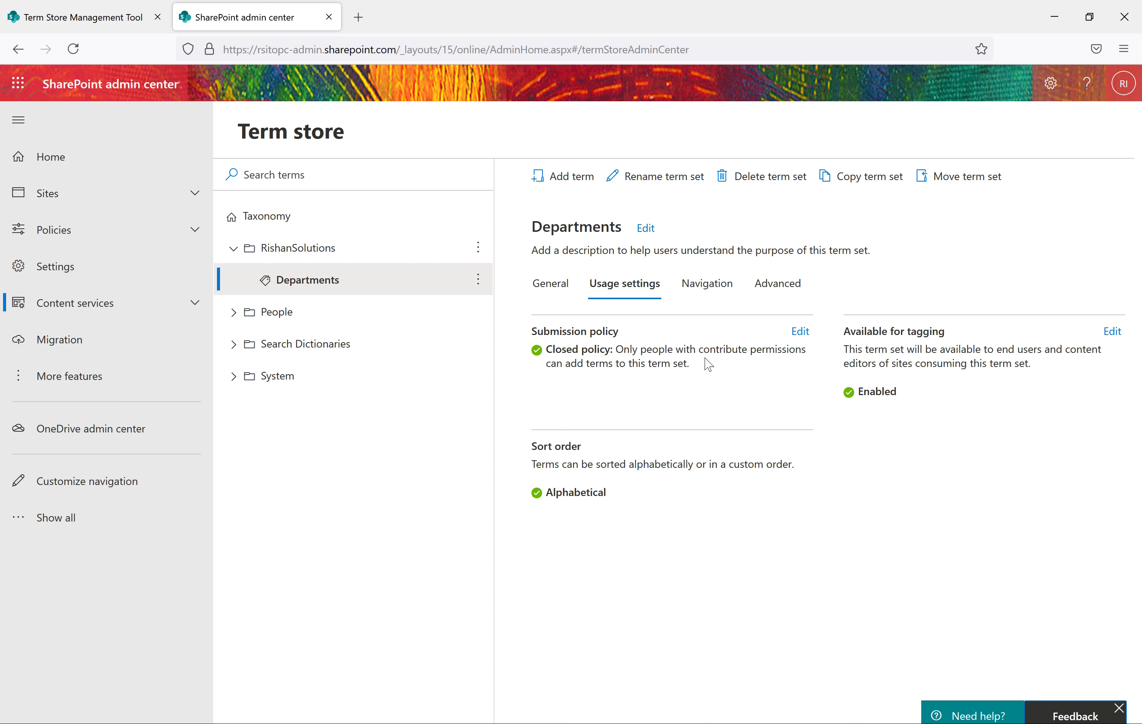
drag(690, 364, 622, 349)
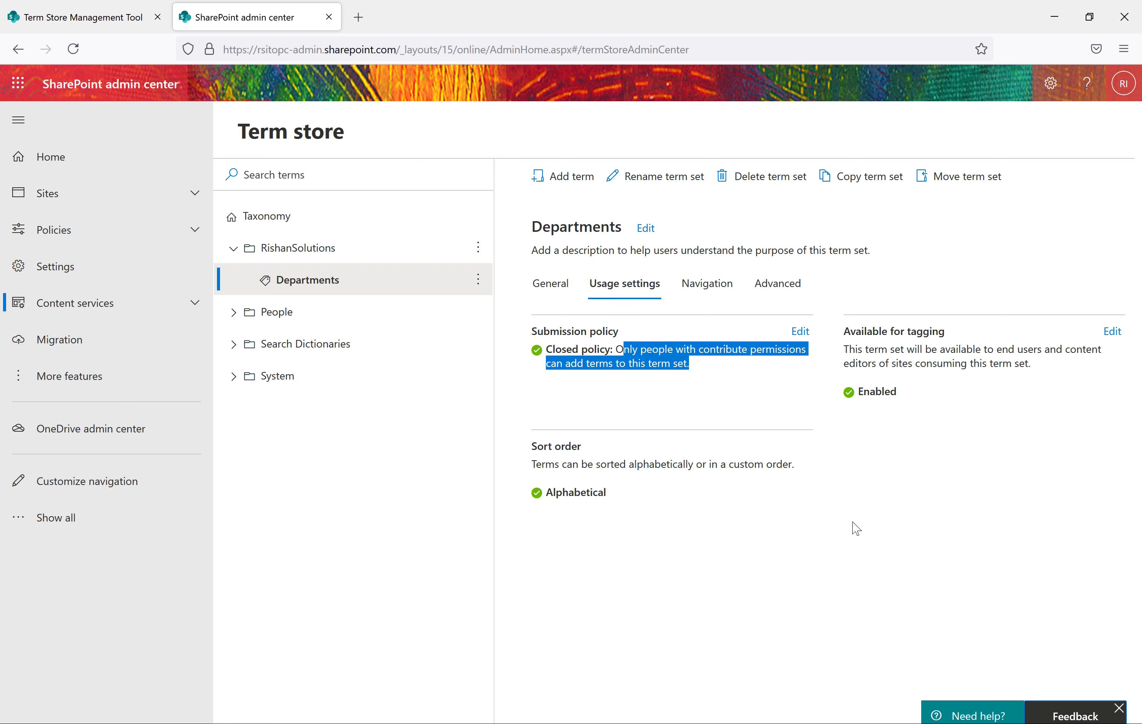
drag(614, 455, 538, 456)
drag(657, 507, 532, 492)
drag(962, 341, 843, 337)
click(952, 430)
drag(925, 401, 847, 389)
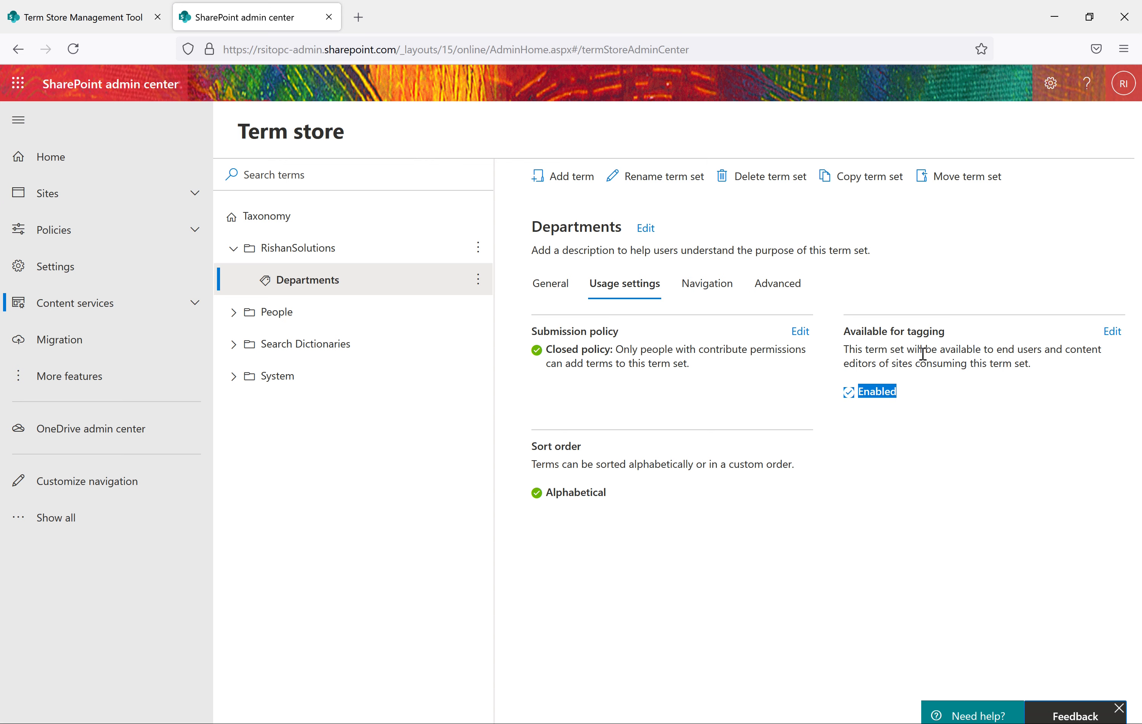
Examine the site navigation and faceted navigation settings of the Departments term set.
click(707, 284)
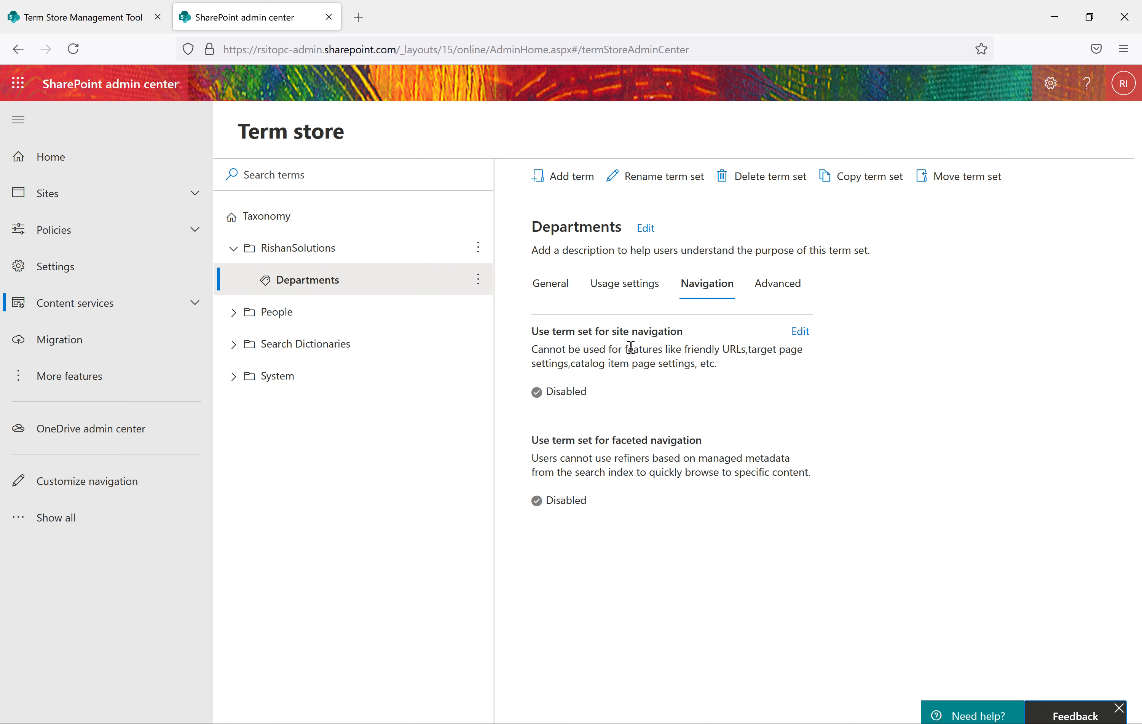
drag(703, 334, 550, 325)
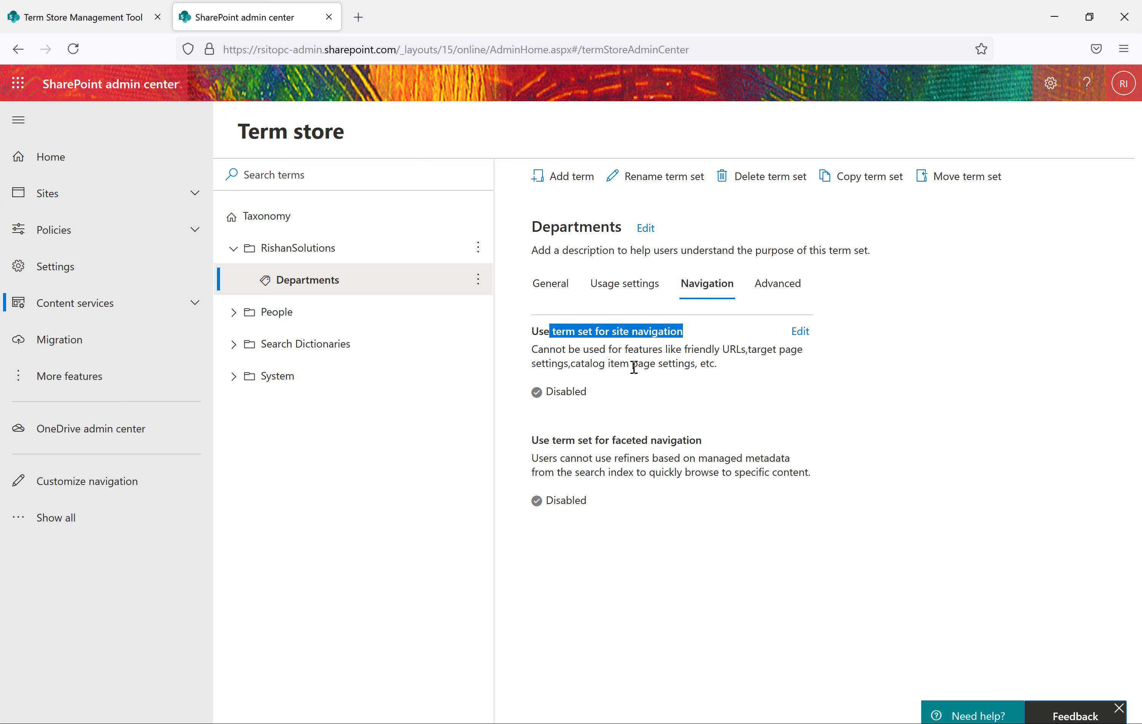
drag(599, 398, 526, 390)
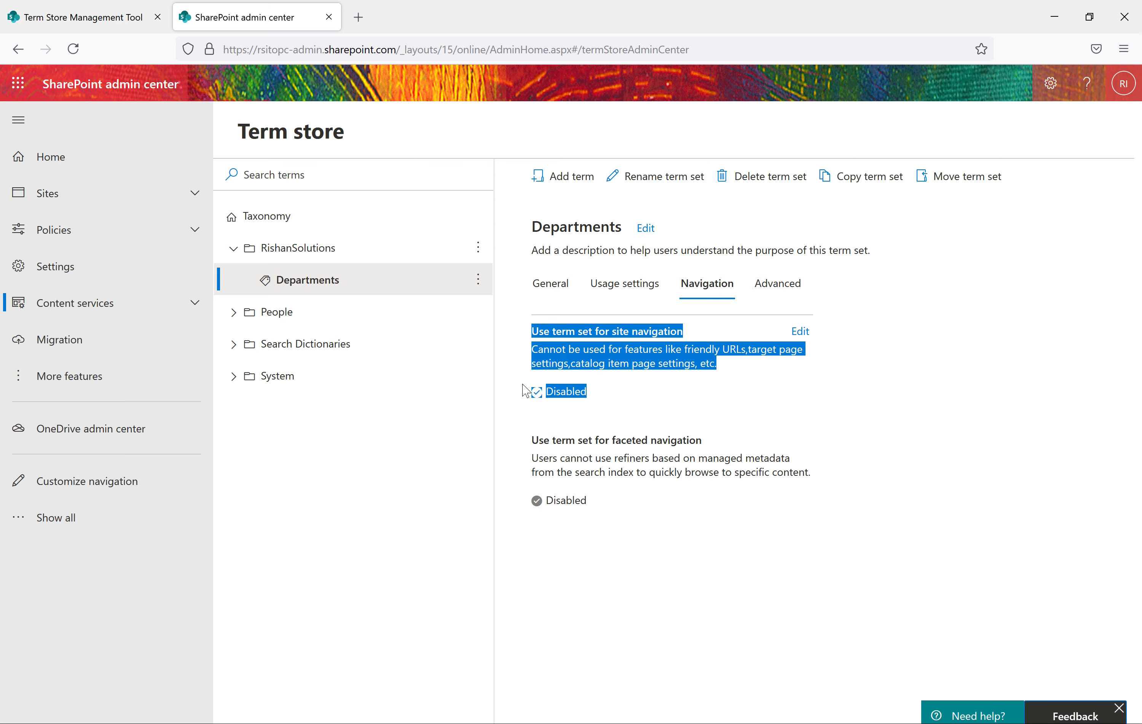
click(807, 408)
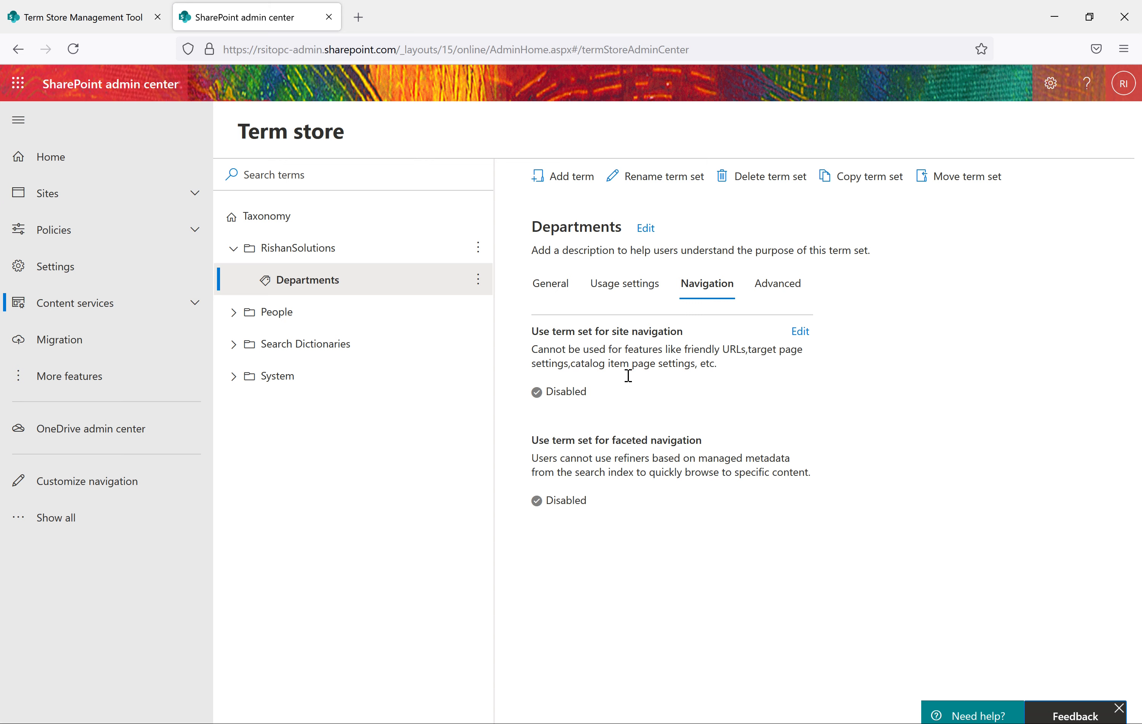
drag(612, 398, 511, 390)
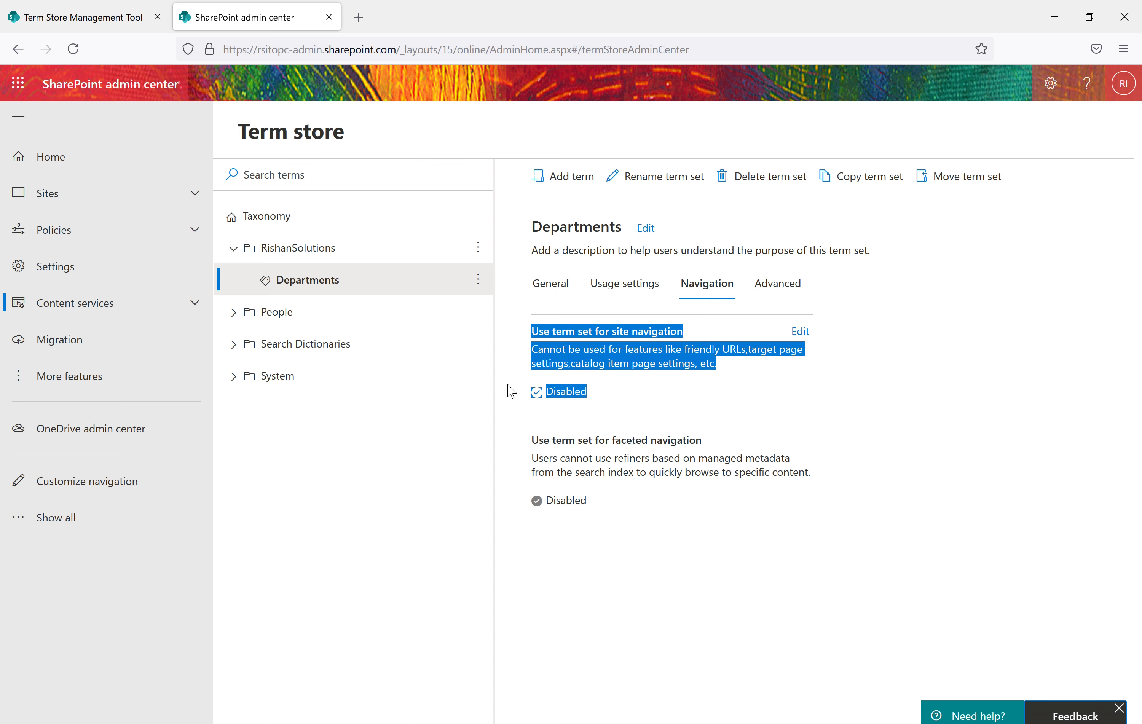
click(766, 408)
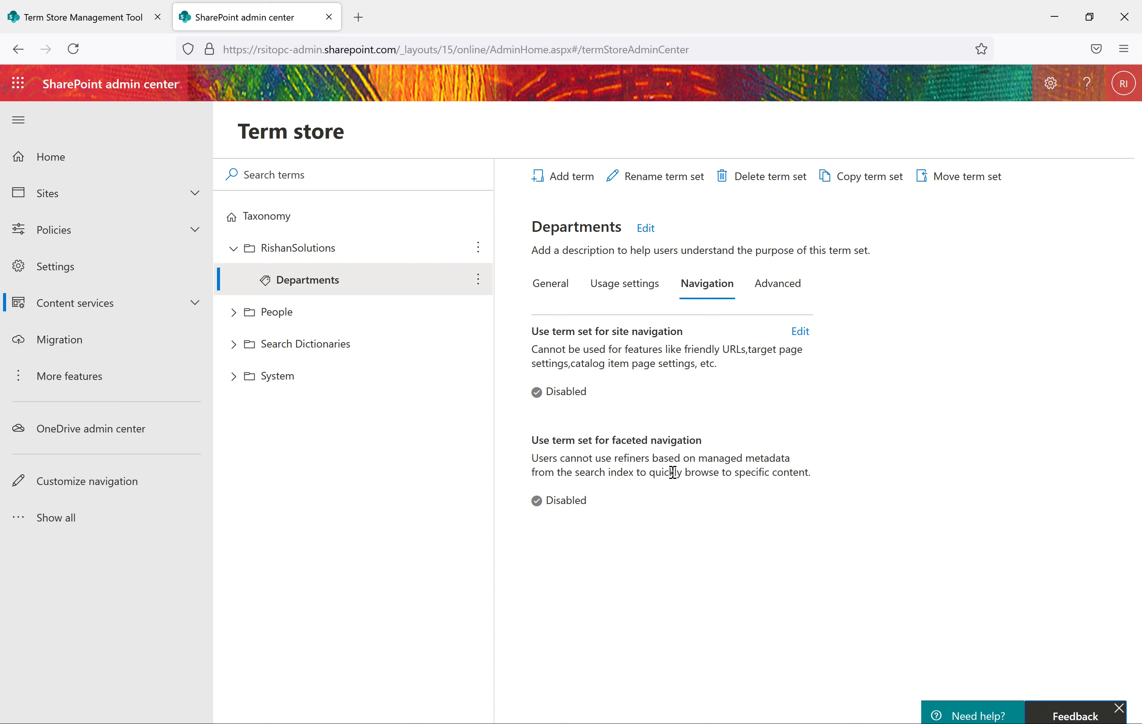
drag(530, 485, 746, 494)
click(872, 530)
drag(734, 505, 540, 501)
click(850, 466)
Enable the Departments term set for both site navigation and faceted navigation and save the changes.
click(800, 332)
click(689, 237)
click(690, 285)
click(697, 707)
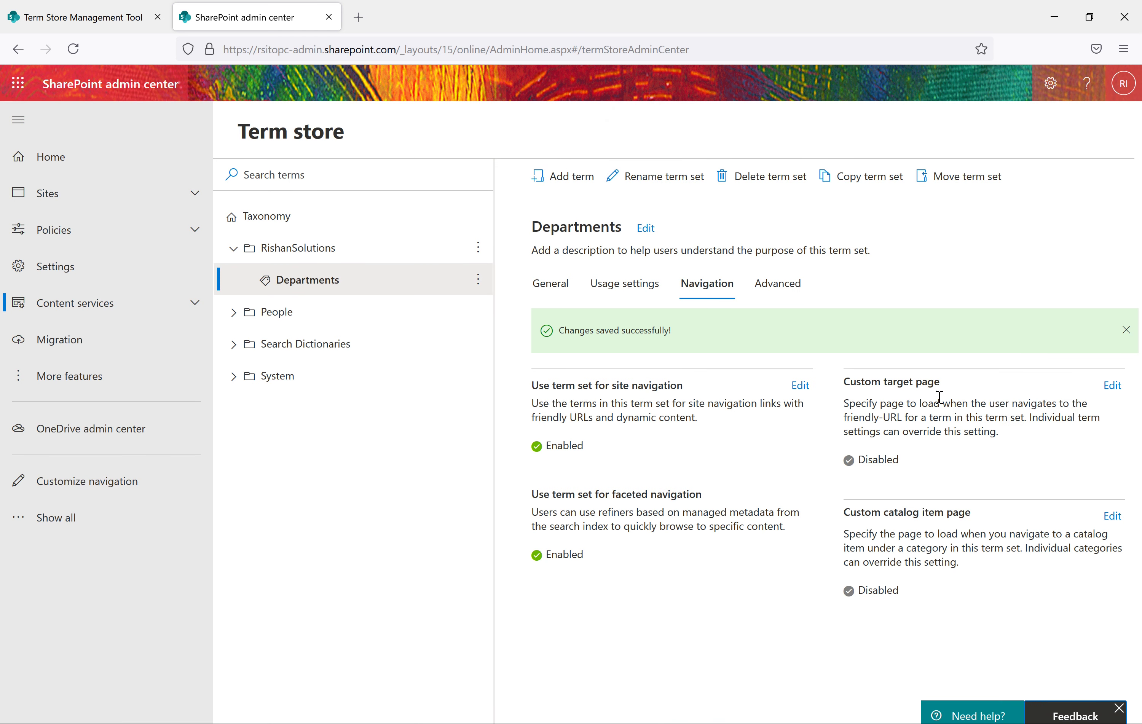
Read the custom target page and custom catalog item page descriptions in the Departments navigation settings.
drag(955, 392, 836, 386)
click(1004, 470)
drag(1005, 522, 857, 509)
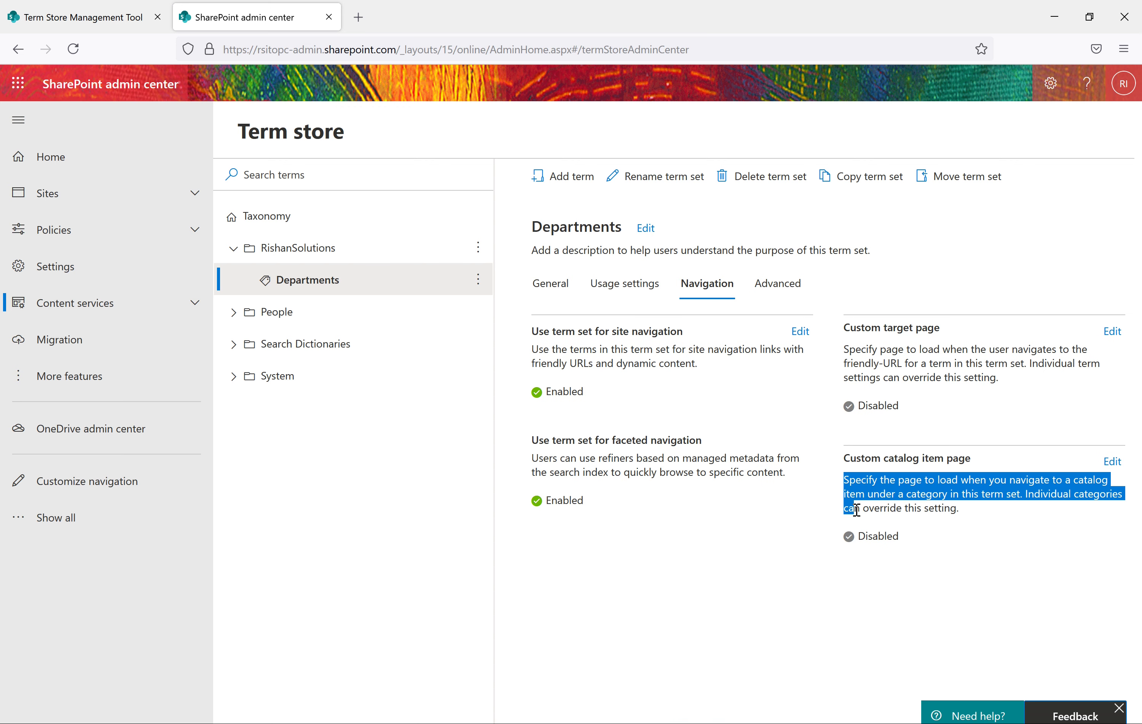
Read the translation and custom properties descriptions in the Departments term set's advanced settings.
click(1004, 585)
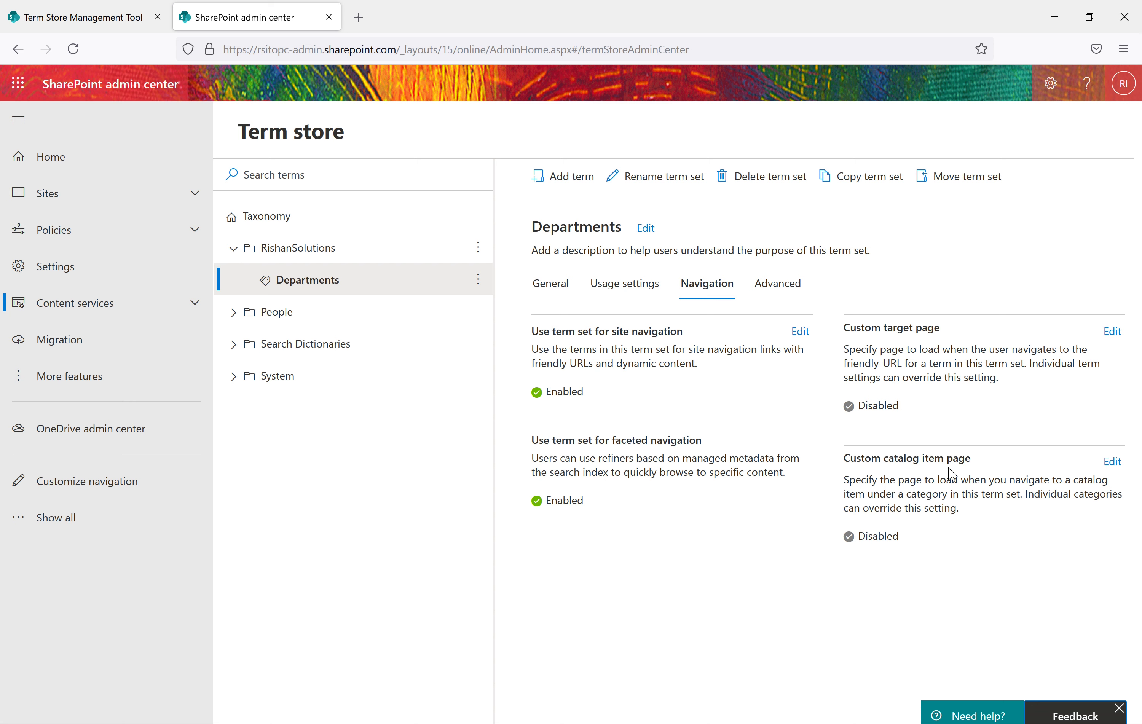
click(794, 292)
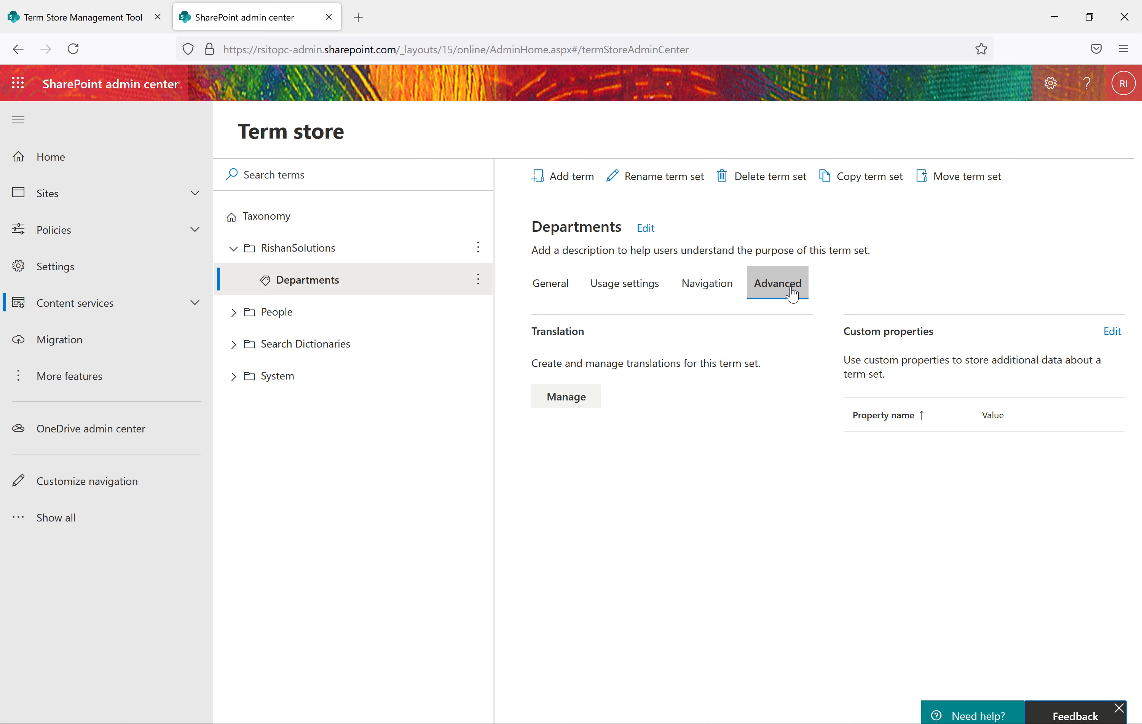
drag(760, 364, 536, 364)
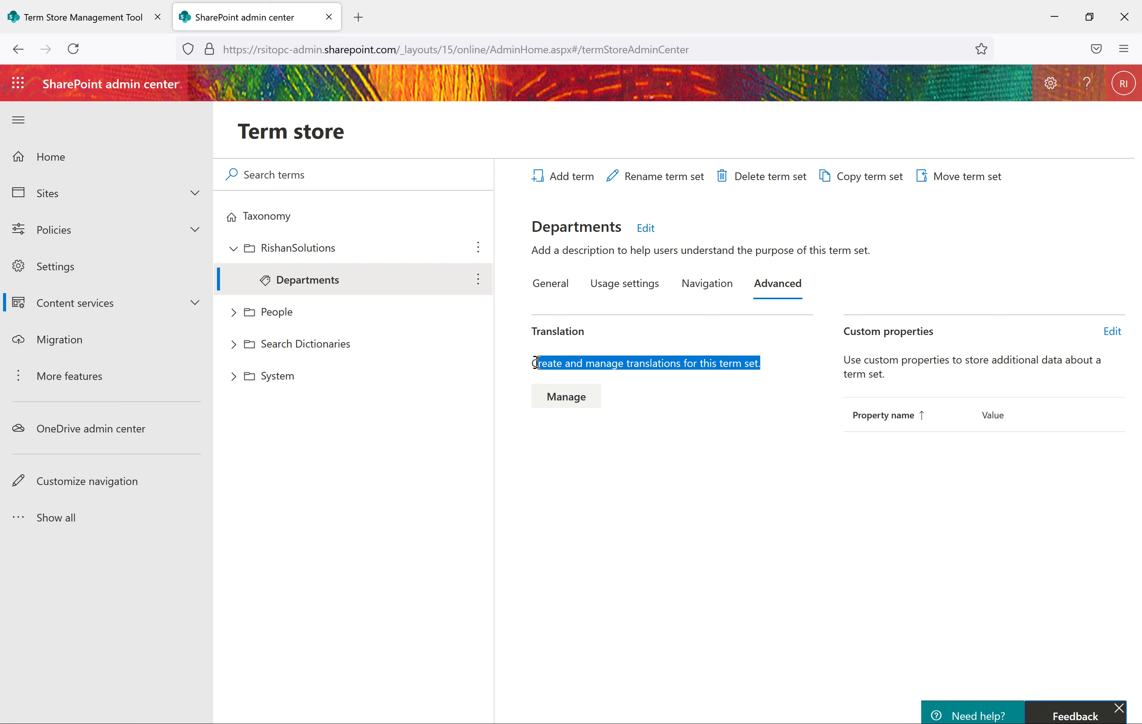
click(726, 516)
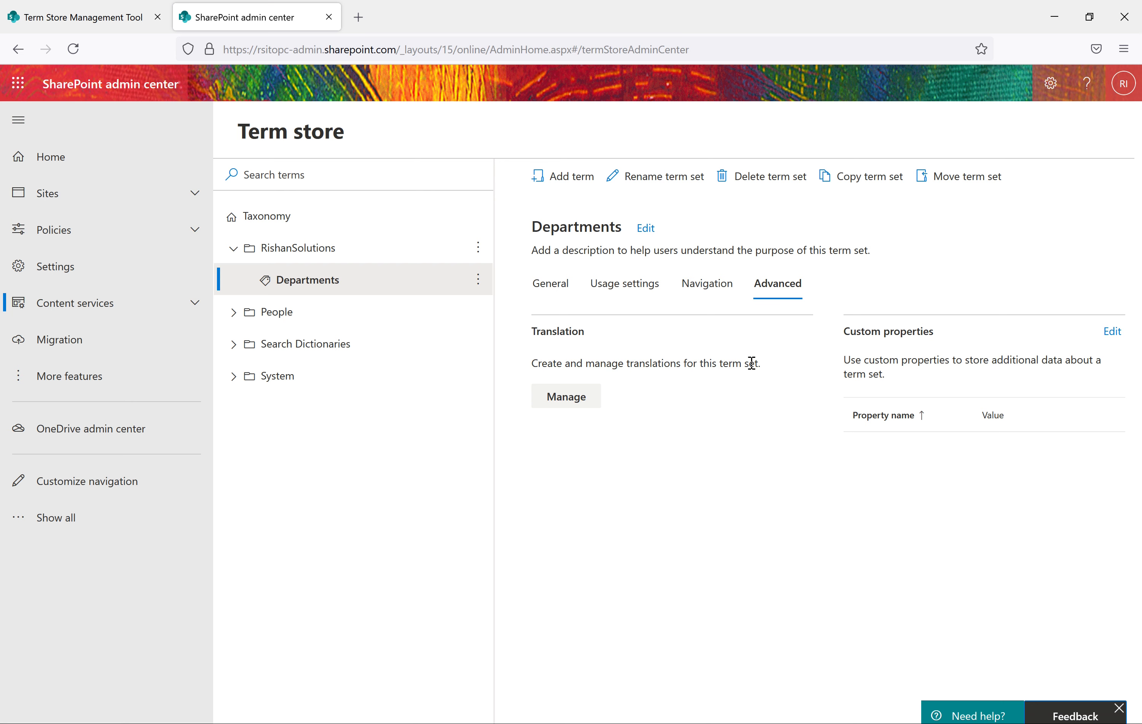
drag(761, 363, 648, 363)
drag(888, 376, 842, 331)
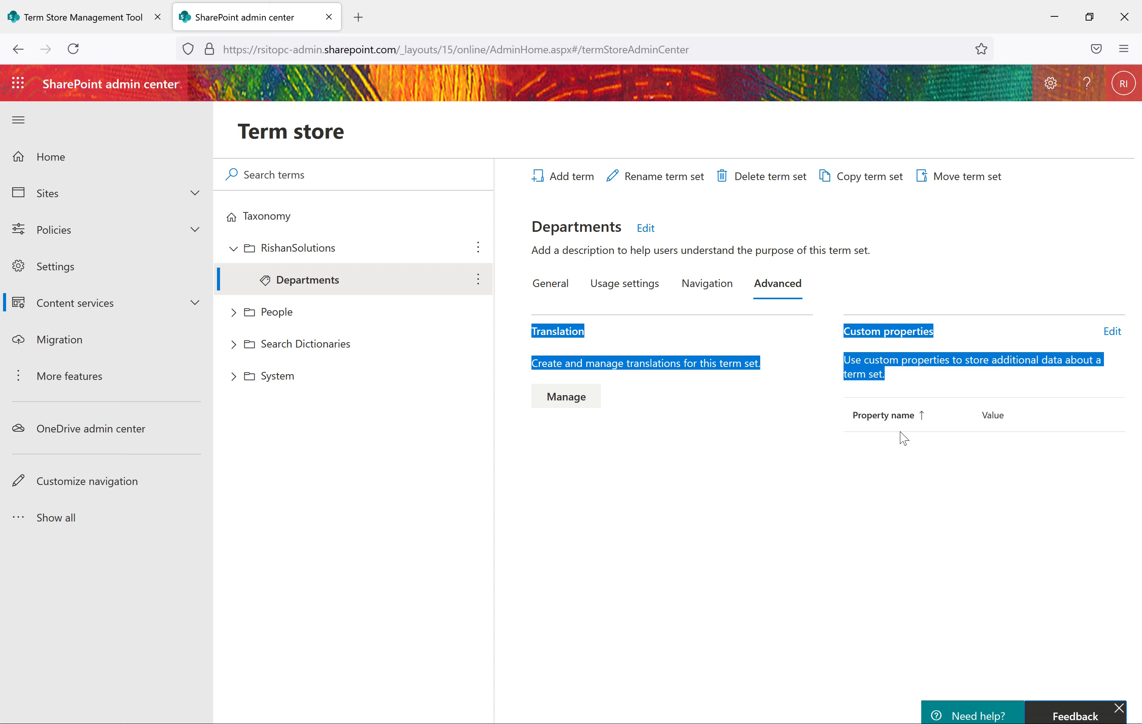
click(928, 386)
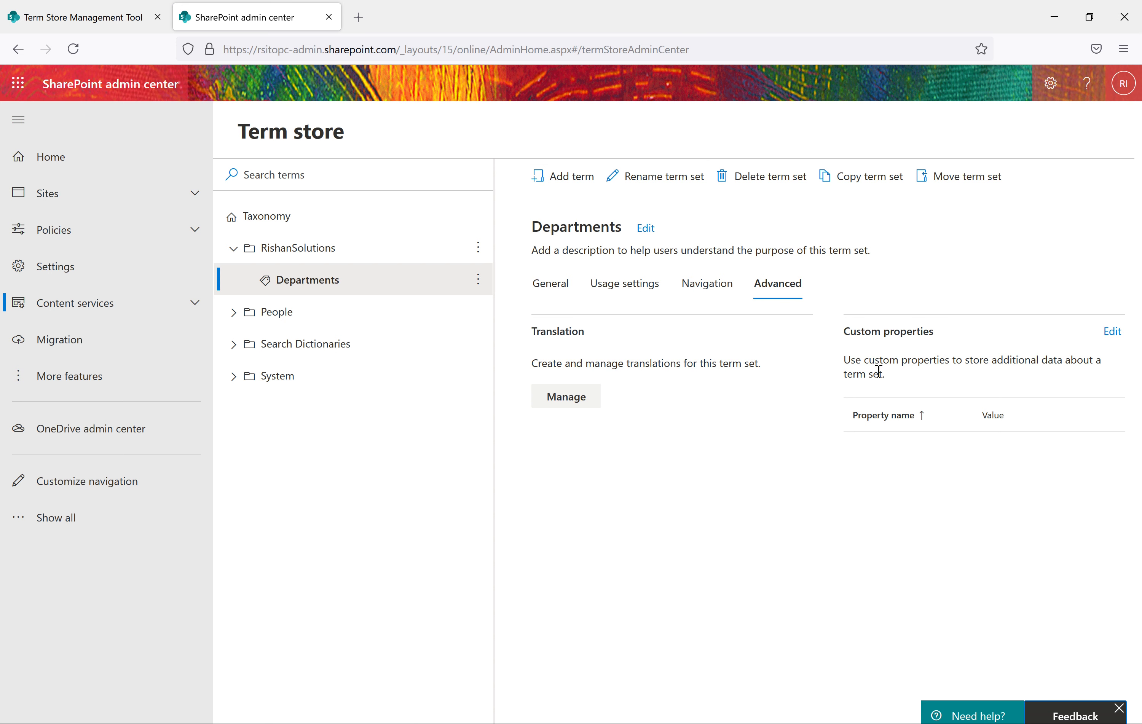
drag(885, 373, 845, 361)
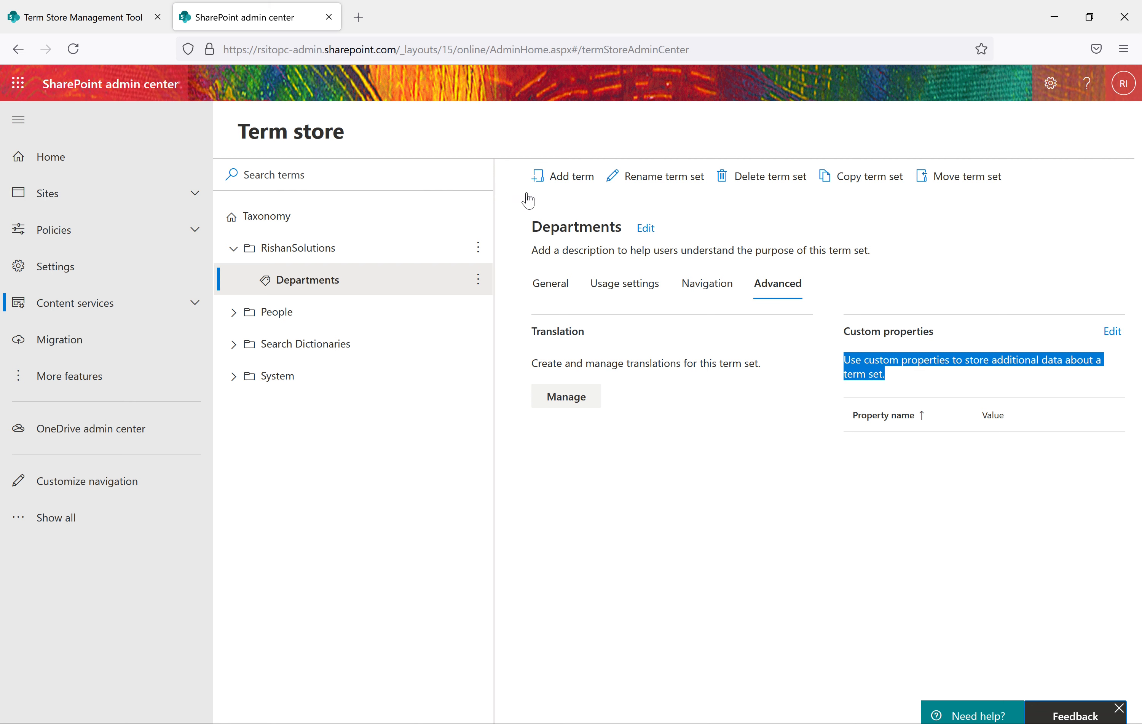
Add the terms Marketing and Sales to the Departments term set.
click(577, 186)
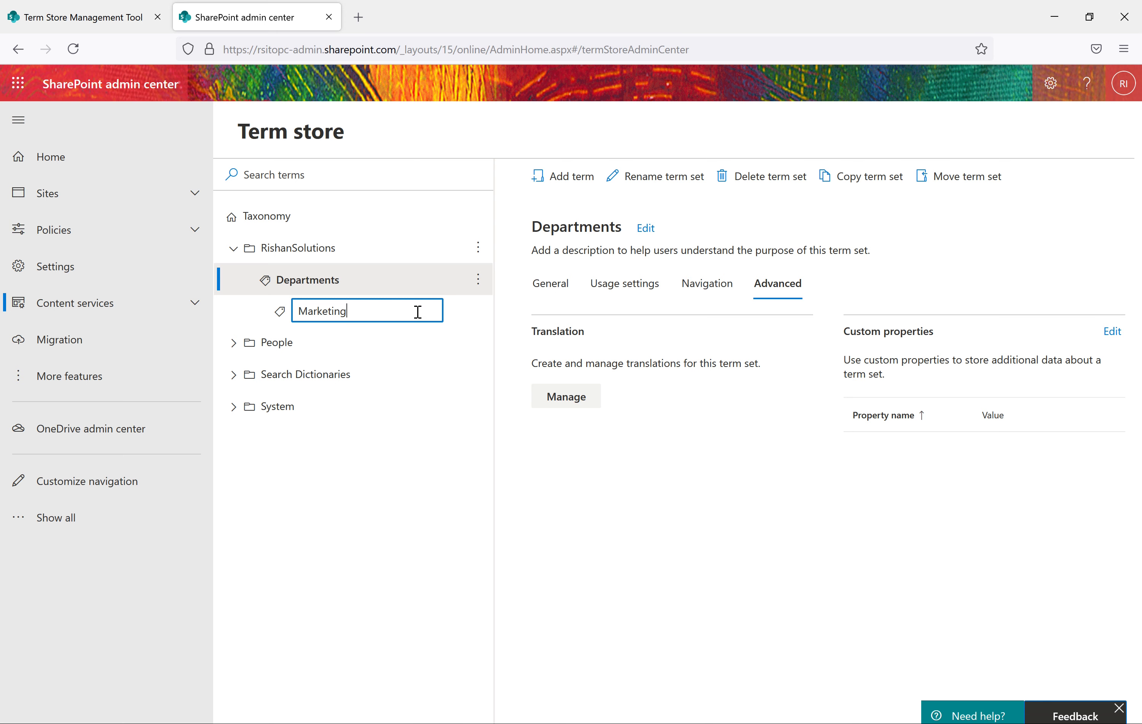
key(Return)
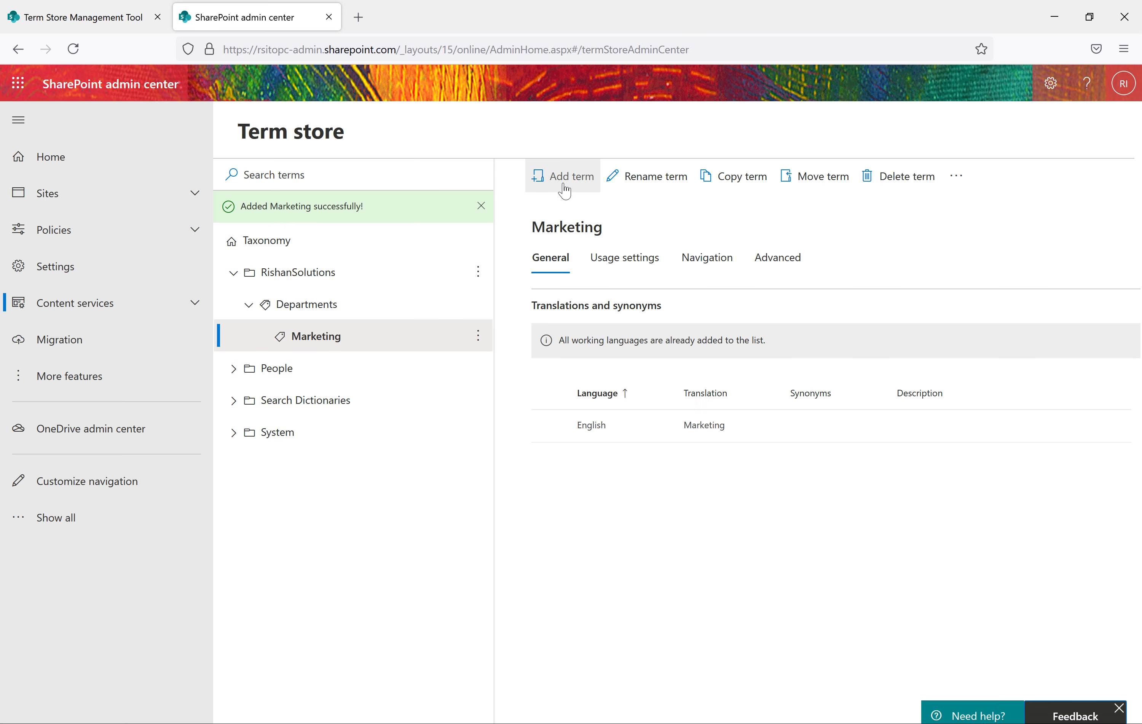
click(370, 311)
click(559, 184)
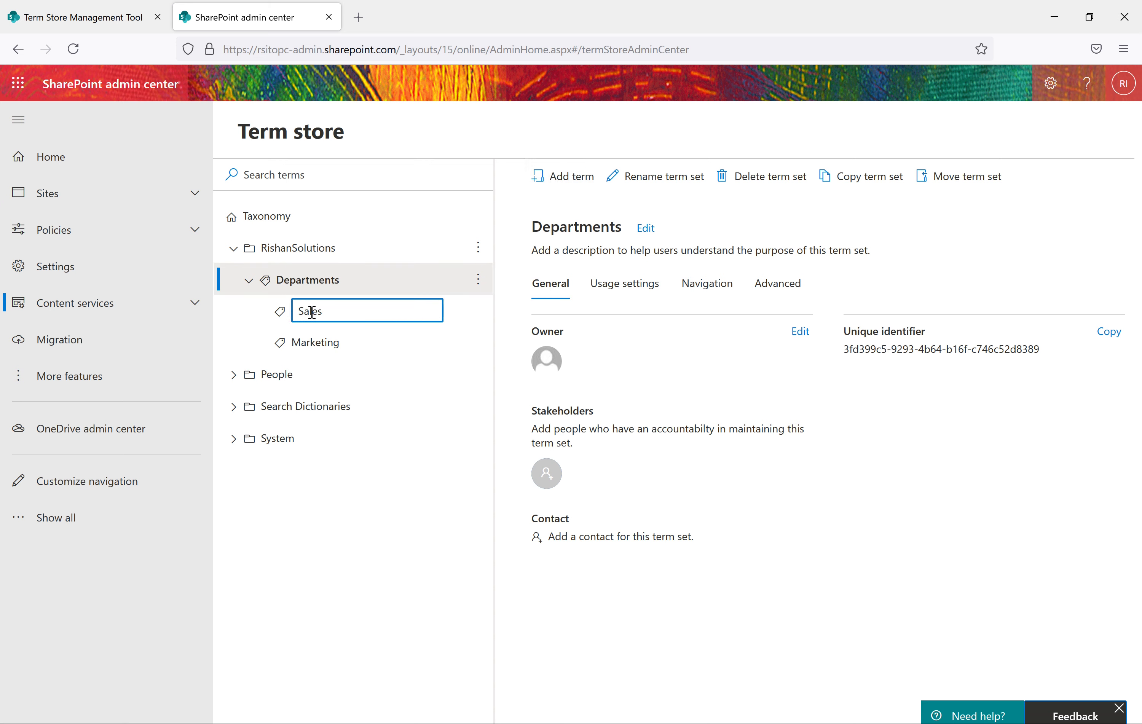
key(Return)
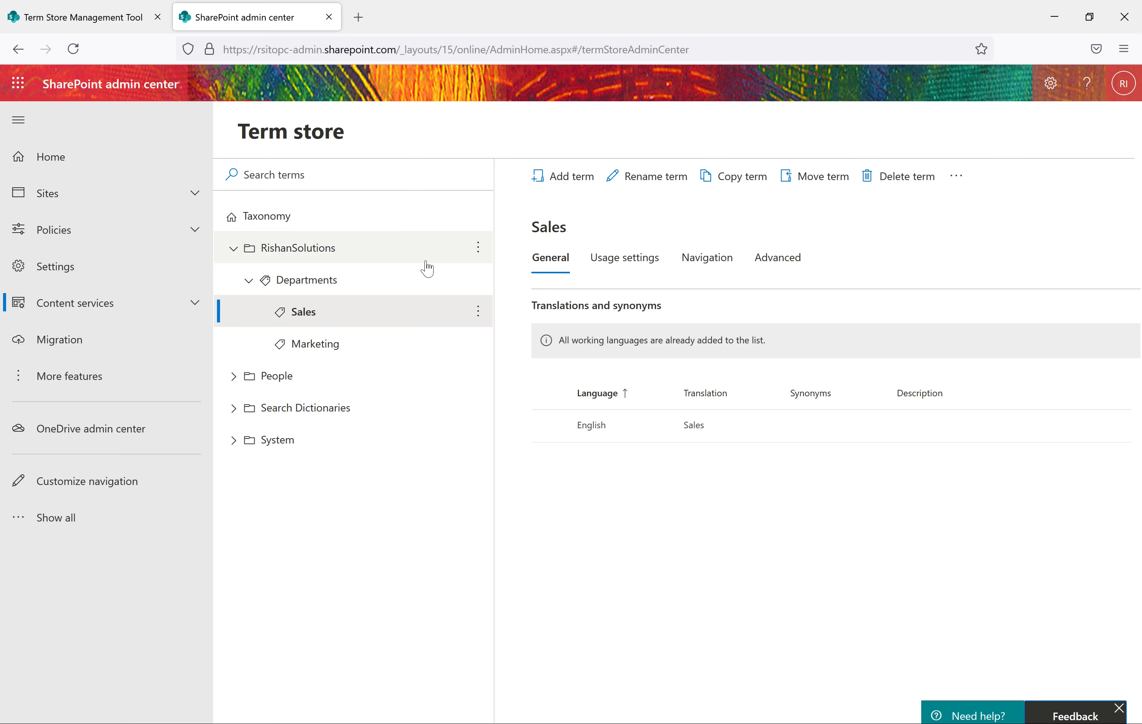
Add the terms R & D and Development to the Departments term set.
click(426, 268)
click(573, 186)
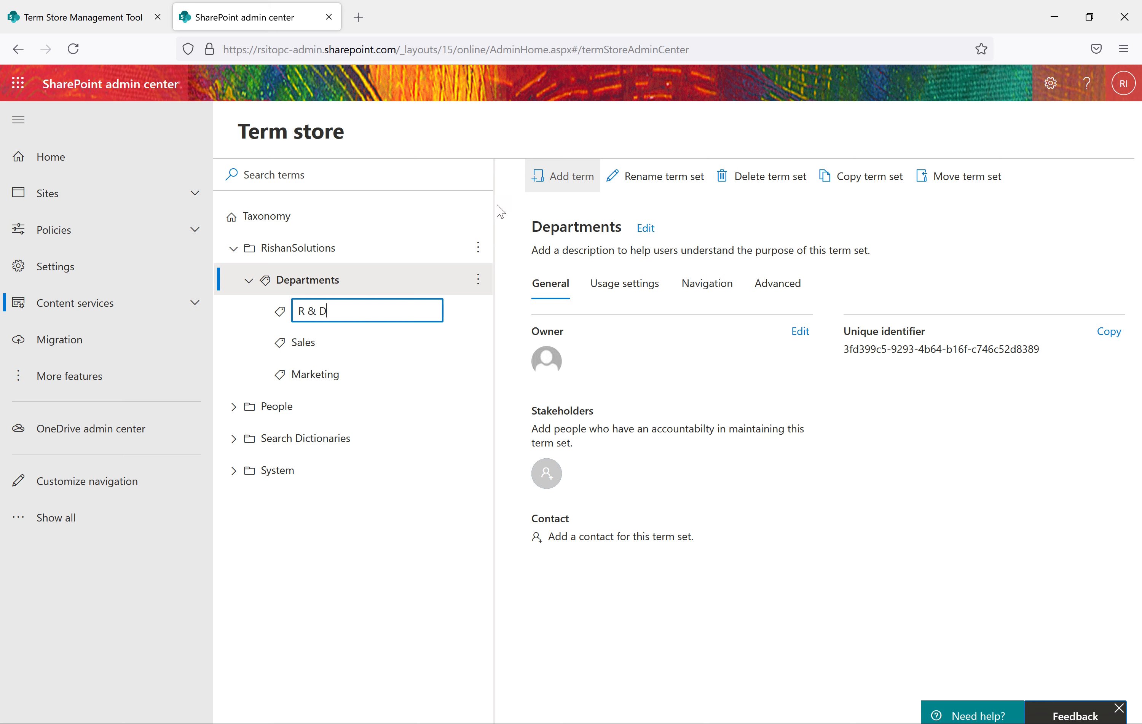
key(Return)
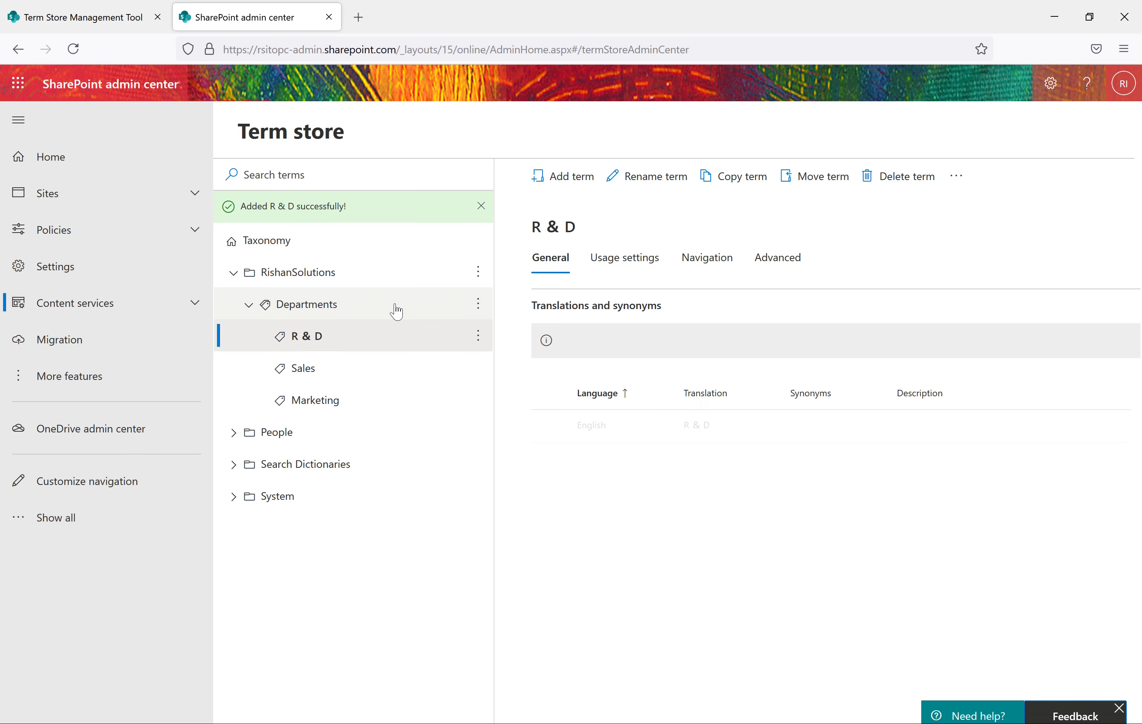
click(379, 311)
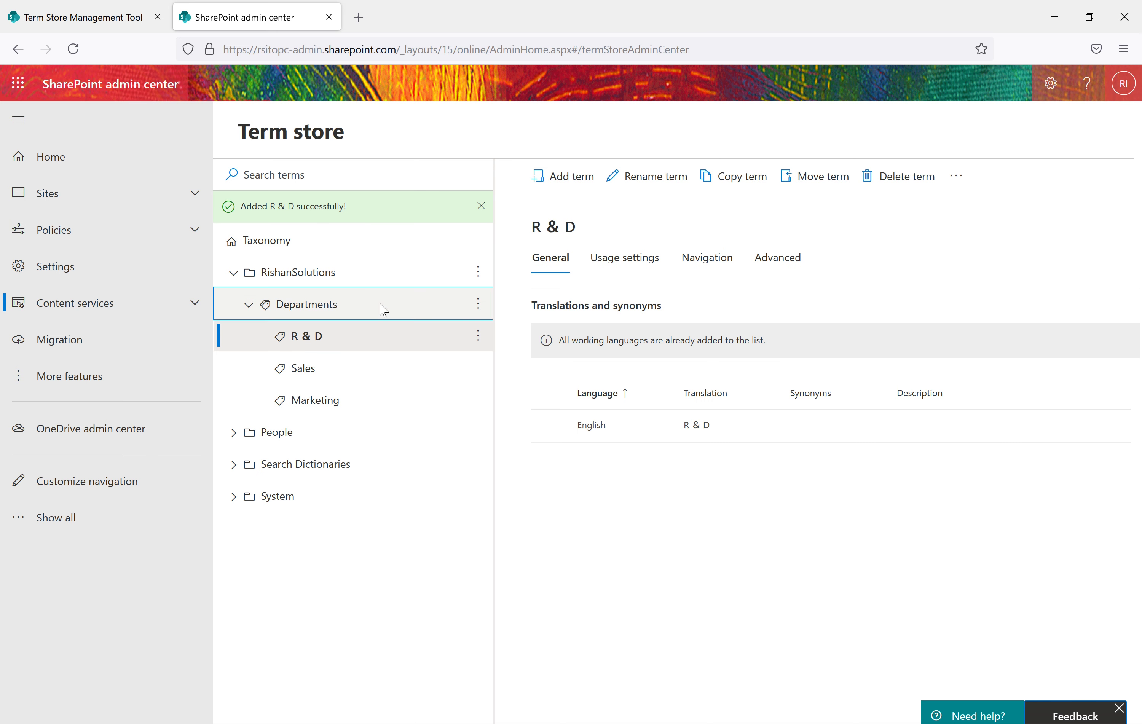
click(574, 183)
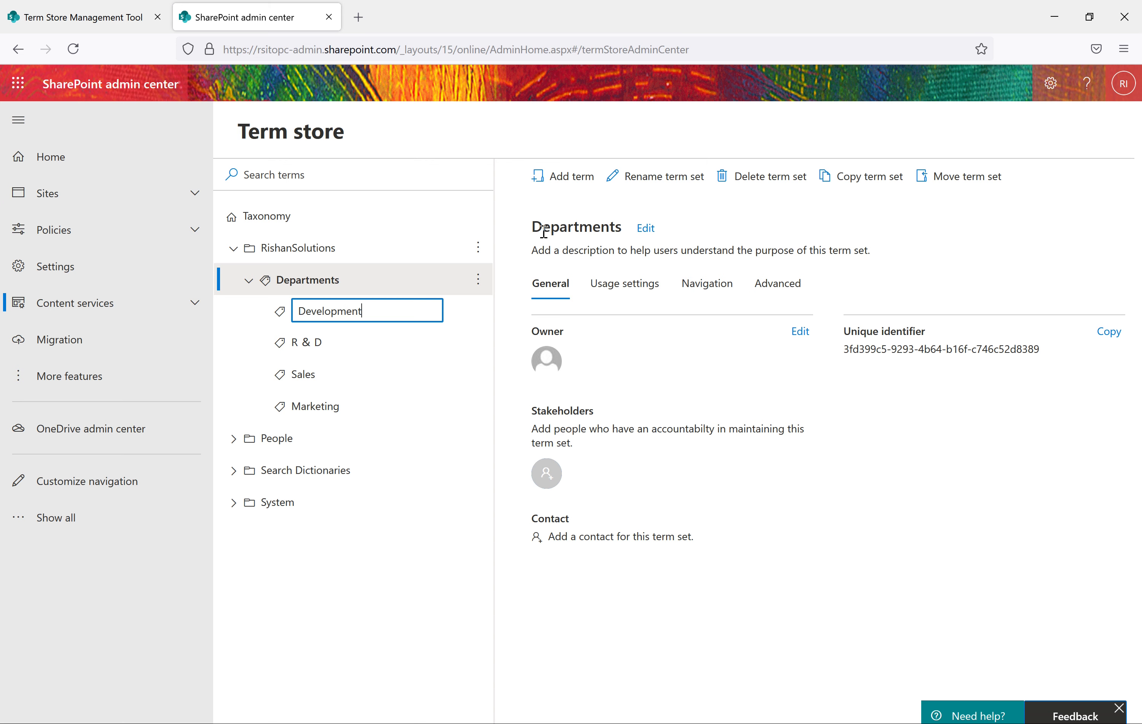
key(Return)
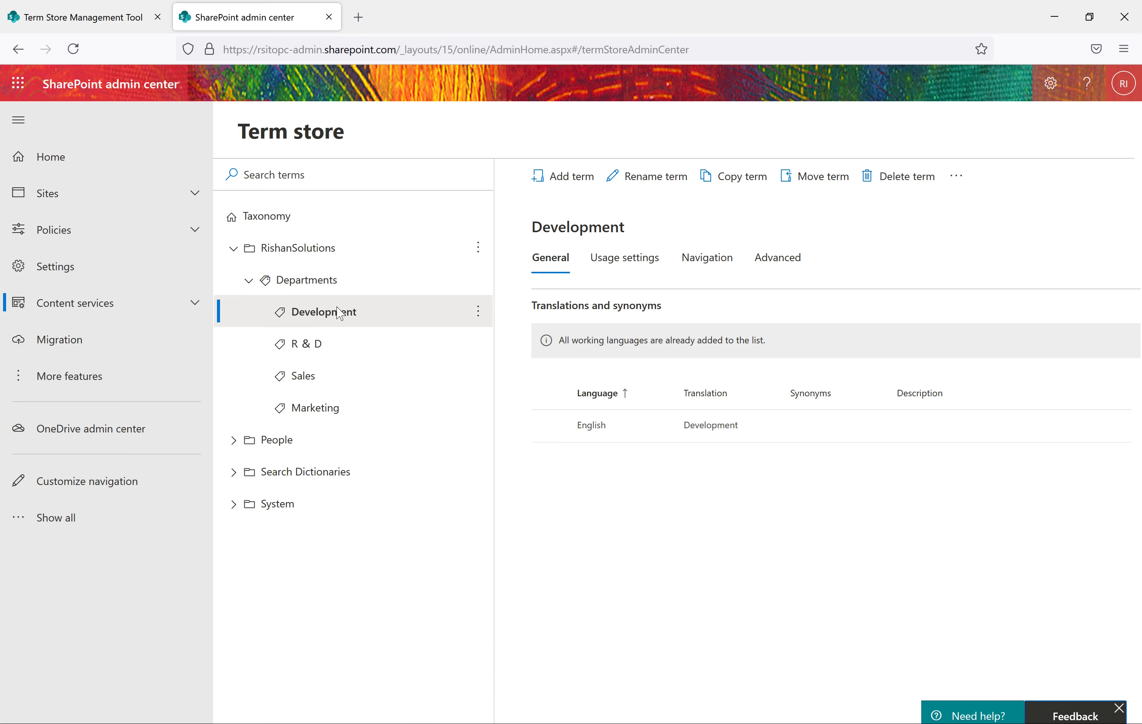
Add a term named Software directly under the Departments term set.
click(364, 279)
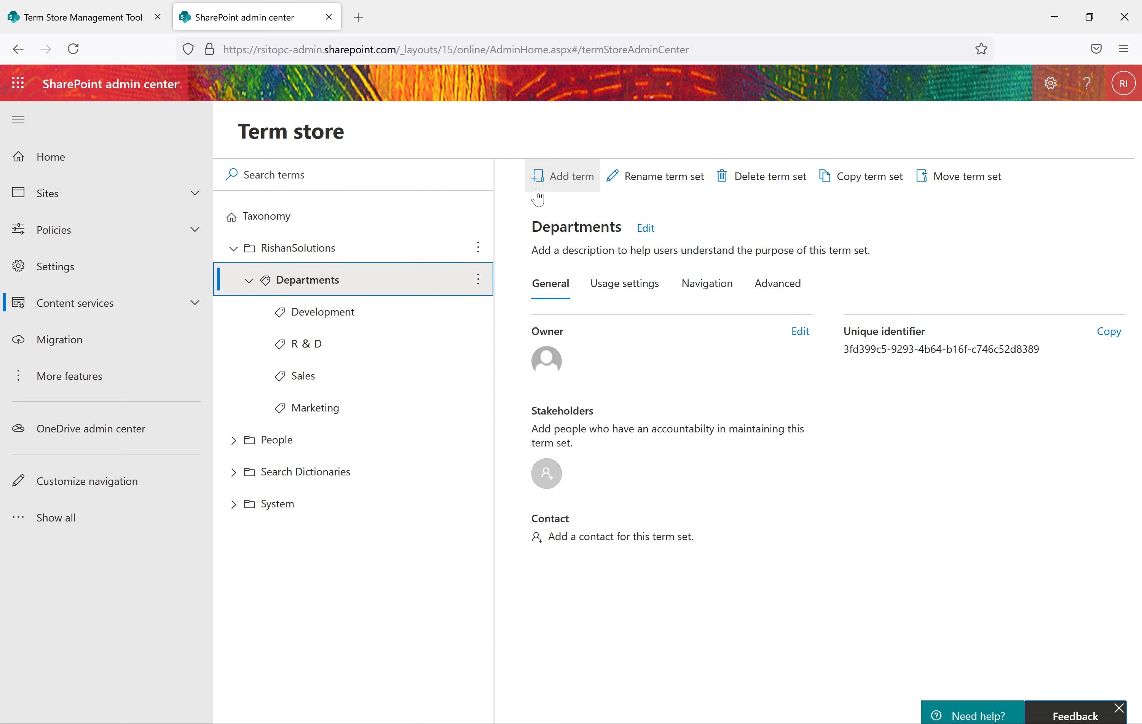
click(558, 177)
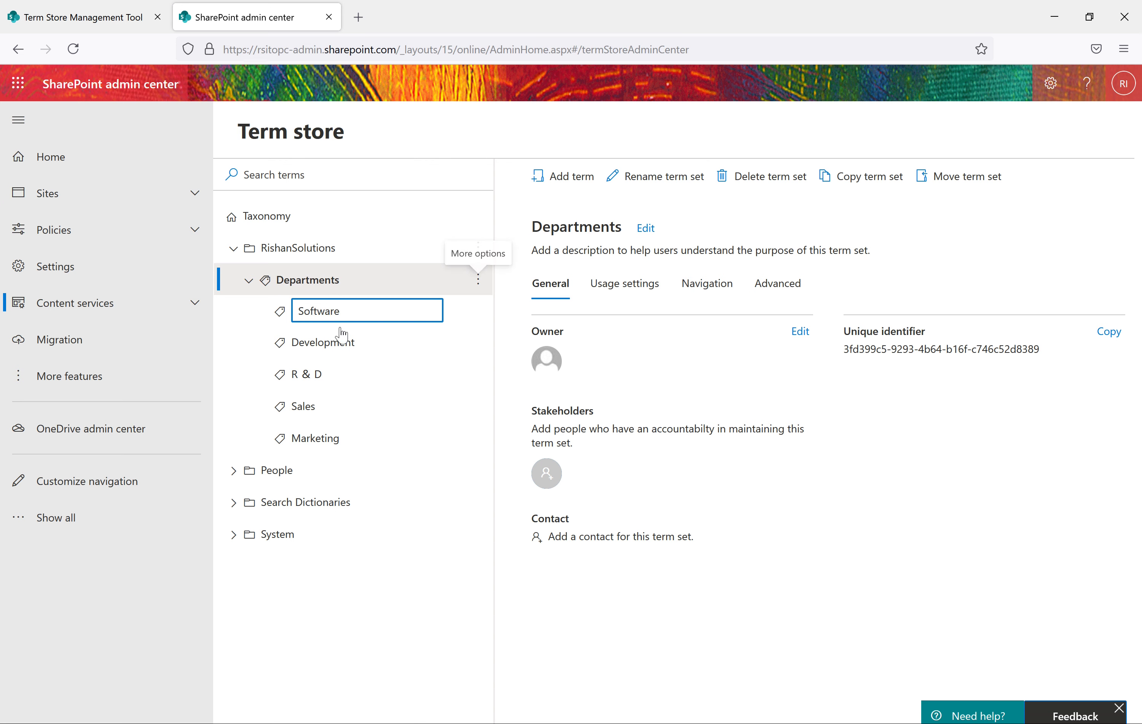
key(Return)
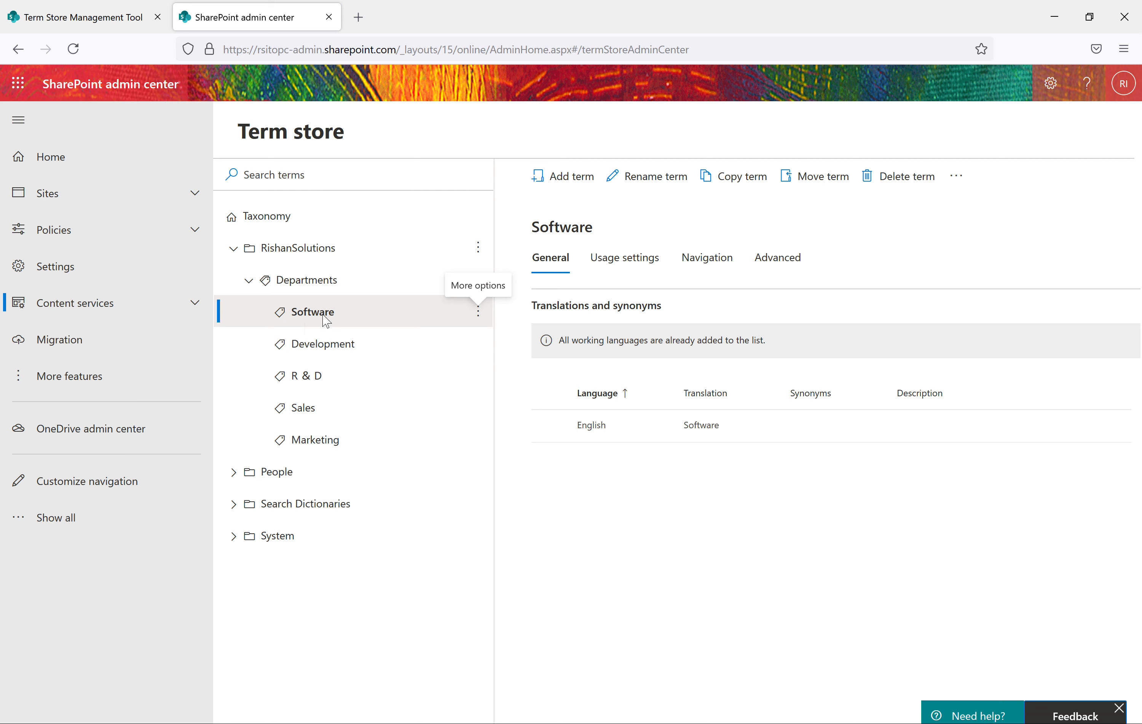
Add SharePoint and M 365 as child terms of the Software term.
click(573, 181)
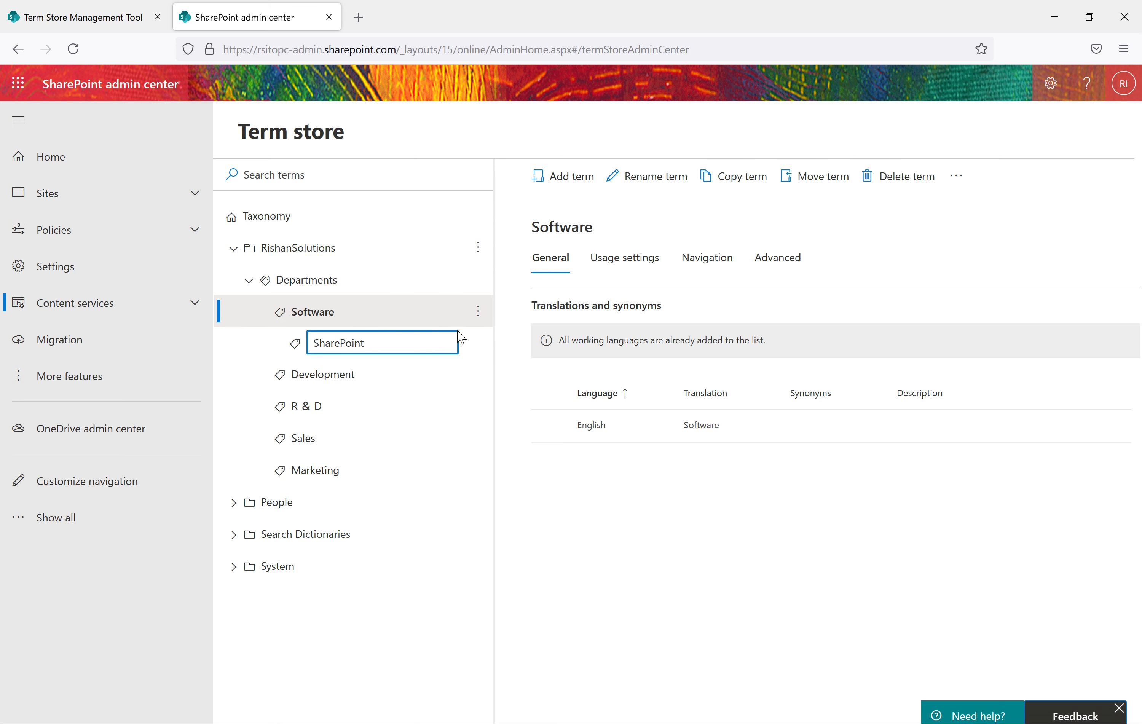
key(Return)
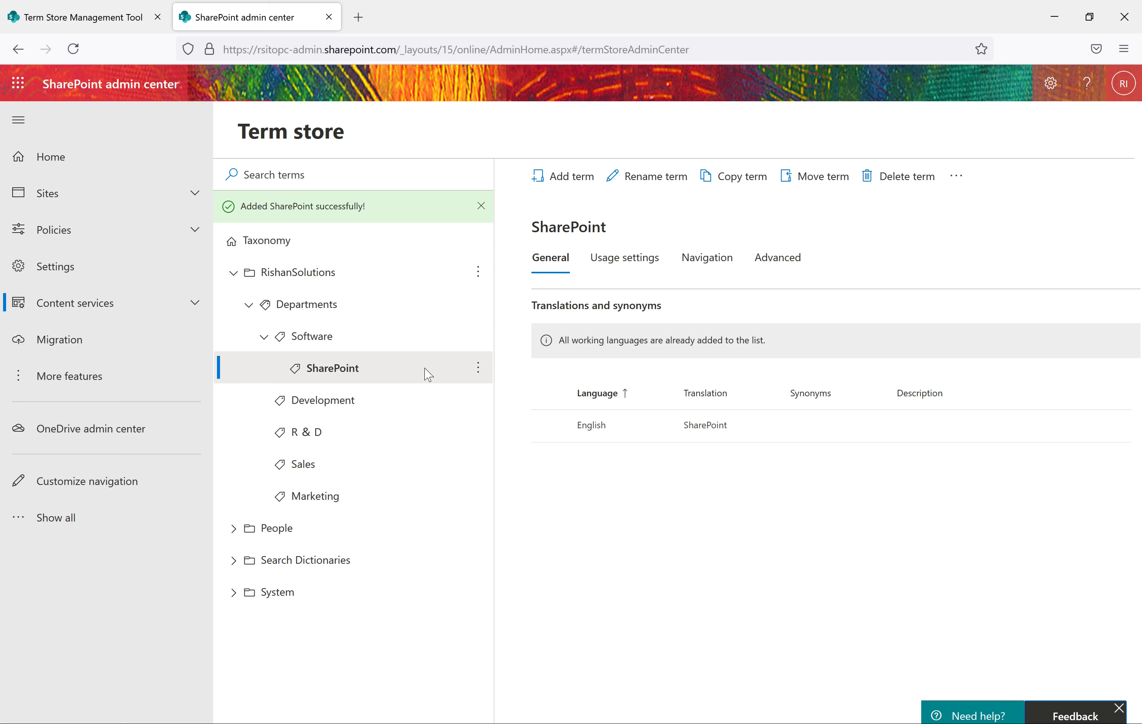
click(348, 341)
click(558, 175)
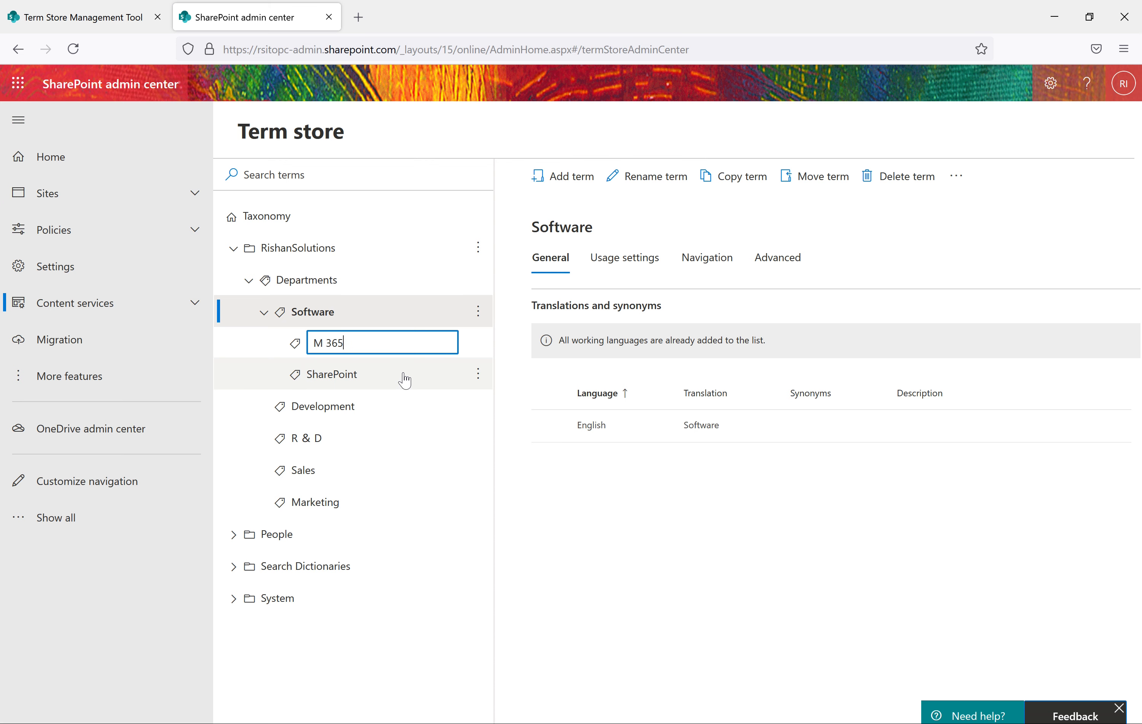
key(Return)
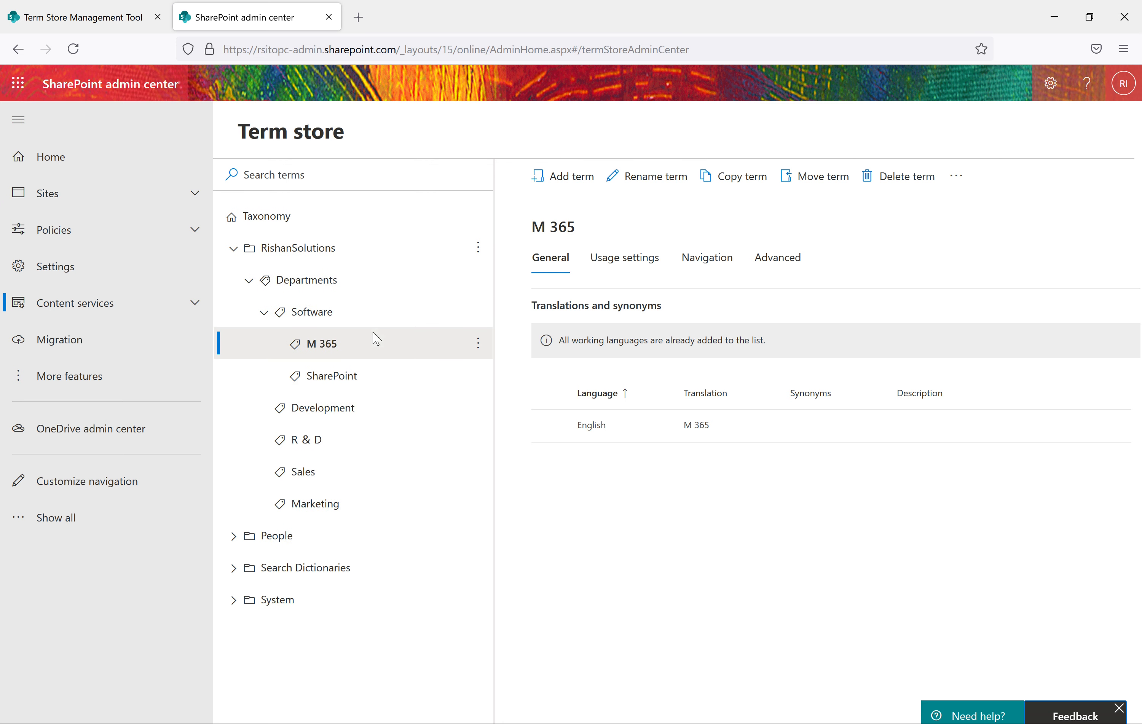
Add Dot Net as another child term under the Software term.
click(365, 309)
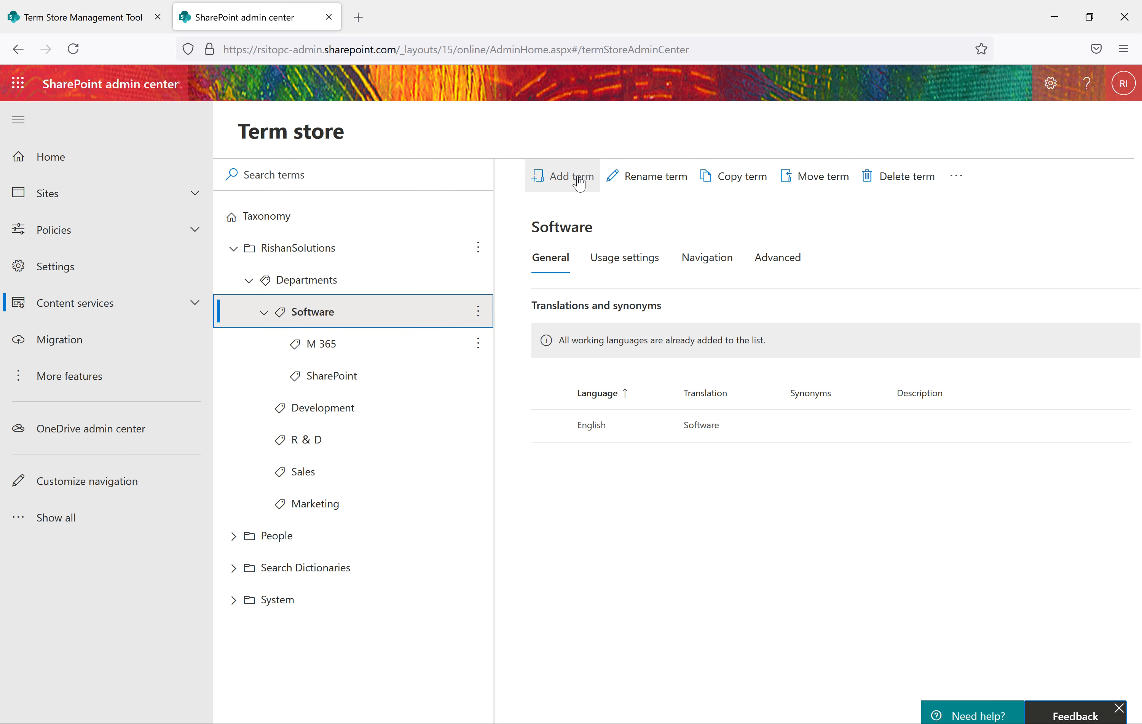
click(575, 177)
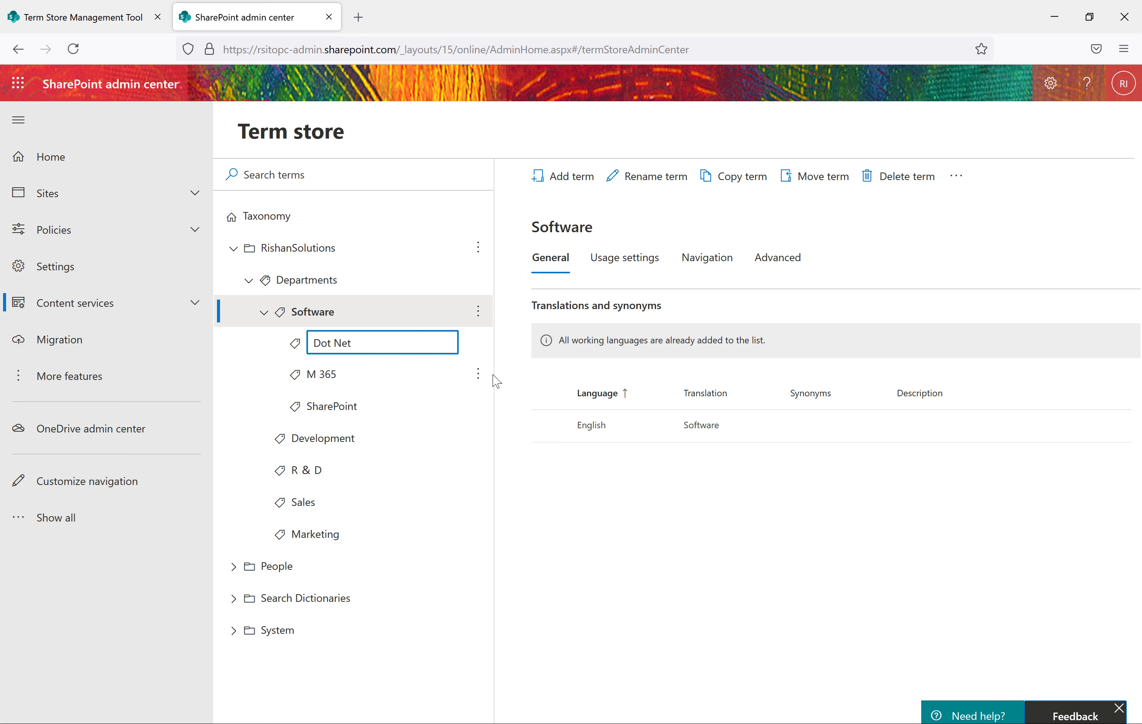
key(Return)
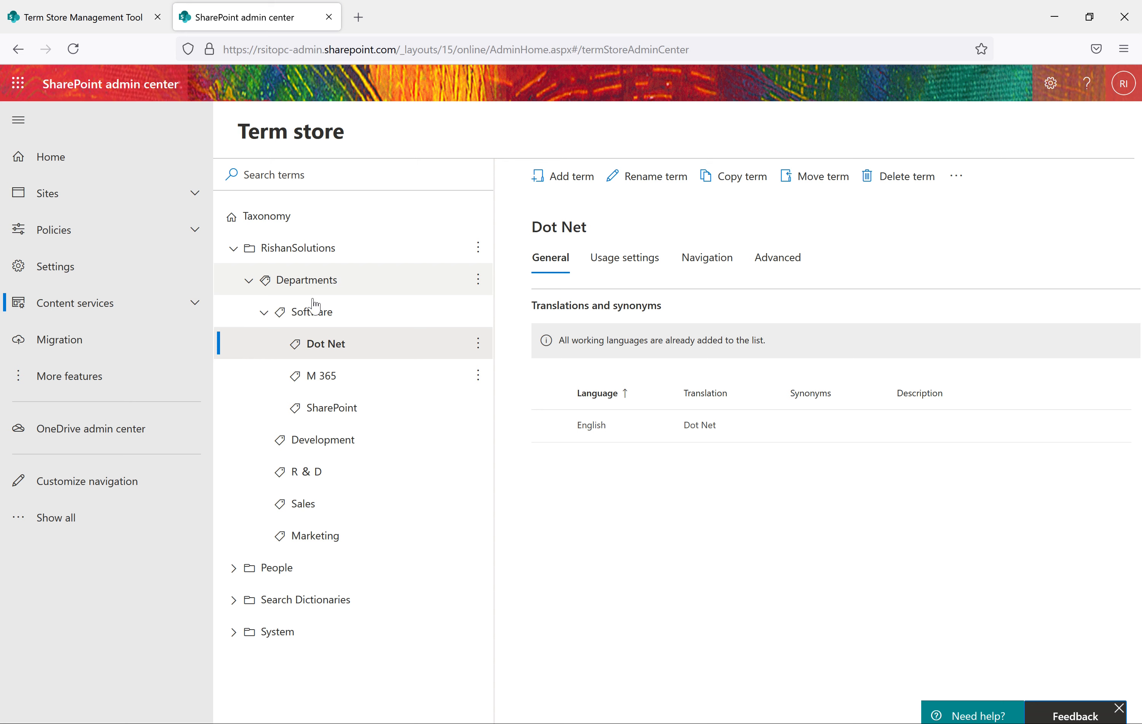
Review the Software term's translations and synonyms and its usage settings, including tagging availability, unique identifier and term set membership.
click(264, 312)
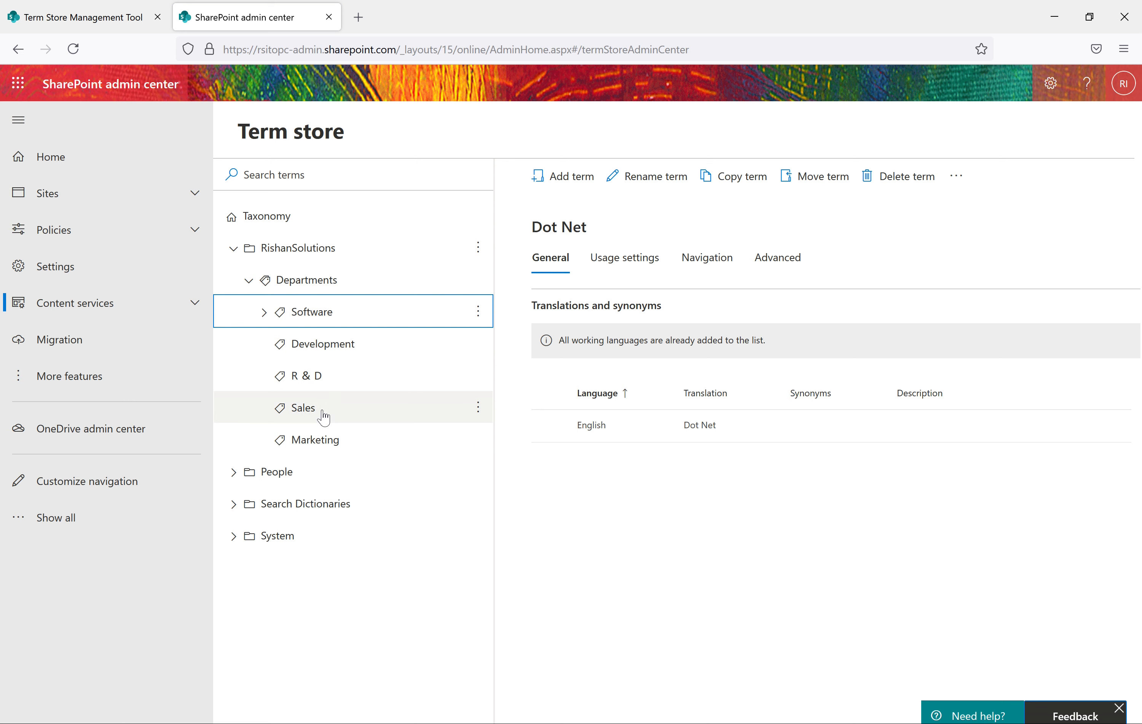
click(562, 507)
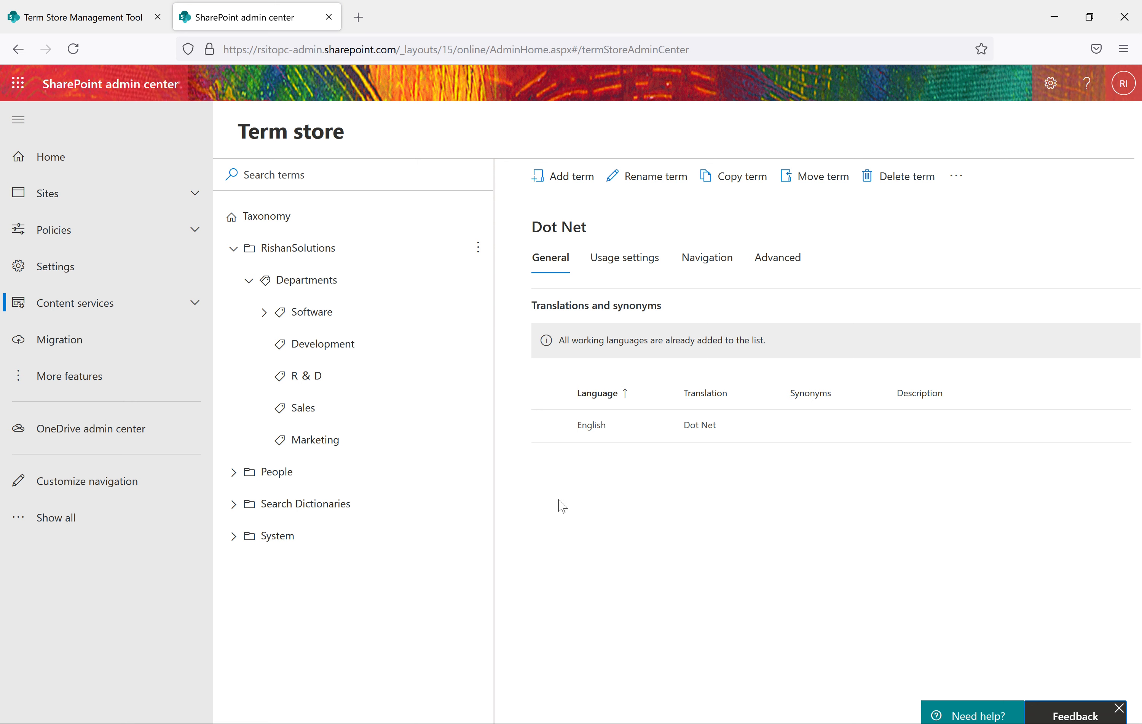
click(264, 314)
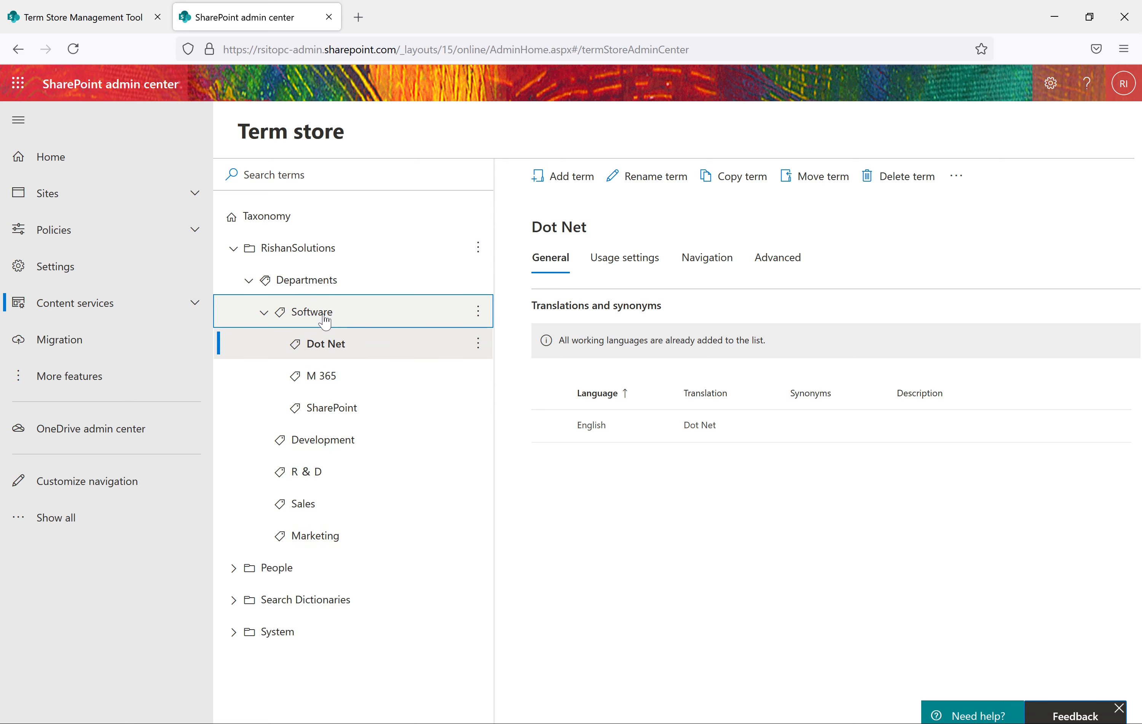
click(324, 316)
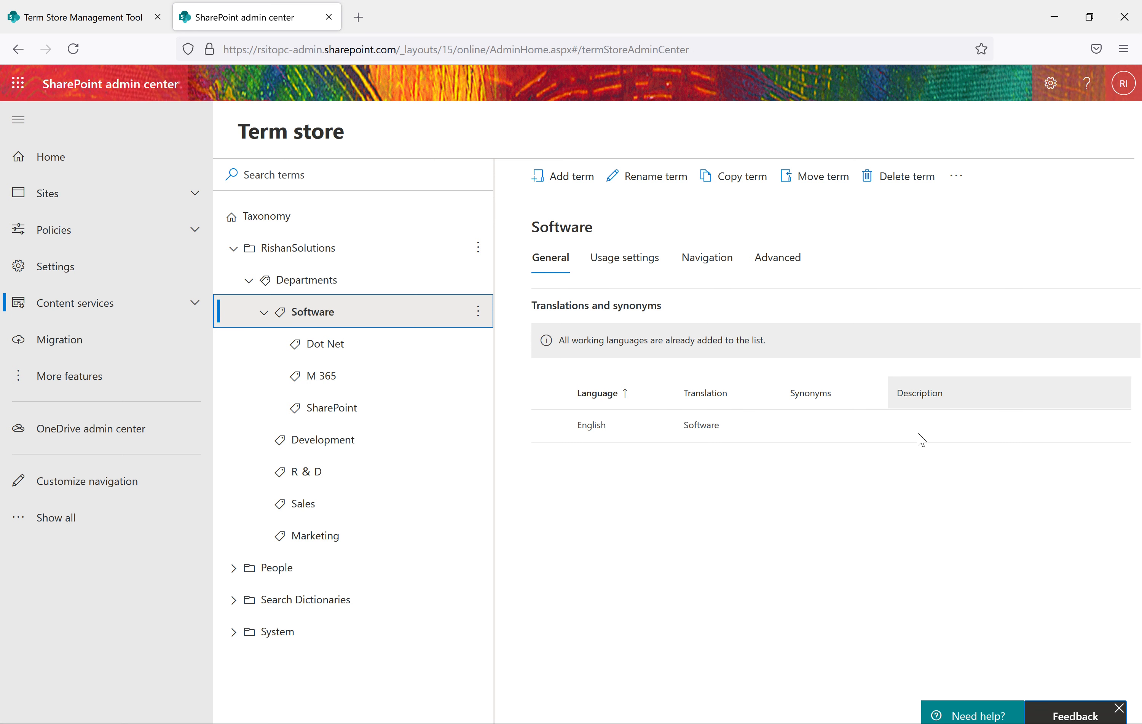
click(633, 261)
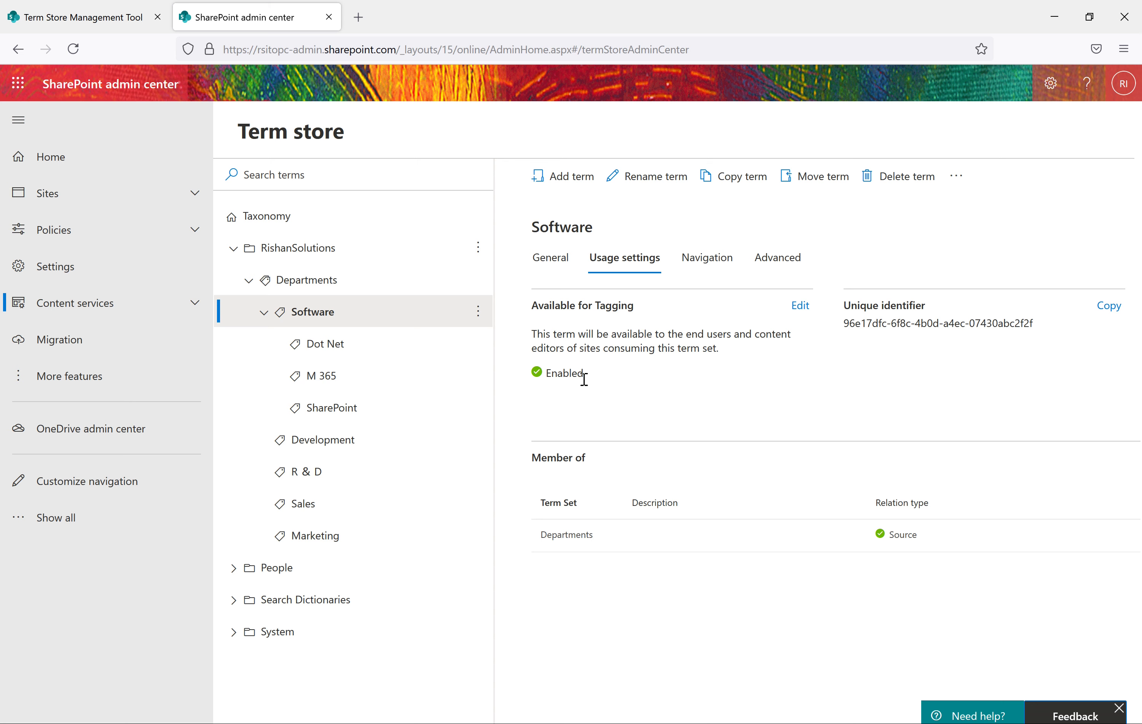
drag(1043, 332, 844, 327)
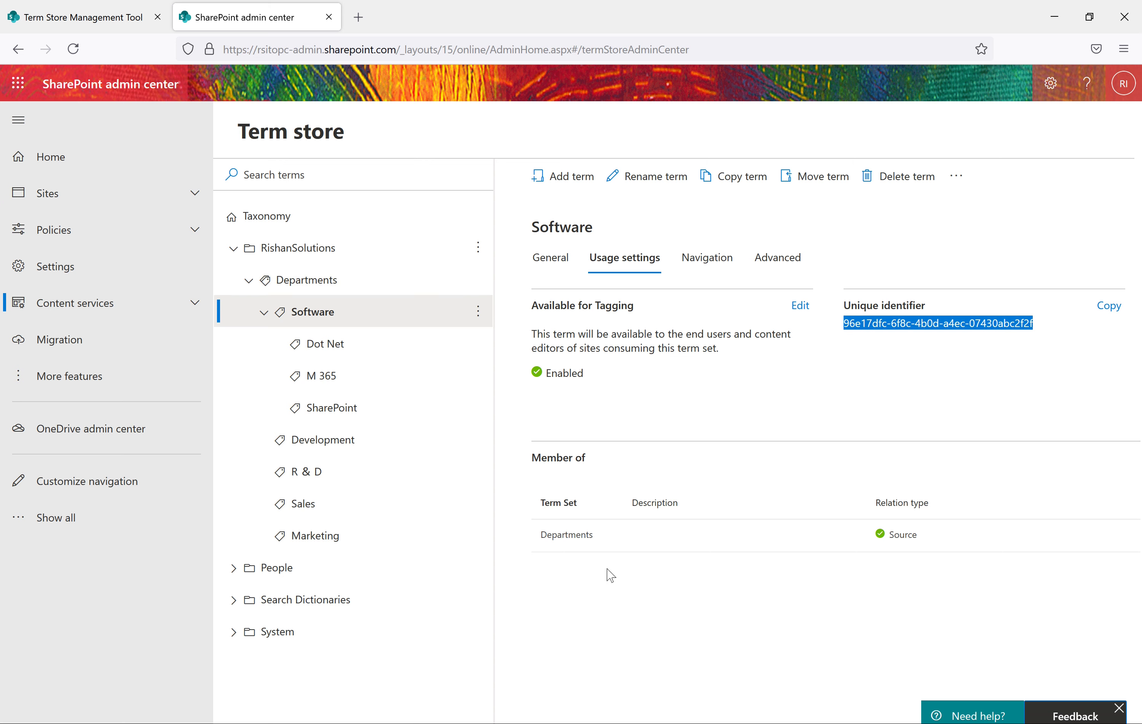
Examine the Software term's navigation settings: node title, hover text, friendly URL, target page, associated folder and catalog item page.
click(708, 266)
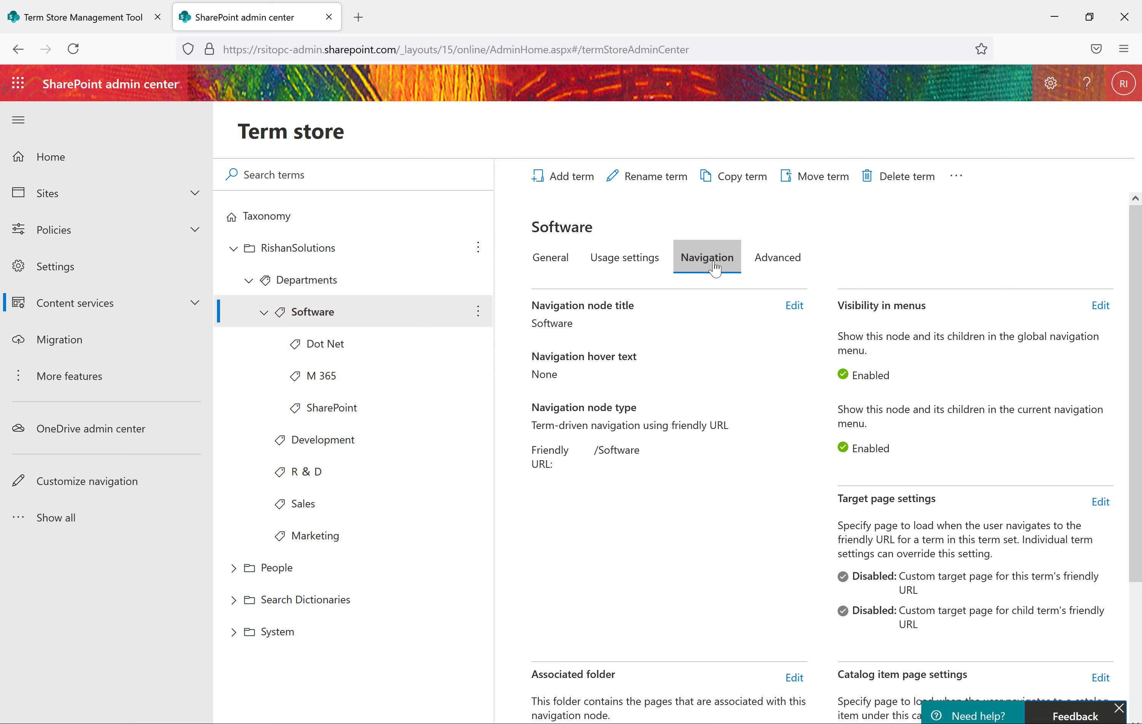
drag(574, 324, 534, 326)
drag(558, 375, 539, 379)
drag(640, 451, 600, 464)
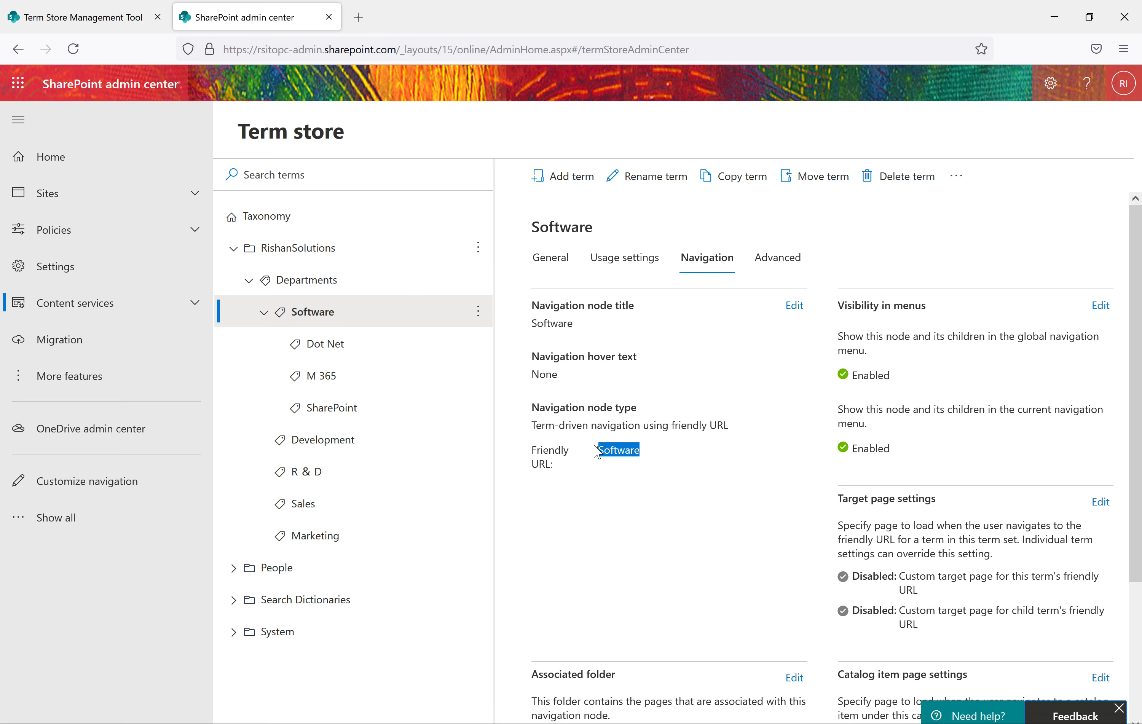
scroll(703, 444, down, 3)
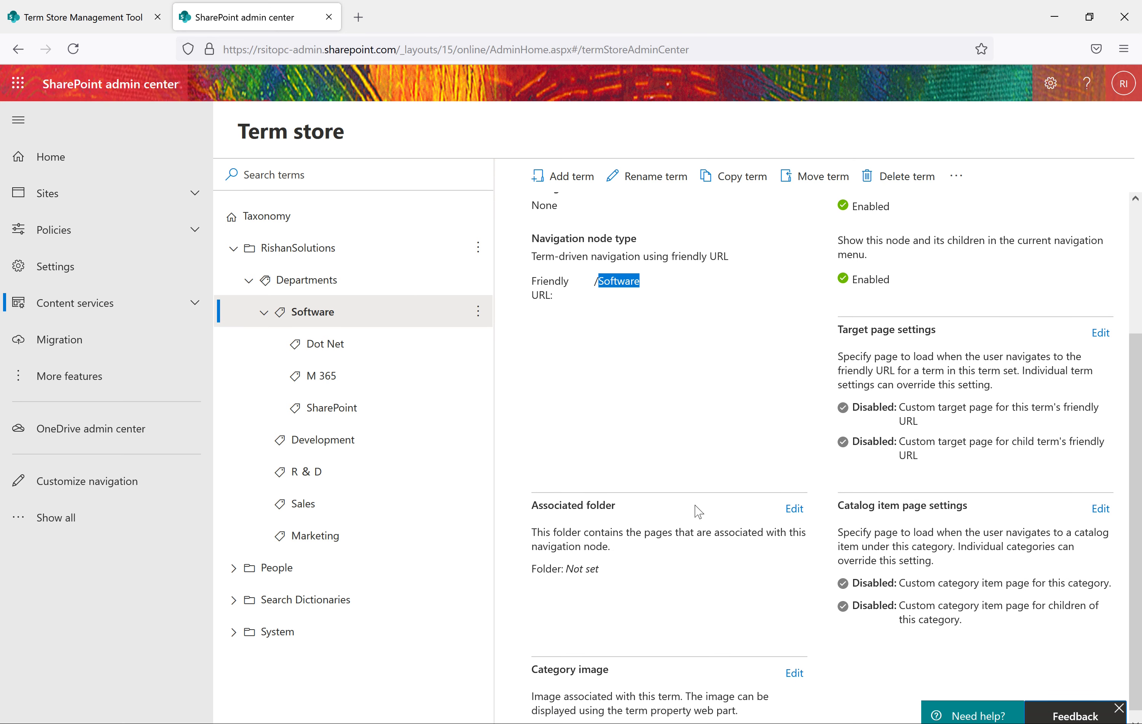
Turn on a custom target page for the Software term and browse the Style Library for an asset.
scroll(704, 545, down, 1)
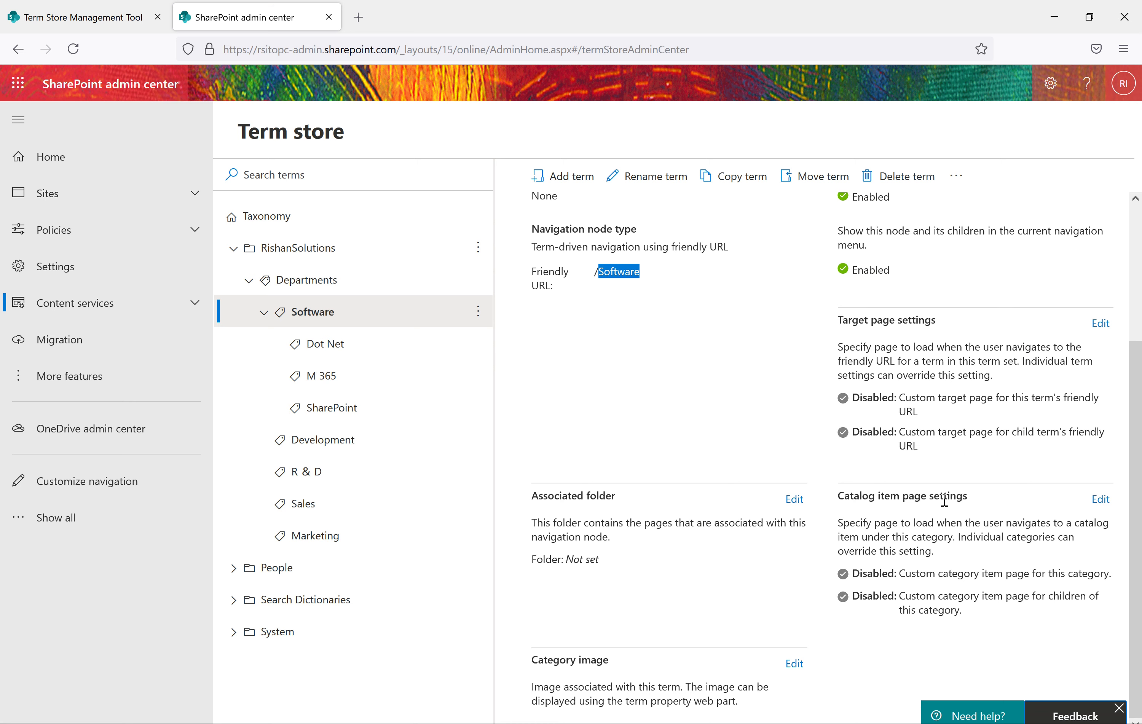
scroll(955, 382, up, 3)
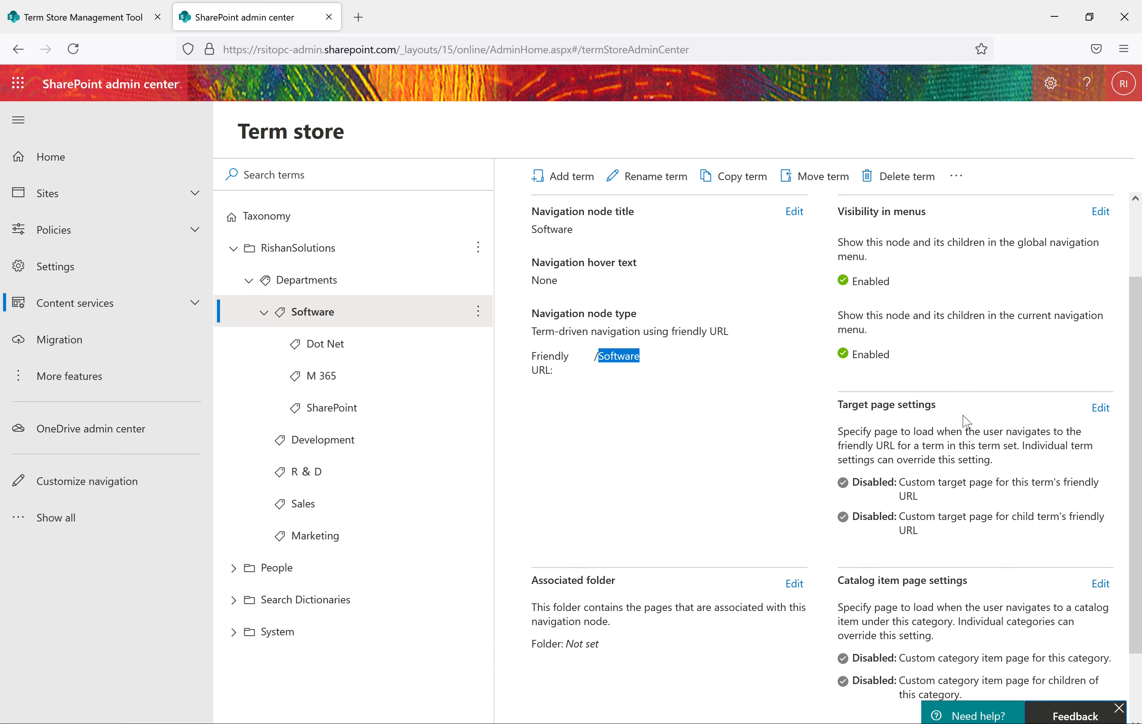
drag(956, 410, 843, 406)
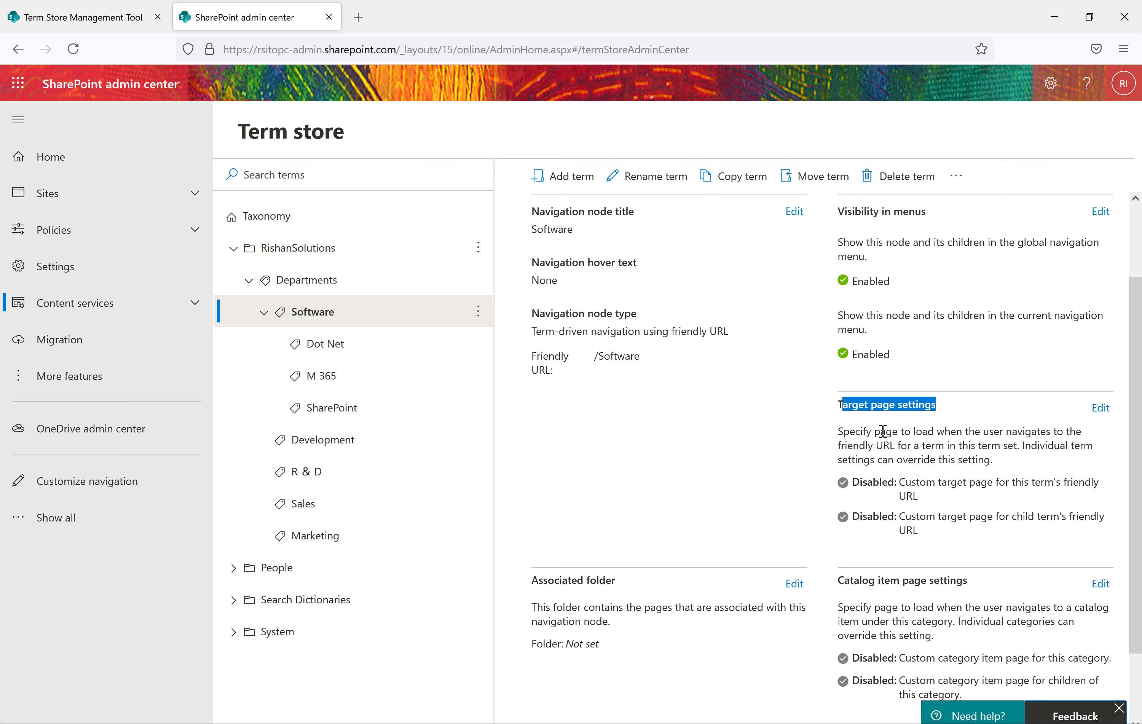
scroll(883, 436, up, 2)
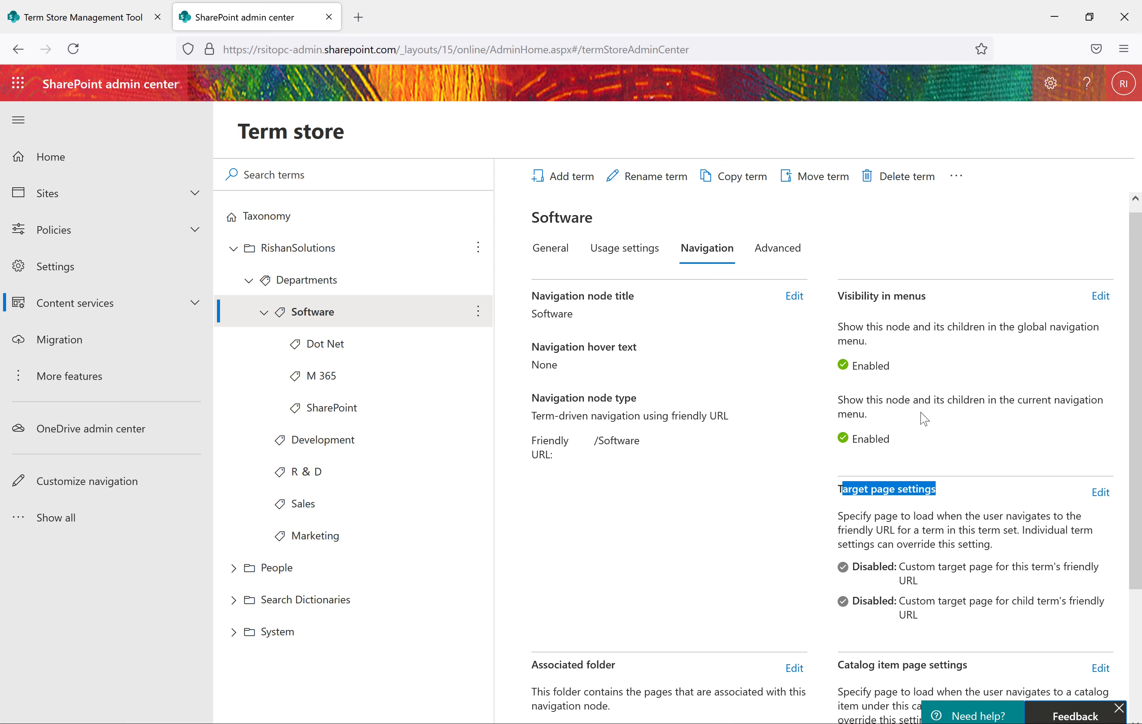
click(1101, 493)
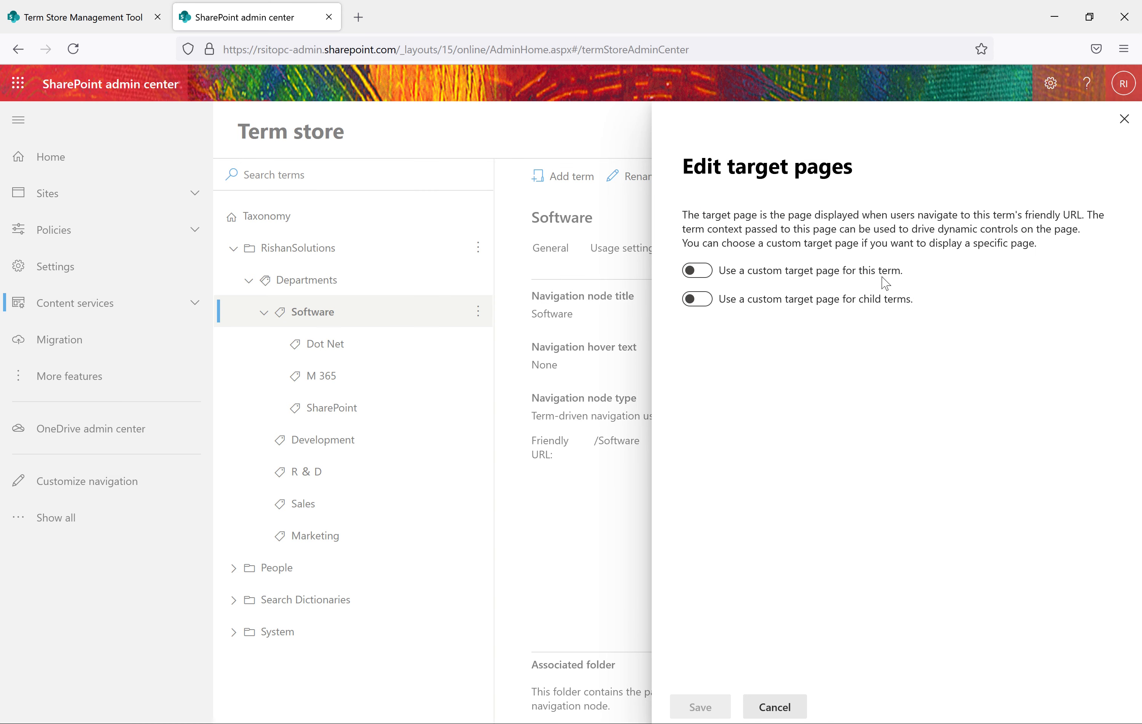
click(705, 271)
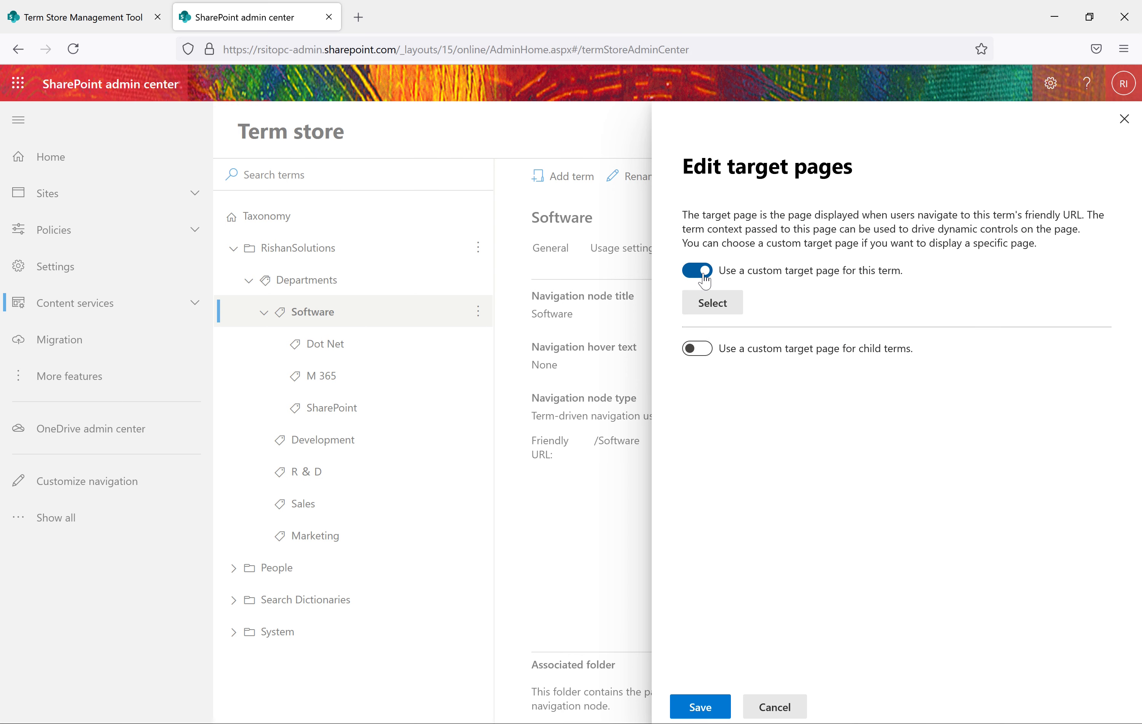
click(727, 310)
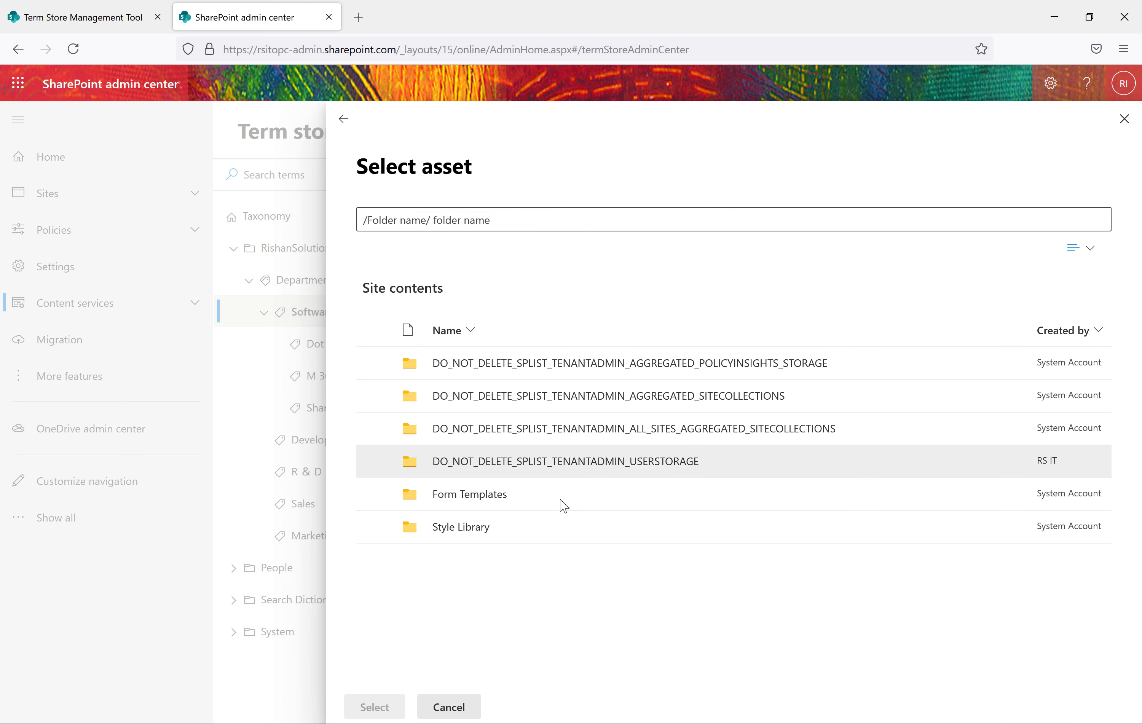
click(460, 528)
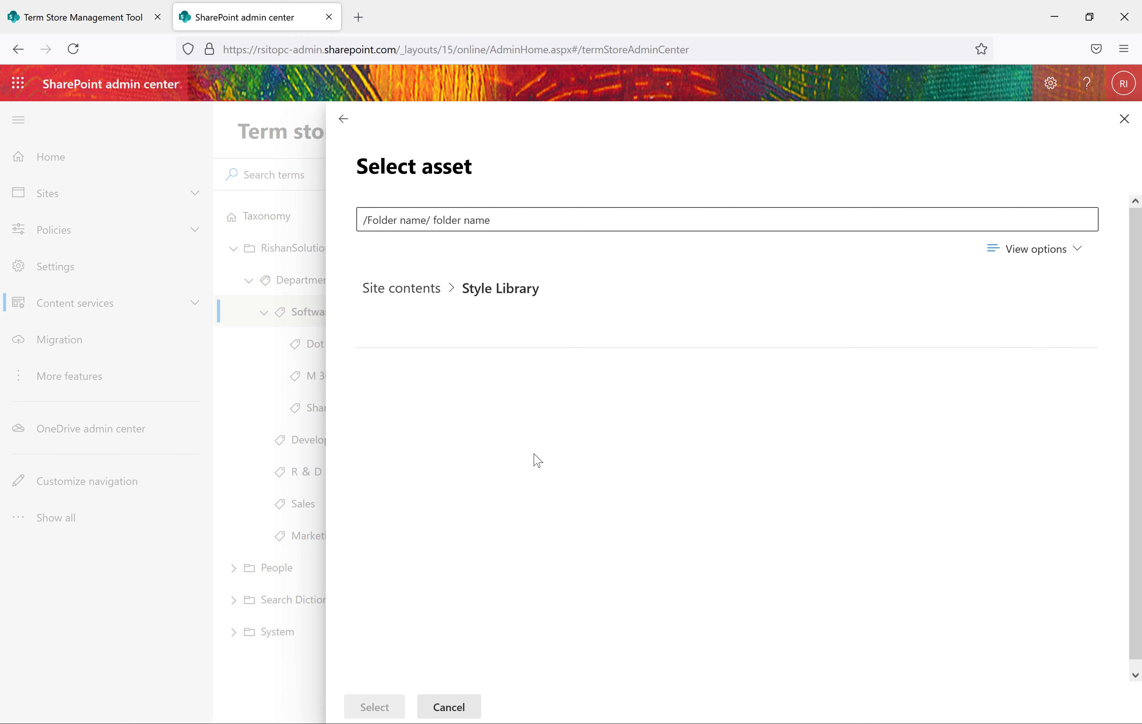
click(108, 22)
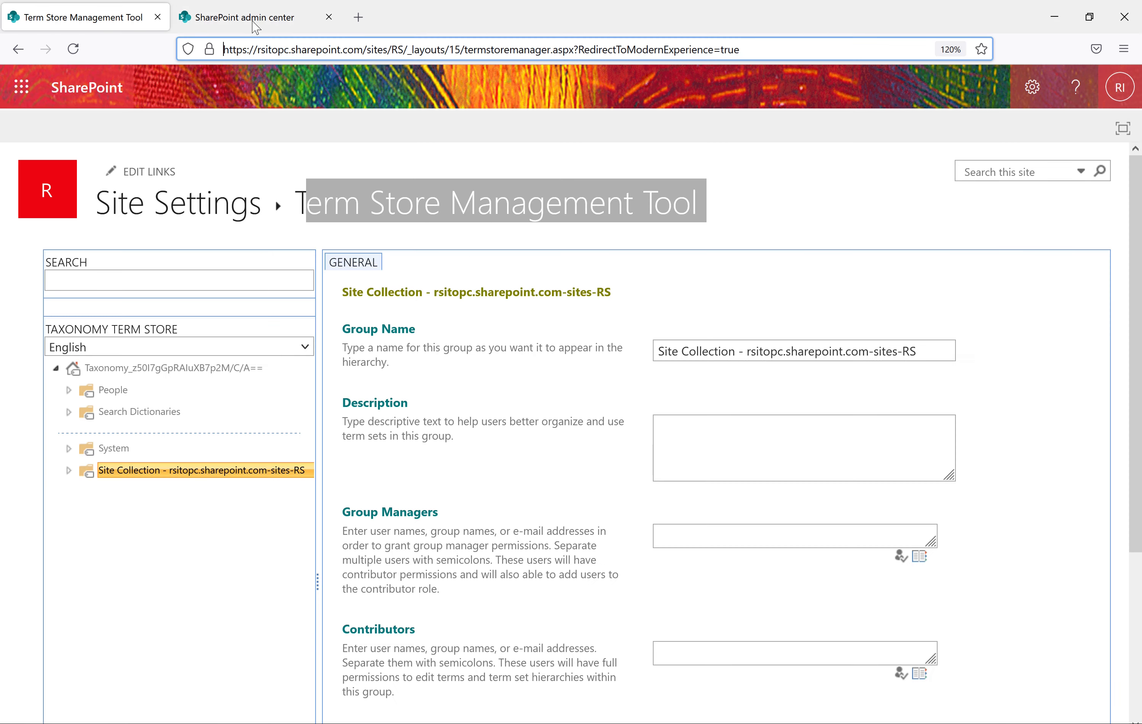
drag(407, 50, 174, 53)
key(ctrl+c)
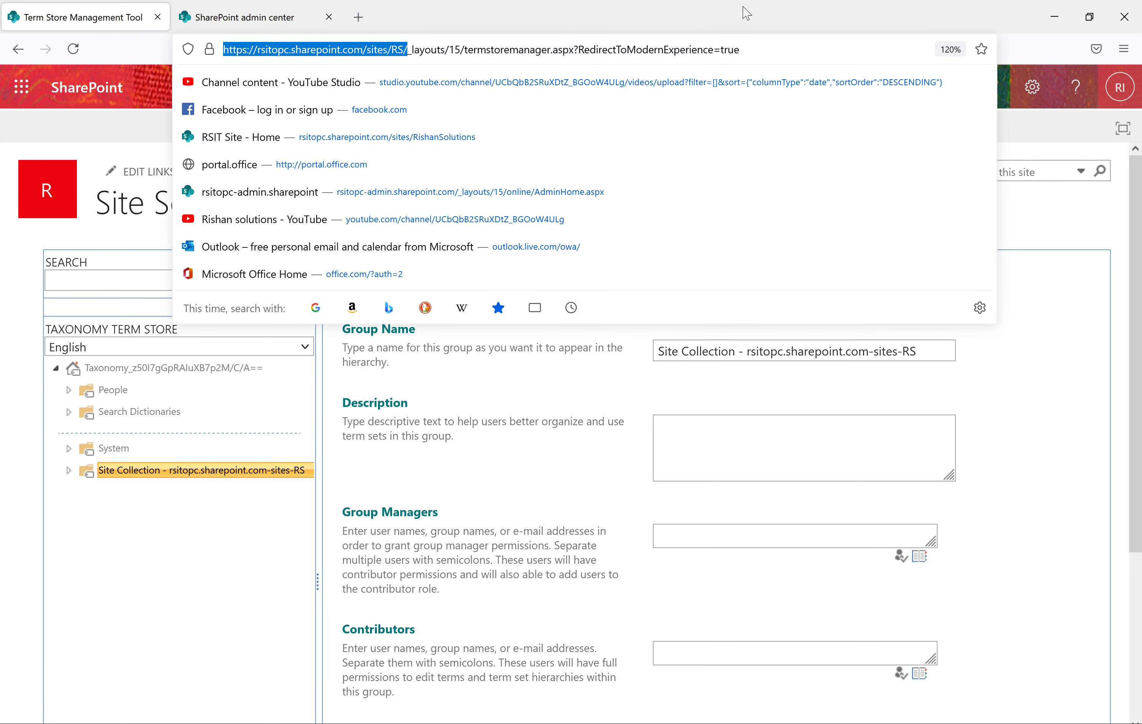
click(233, 11)
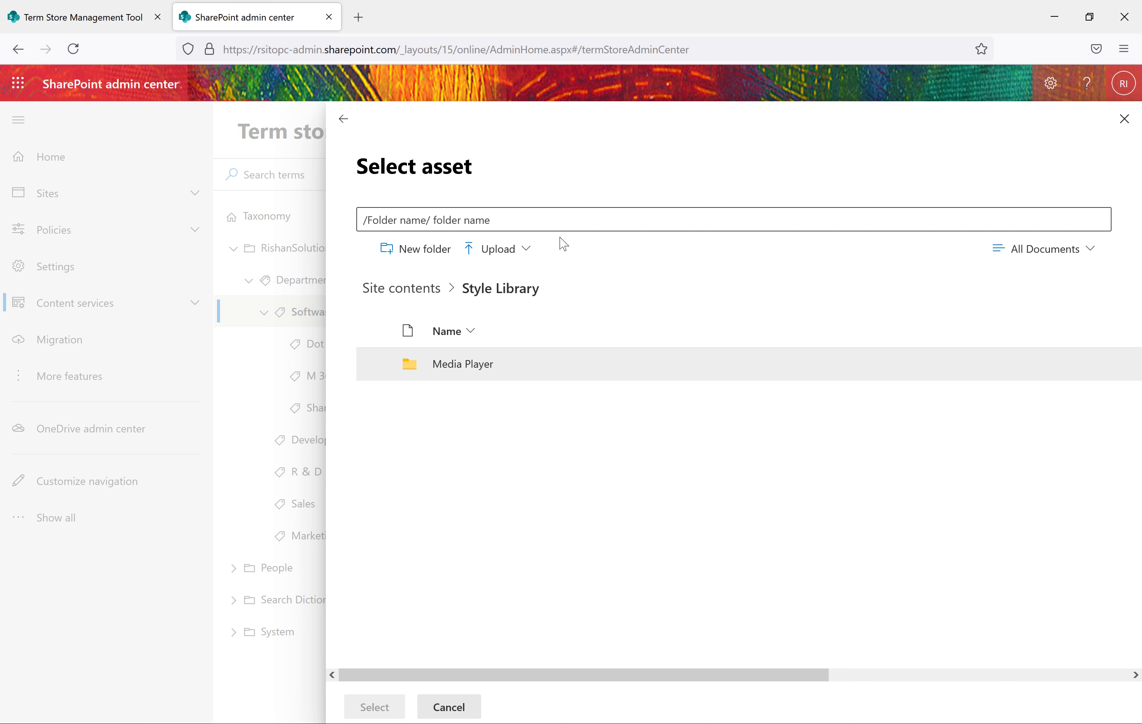
click(542, 227)
key(ctrl+v)
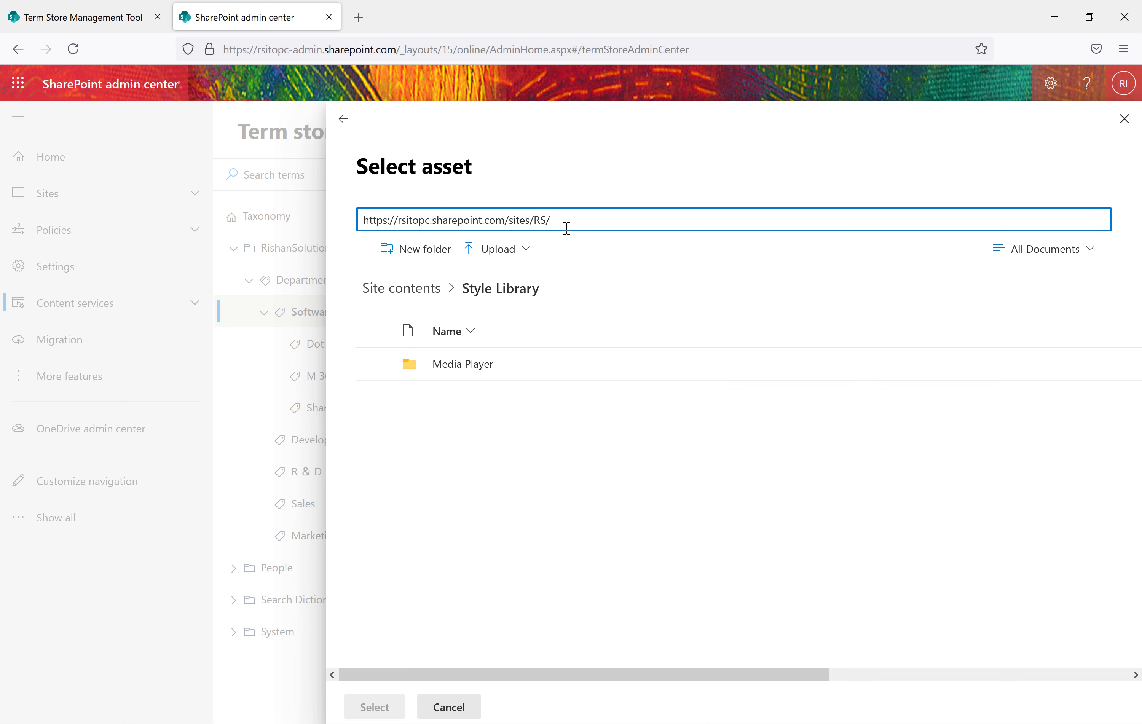
key(Return)
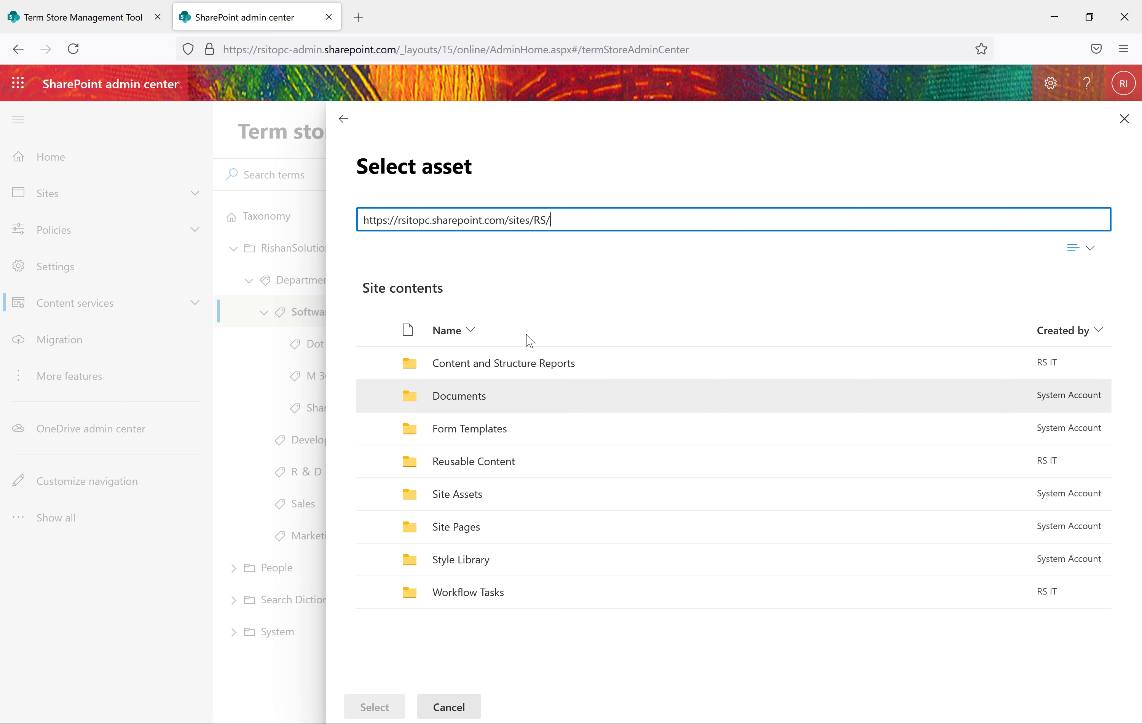
Look through the RS site's Documents library for a target page, using the List view.
click(470, 397)
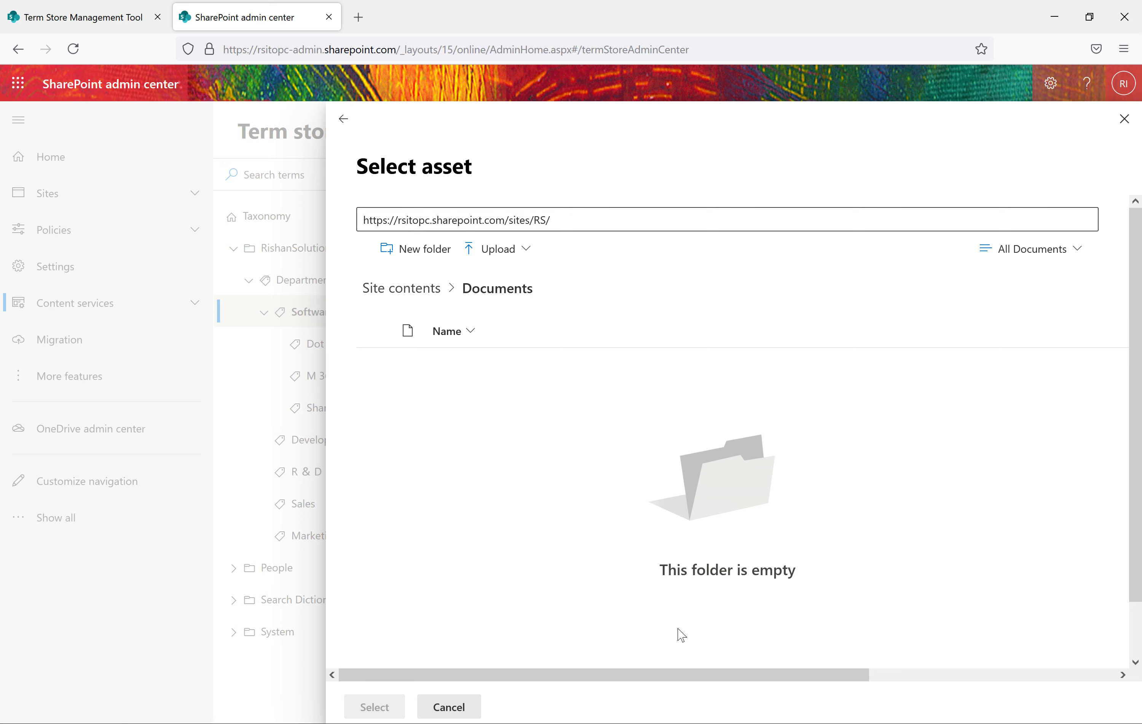
click(432, 295)
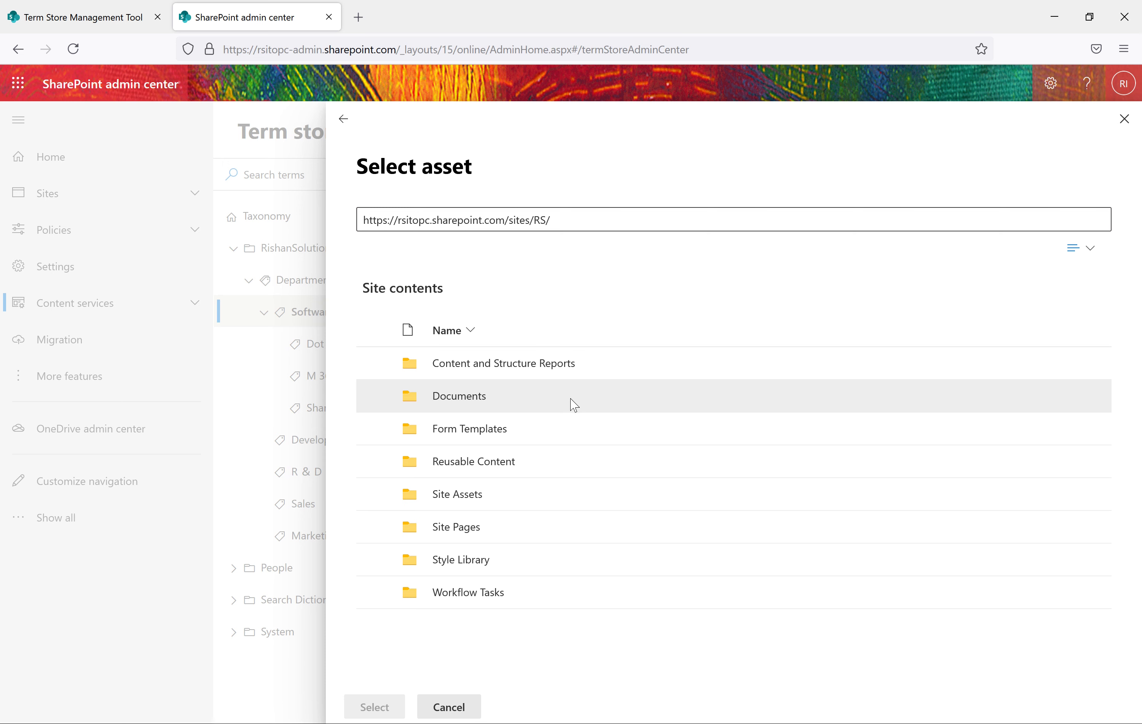
click(473, 403)
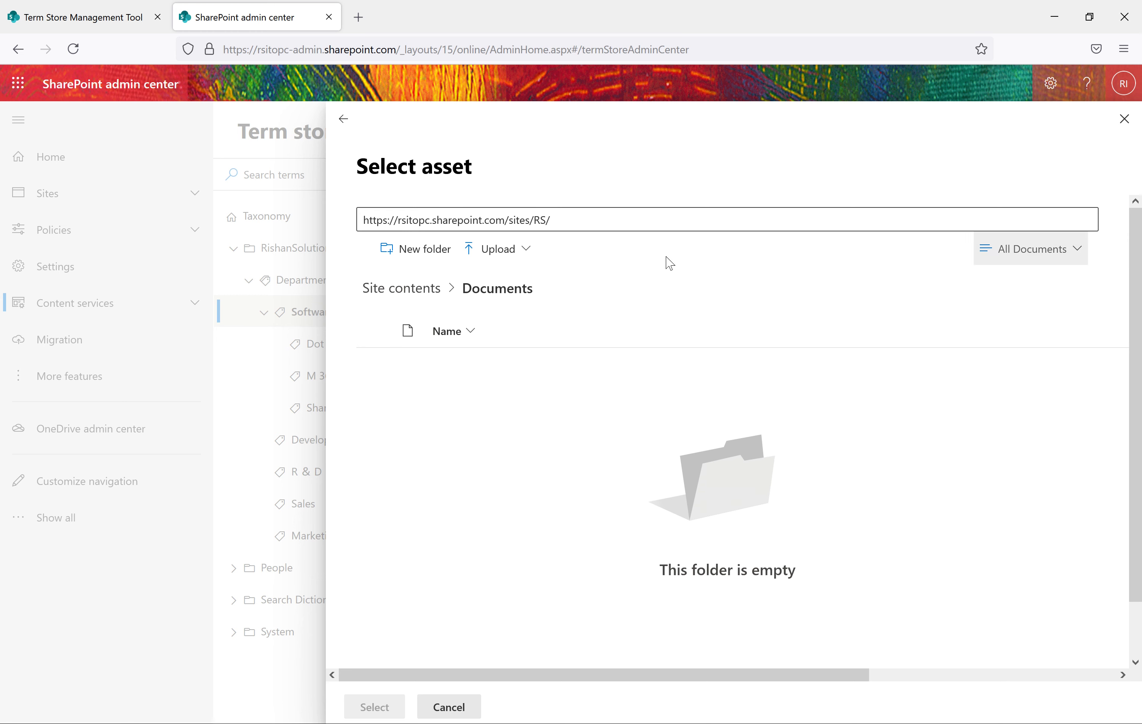
click(1051, 248)
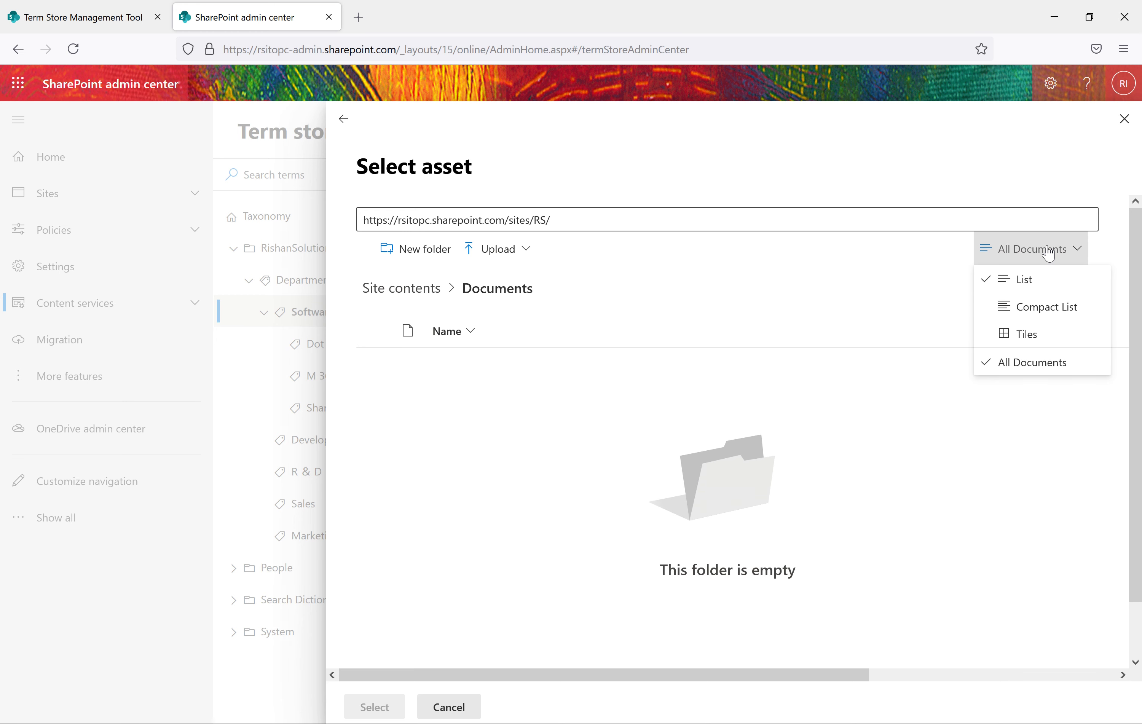
click(1021, 280)
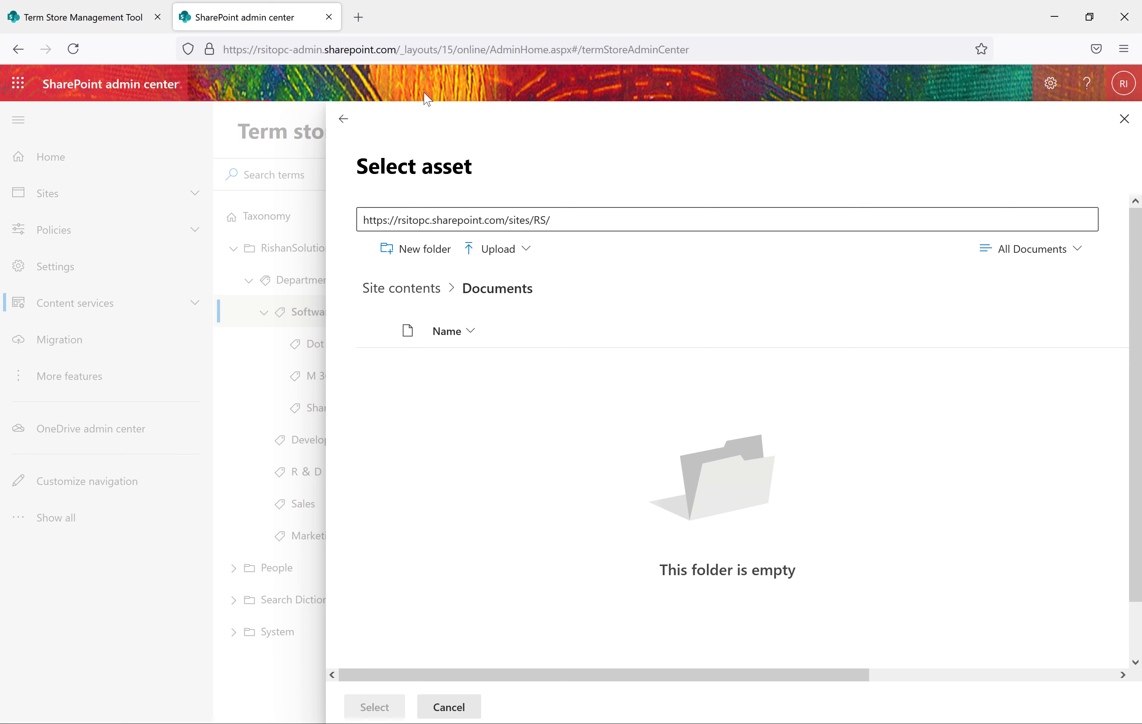
Try to set AudioPreview.png from the Style Library's Media Player folder as the Software term's custom target page.
click(343, 119)
click(753, 306)
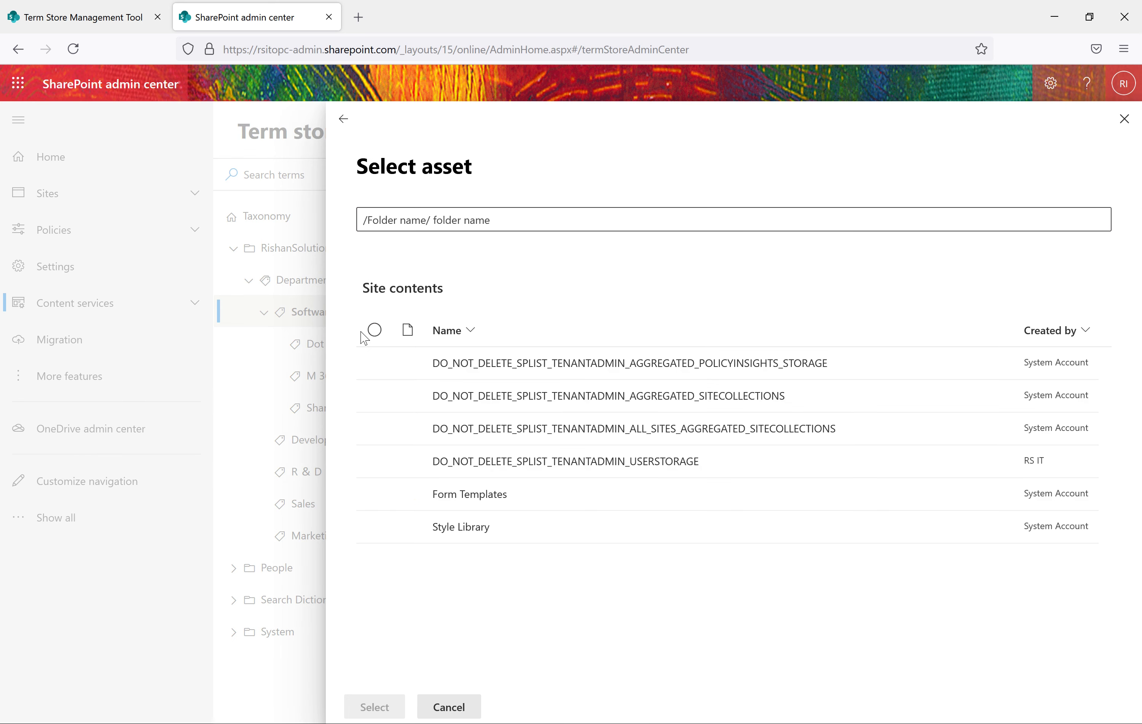
click(461, 529)
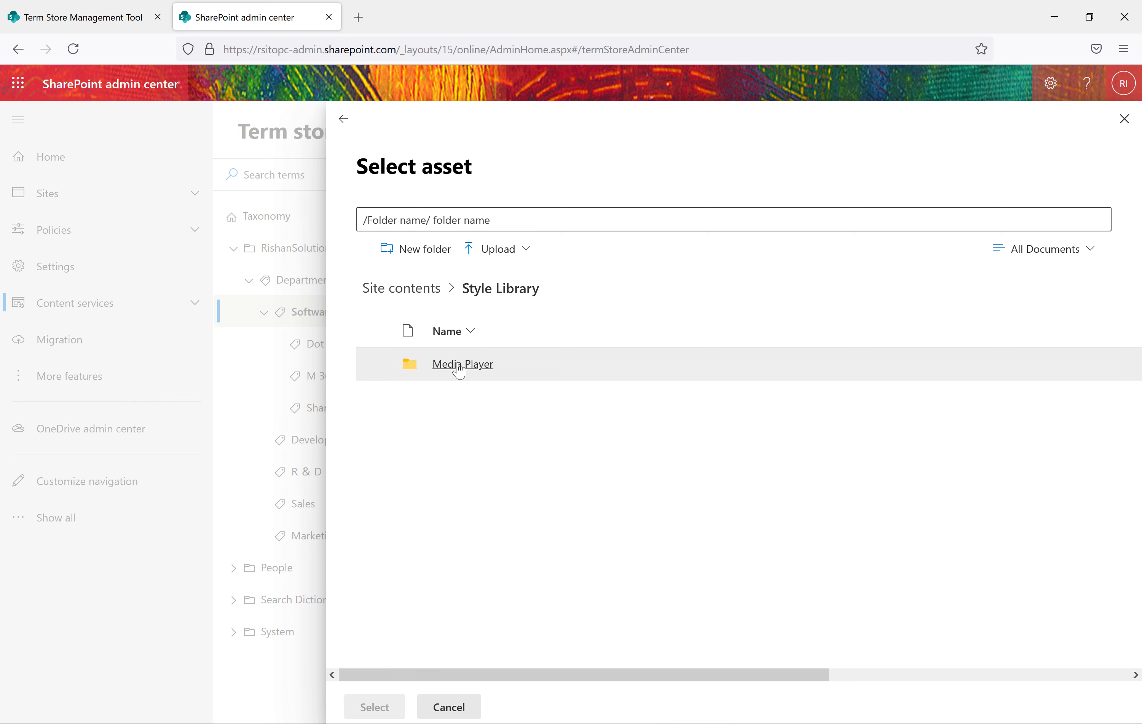
click(460, 365)
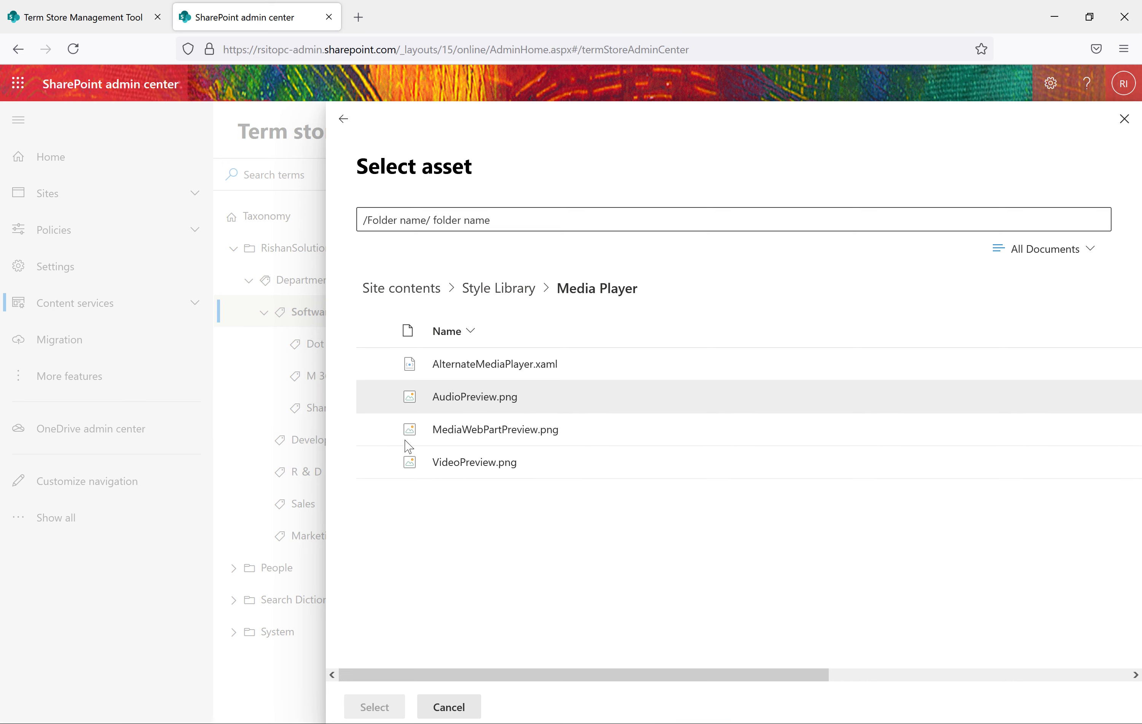
click(374, 397)
click(374, 707)
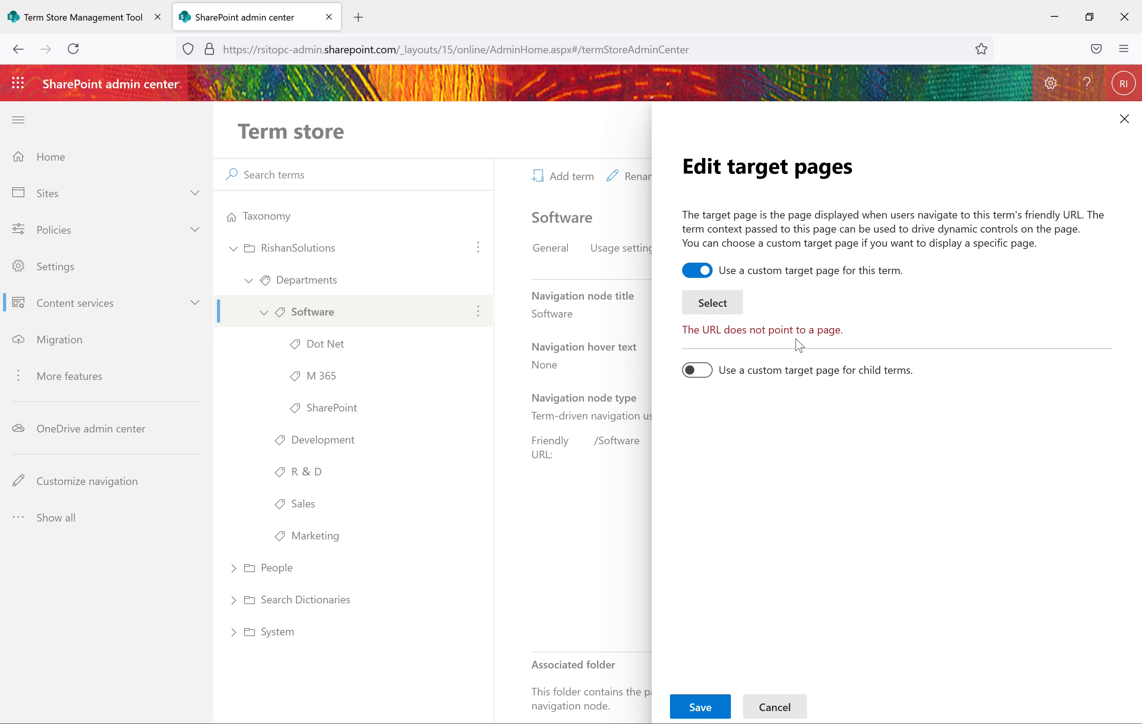
drag(867, 341, 679, 333)
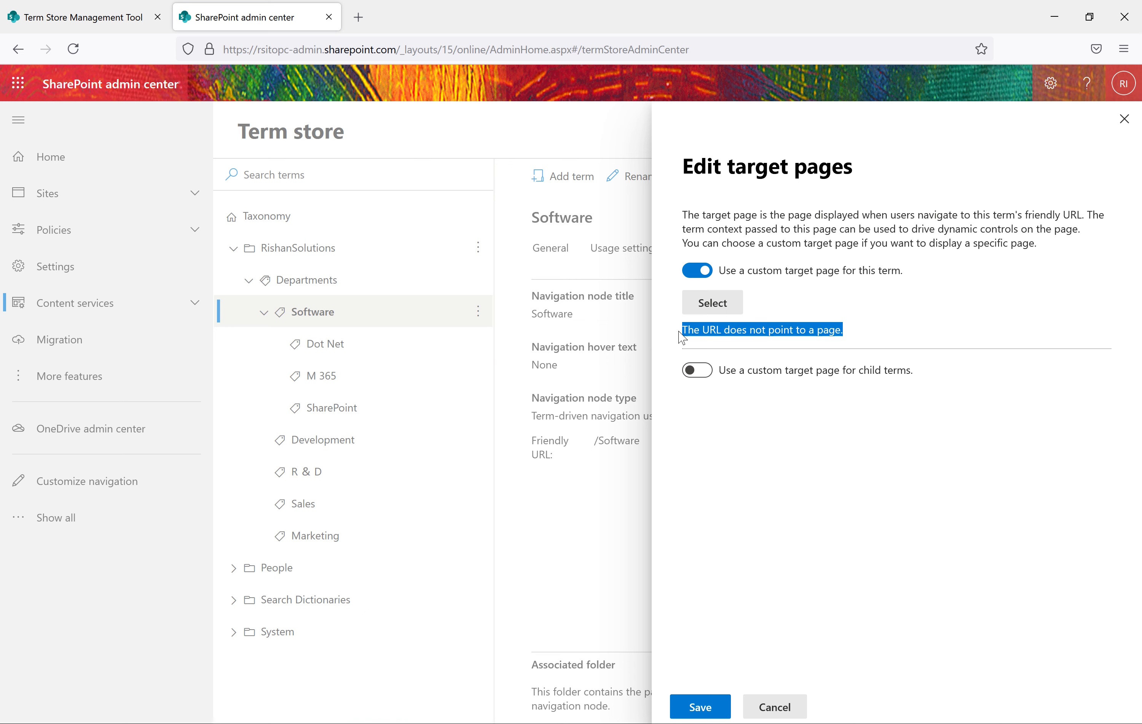
click(783, 479)
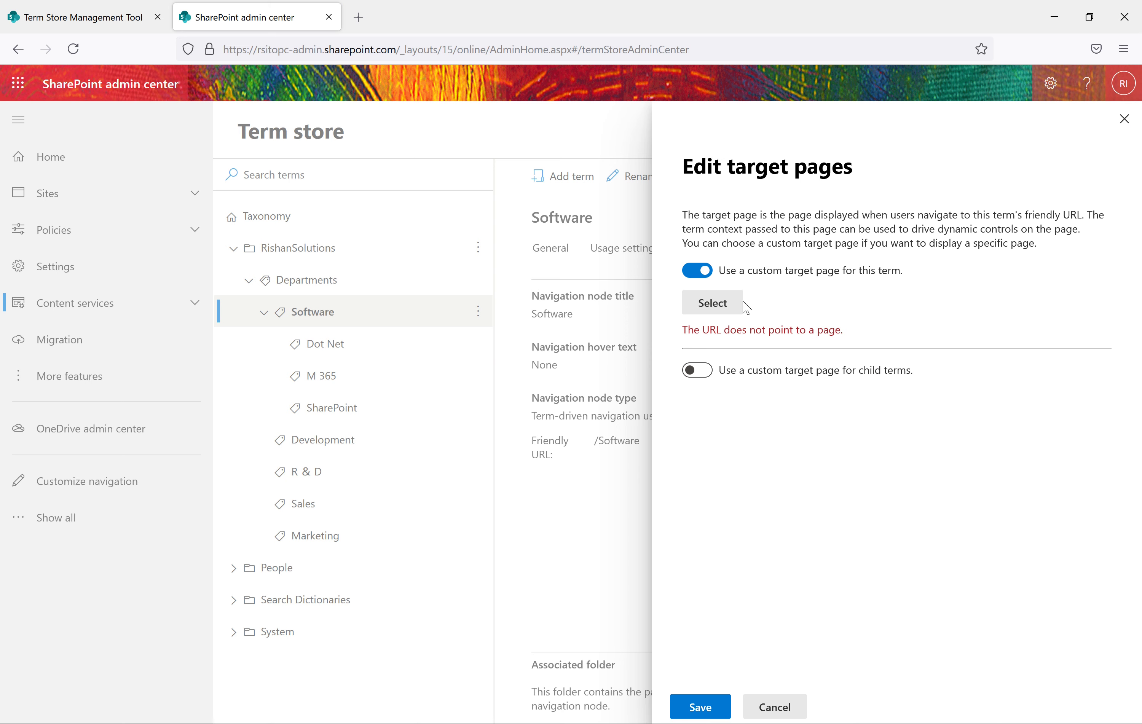
click(724, 306)
click(722, 308)
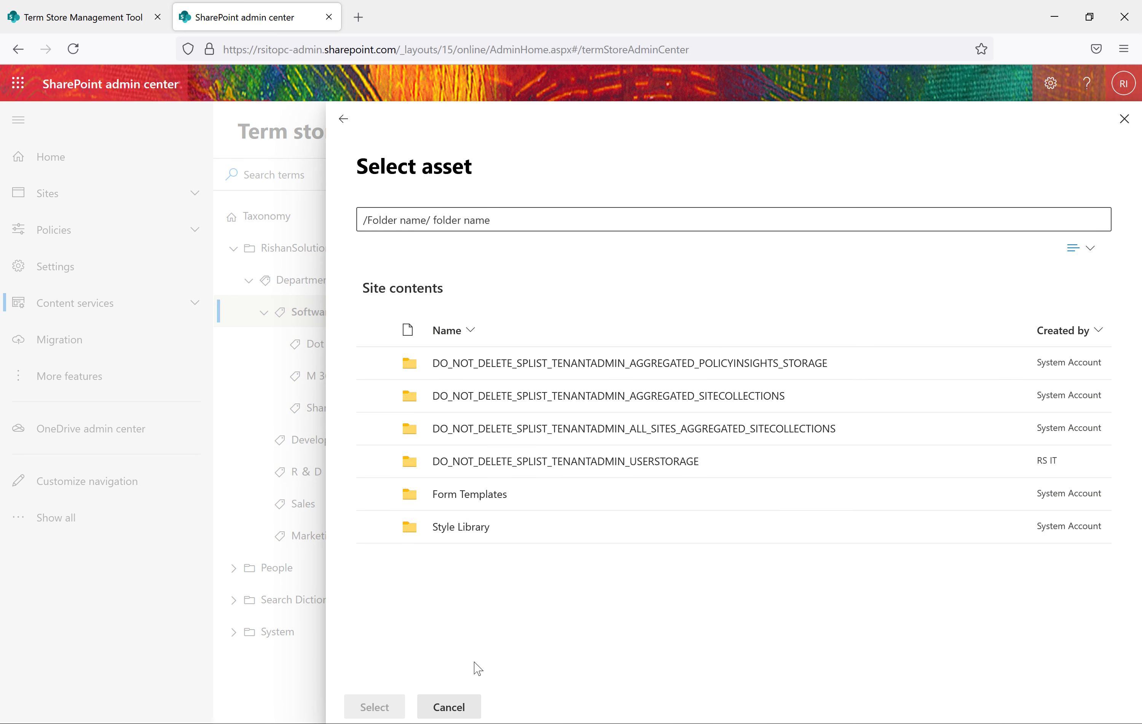
click(454, 707)
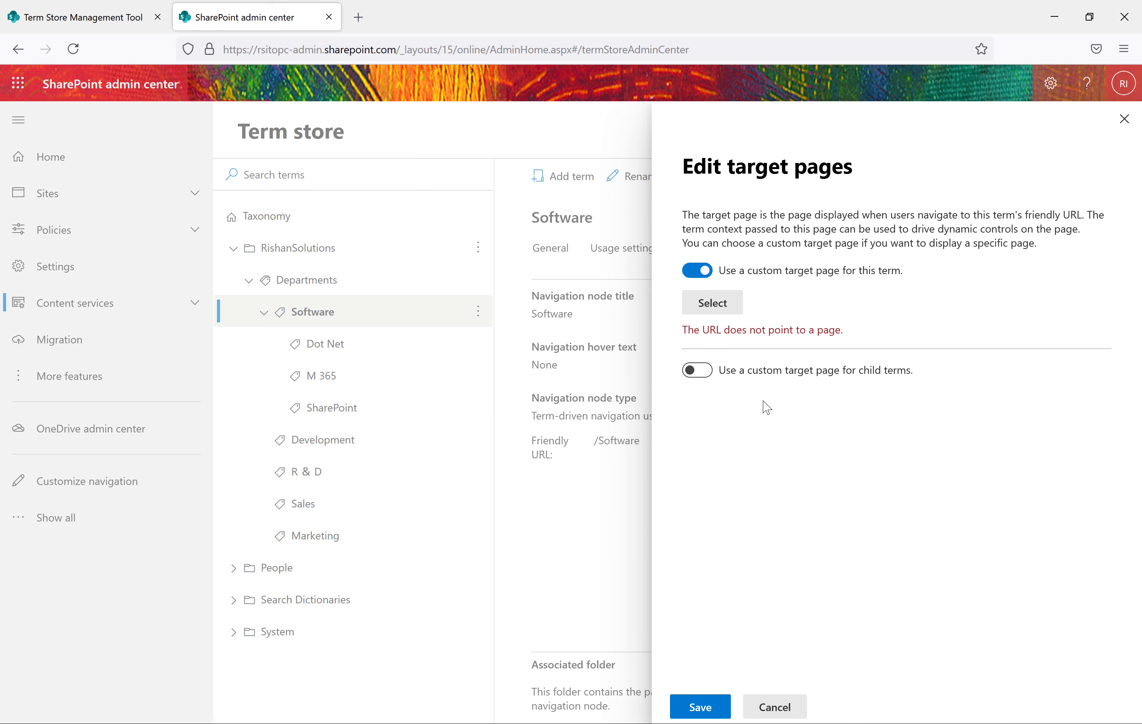
Switch the custom target page from this term to child terms, try AudioPreview.png as that page, and close without saving.
click(706, 372)
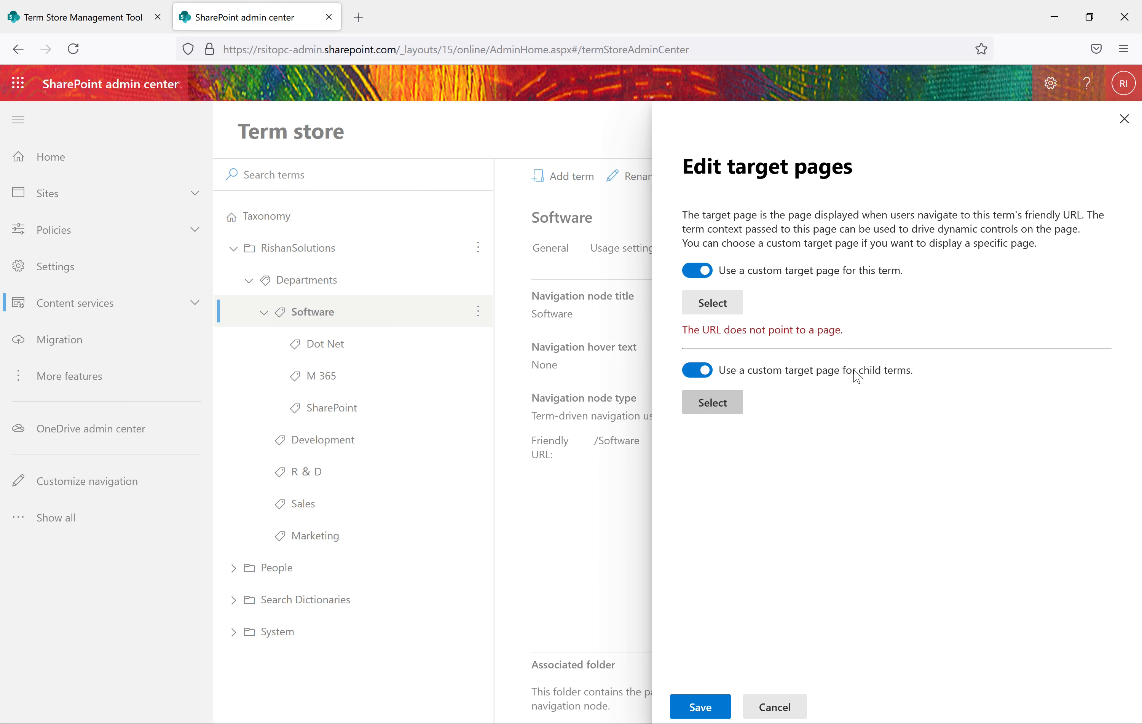
click(697, 271)
click(713, 335)
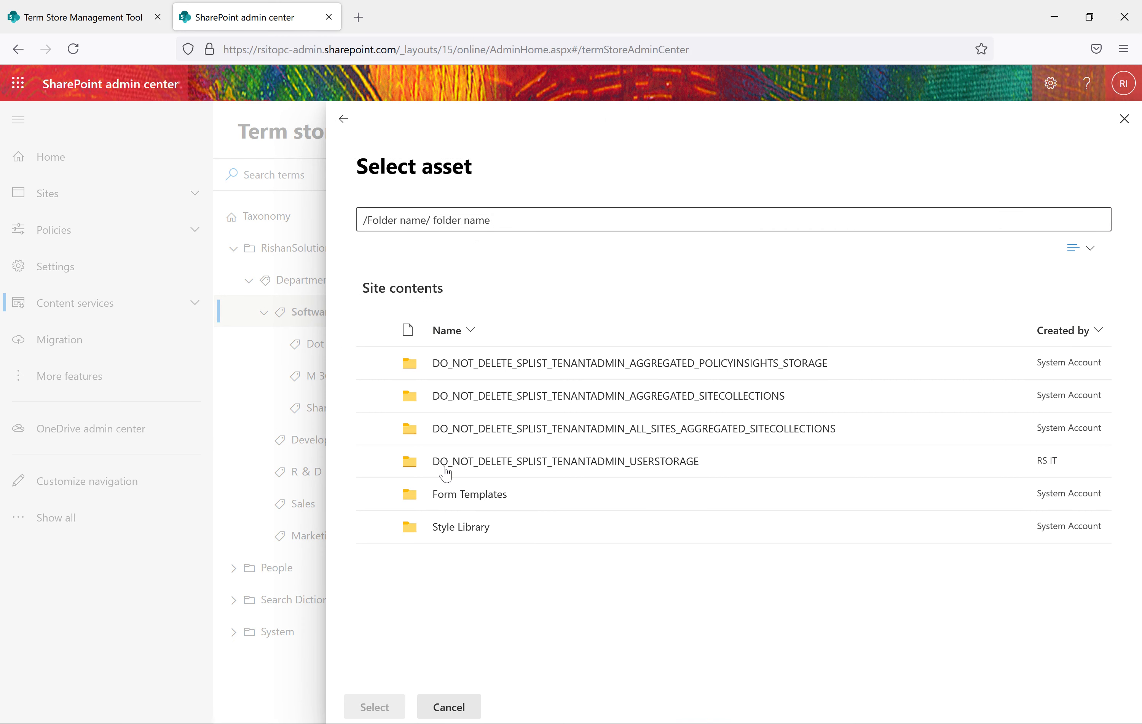
click(457, 528)
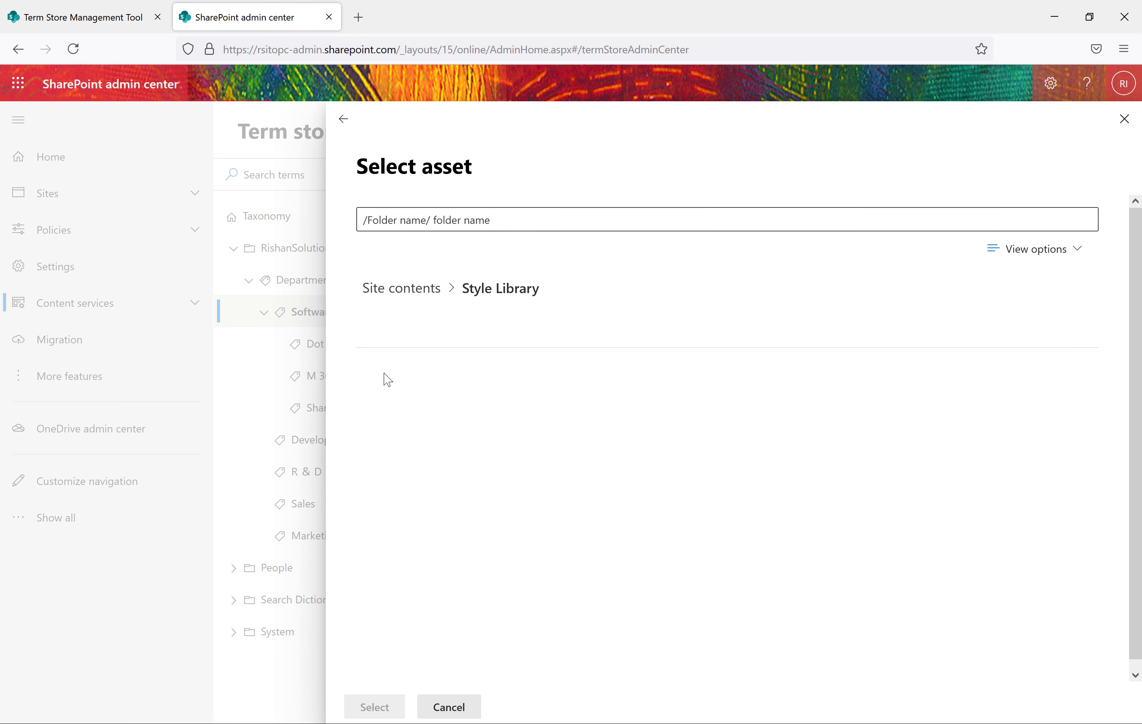
click(460, 365)
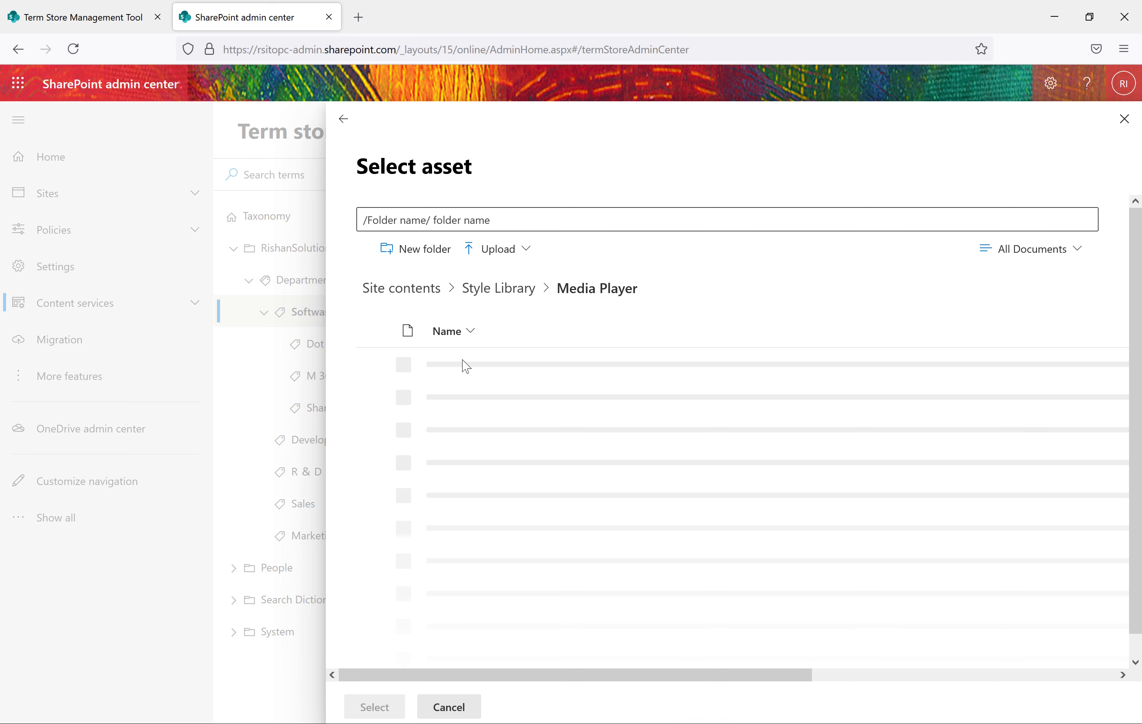
click(374, 396)
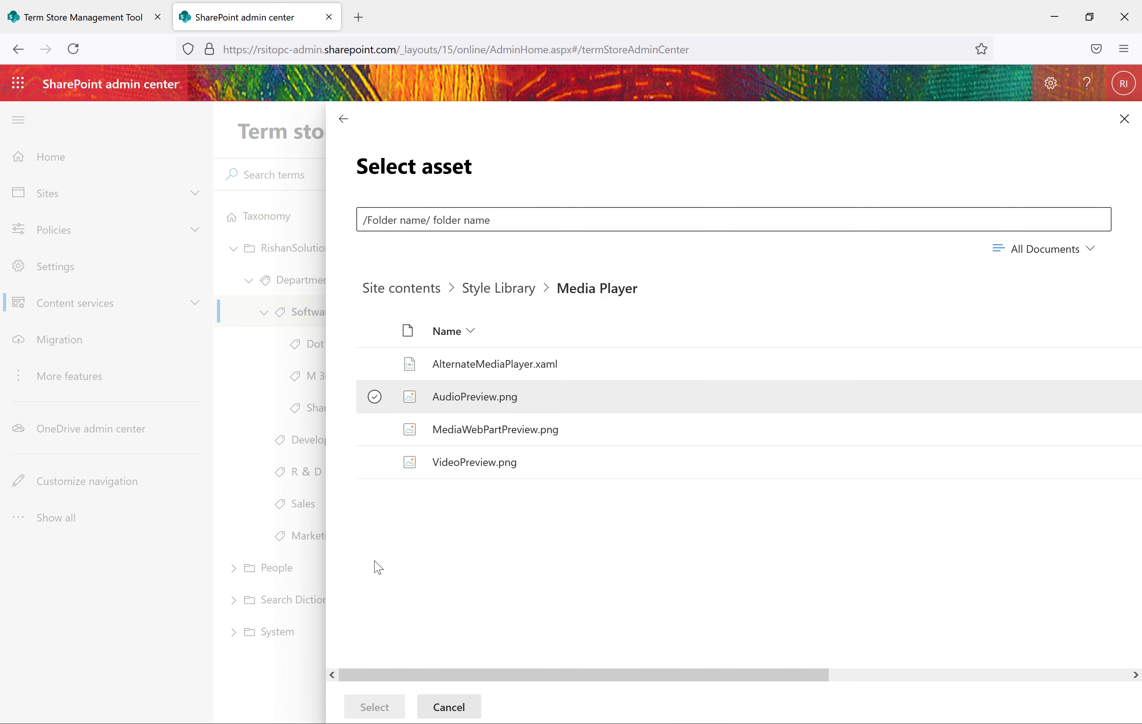
click(375, 706)
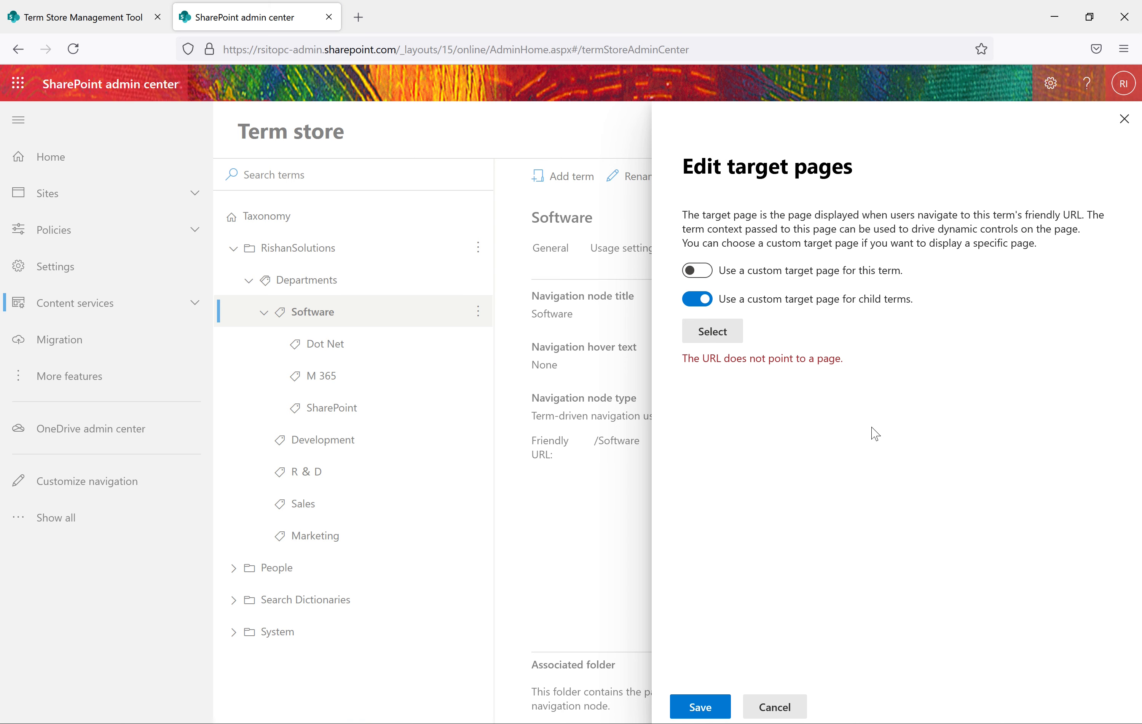
click(1124, 119)
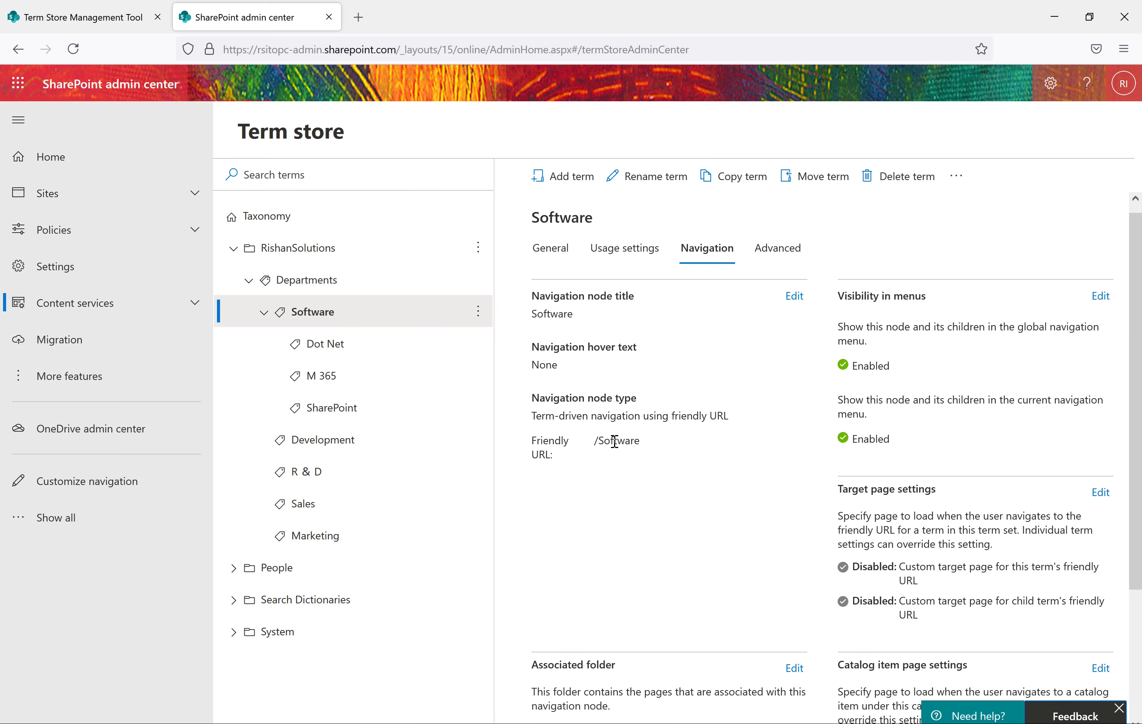
Change the Software term's navigation node type to Simple link or header.
drag(638, 441, 597, 440)
click(795, 295)
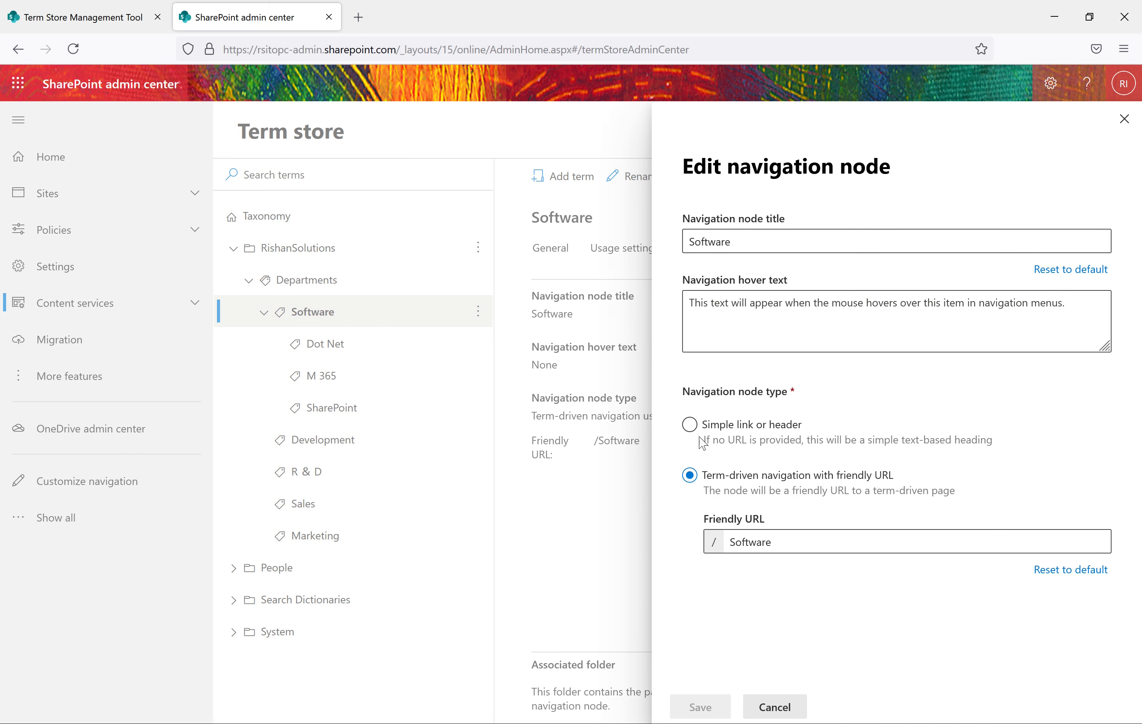
click(694, 429)
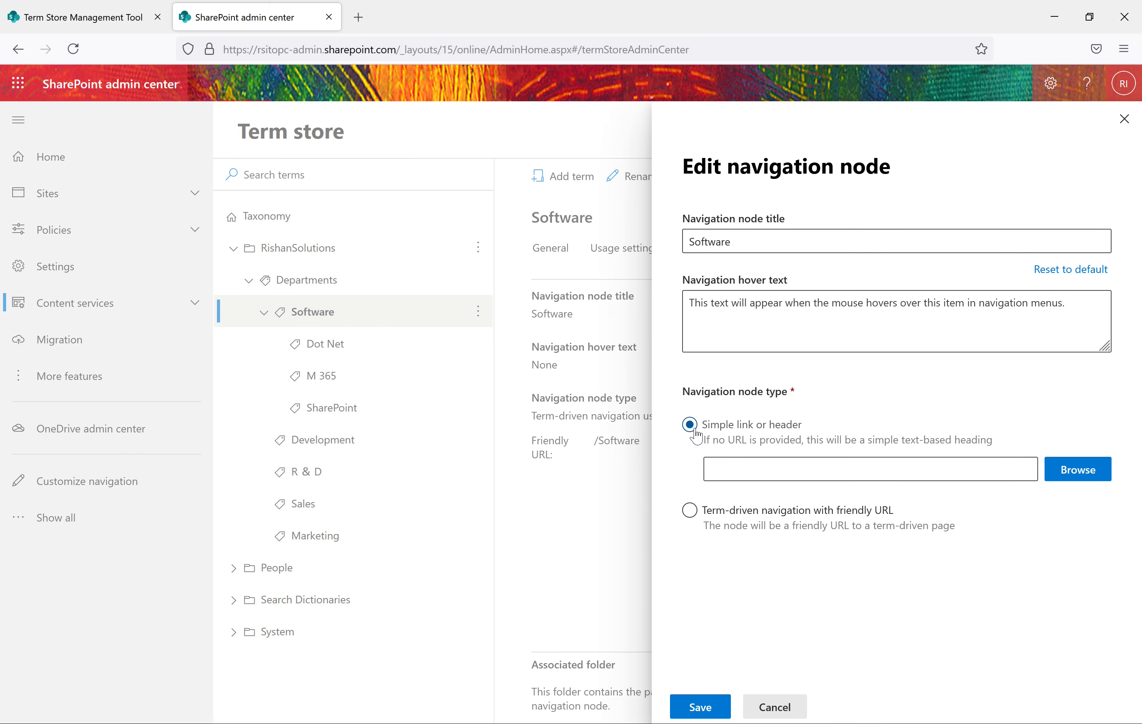
click(1092, 475)
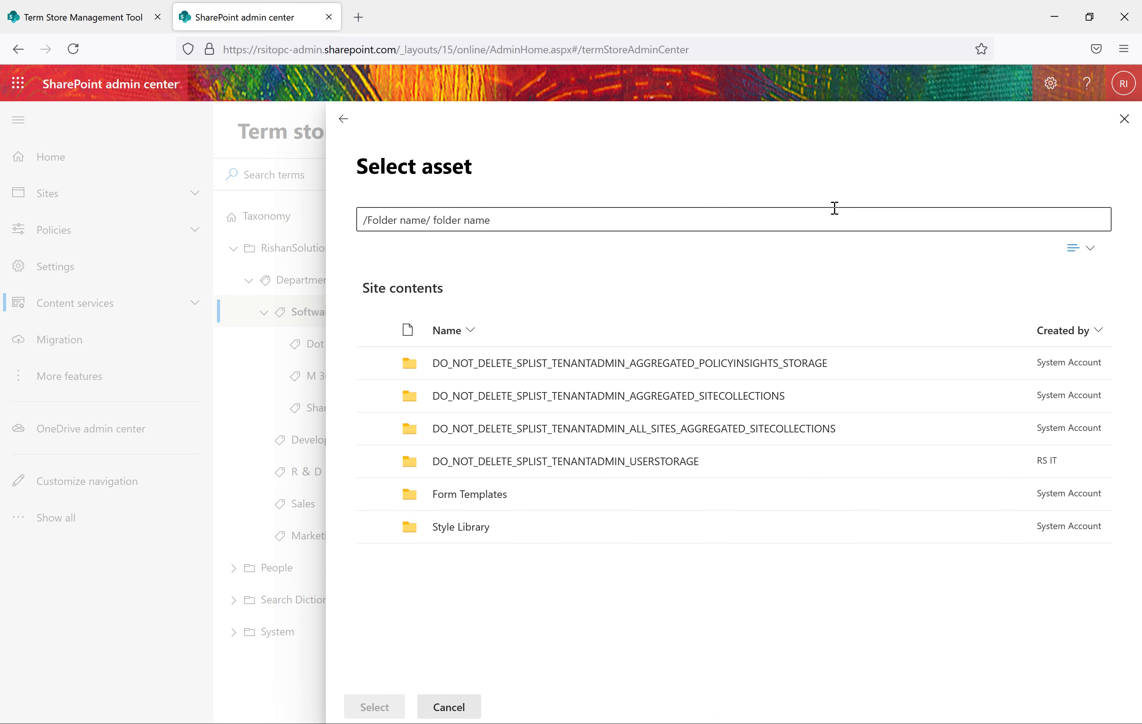
click(634, 225)
text(https://rsitopc.sharepoint.com/sites/RS/)
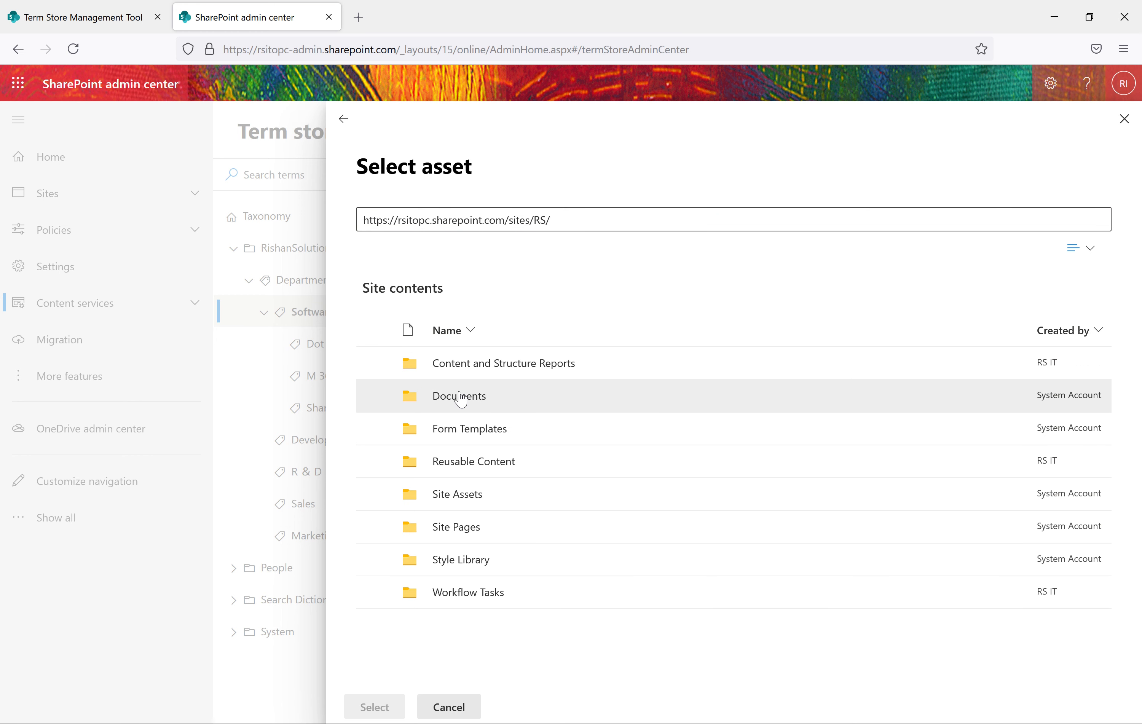
click(461, 397)
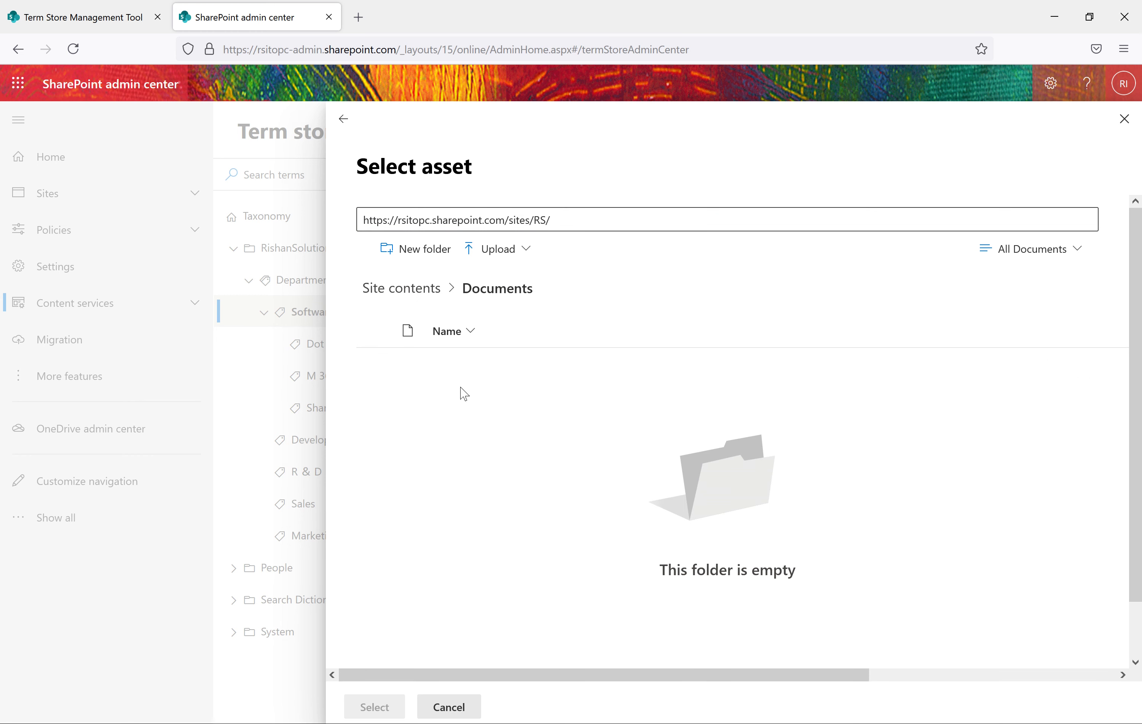
click(342, 122)
click(829, 468)
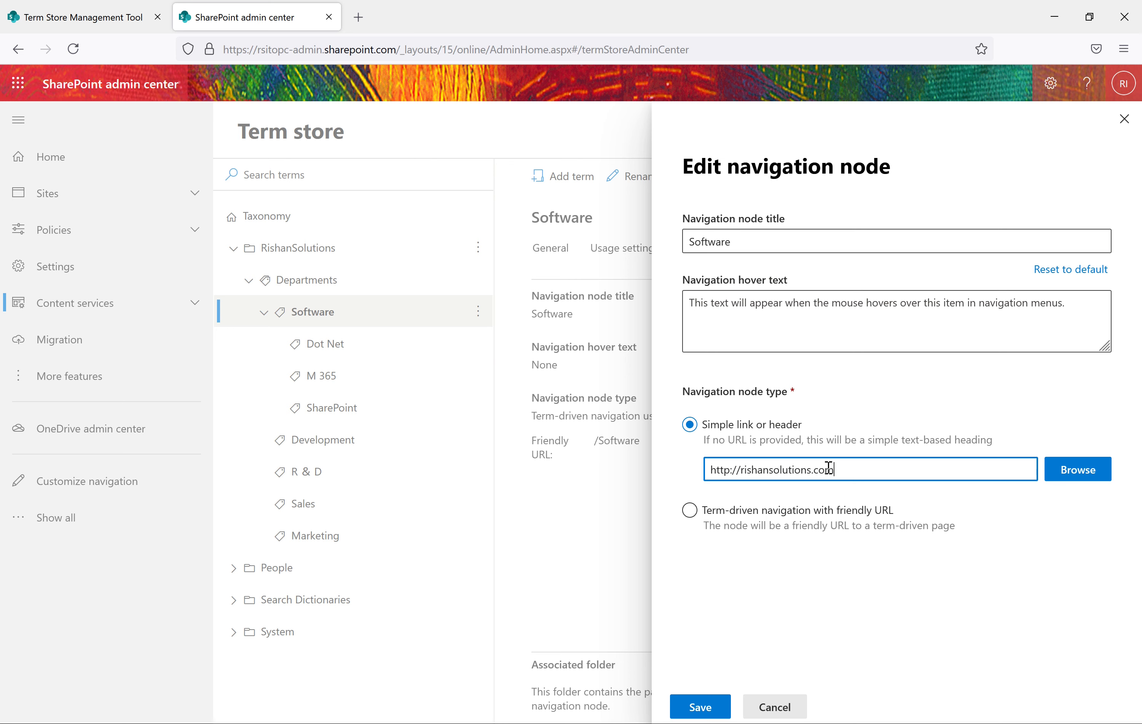
click(703, 706)
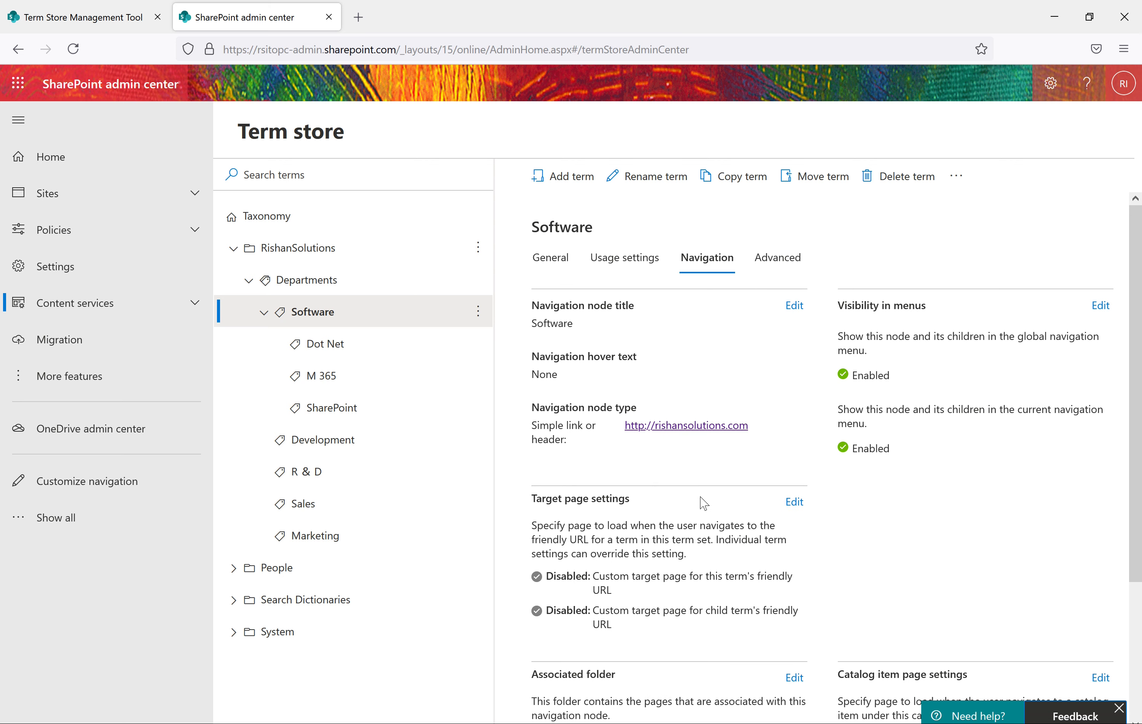
Review the Software term's saved navigation settings and its shared and local custom properties.
scroll(658, 433, down, 2)
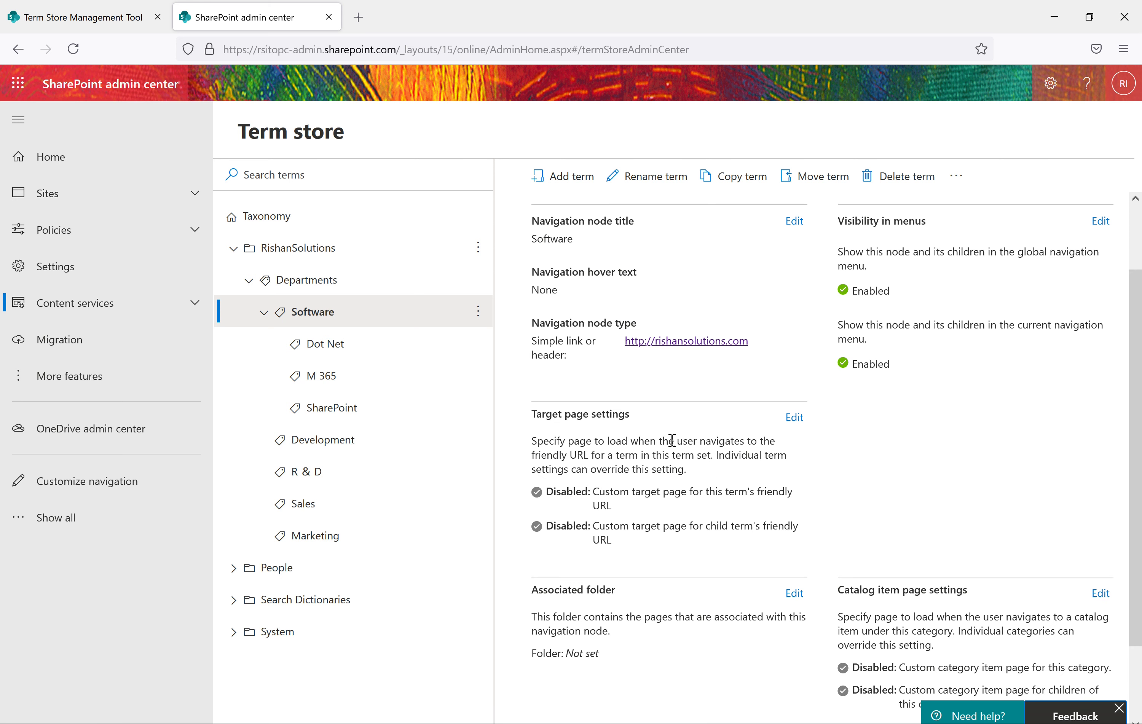
scroll(668, 443, down, 2)
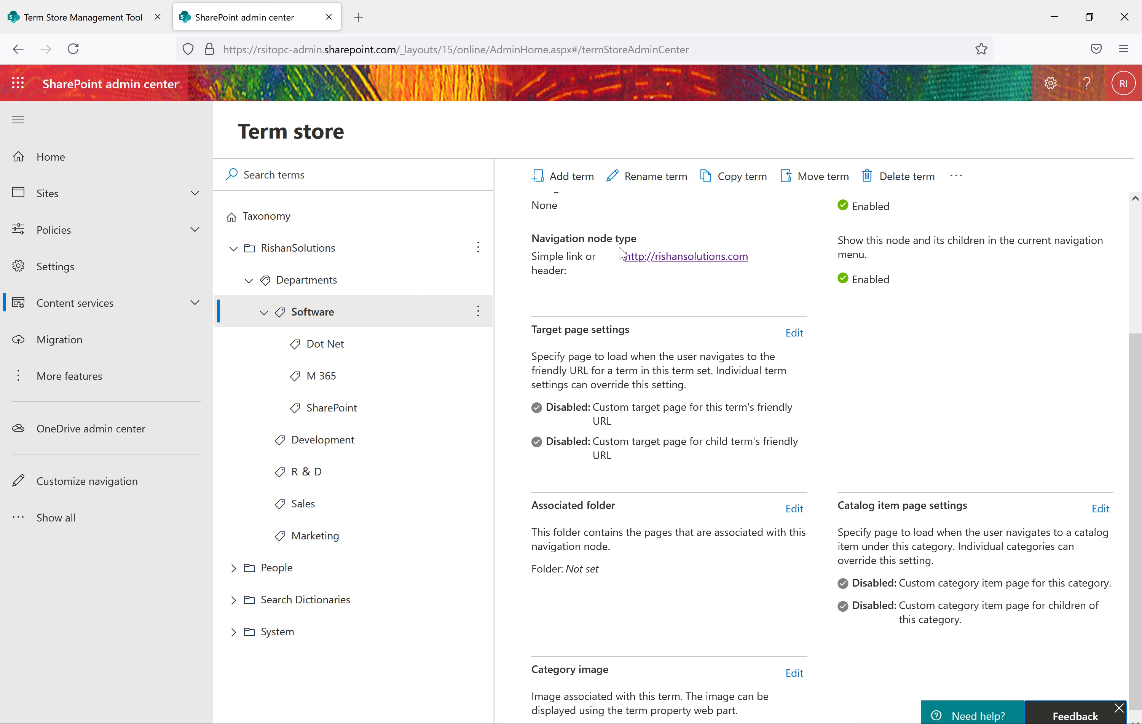
scroll(632, 287, up, 4)
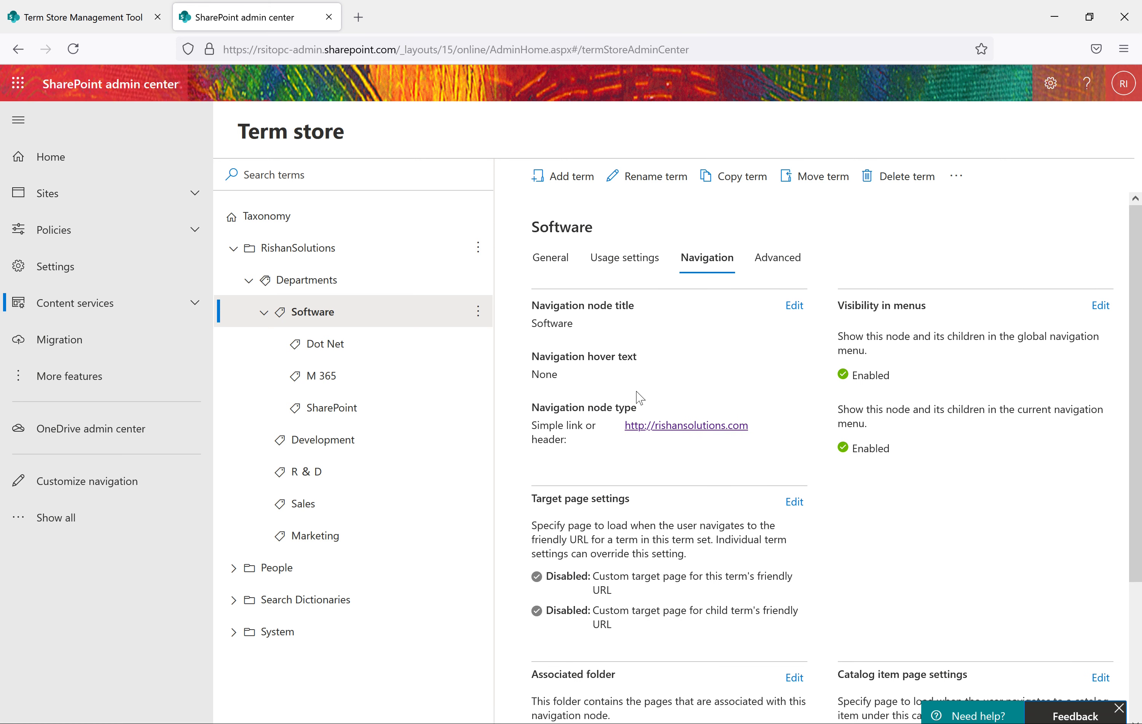
drag(589, 323, 527, 320)
click(742, 373)
drag(770, 436, 628, 427)
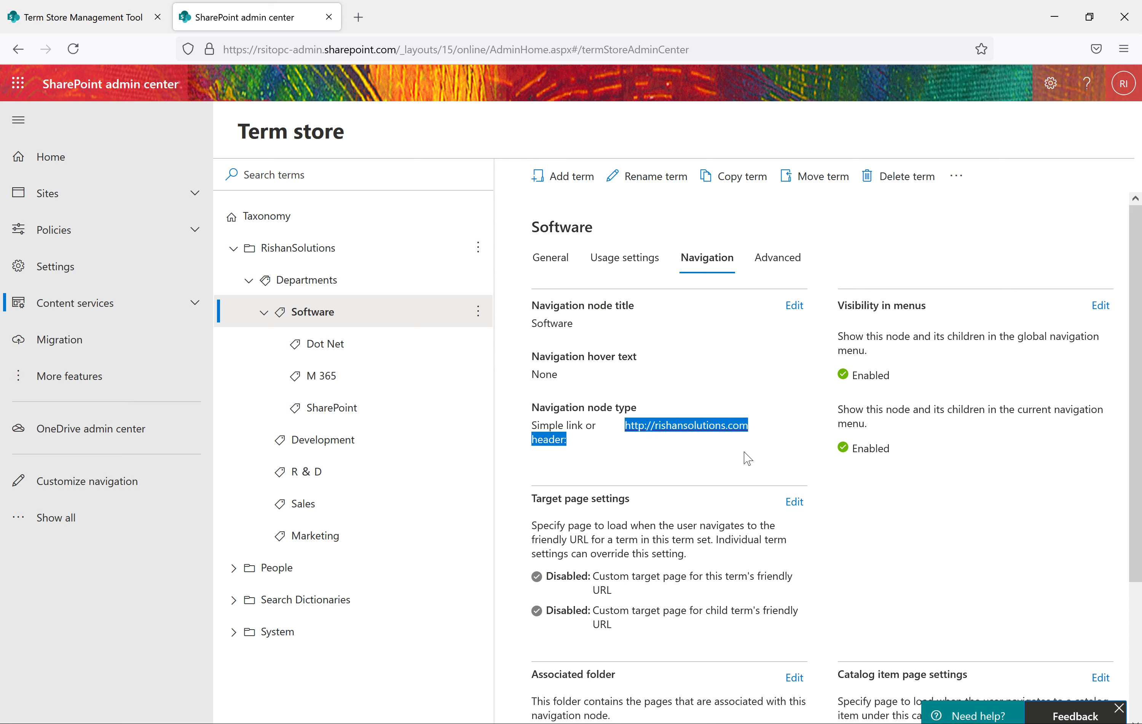
click(769, 449)
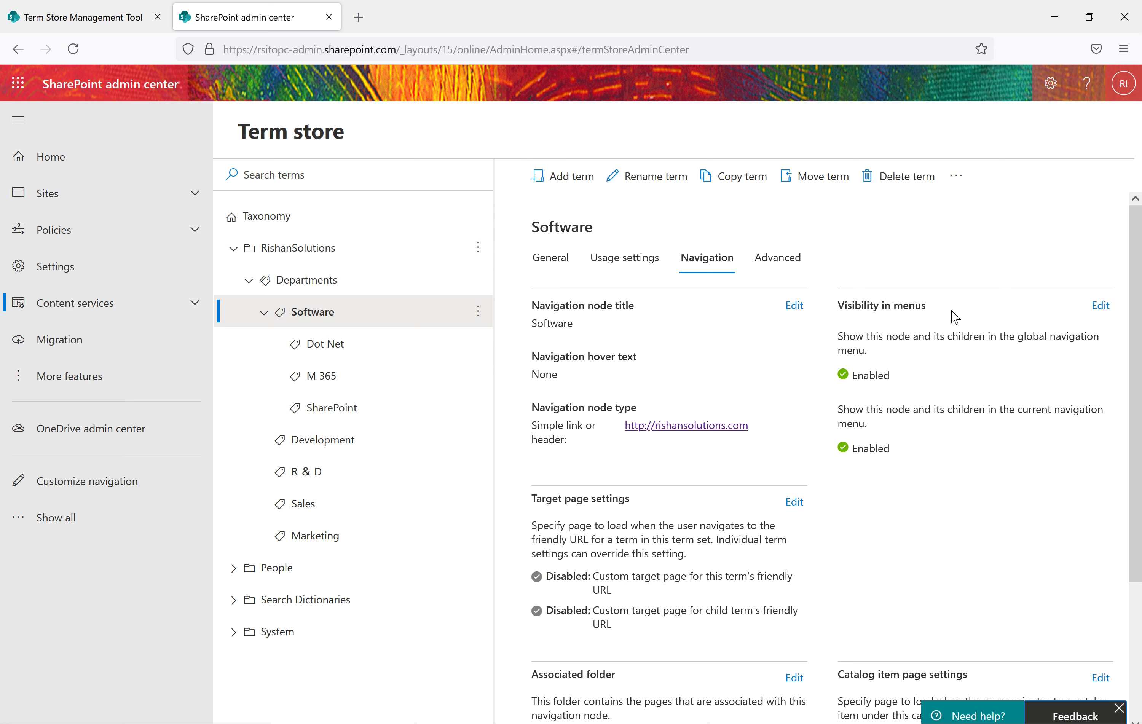
click(785, 268)
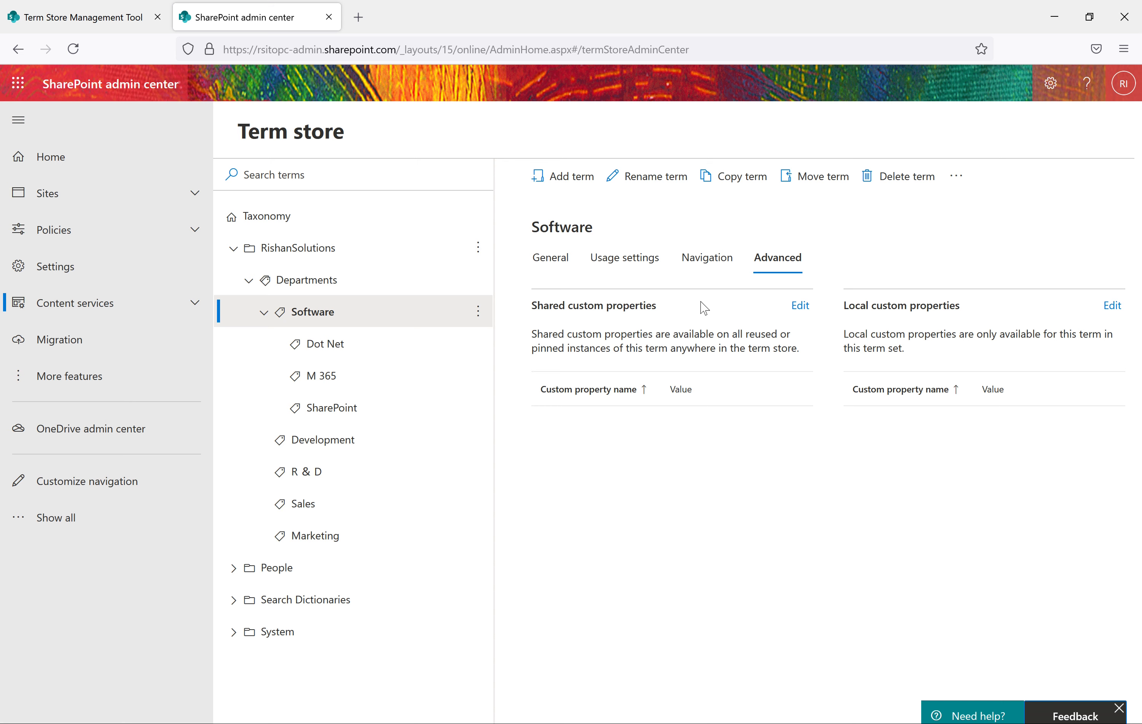
drag(666, 319, 572, 307)
drag(979, 301, 852, 314)
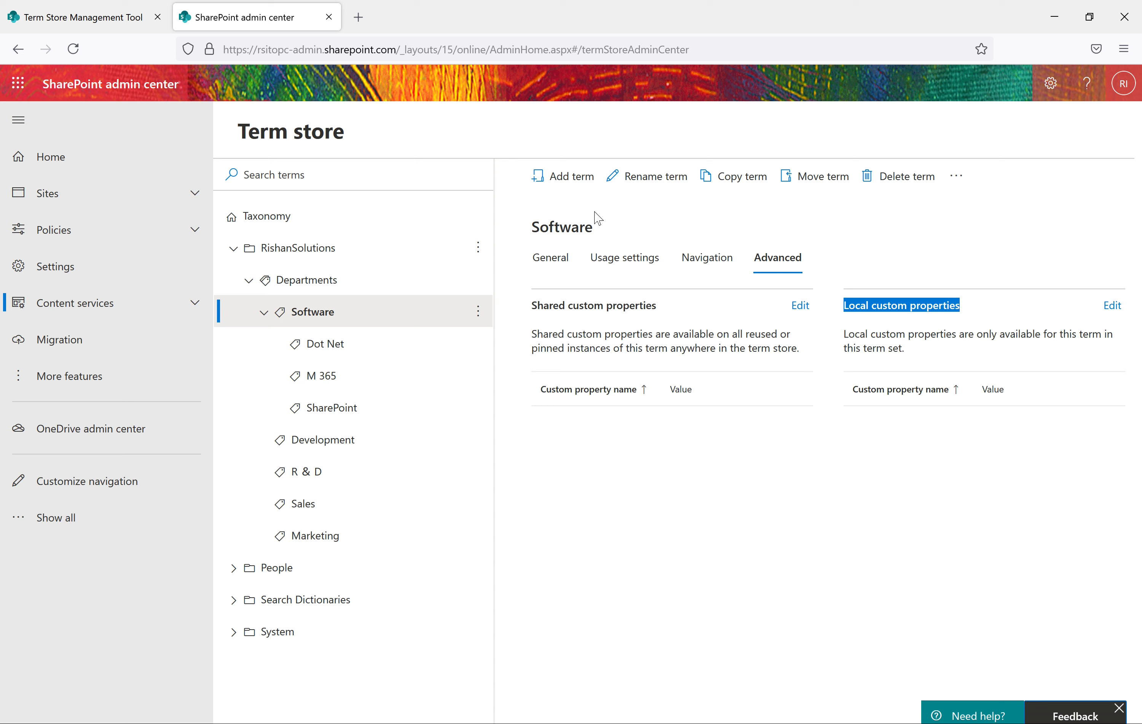
click(712, 606)
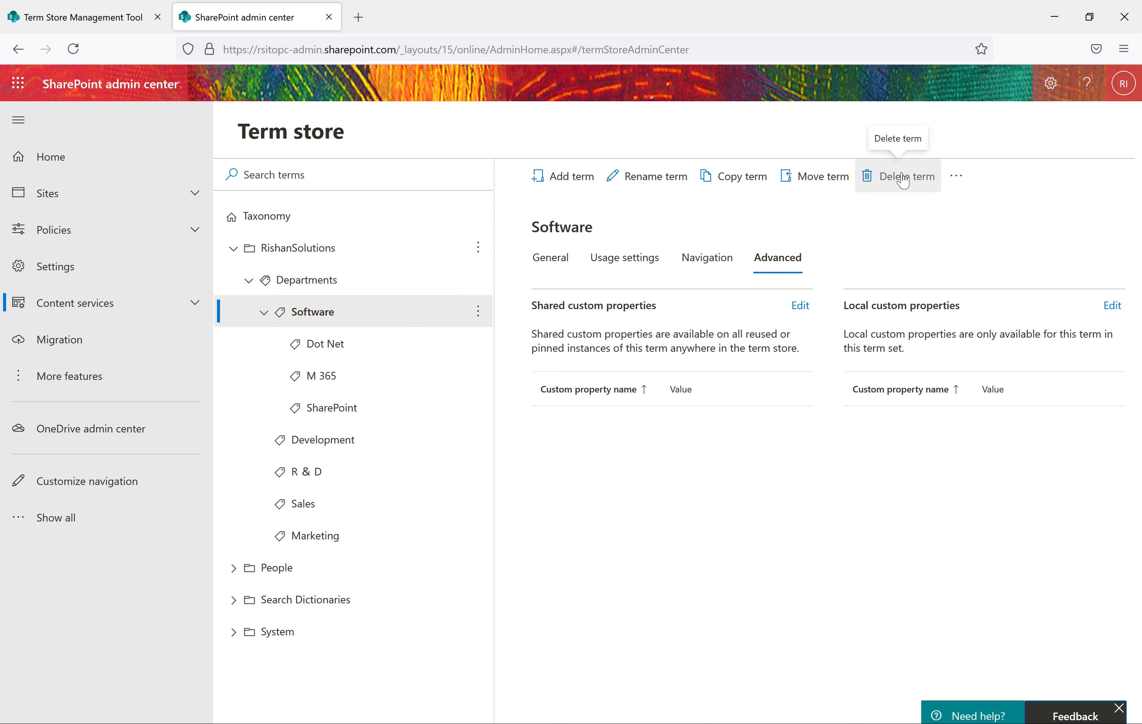
click(264, 312)
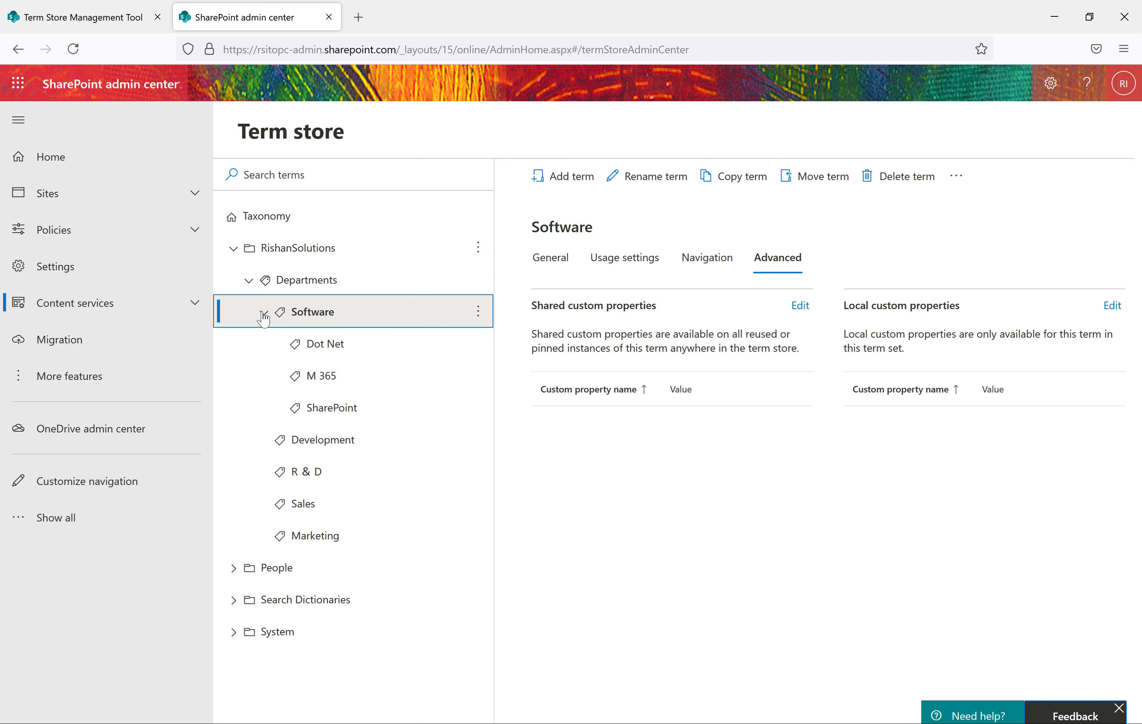
click(298, 348)
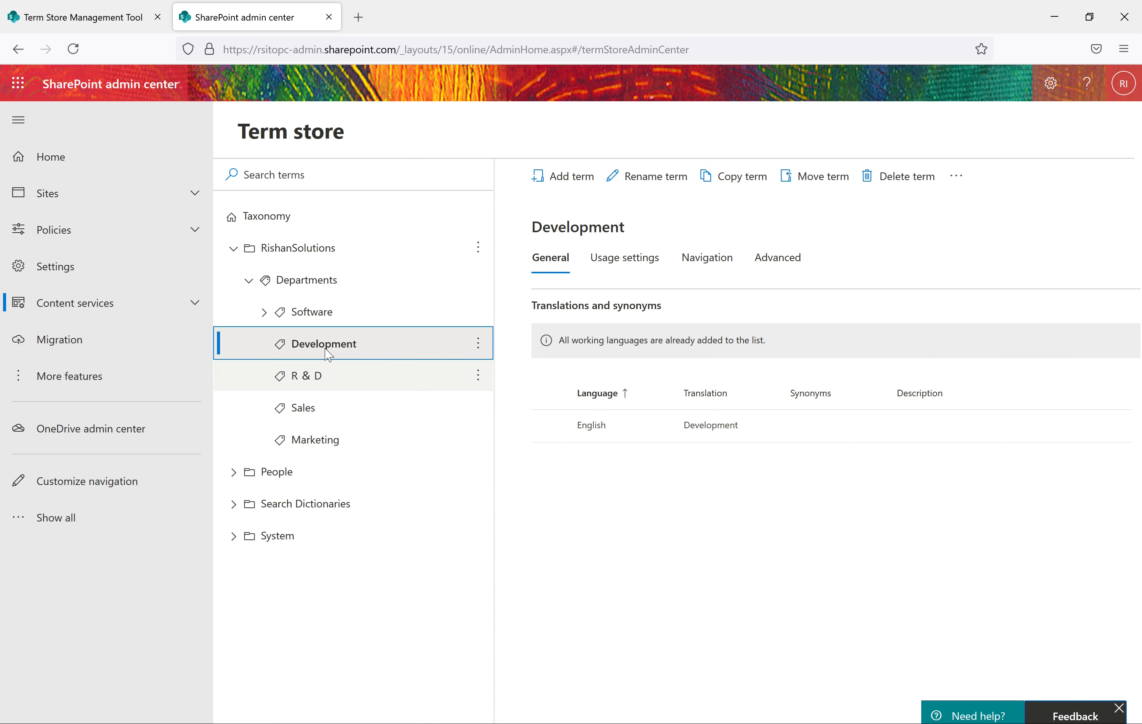
click(710, 260)
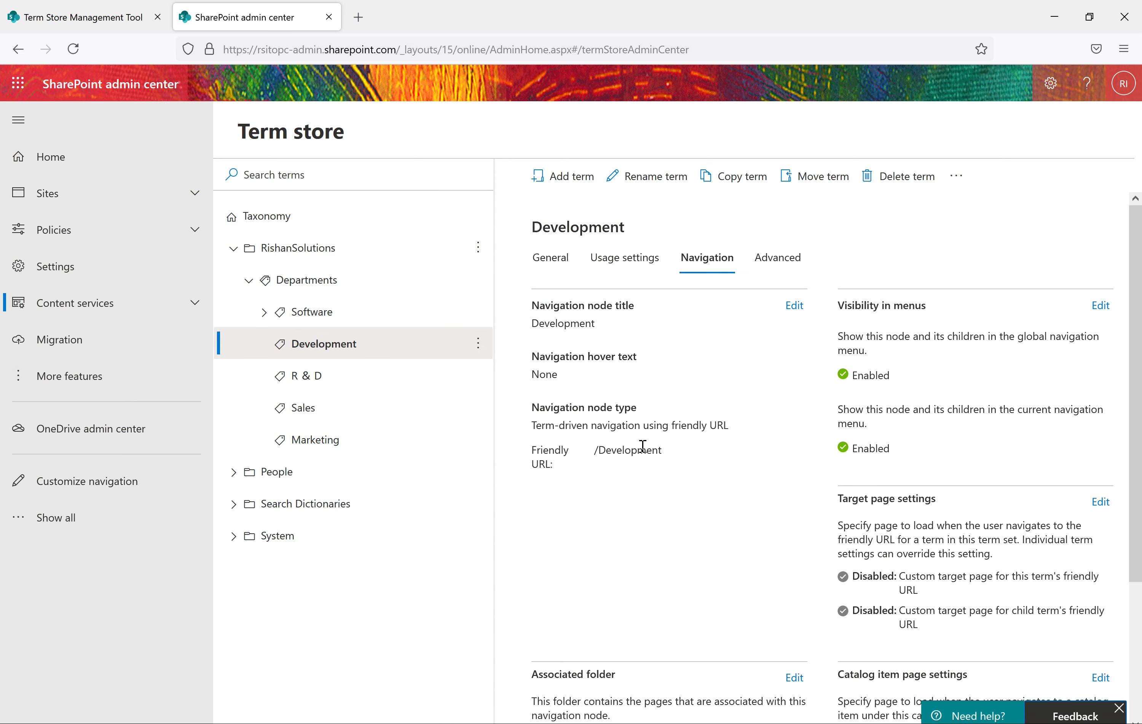
click(794, 306)
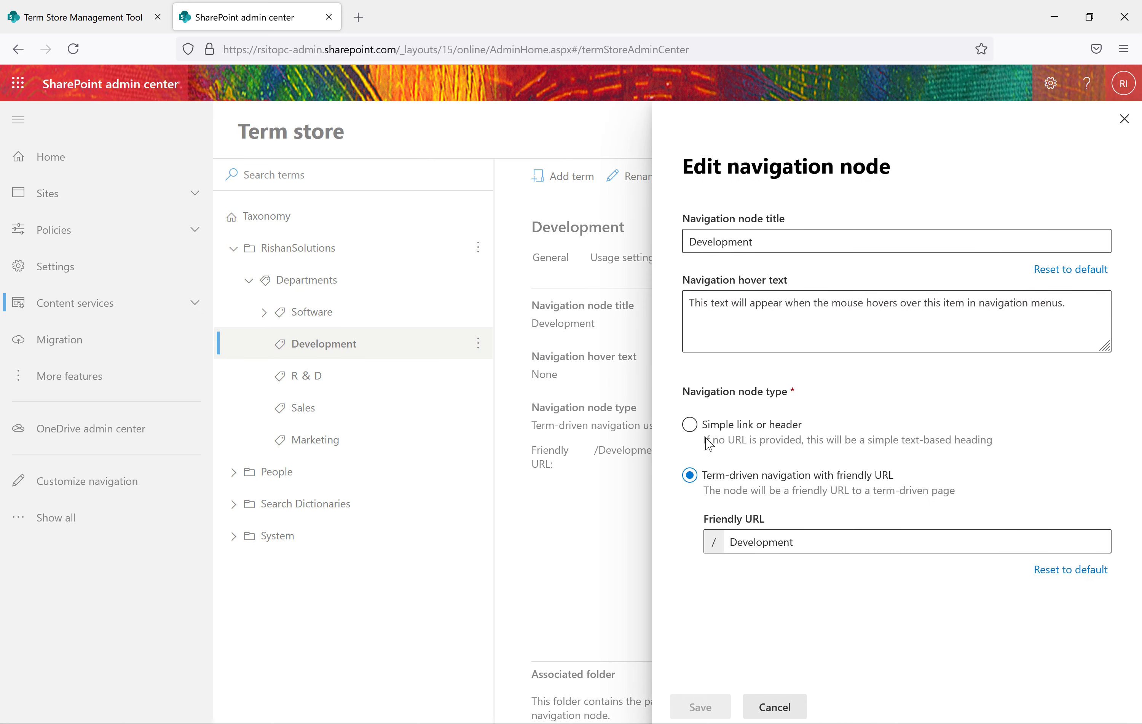
click(690, 427)
click(824, 469)
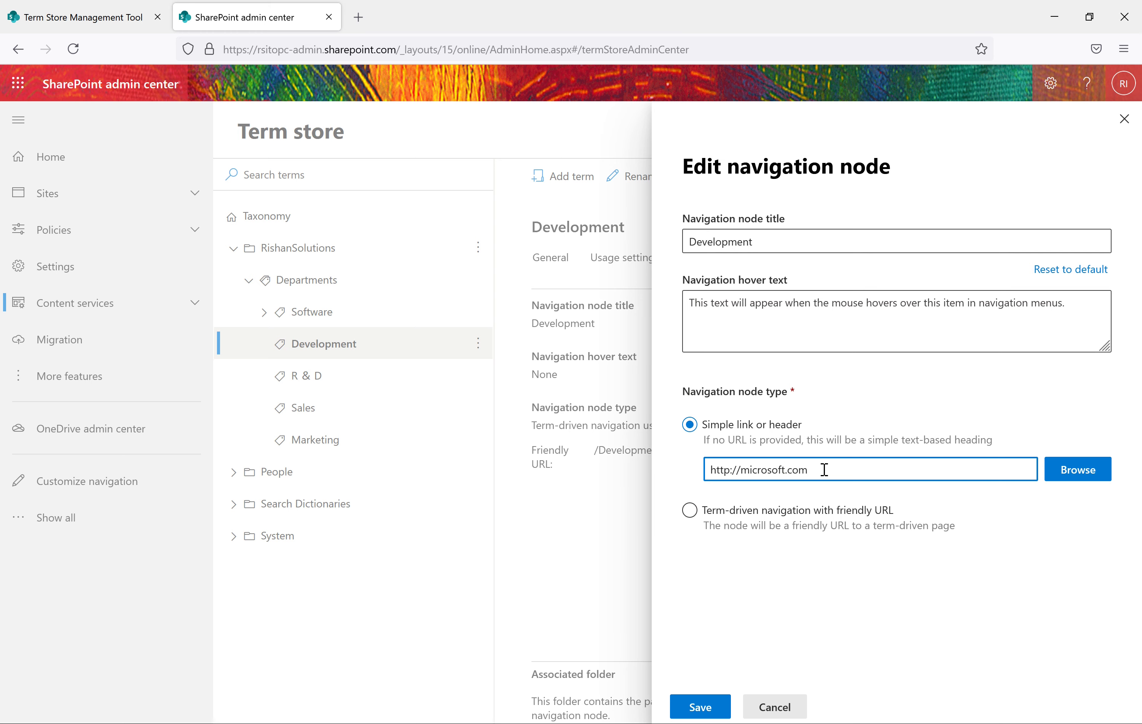
click(700, 707)
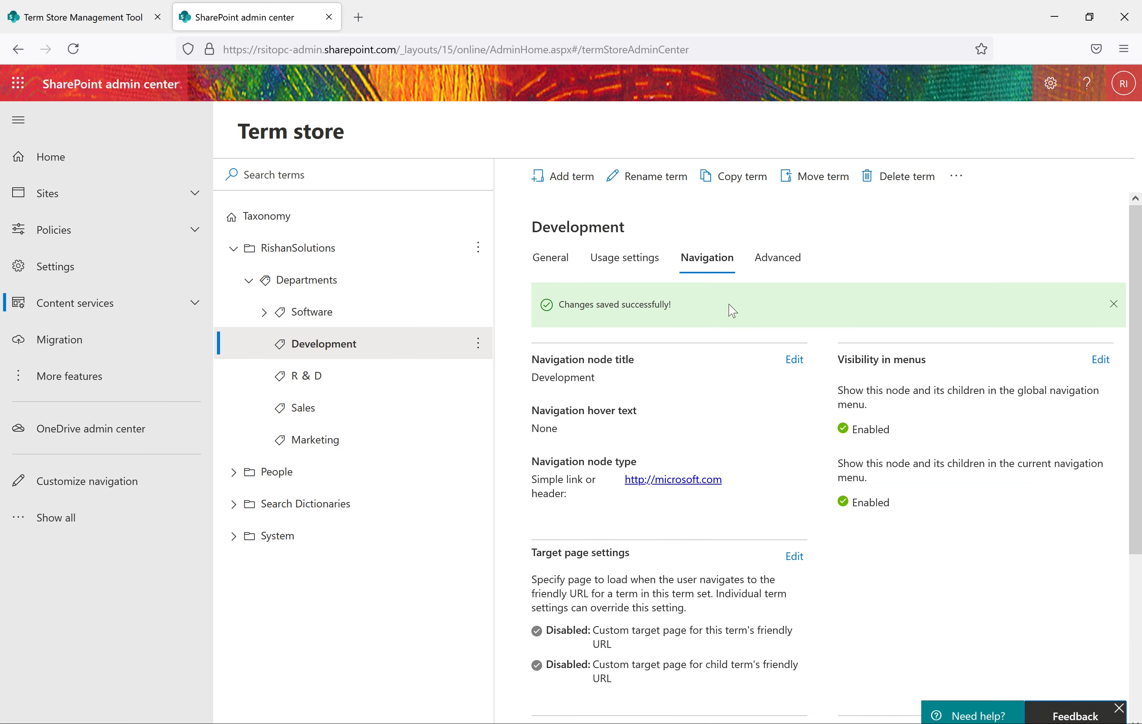
click(319, 373)
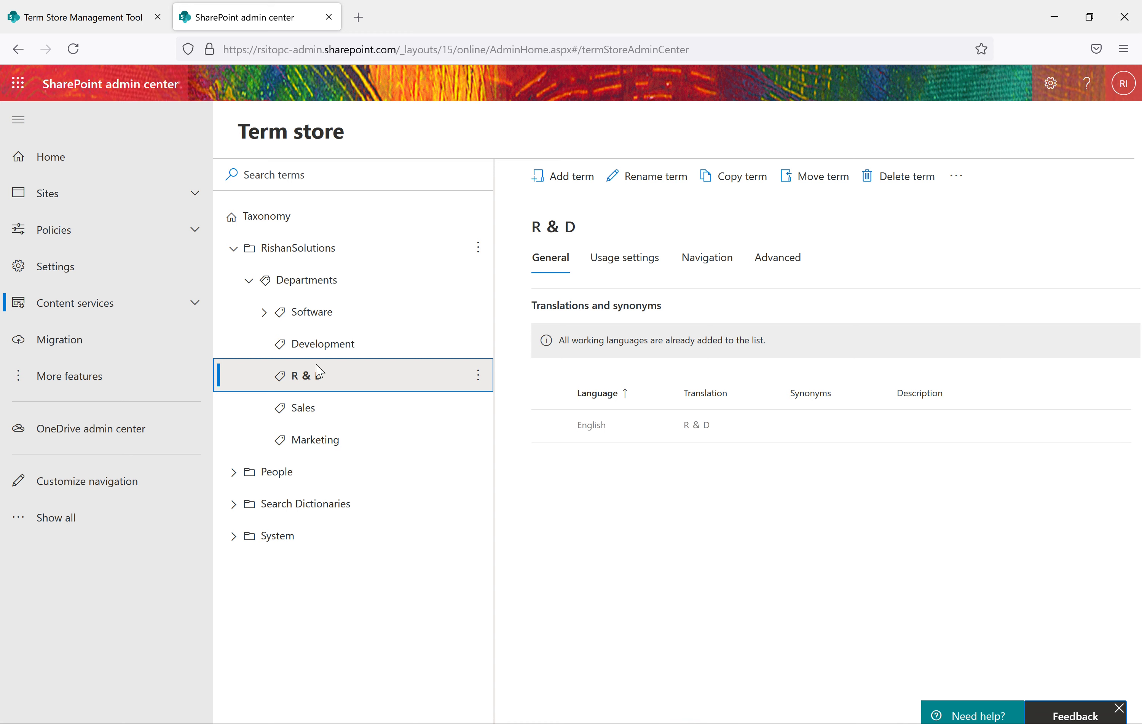
click(689, 262)
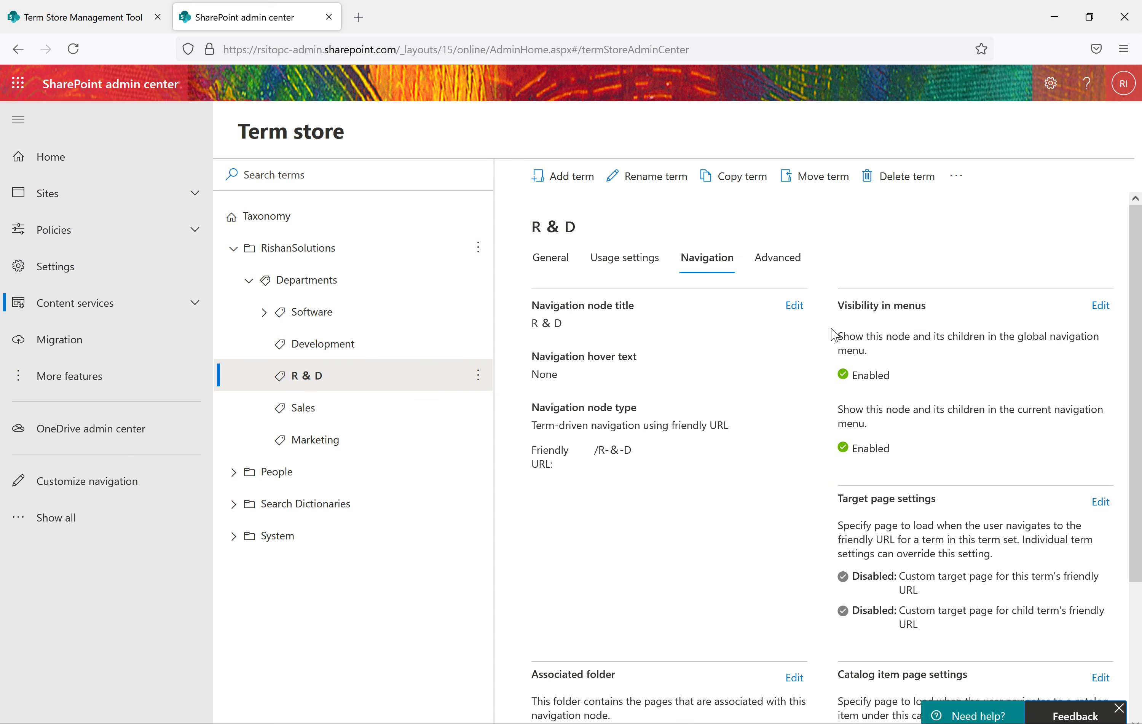
click(795, 306)
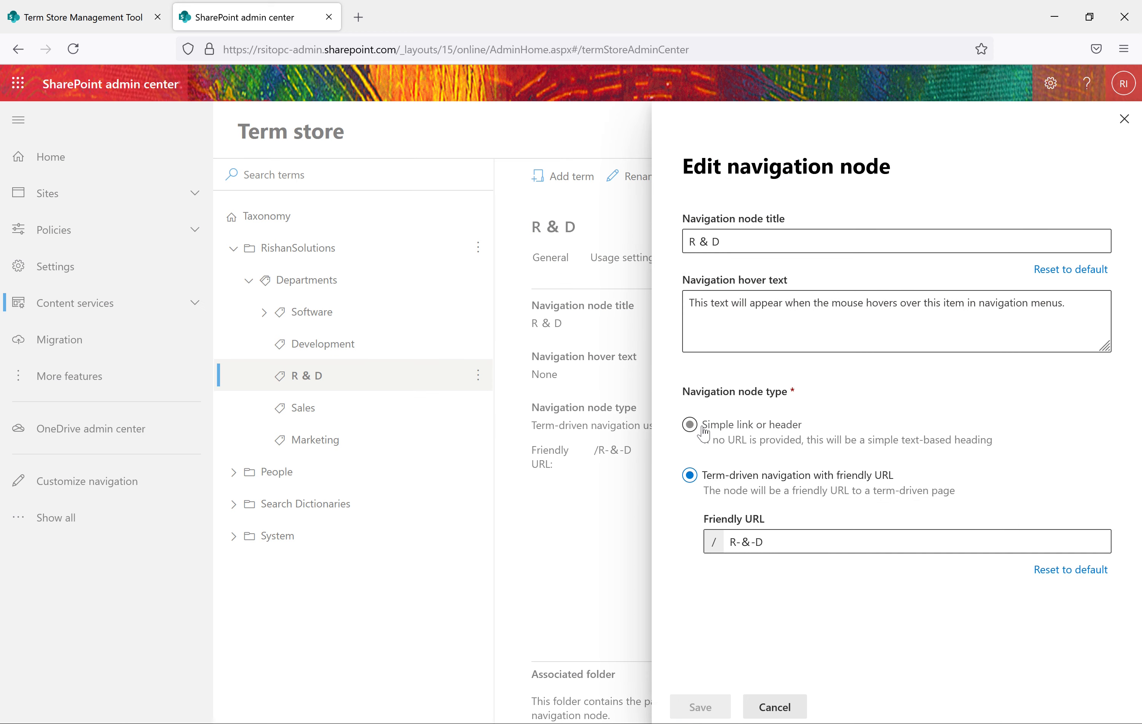
click(704, 432)
click(797, 468)
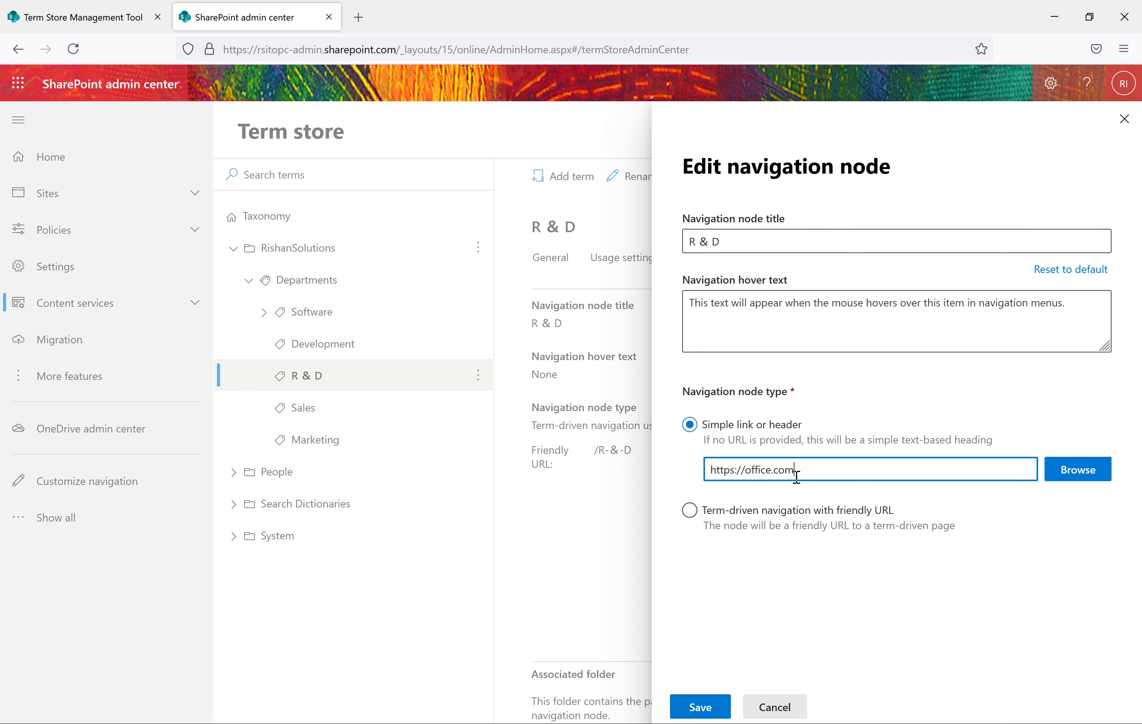
click(698, 707)
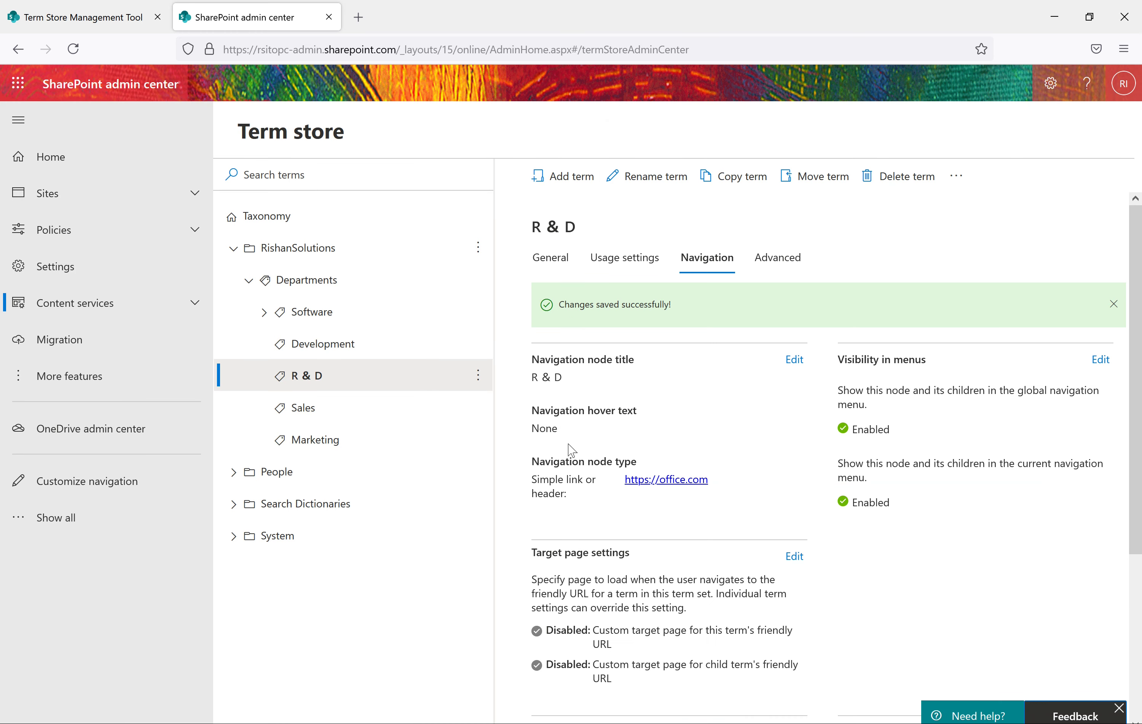
click(316, 408)
click(699, 258)
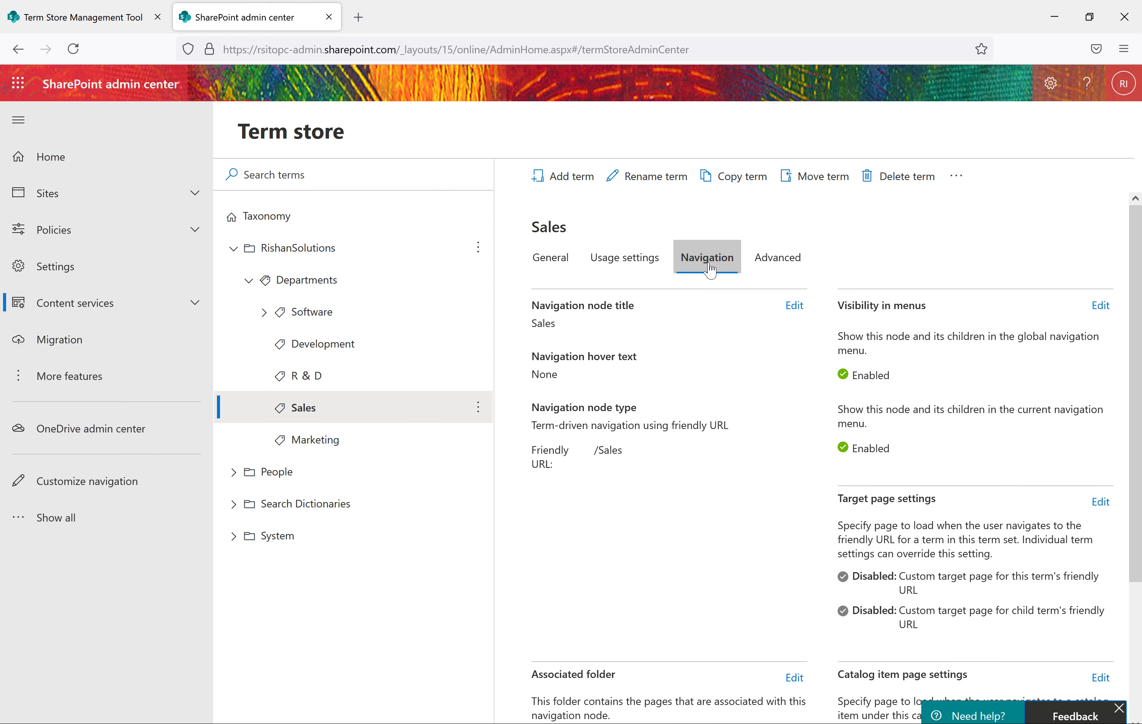
click(795, 307)
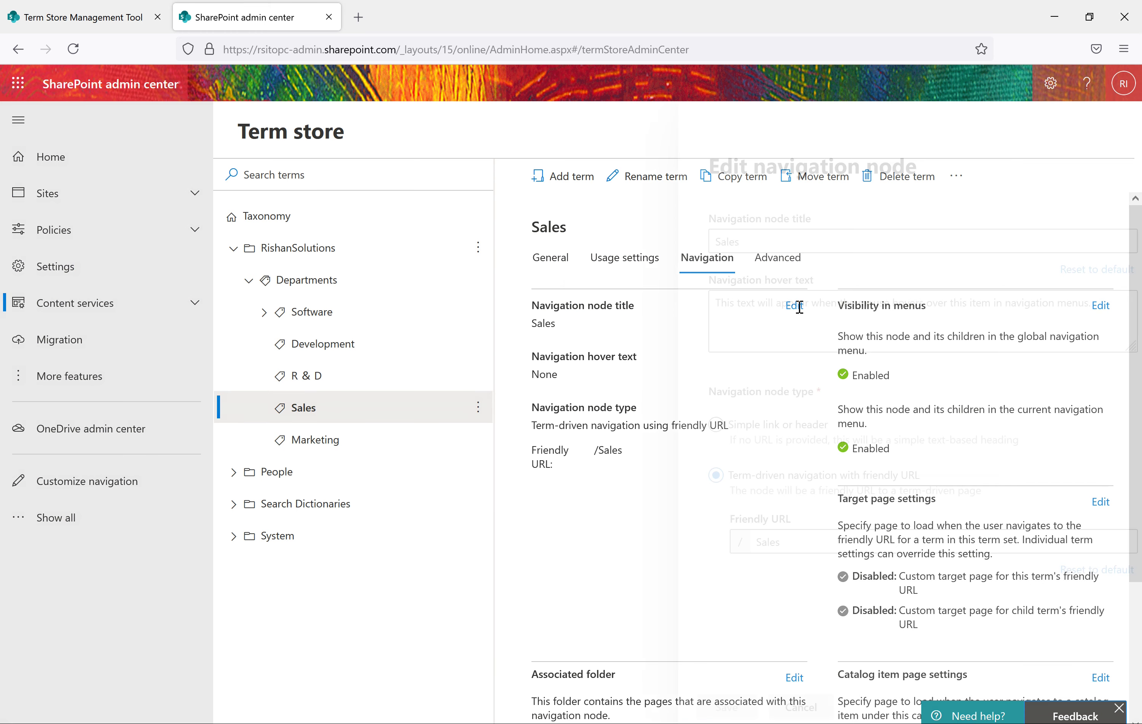
click(690, 425)
click(740, 479)
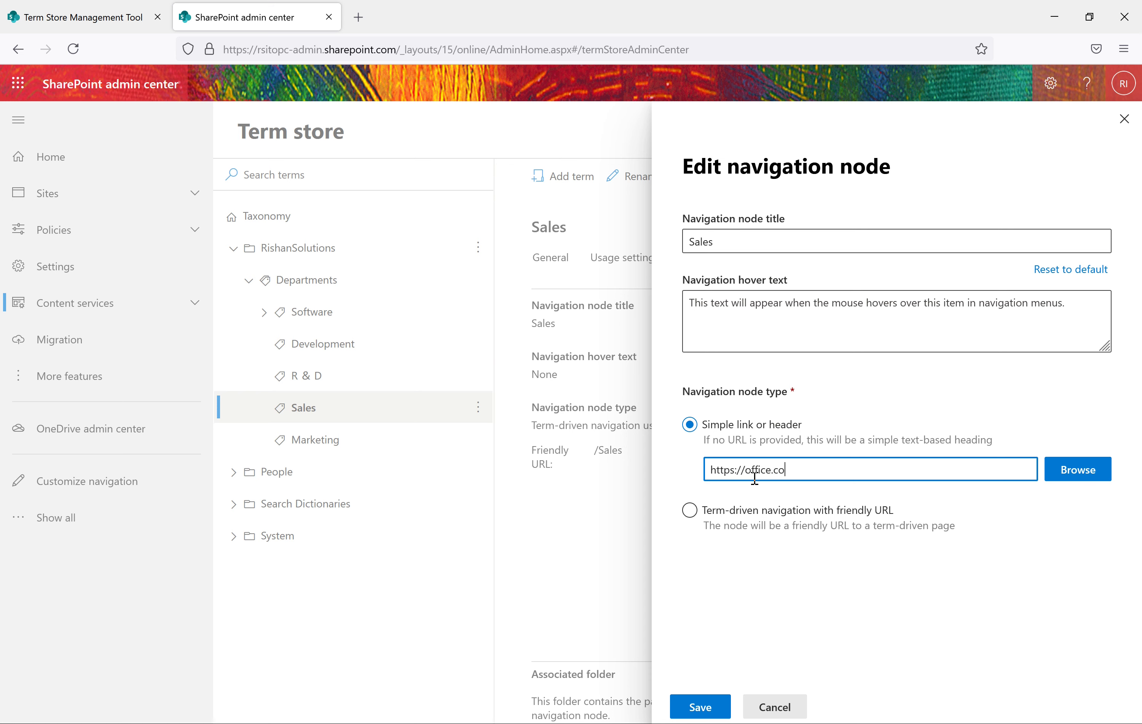
drag(818, 468, 653, 469)
key(ctrl+c)
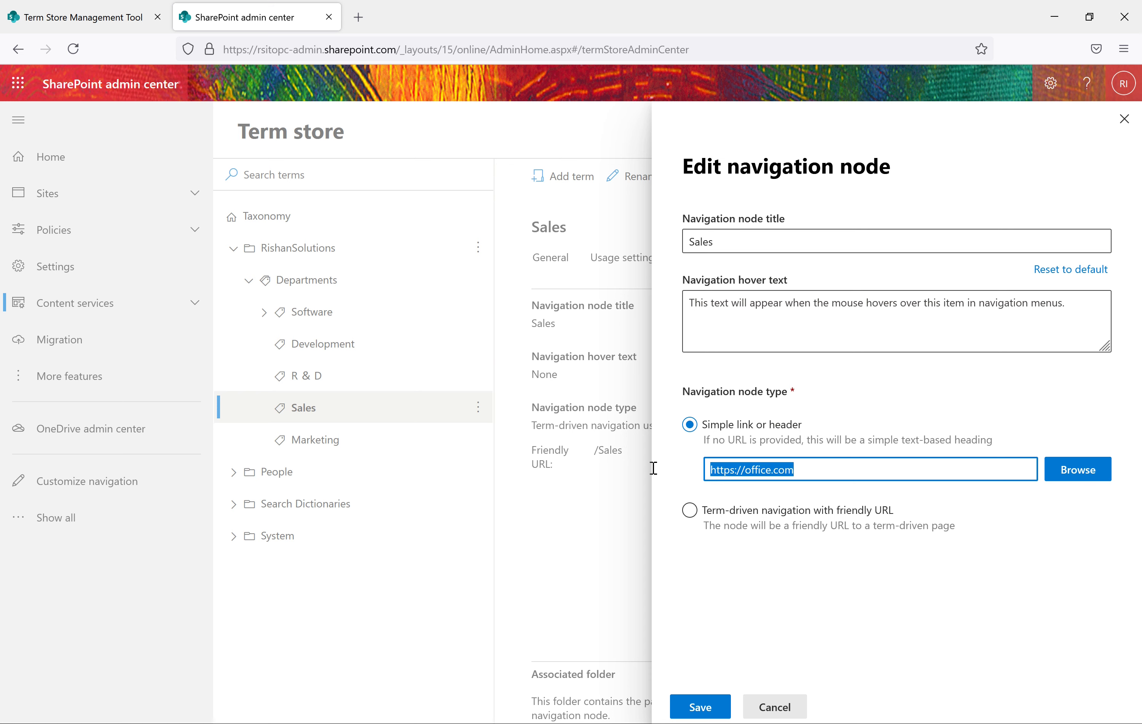
click(702, 708)
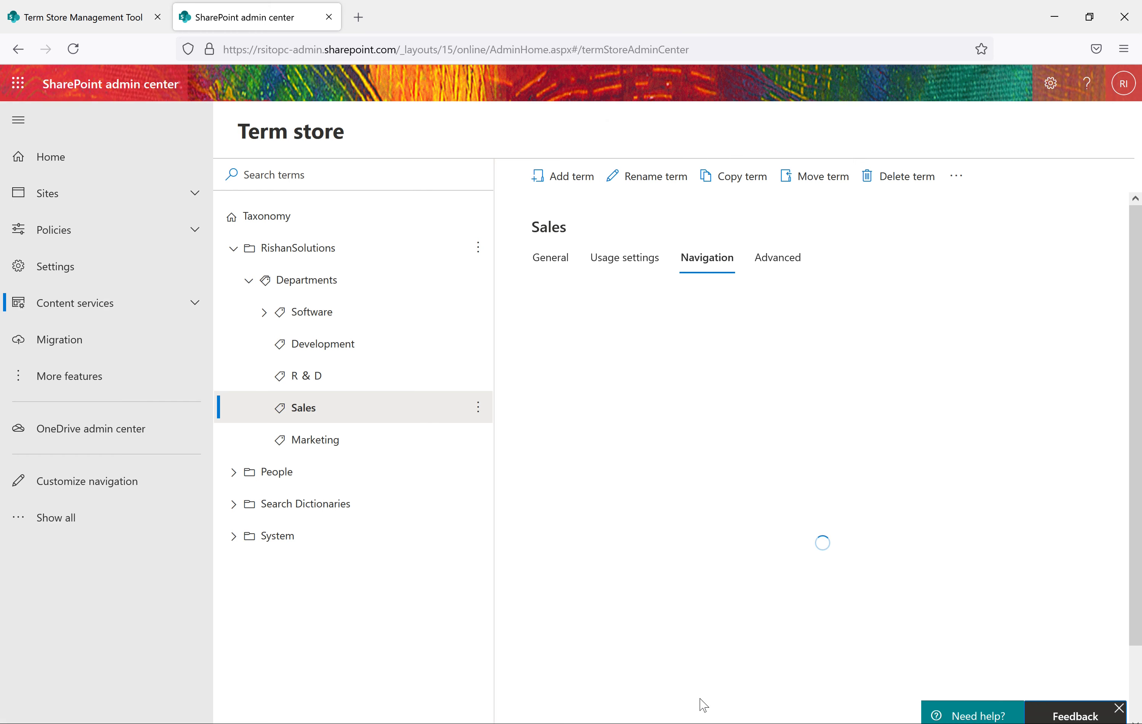
click(328, 446)
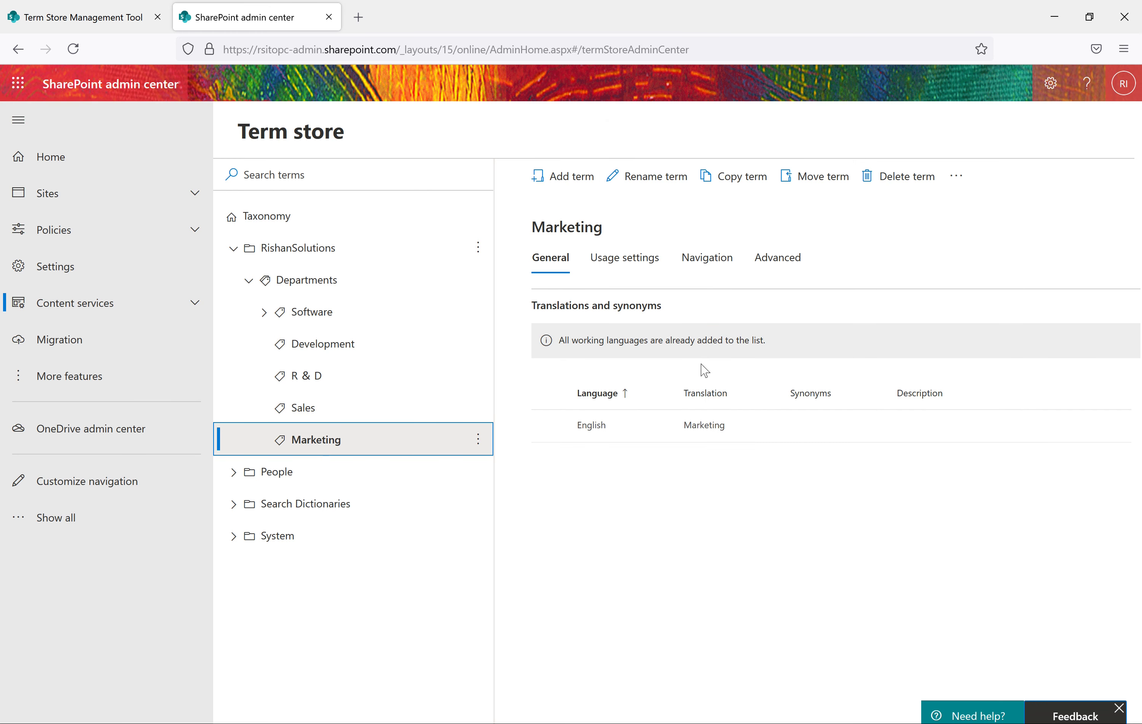
click(689, 261)
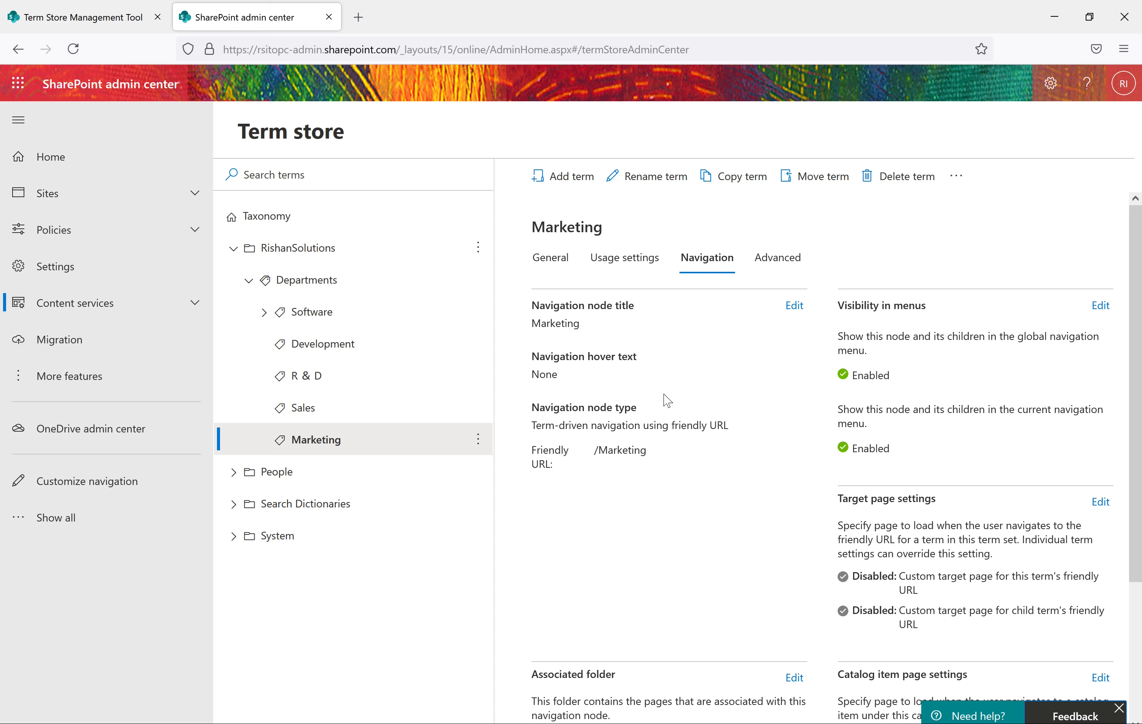
click(793, 306)
click(690, 424)
click(816, 467)
key(ctrl+v)
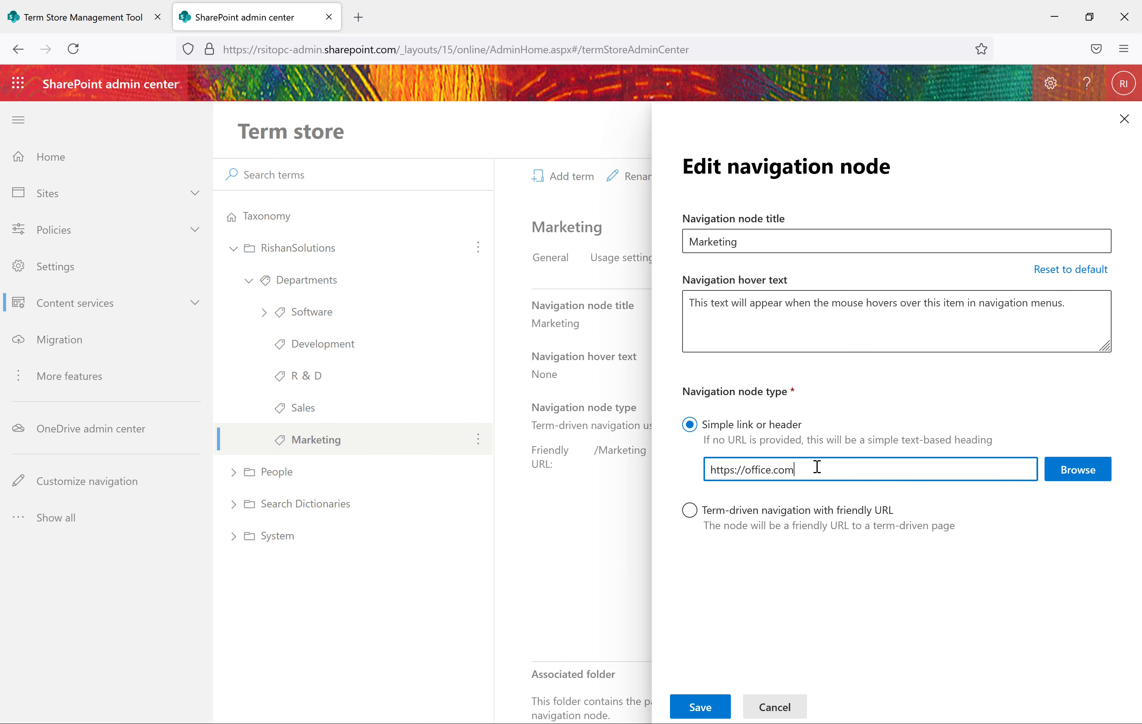
click(702, 708)
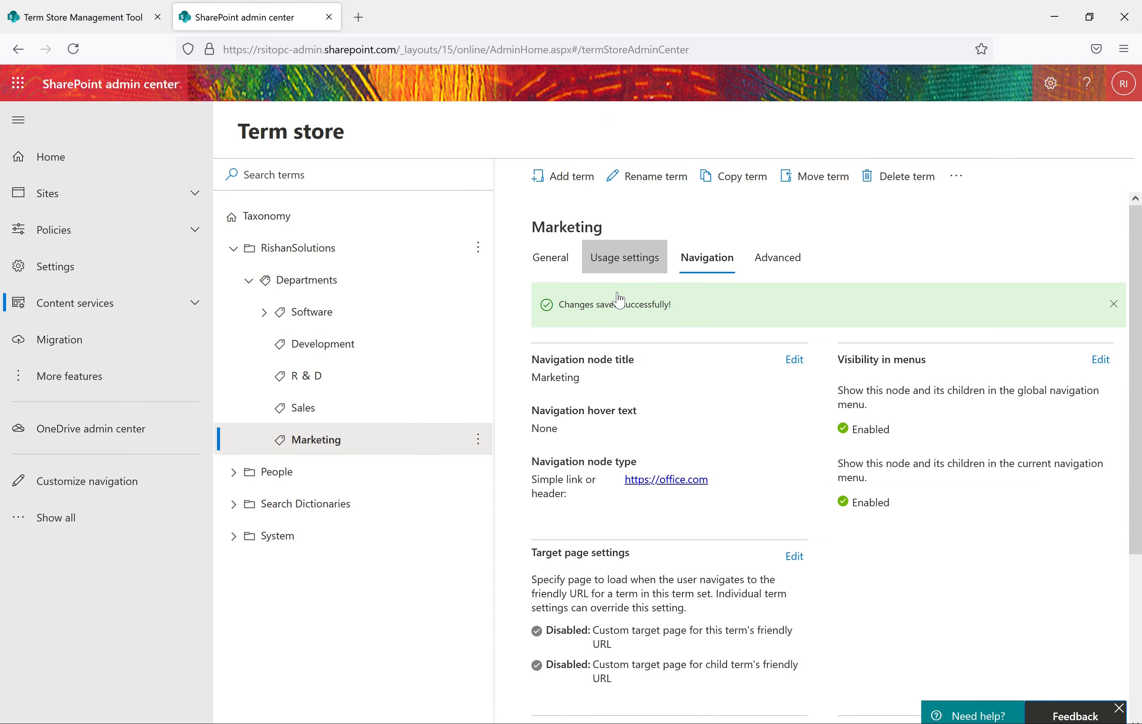
click(264, 313)
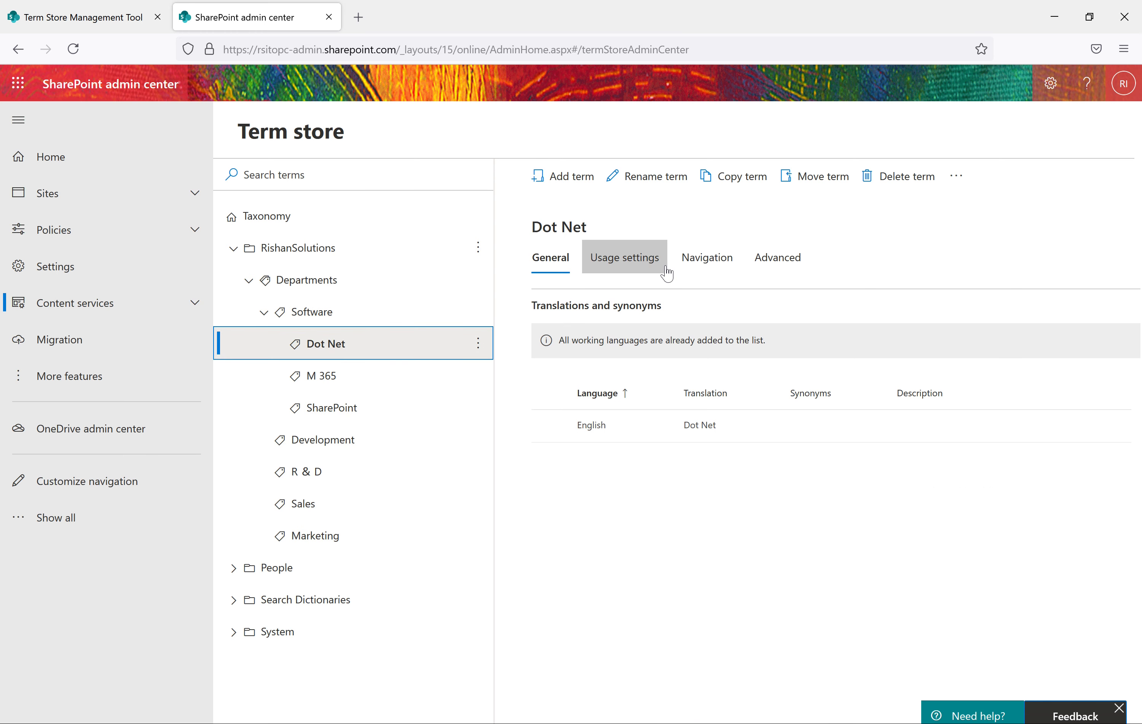
click(704, 259)
click(794, 305)
click(690, 425)
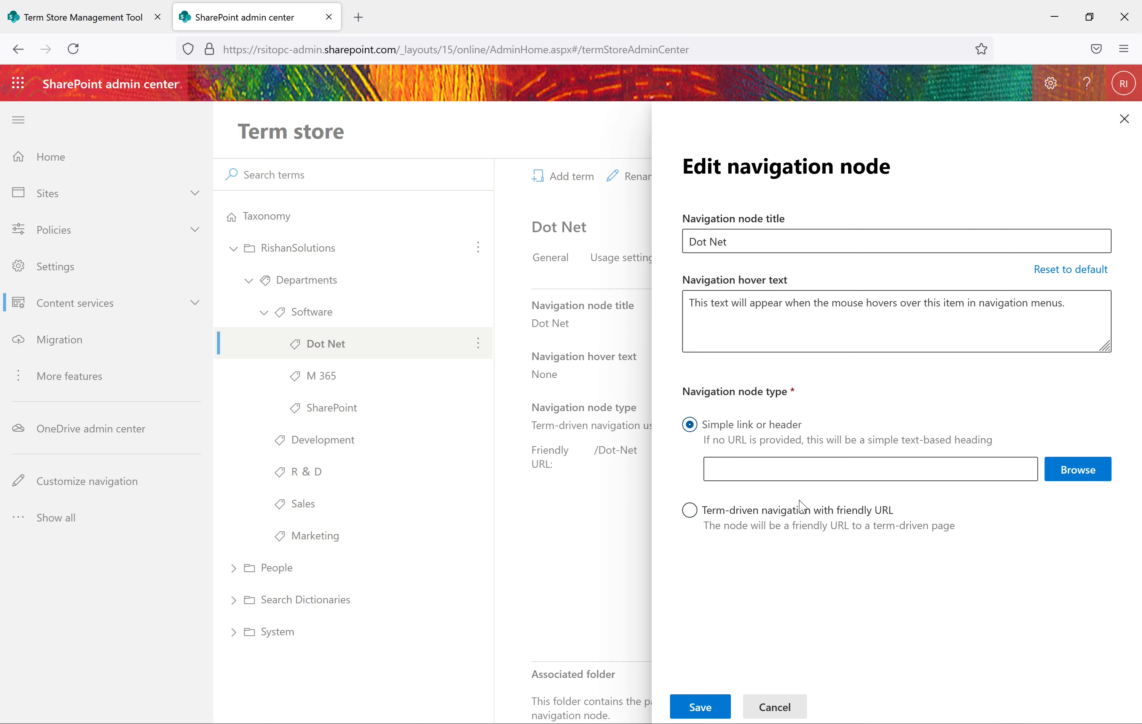
click(831, 469)
text(https://office.com)
click(712, 707)
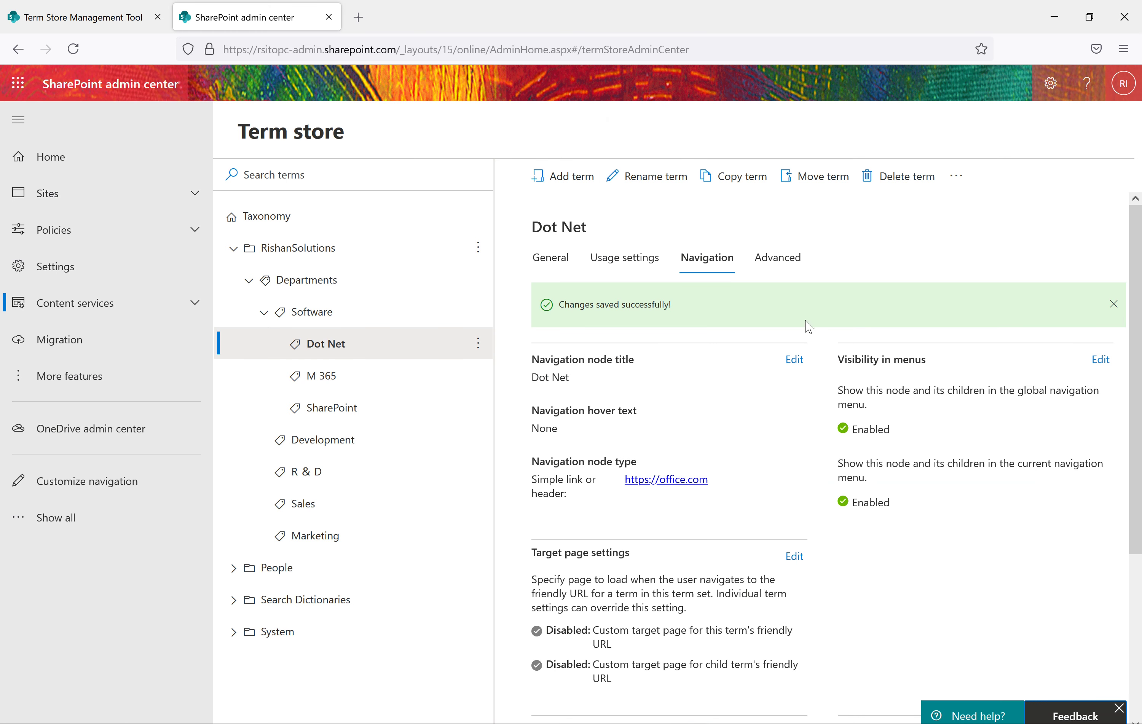
click(350, 386)
click(722, 264)
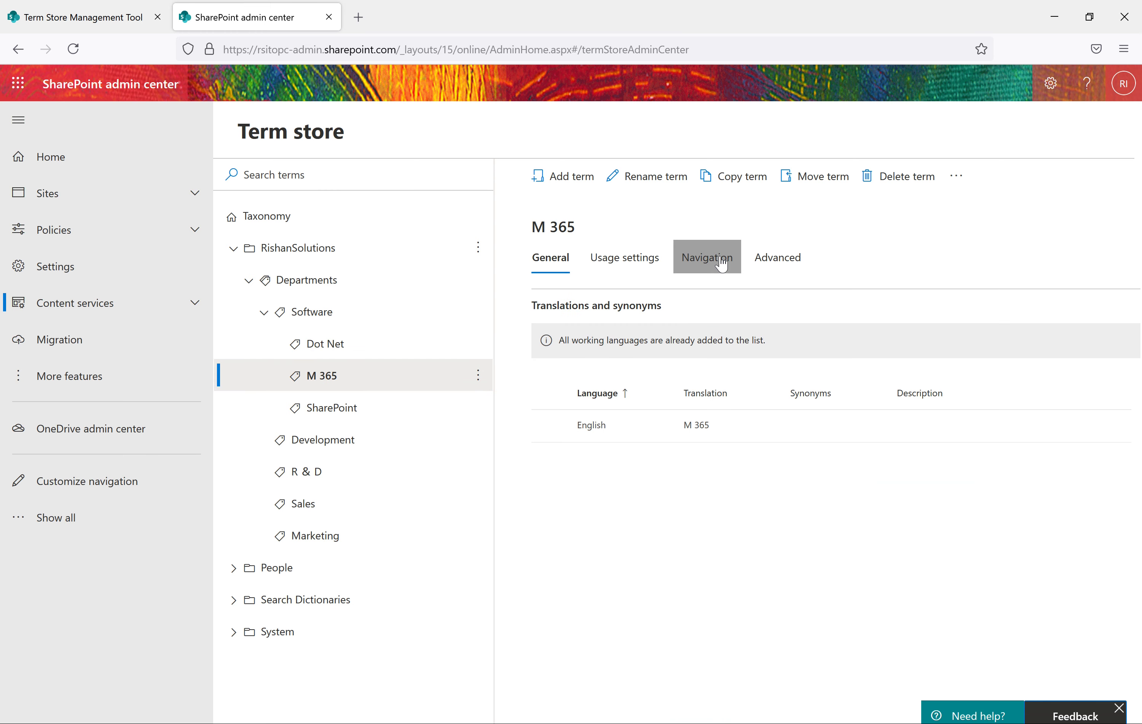
click(793, 305)
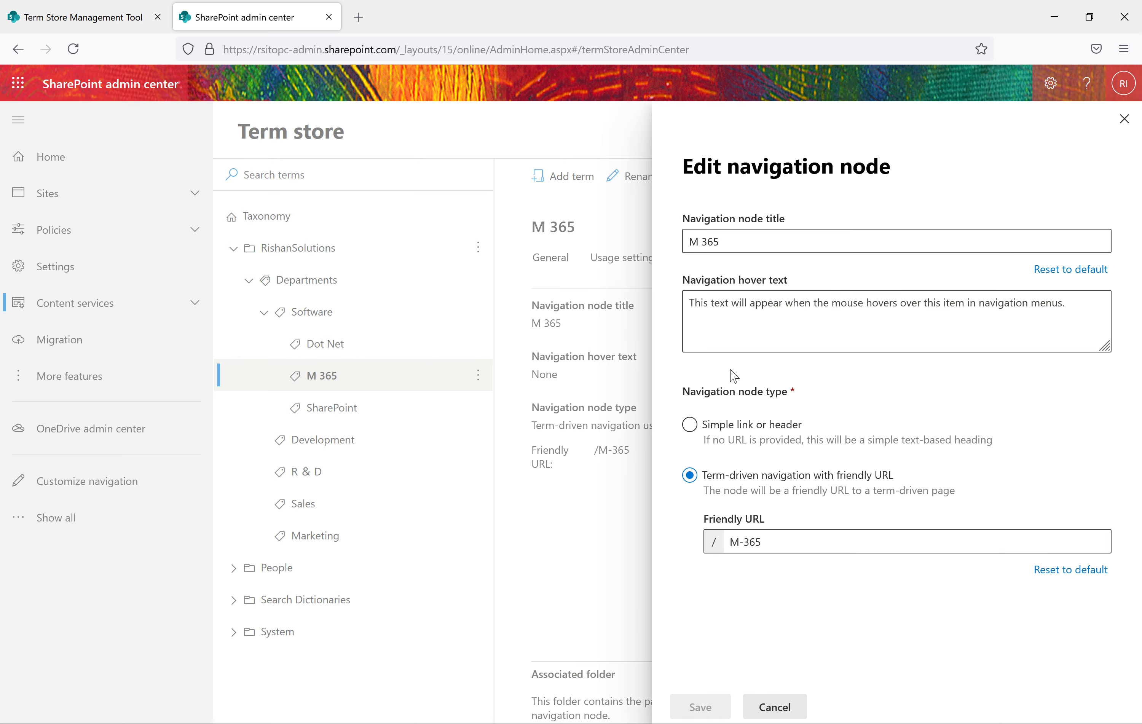
click(690, 423)
click(762, 471)
text(https://office.com)
click(701, 706)
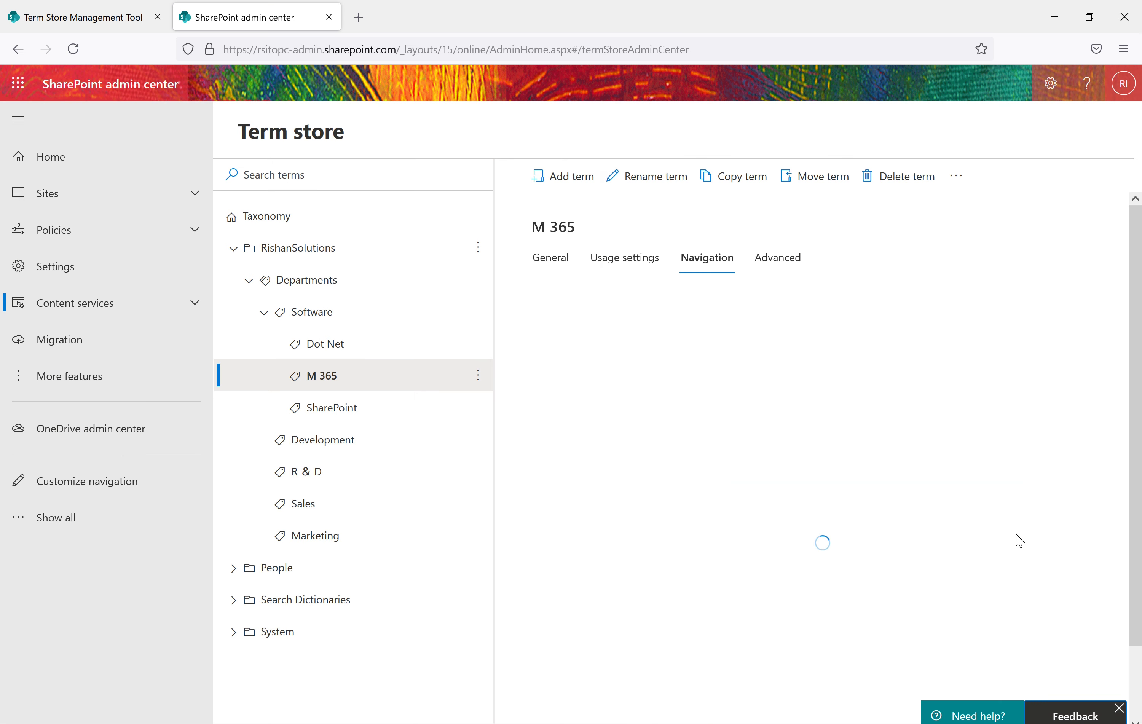
click(329, 409)
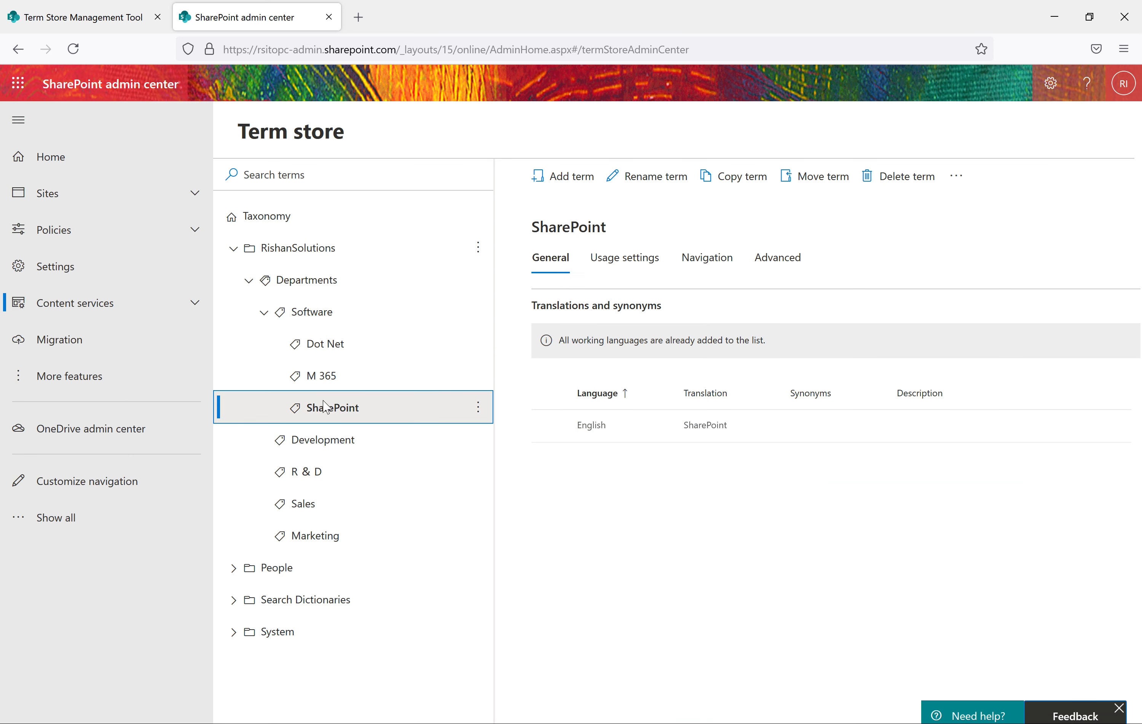
click(701, 253)
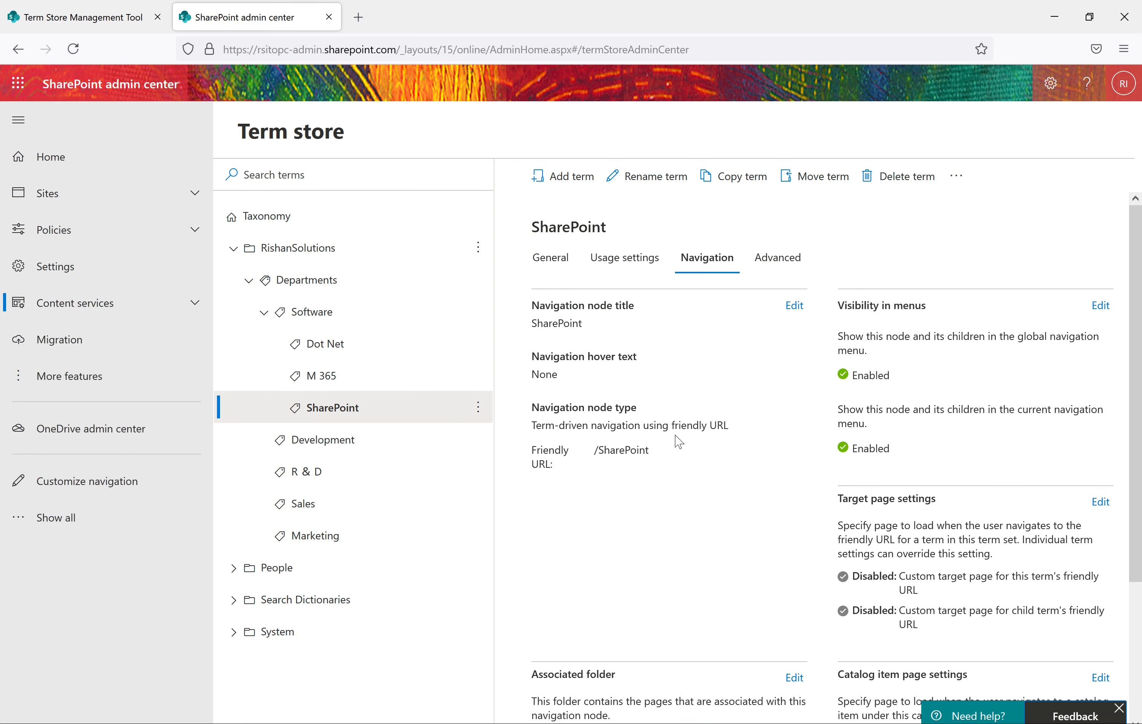
click(795, 301)
click(689, 424)
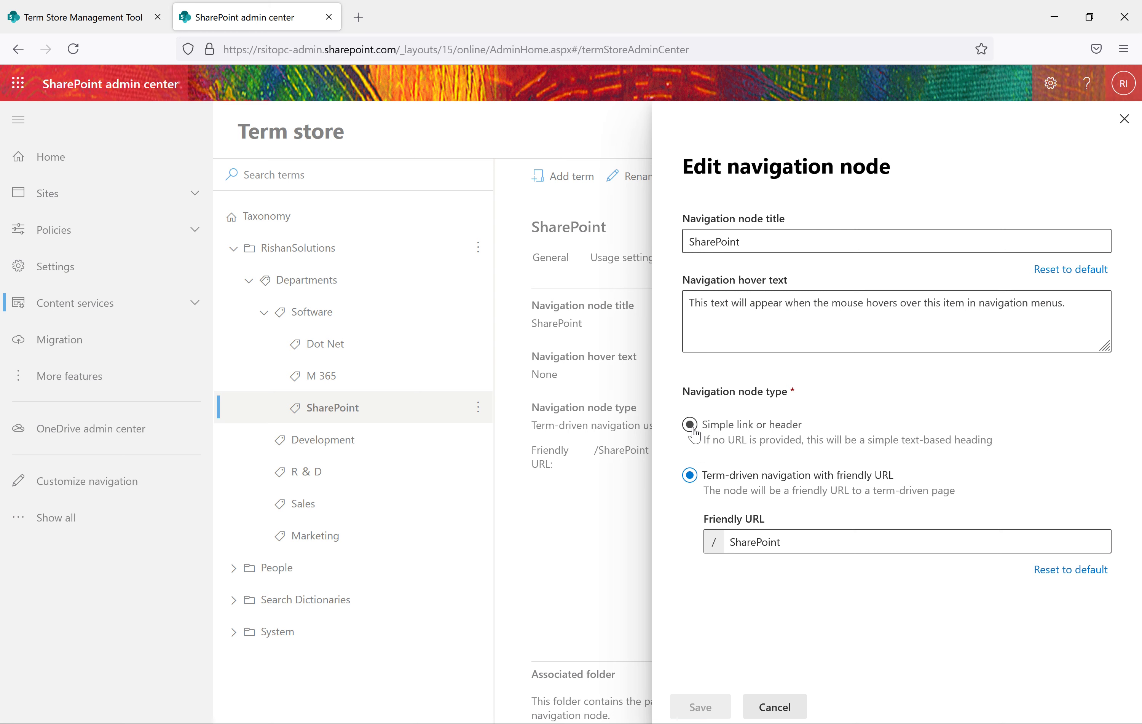
click(734, 469)
text(https://office.com)
click(700, 707)
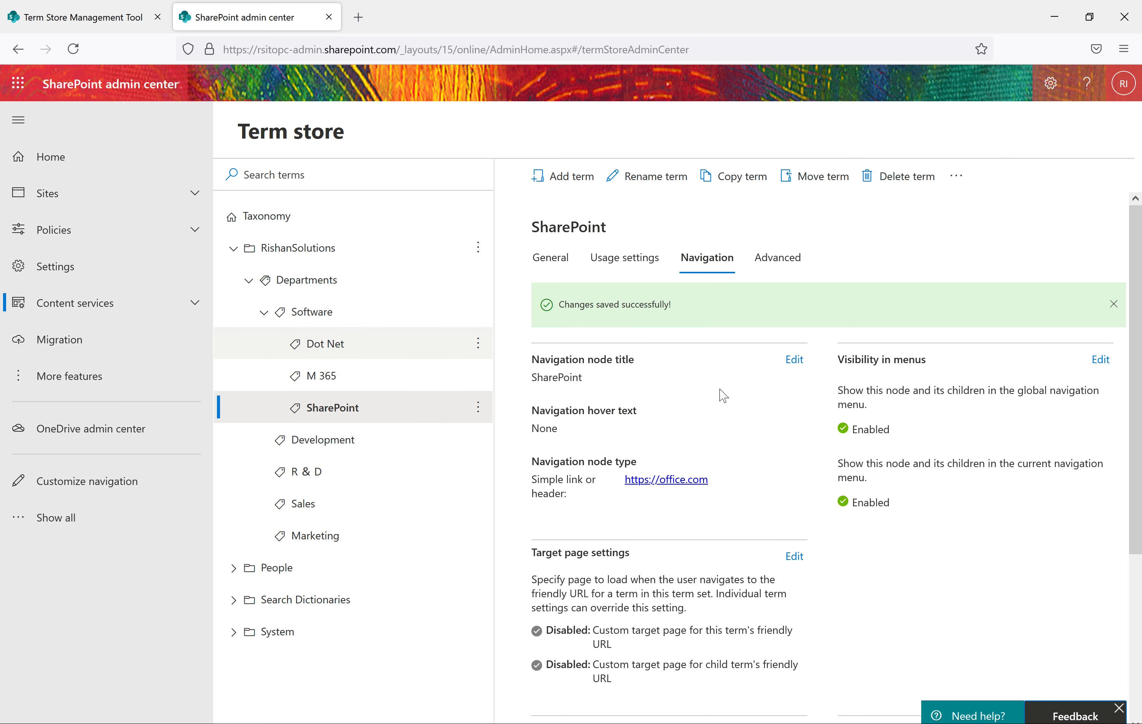
Review the Departments term set's navigation settings and the Software term, and collapse the RishanSolutions group.
click(310, 279)
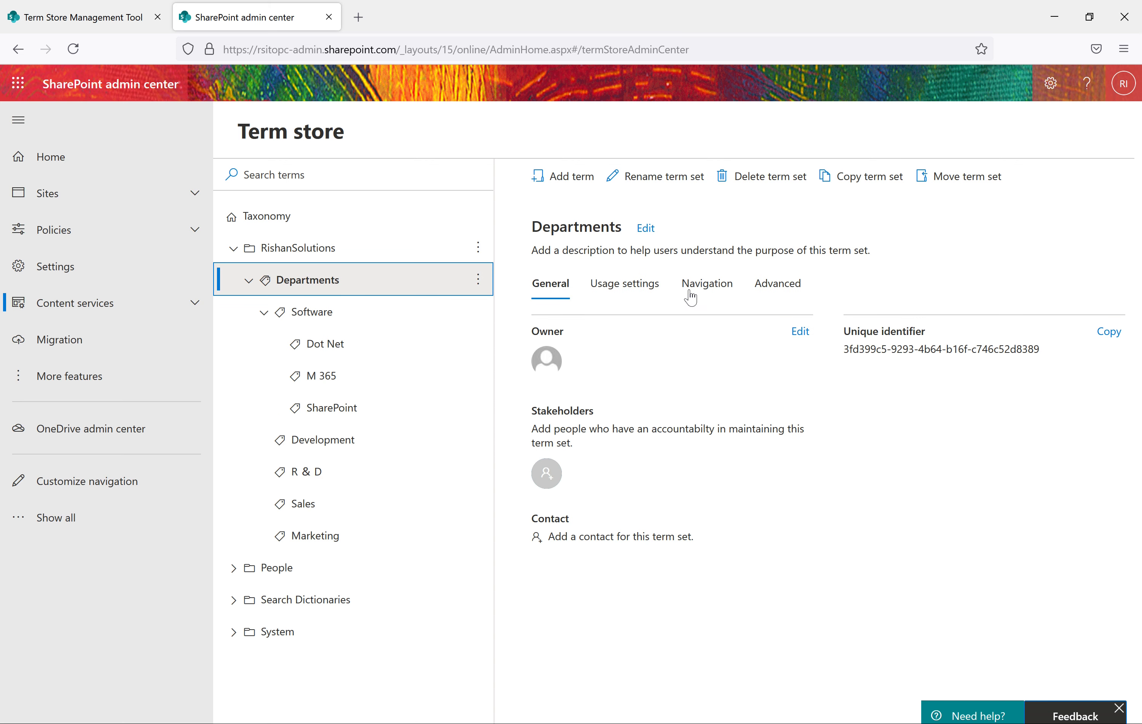
click(701, 289)
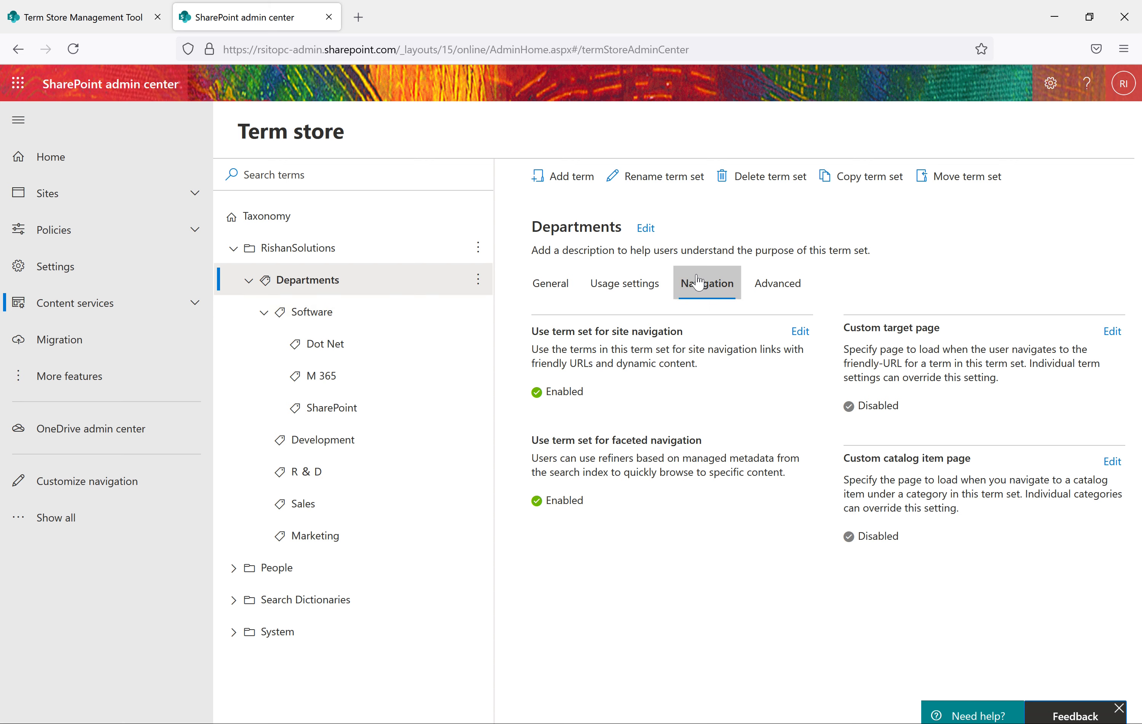
click(317, 311)
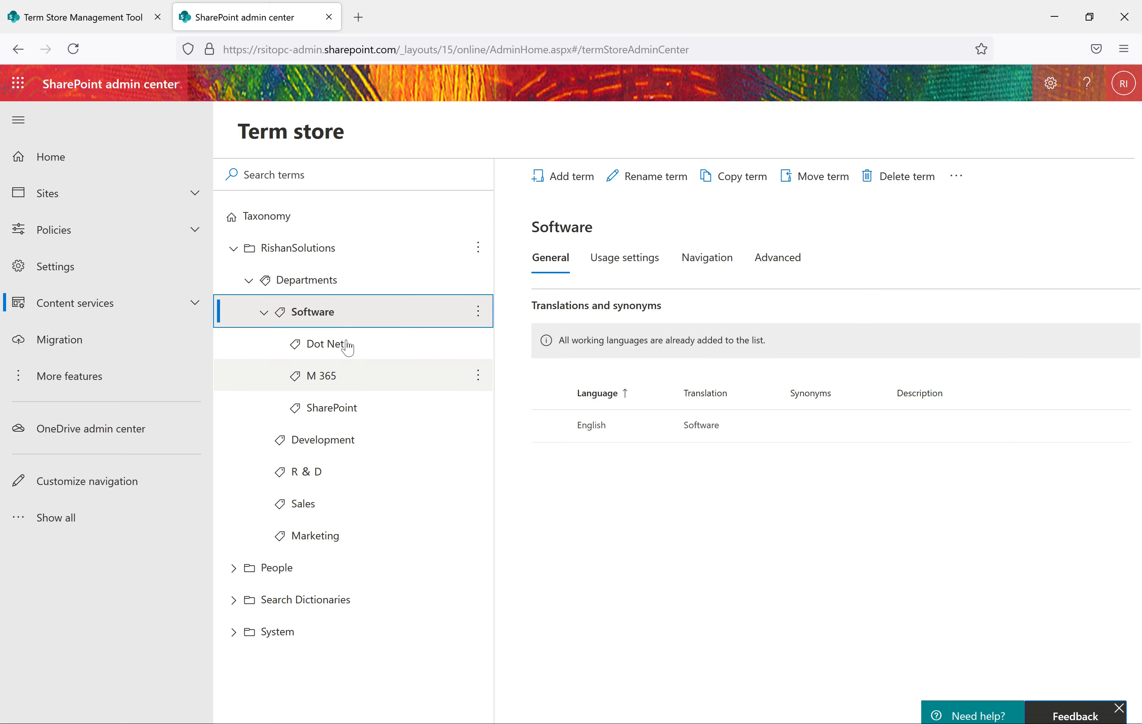
click(233, 249)
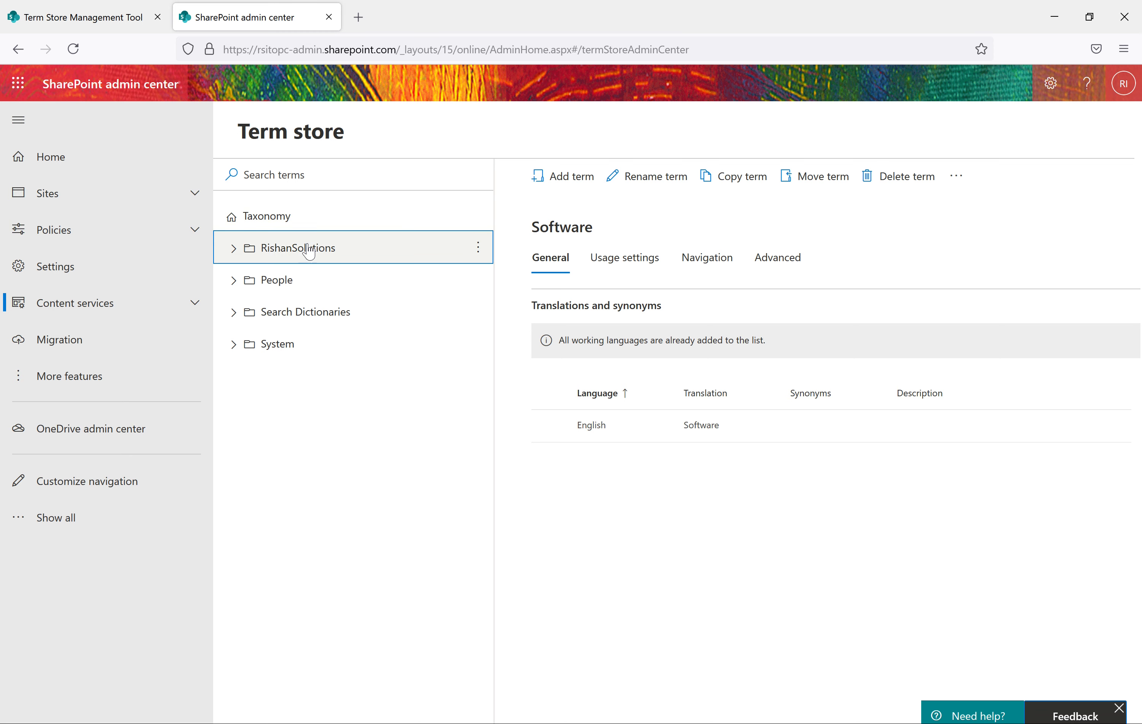
Switch to the Term Store Management Tool, reload it, and expand the RishanSolutions group, its Departments term set and the Software term.
click(74, 14)
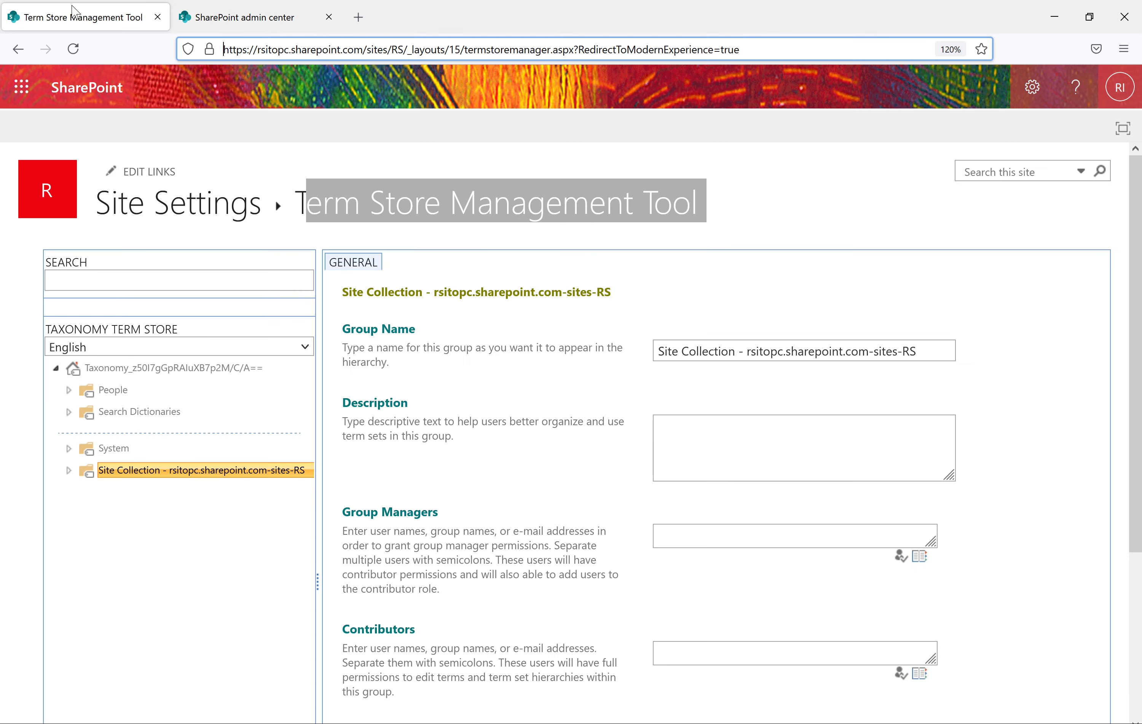
click(143, 510)
click(73, 49)
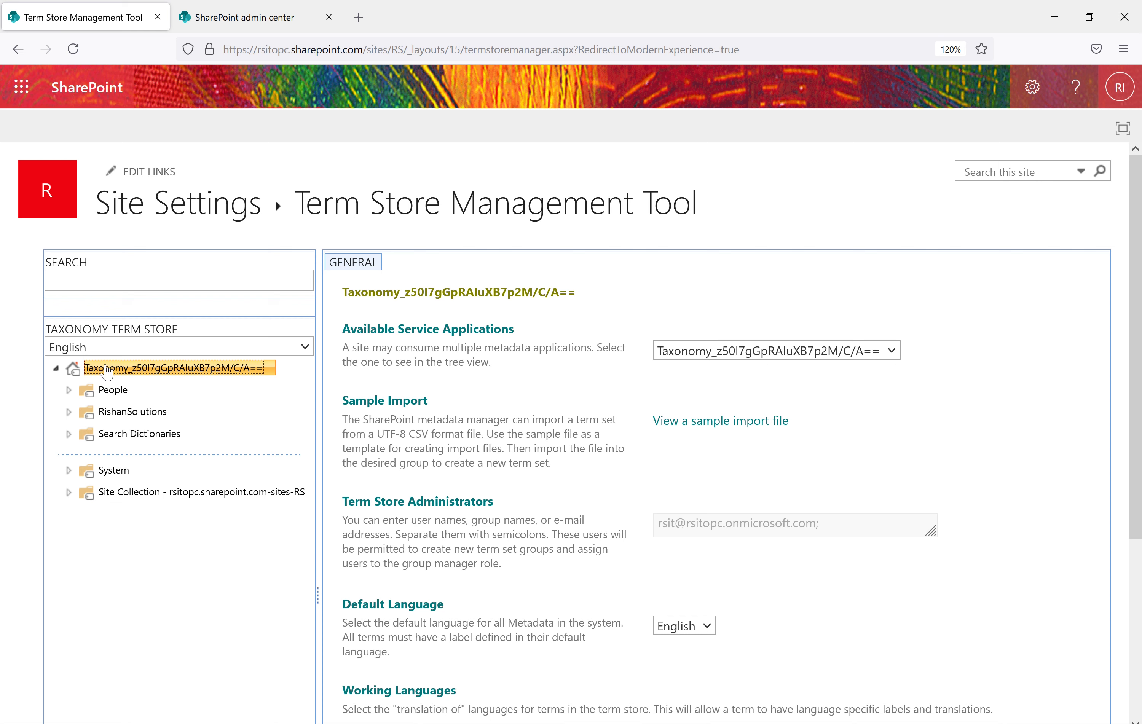
click(69, 412)
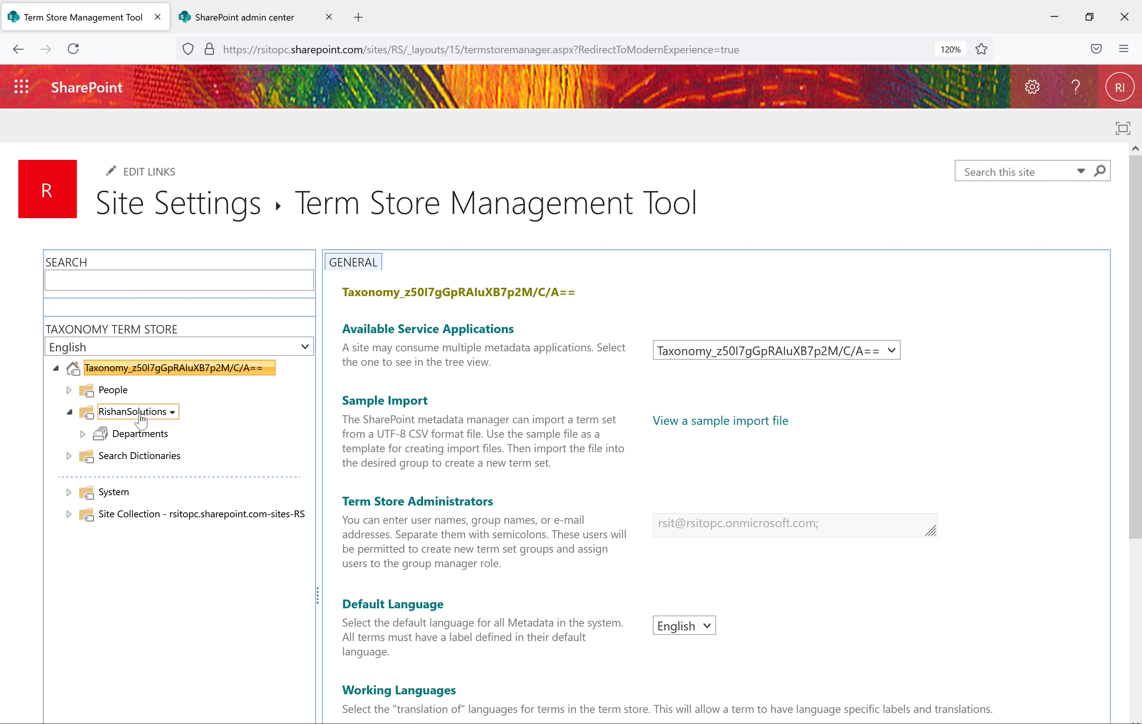
click(84, 434)
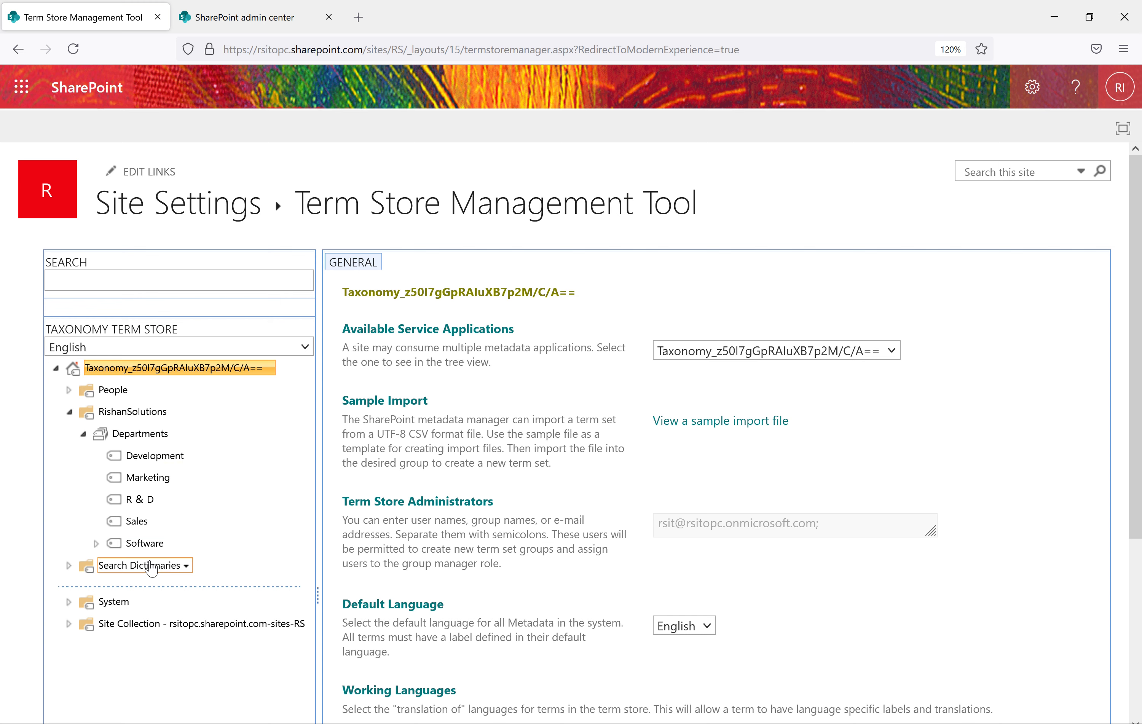
click(84, 434)
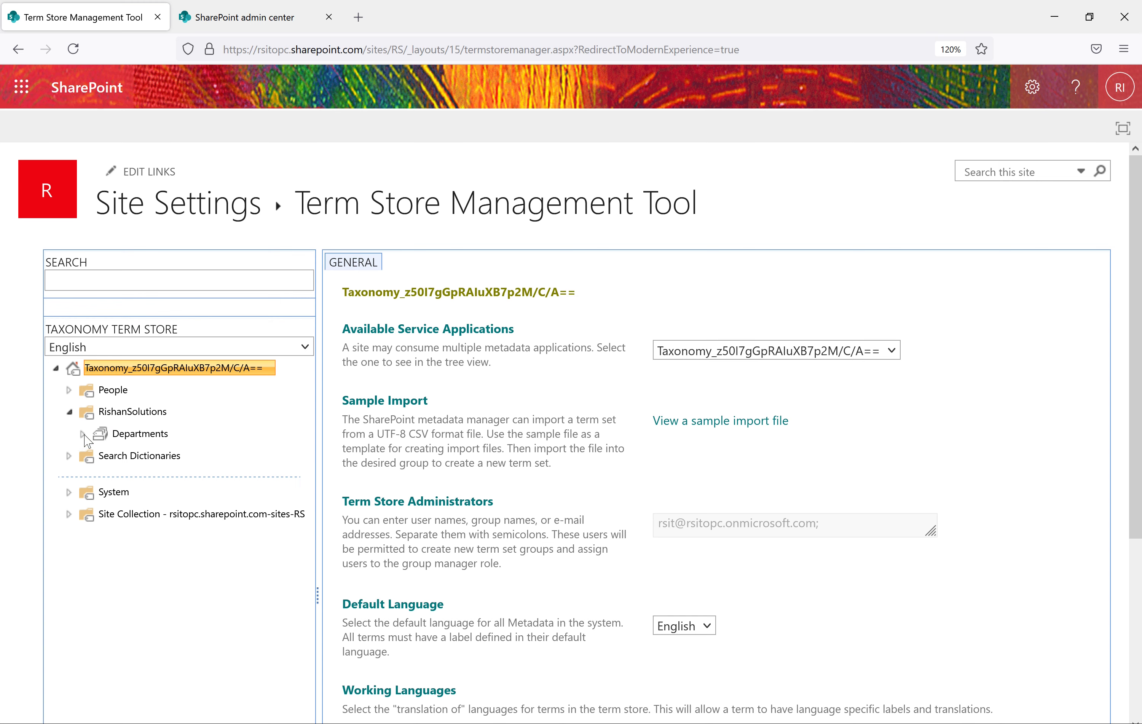
click(83, 434)
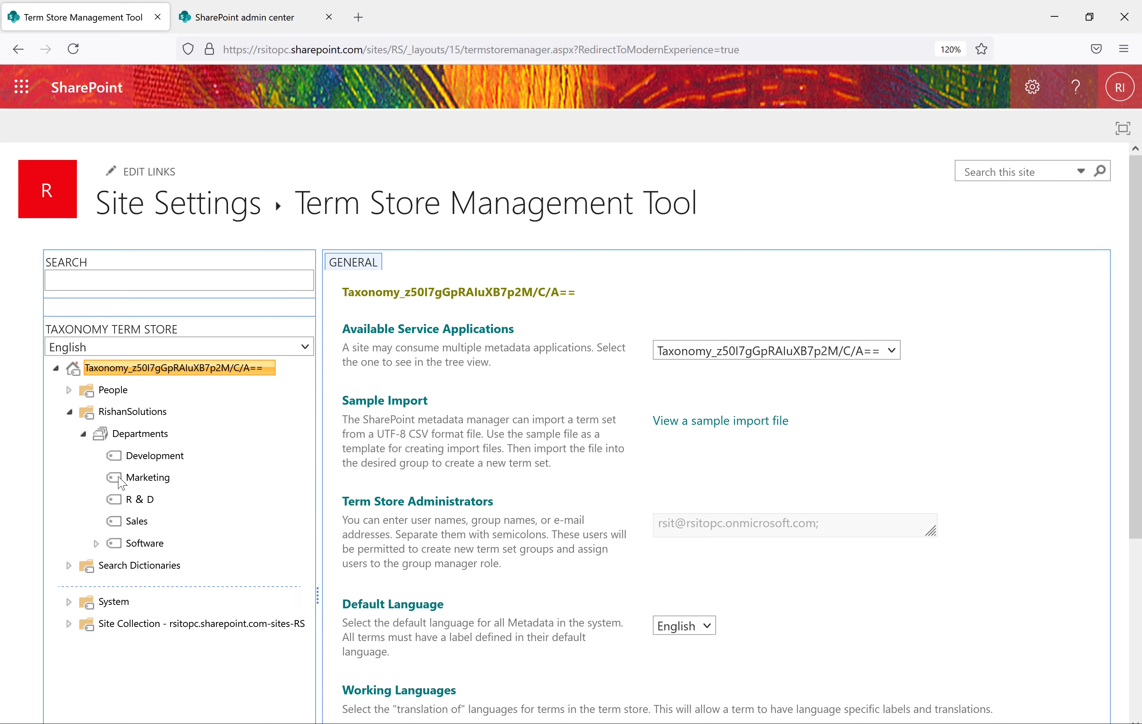
click(96, 543)
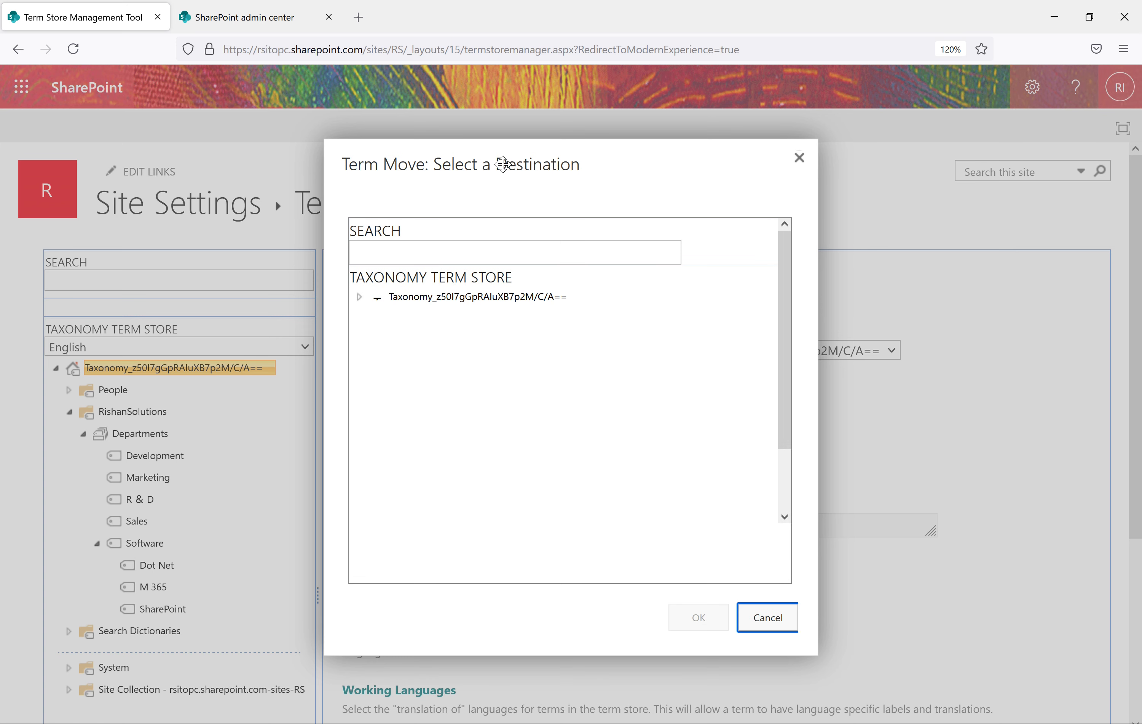
Move the Marketing term from the Departments level to under the Software term.
click(768, 618)
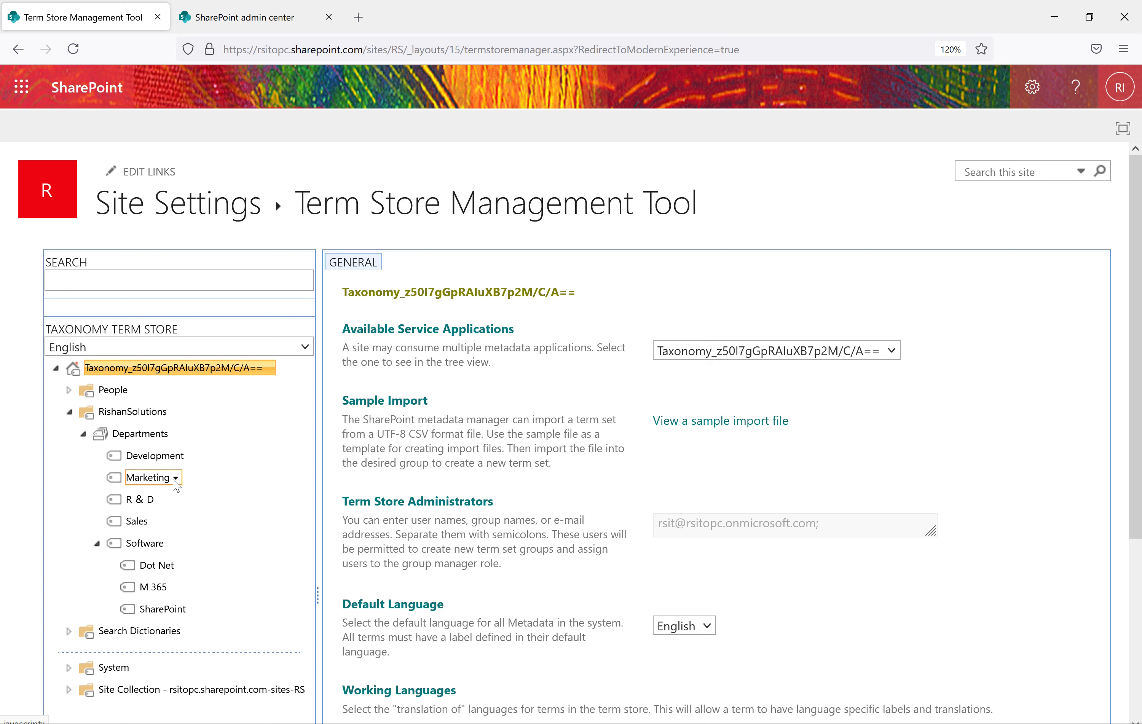
click(175, 478)
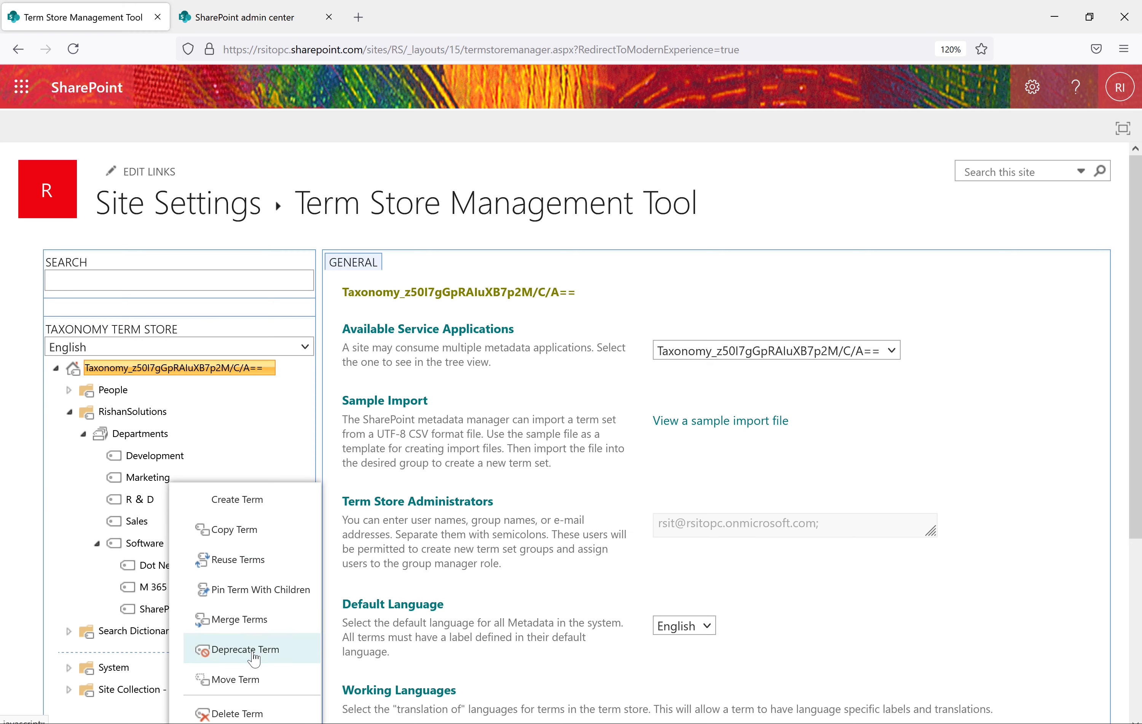
click(234, 679)
click(419, 363)
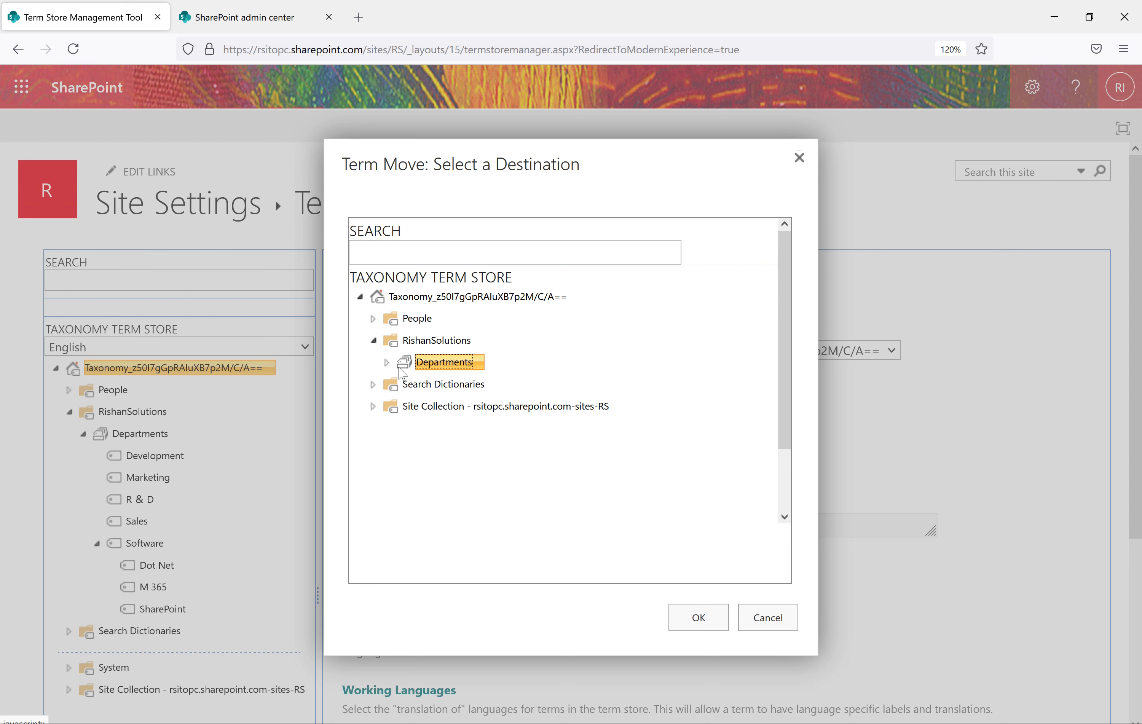
click(388, 363)
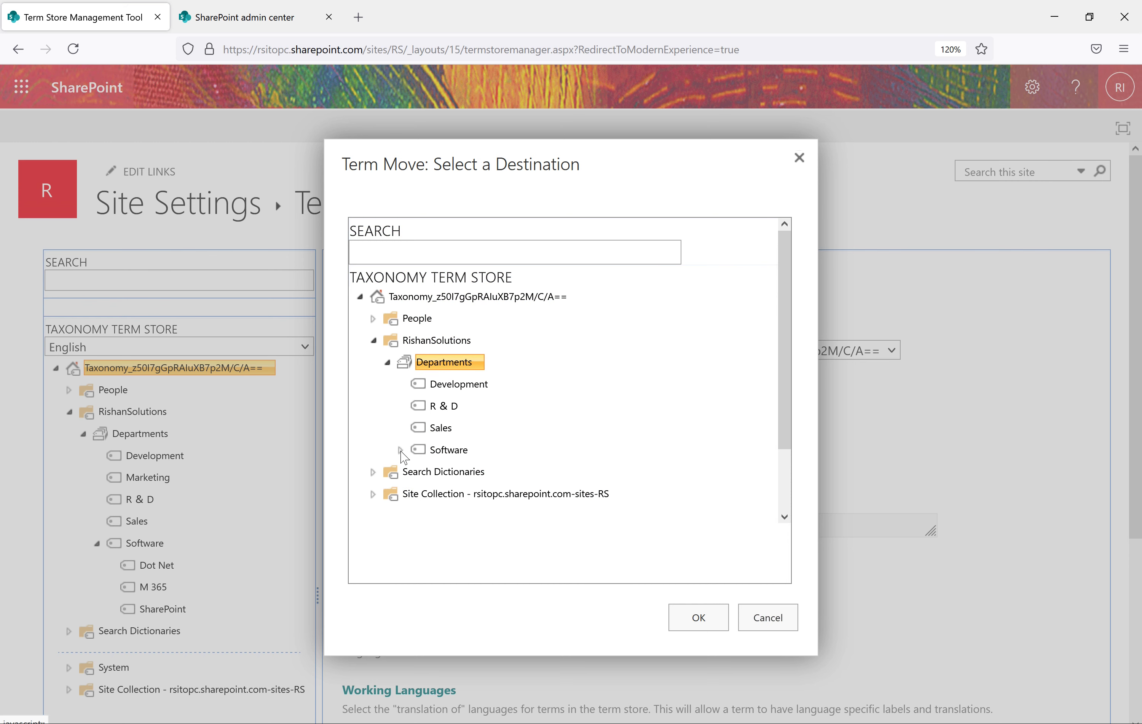
click(428, 449)
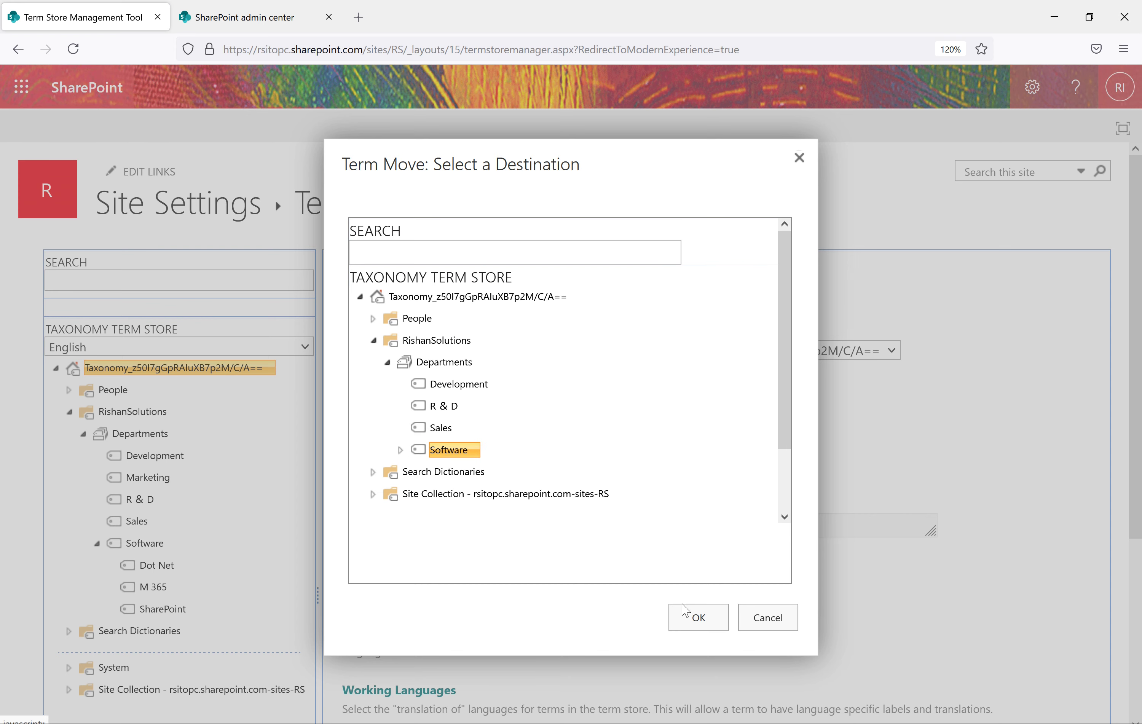
click(699, 618)
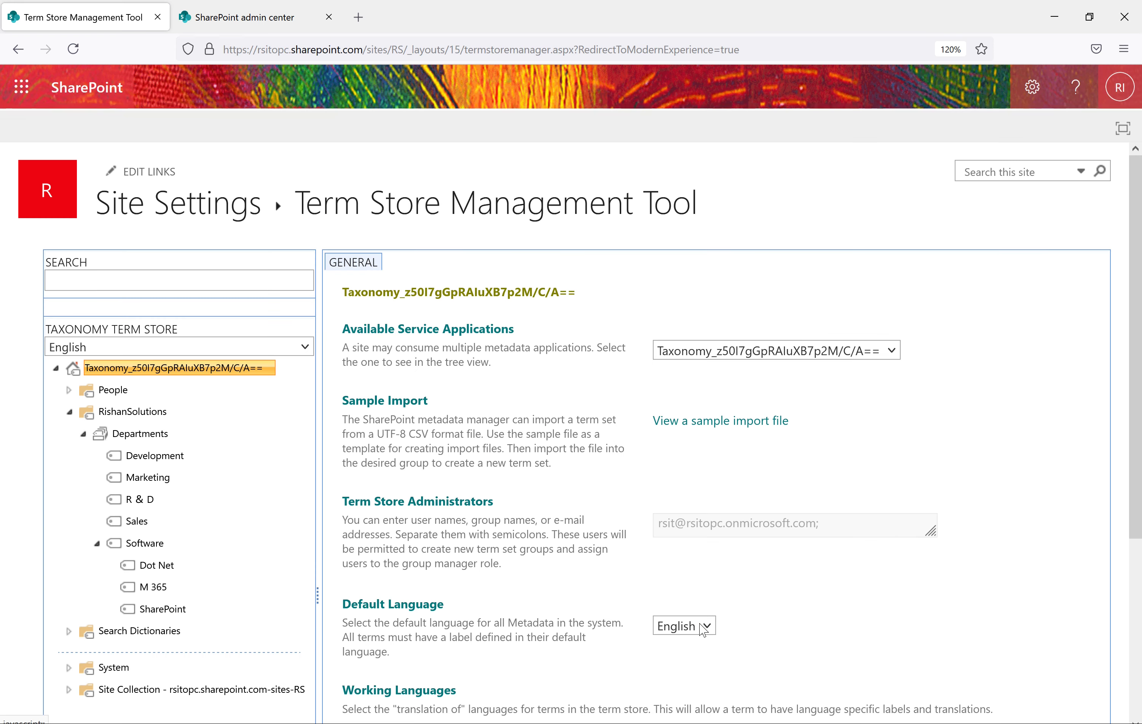
scroll(267, 514, down, 1)
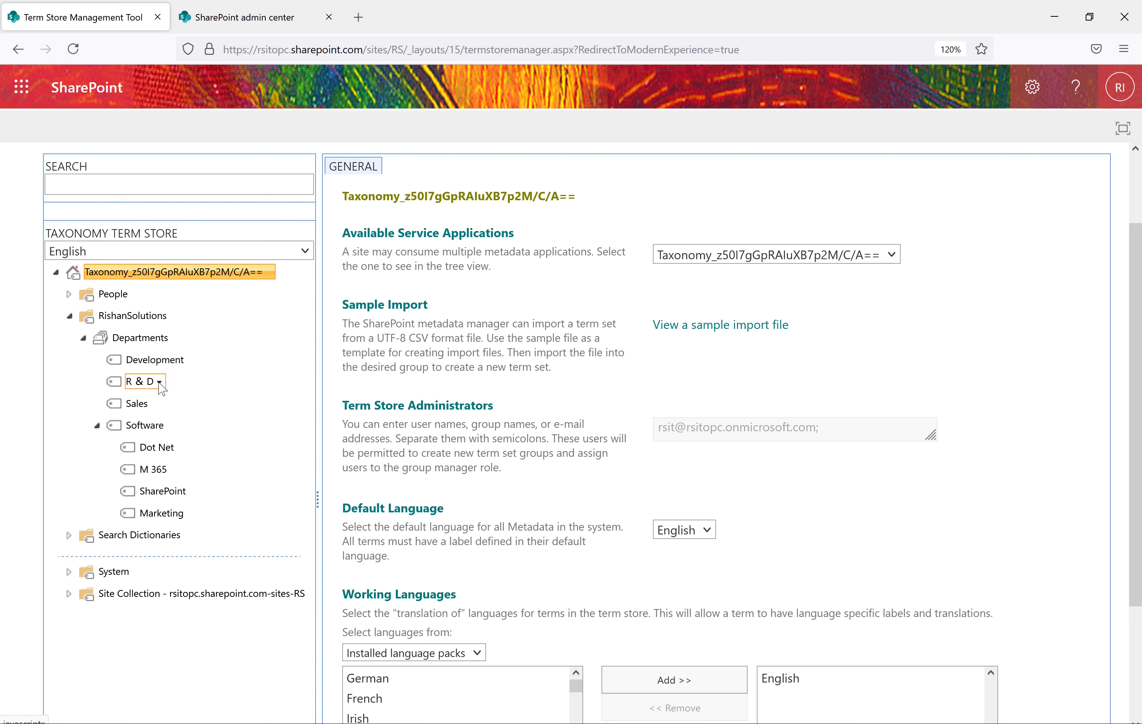
Move the Marketing term out of Software and back directly under the Departments term set.
click(186, 513)
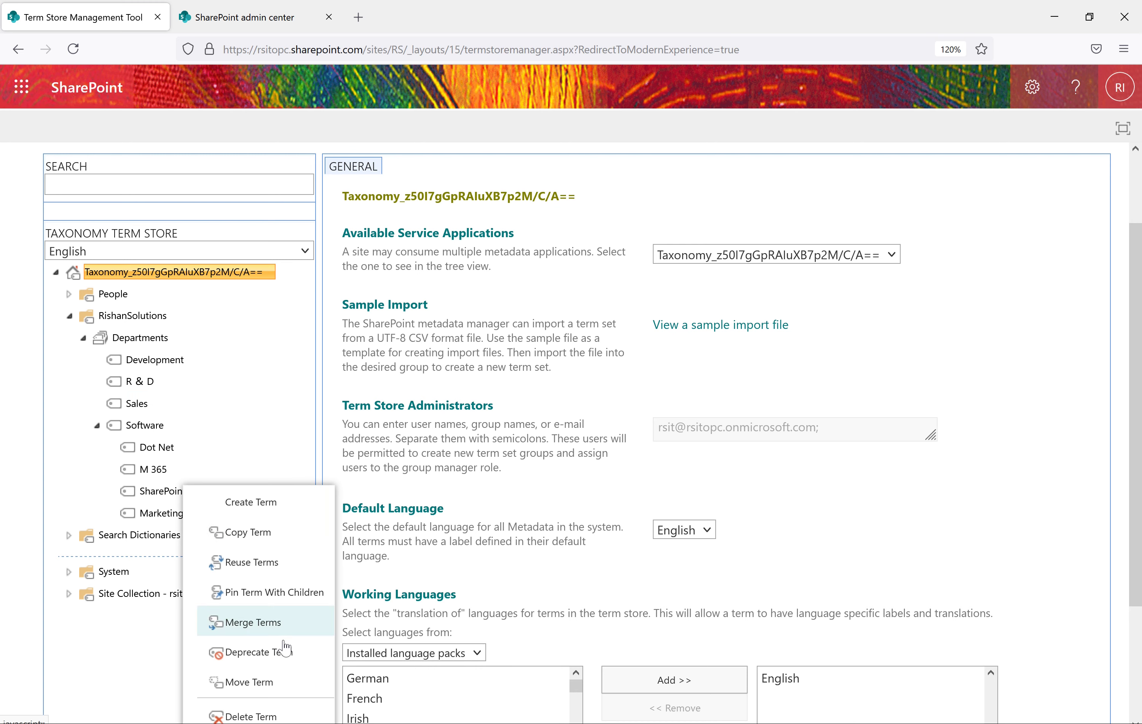
click(280, 688)
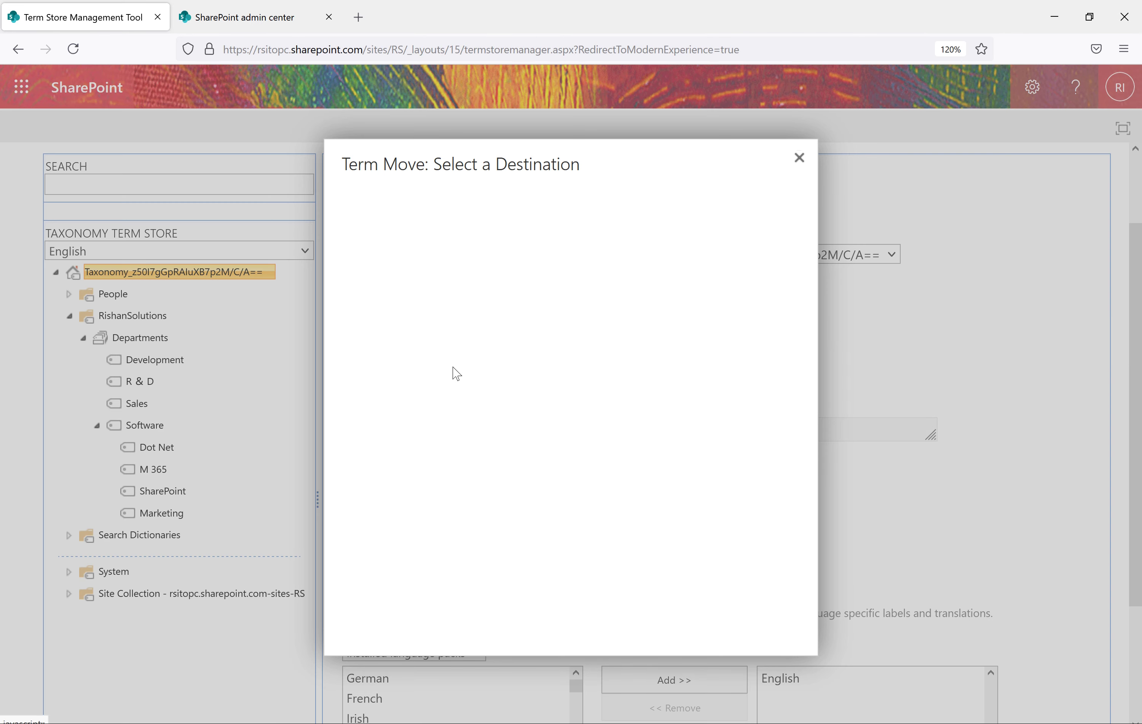
click(443, 364)
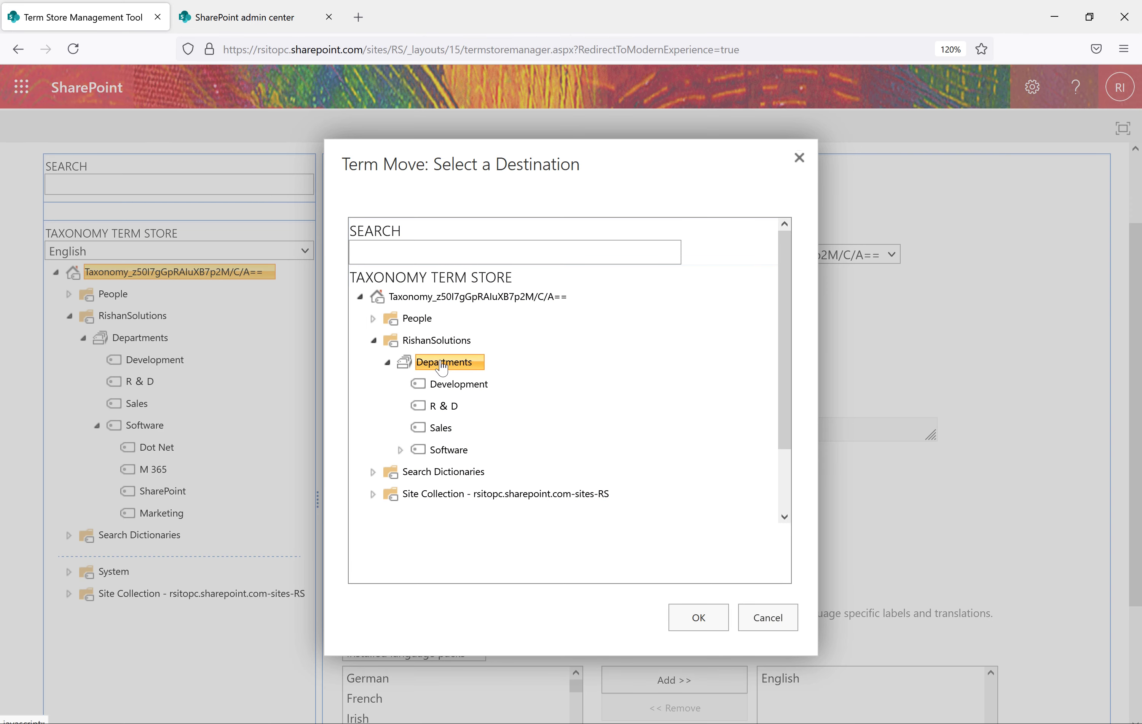
click(690, 617)
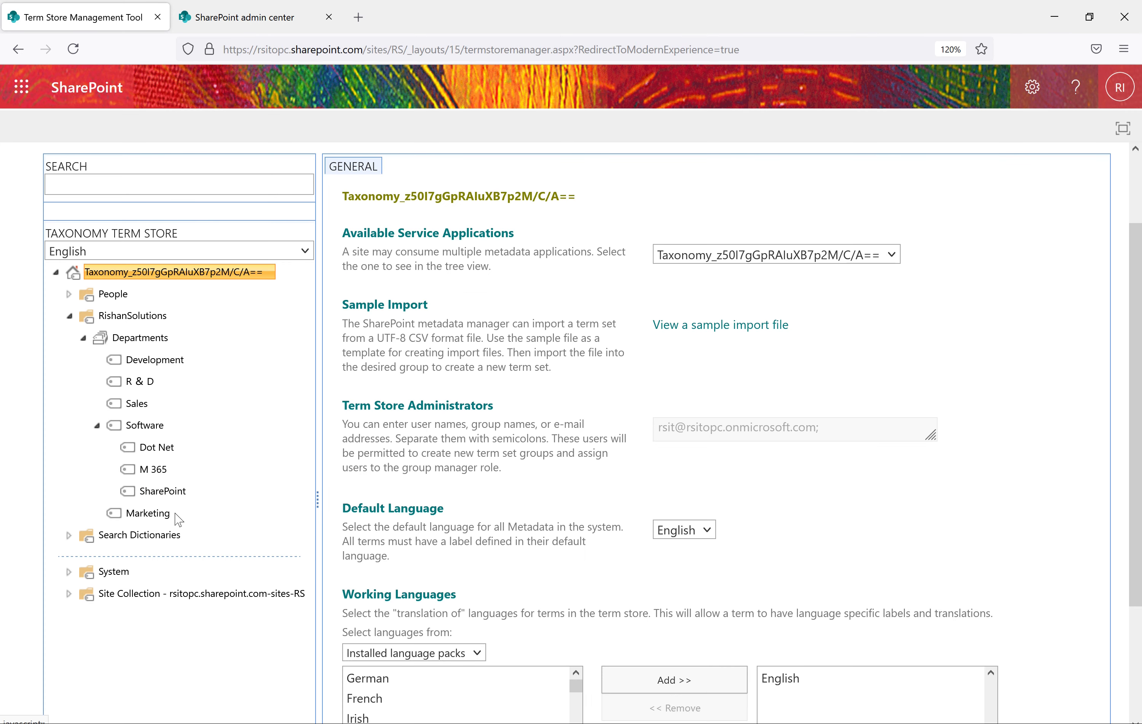
Collapse the Software term, and create a child term named Product Marketing under the Marketing term.
click(96, 427)
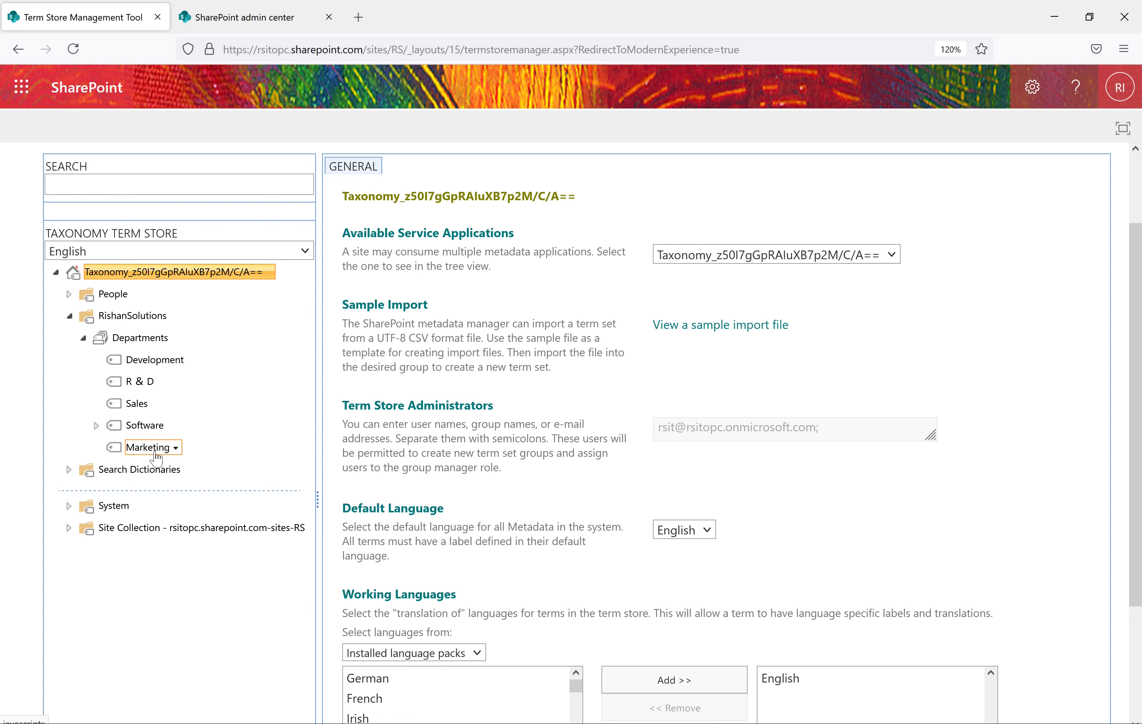
click(176, 448)
click(192, 467)
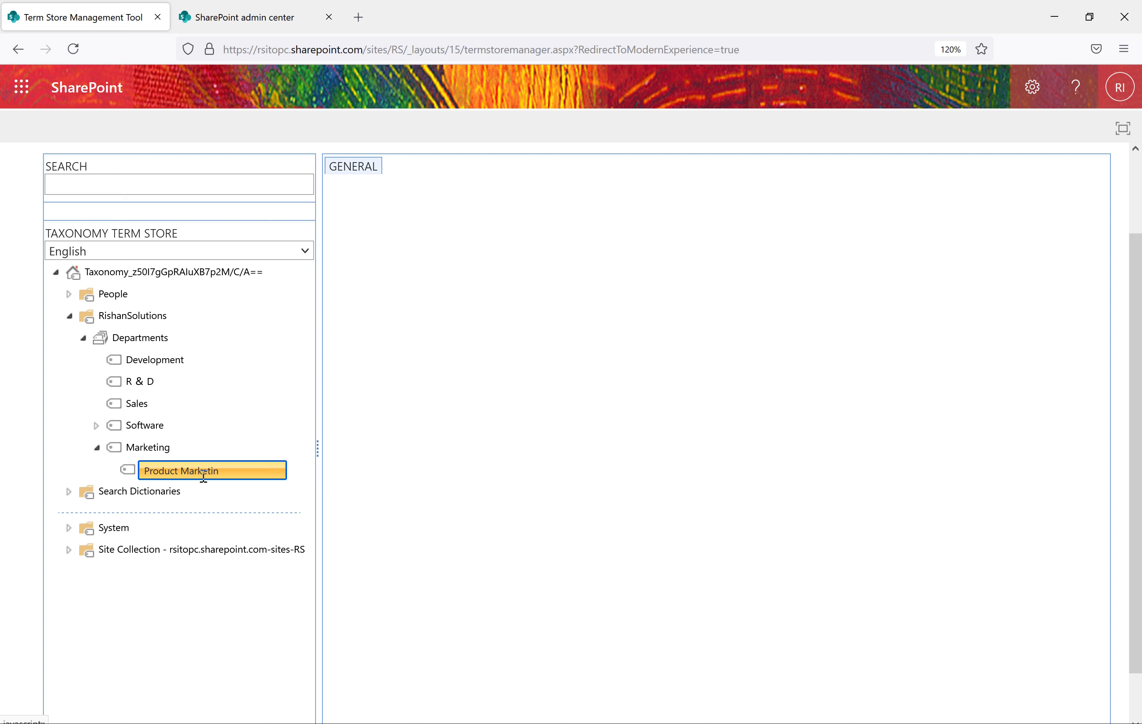
text(Product Marketing)
key(Return)
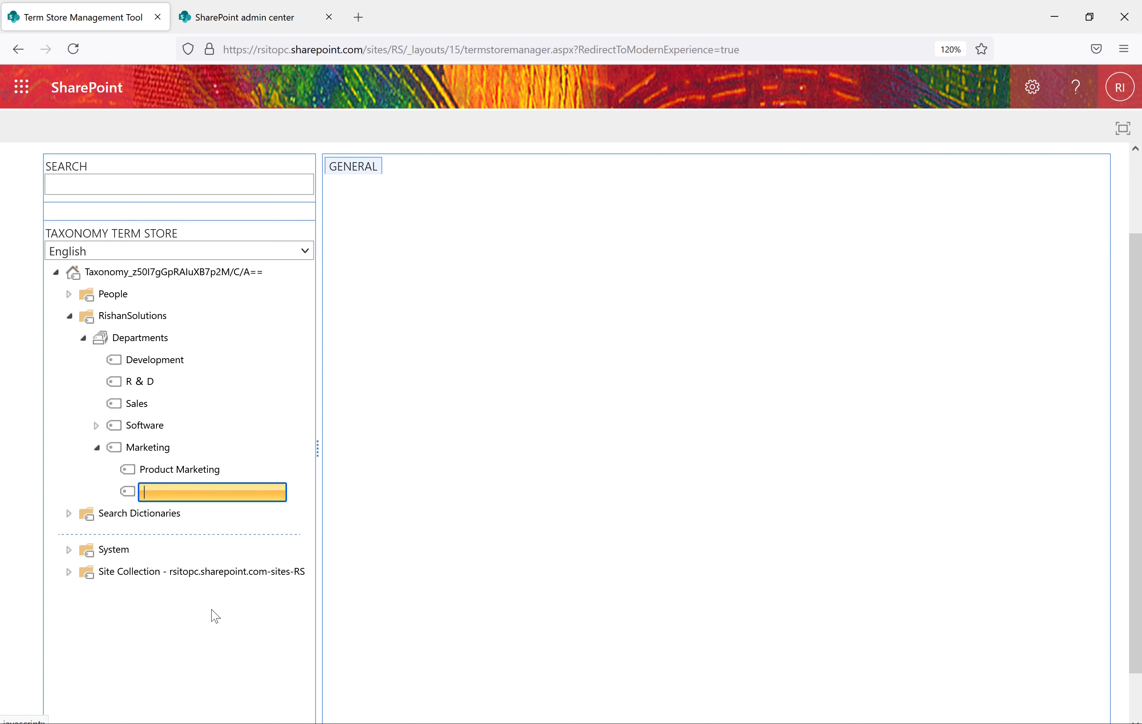
Discard the empty term entry and examine the Product Marketing term's general, navigation, term-driven page, faceted navigation and custom property settings.
click(208, 620)
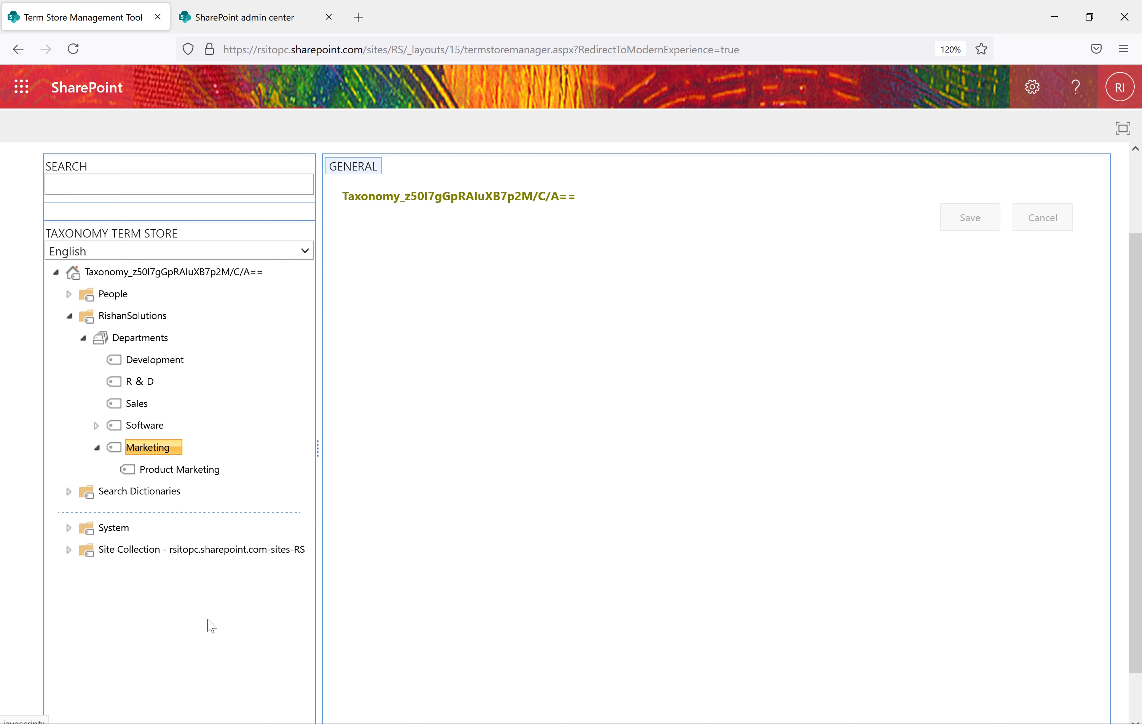
click(189, 472)
scroll(574, 530, down, 3)
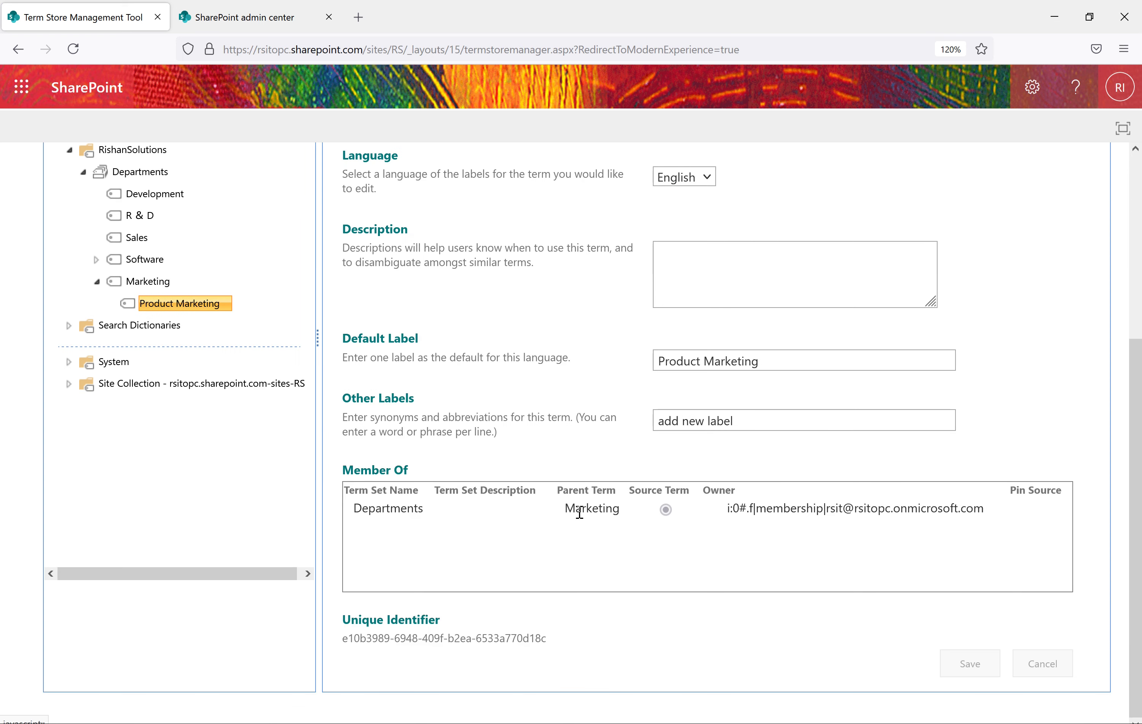
scroll(578, 511, up, 5)
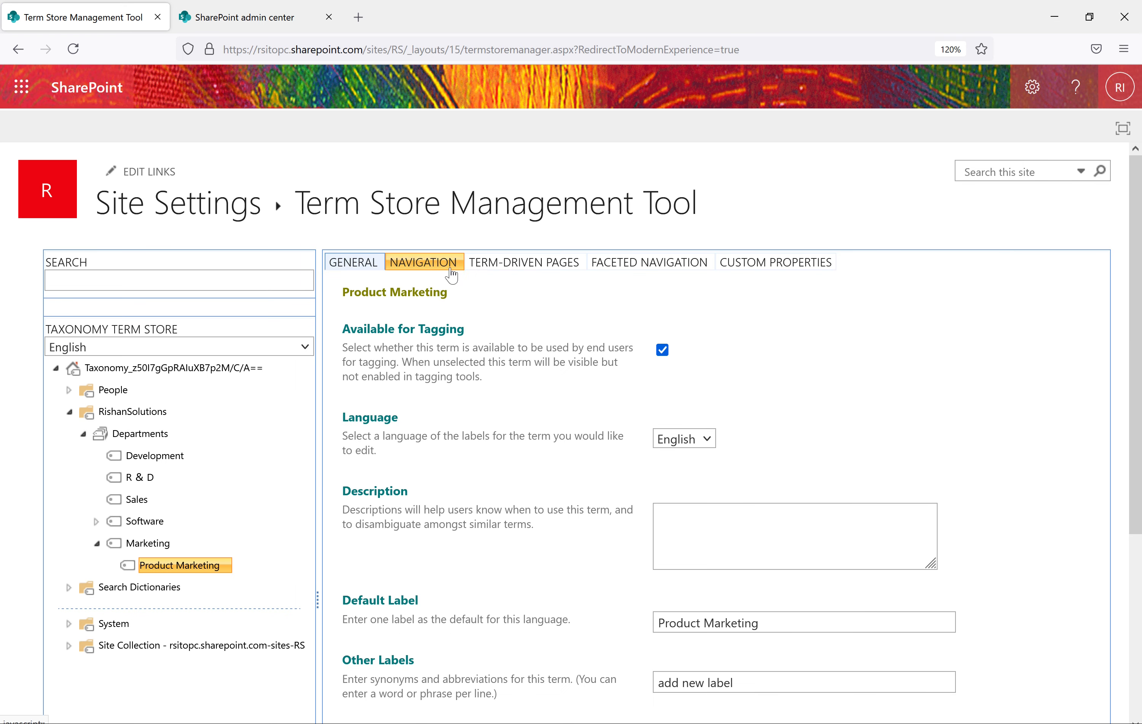
click(440, 264)
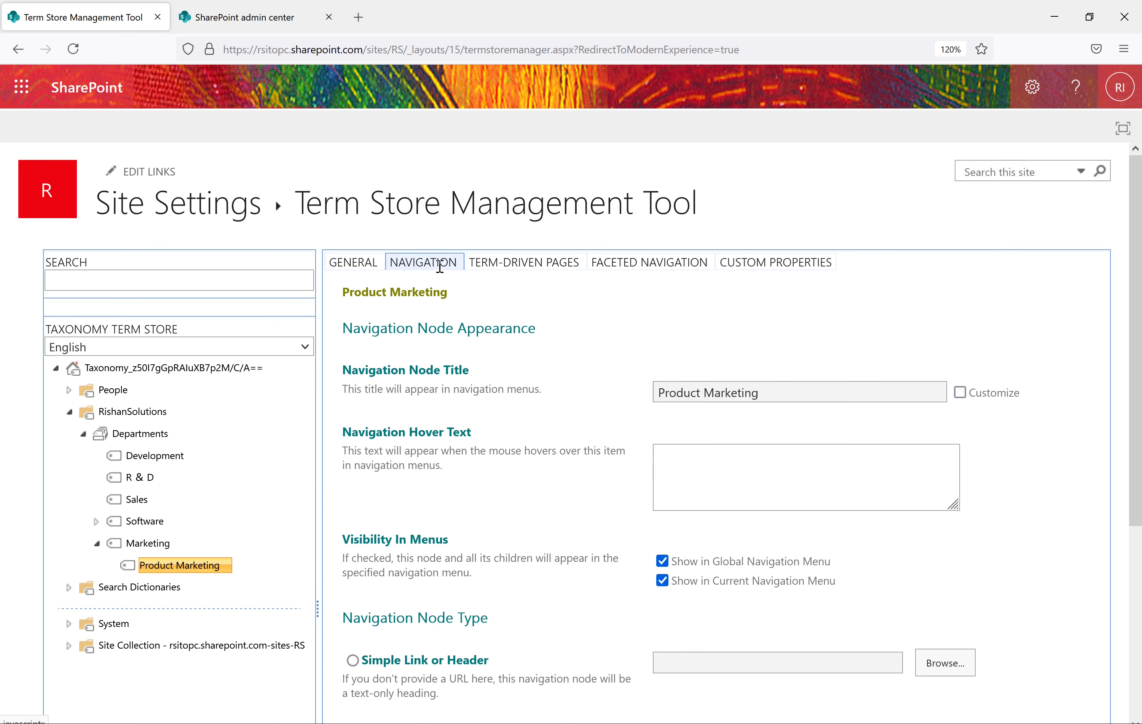
click(496, 262)
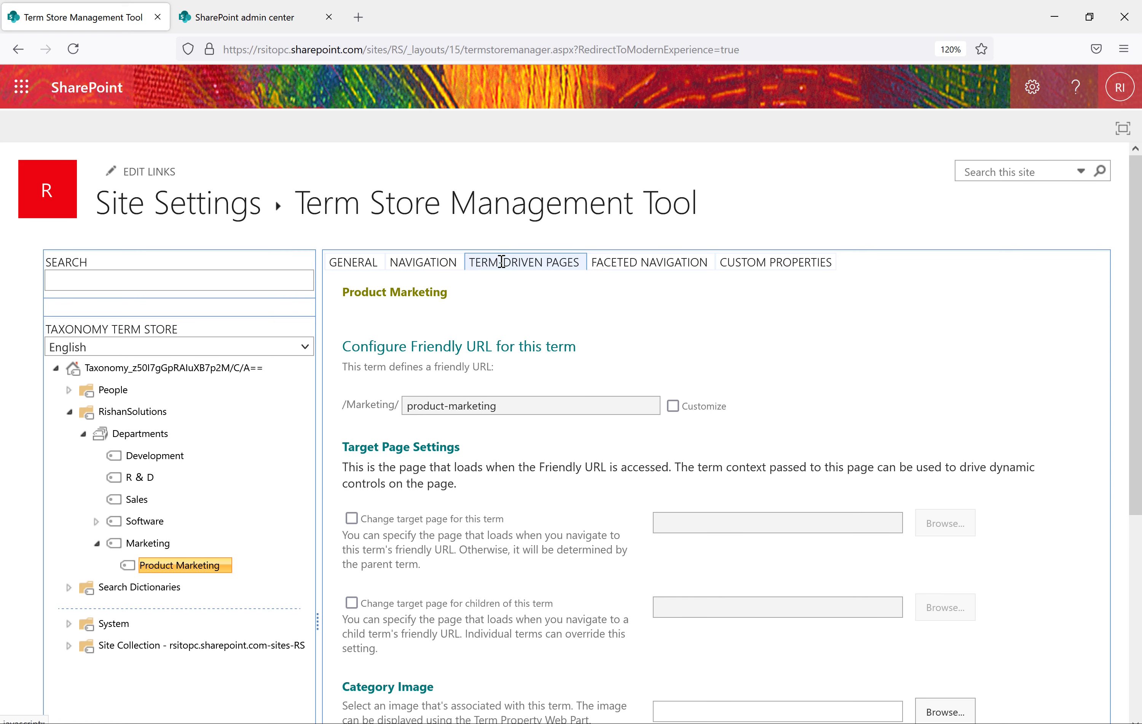
click(652, 271)
click(742, 260)
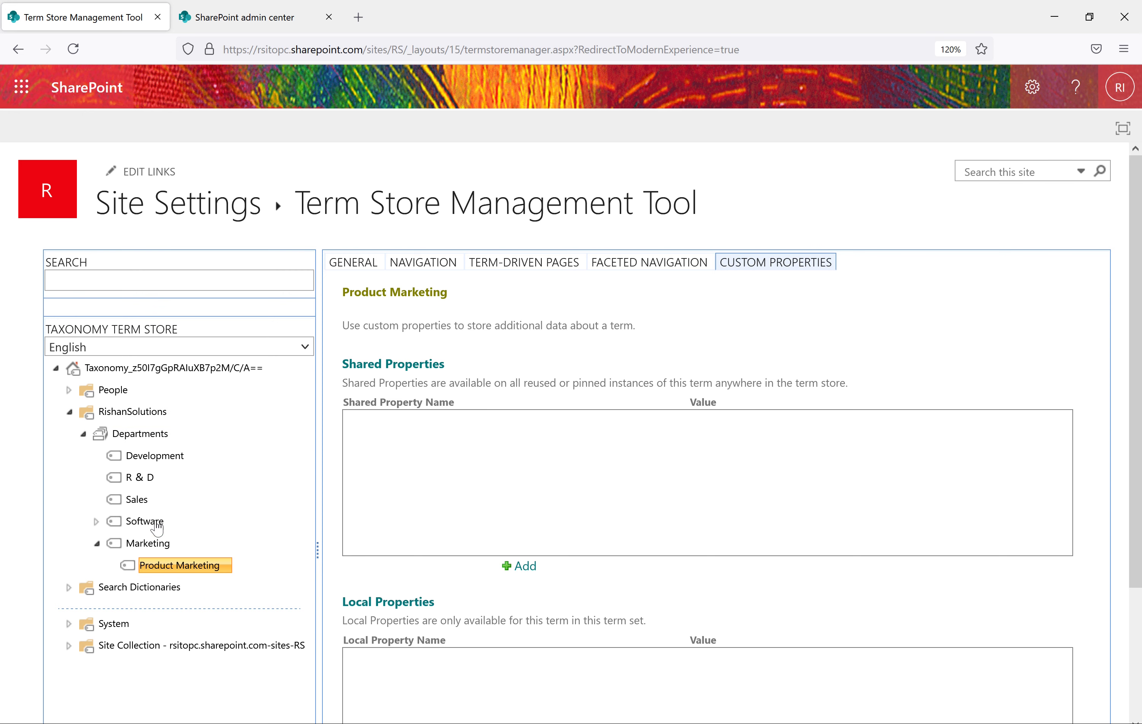
Go to the site contents and create a blank list named Company that shows in the site navigation.
click(1032, 87)
click(886, 236)
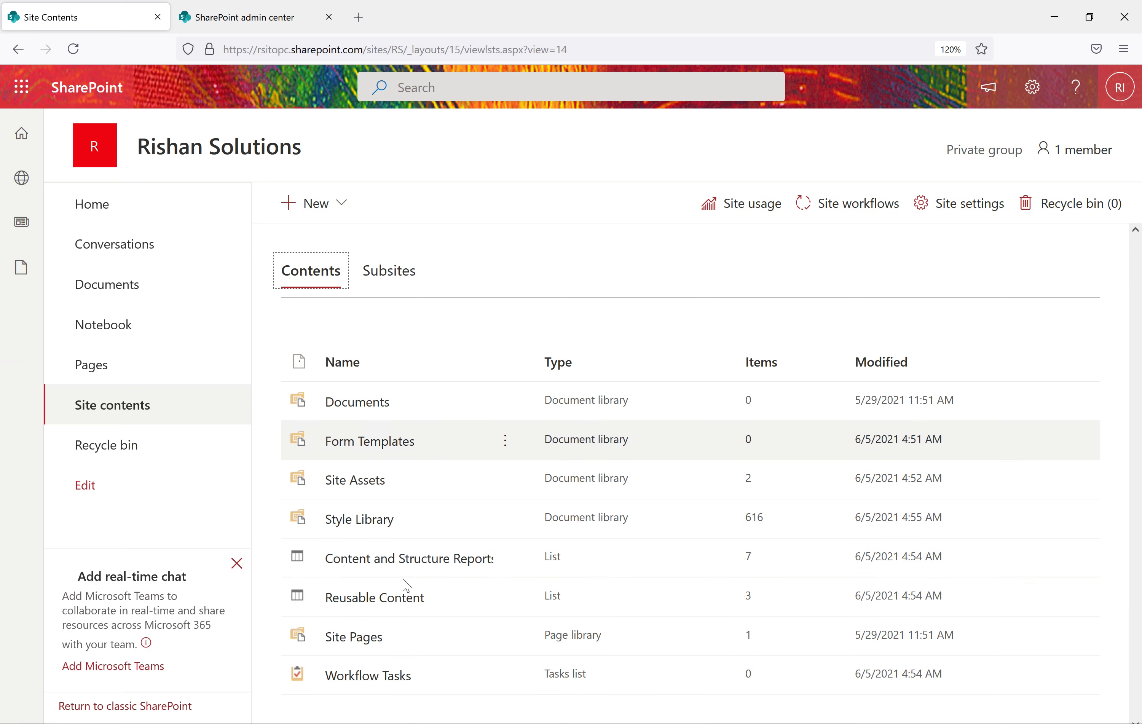
click(342, 203)
click(329, 240)
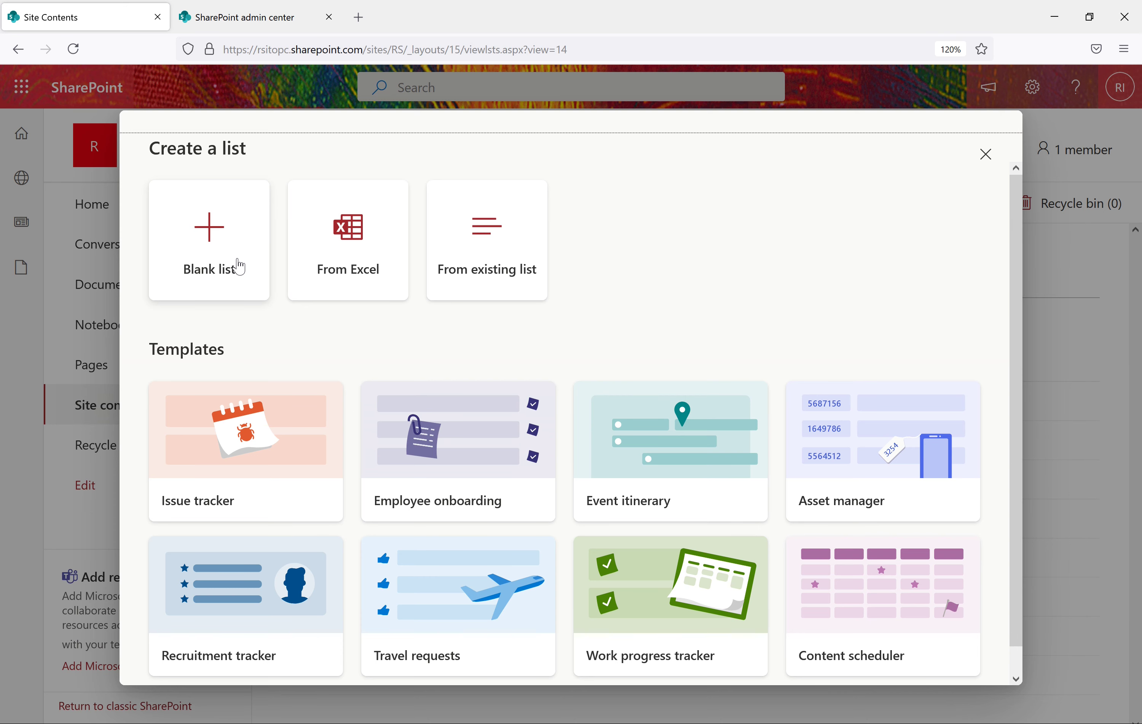
click(230, 276)
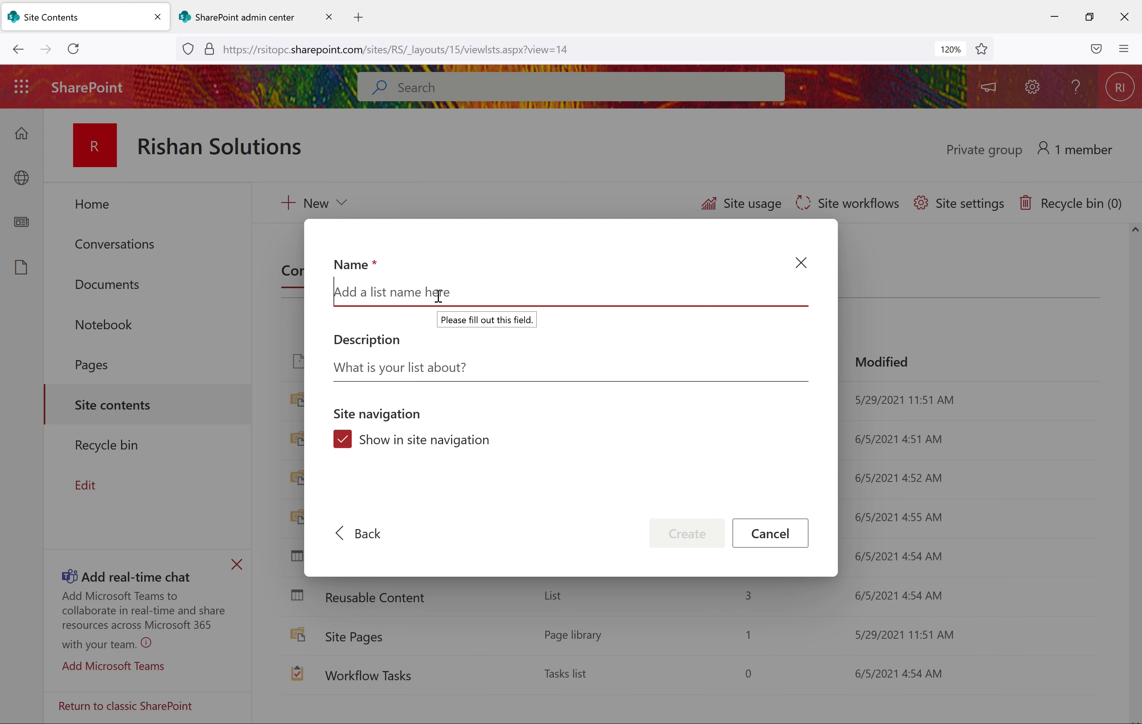
text(Company)
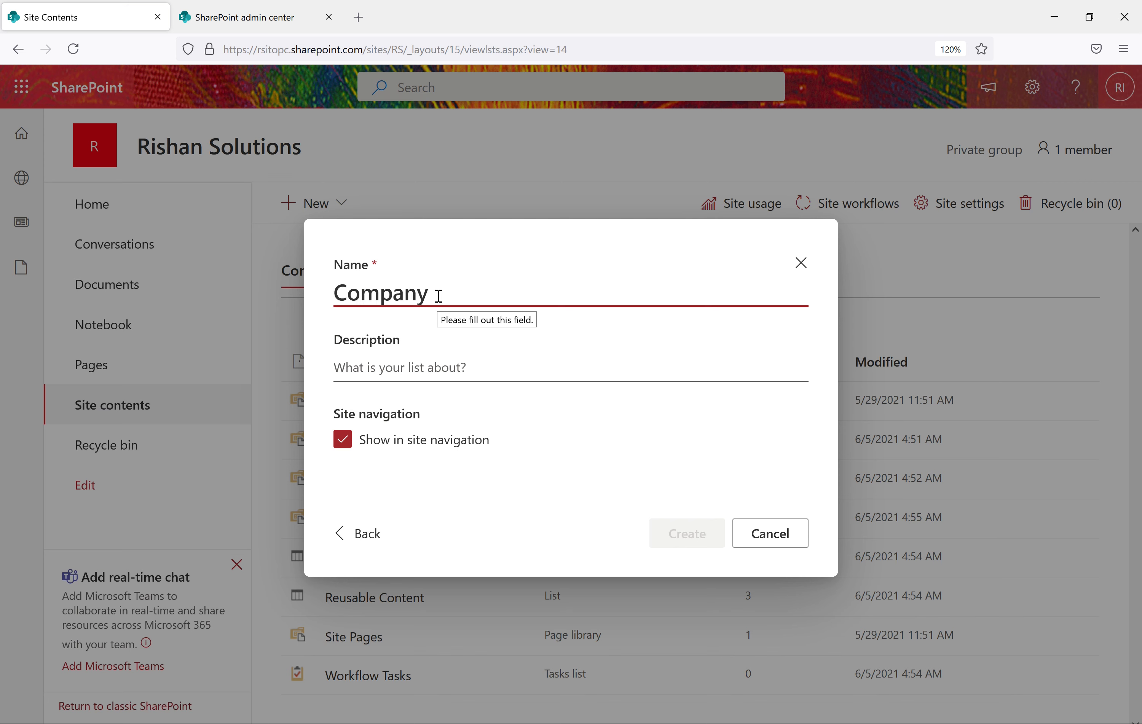
click(680, 535)
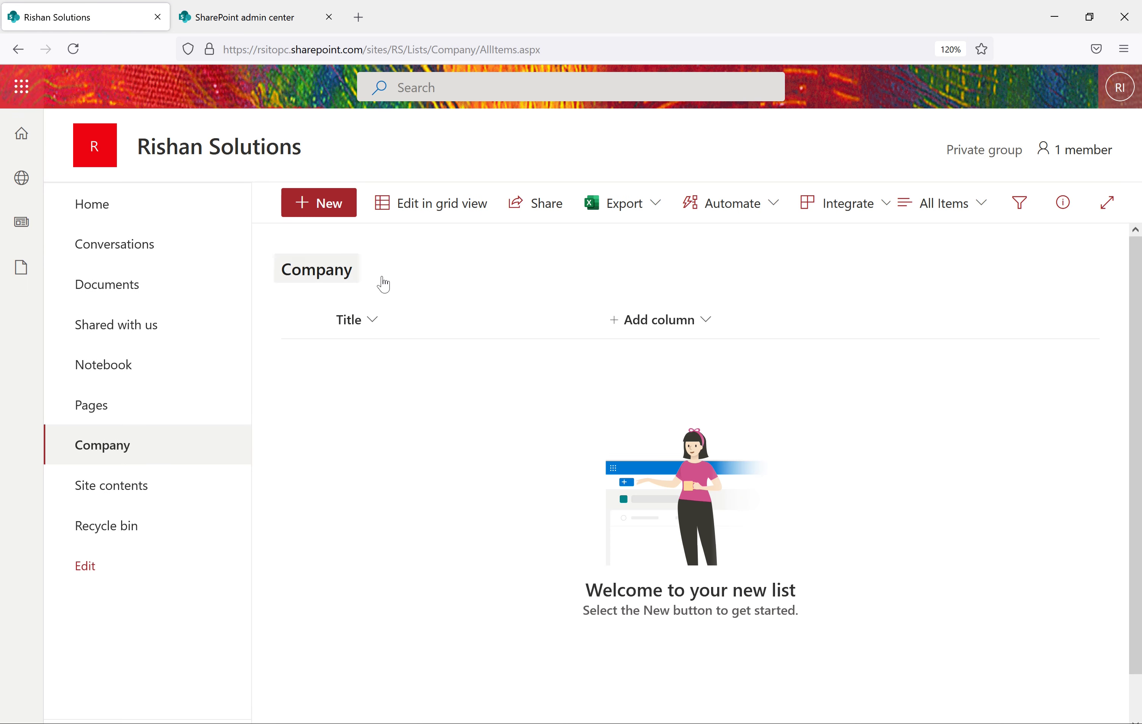
Start a new column named LOB in the Company list and set its type to Managed Metadata.
click(703, 321)
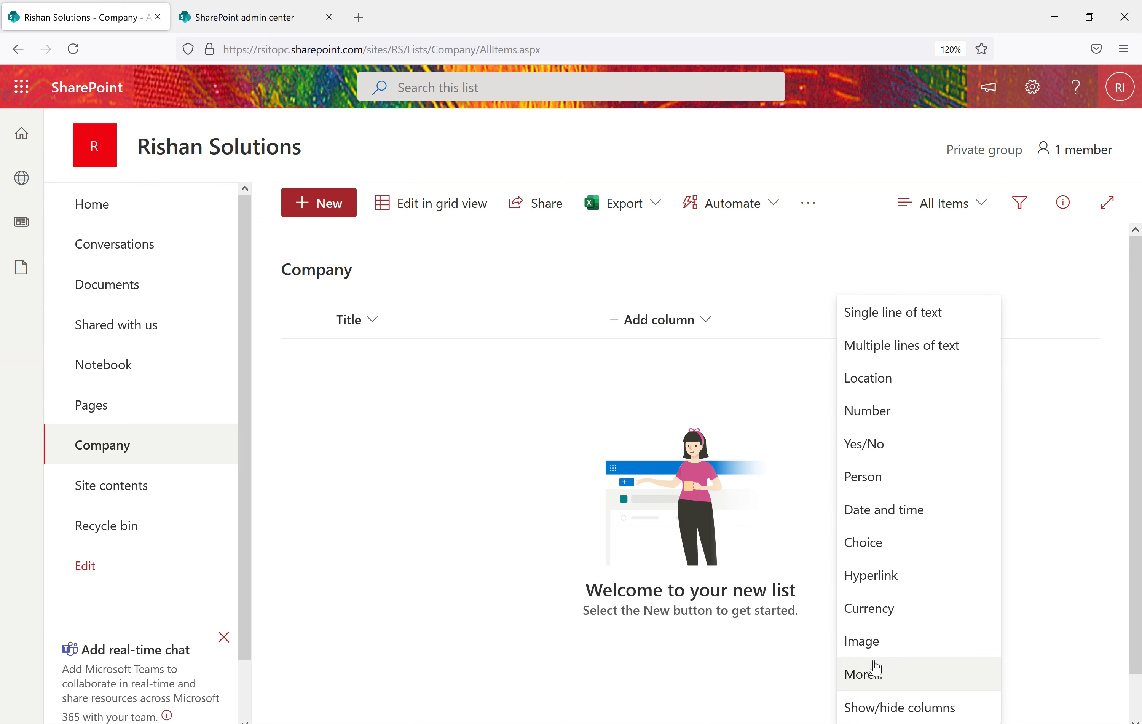
click(875, 674)
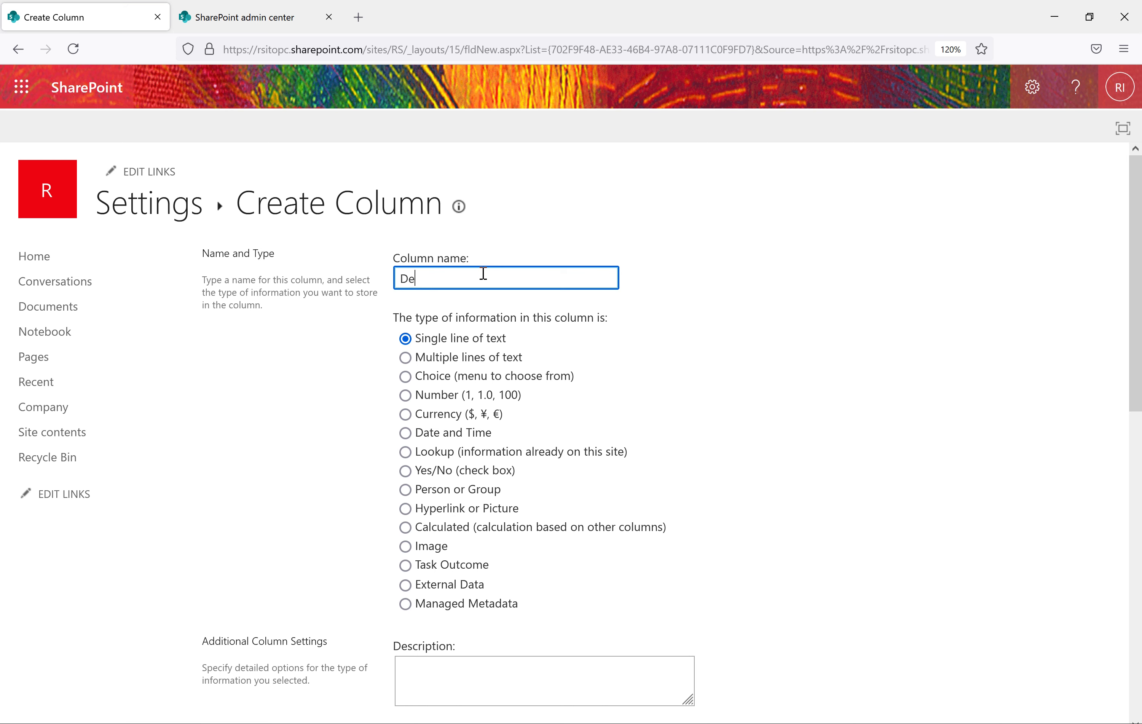
text(men)
key(BackSpace)
key(BackSpace)
key(BackSpace)
key(BackSpace)
key(BackSpace)
key(BackSpace)
key(BackSpace)
key(BackSpace)
key(BackSpace)
click(747, 367)
scroll(463, 504, down, 2)
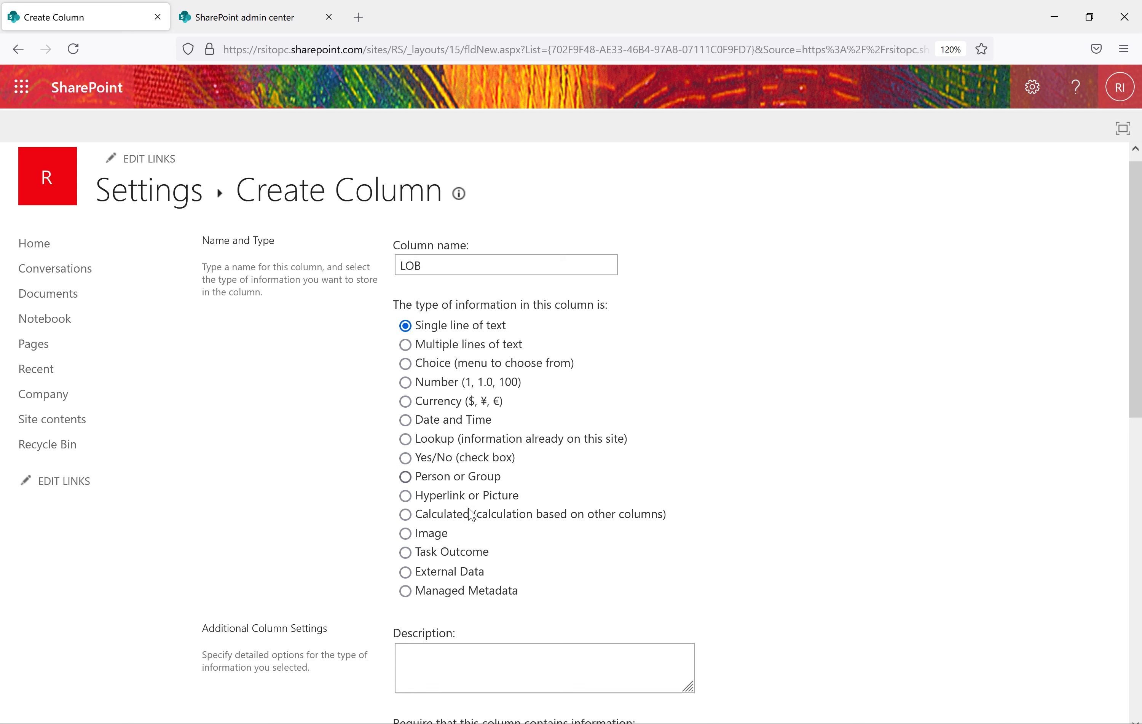
drag(441, 186, 358, 176)
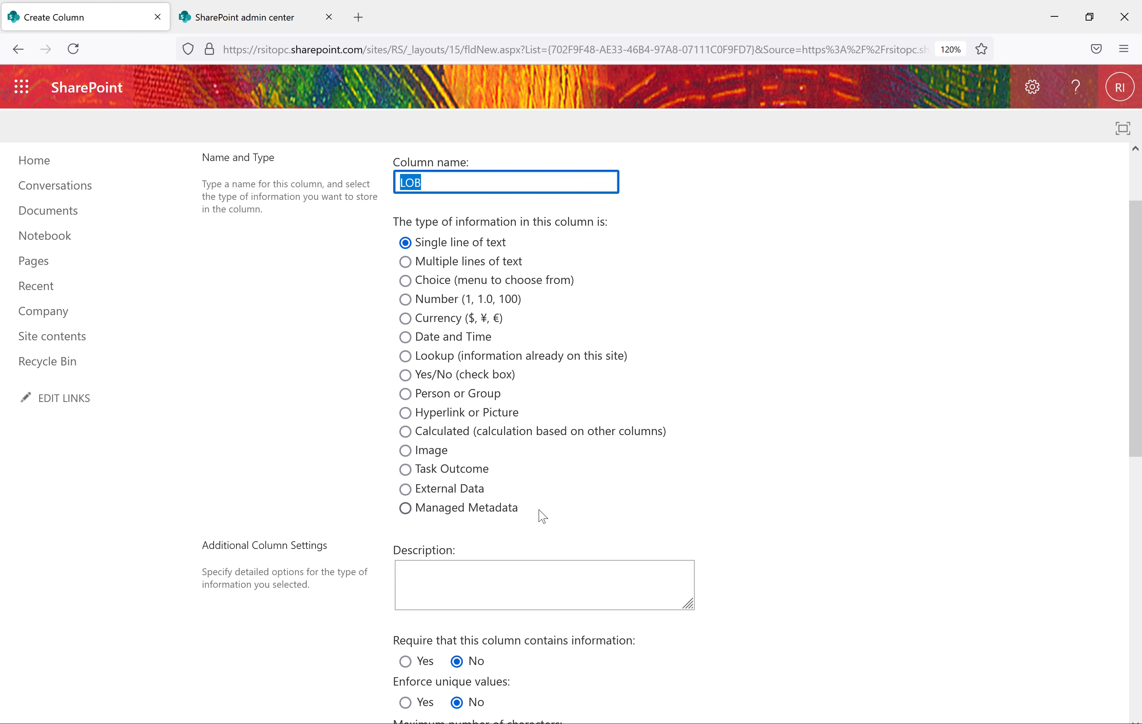
click(406, 508)
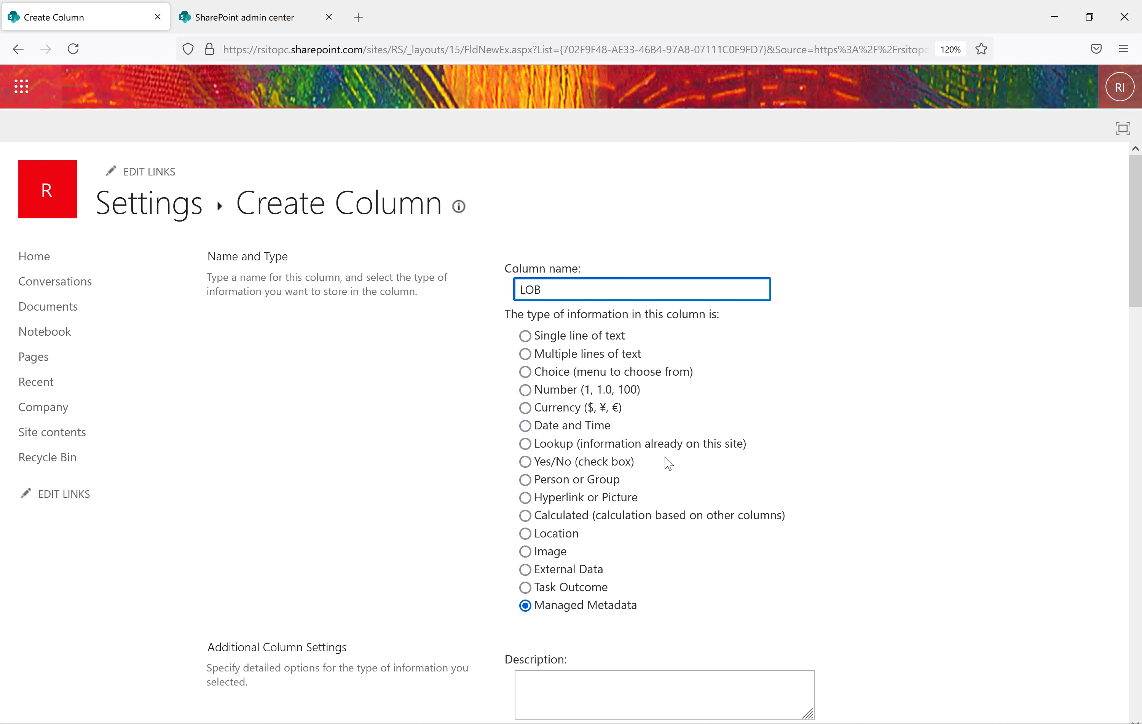
Allow multiple values in the LOB column and review its display format options.
scroll(665, 462, down, 6)
click(608, 317)
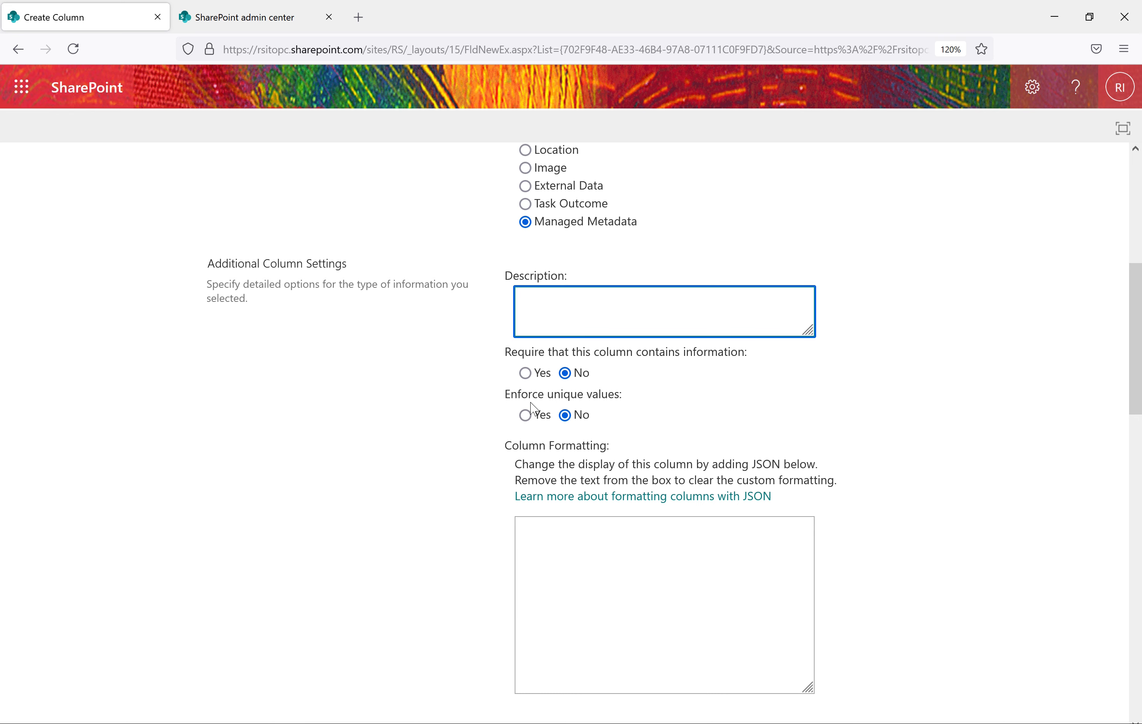
scroll(757, 337, down, 5)
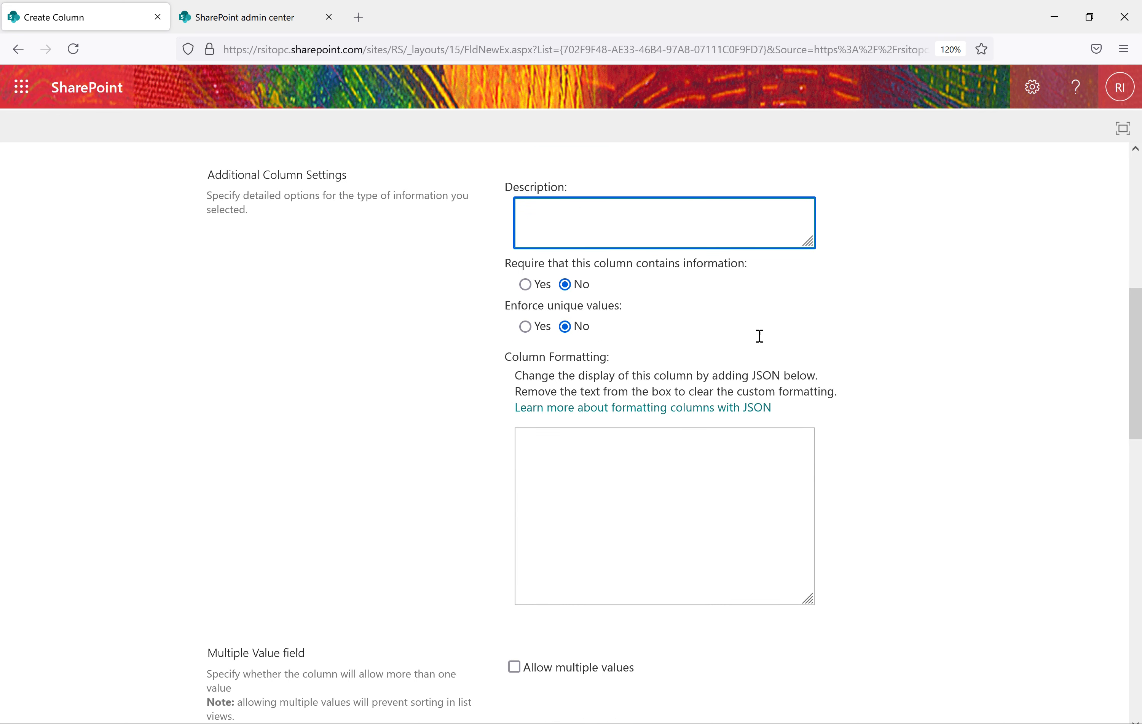
scroll(758, 335, down, 1)
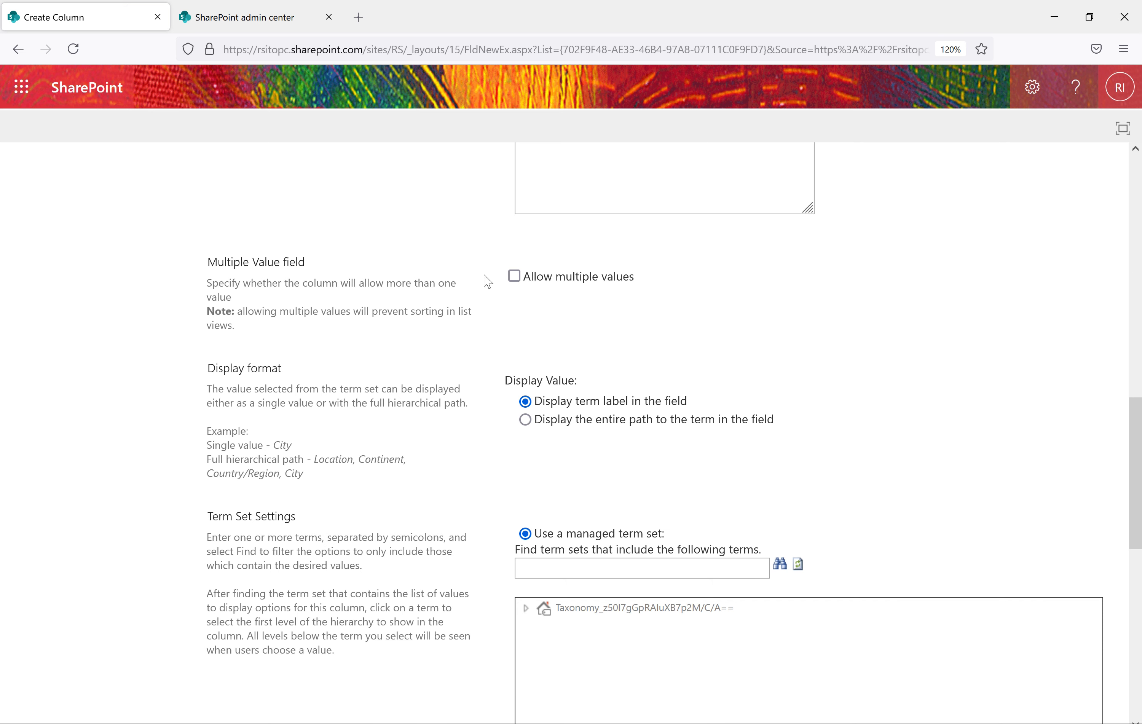
click(519, 281)
drag(287, 369, 206, 379)
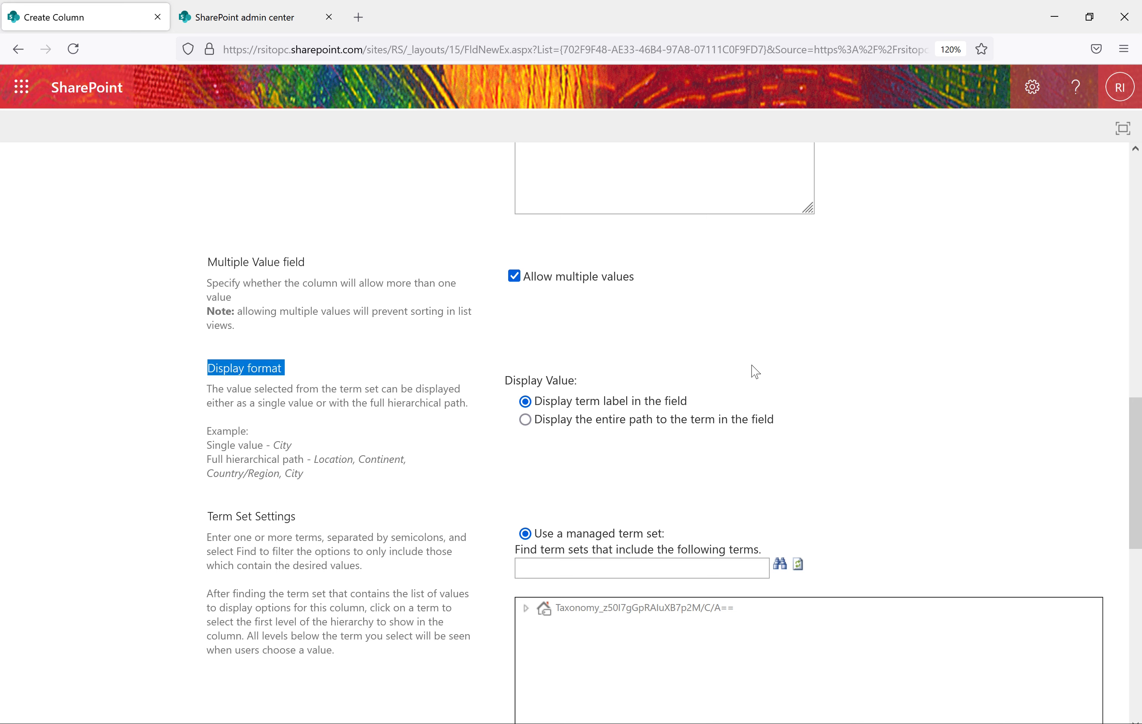
drag(701, 401, 543, 403)
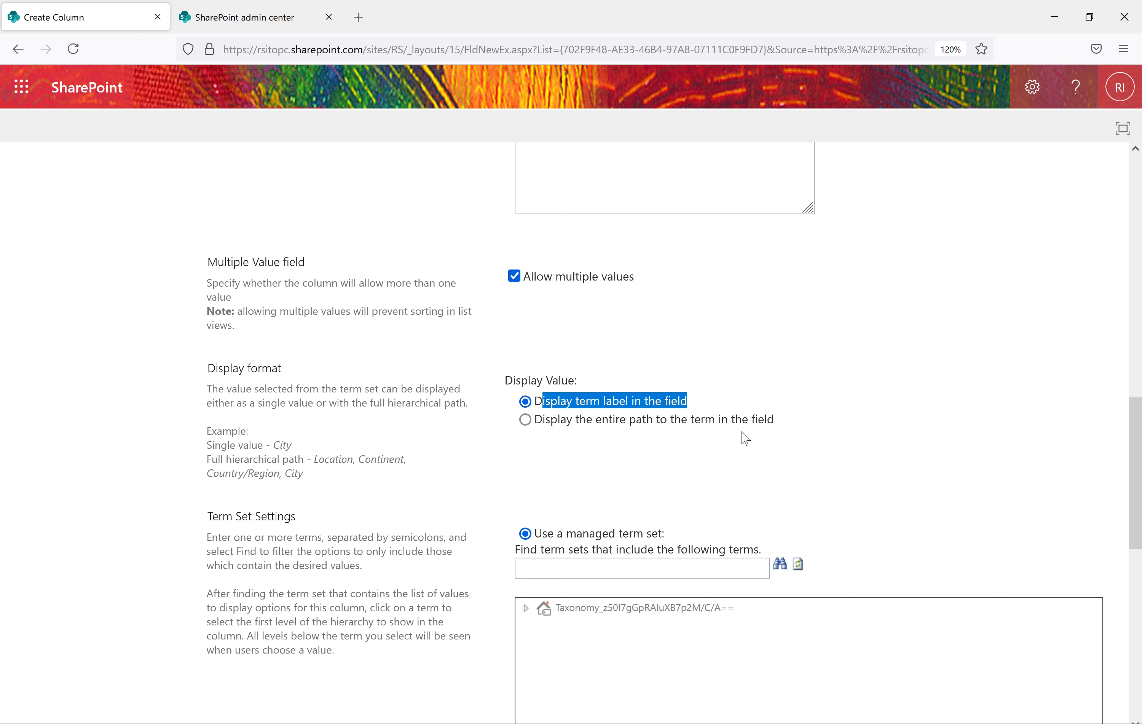
drag(793, 425, 543, 428)
drag(699, 400, 539, 410)
scroll(601, 416, down, 4)
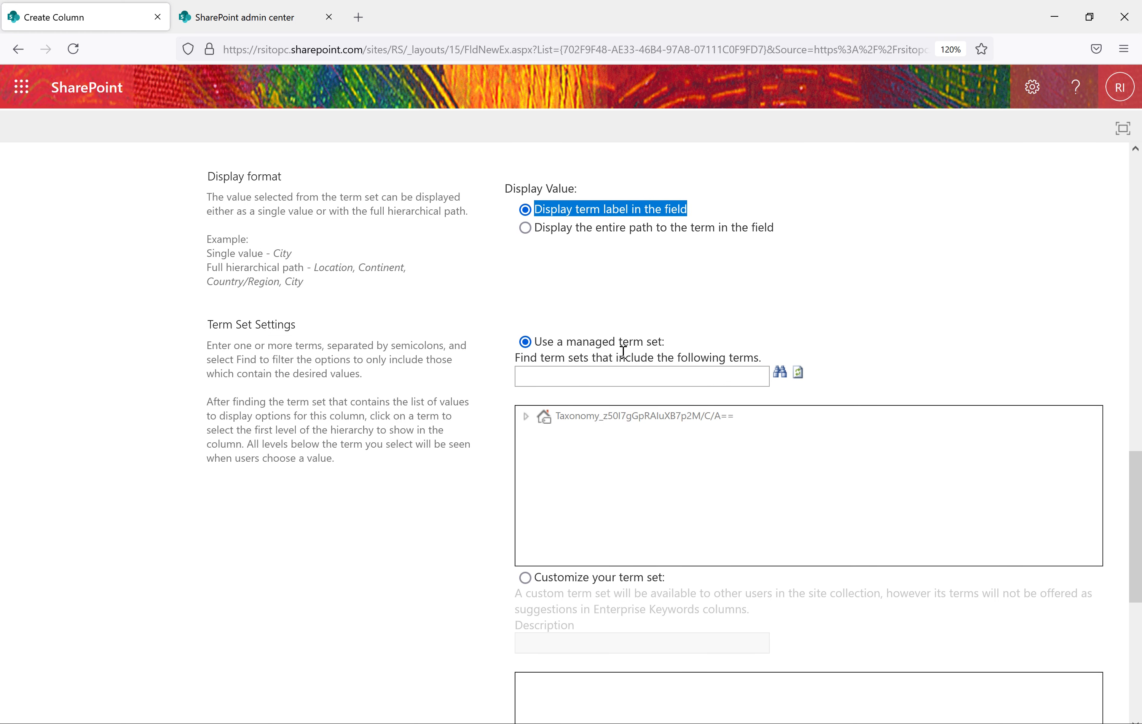
Browse the taxonomy tree to RishanSolutions, select its Departments term set, and collapse the group again.
click(526, 417)
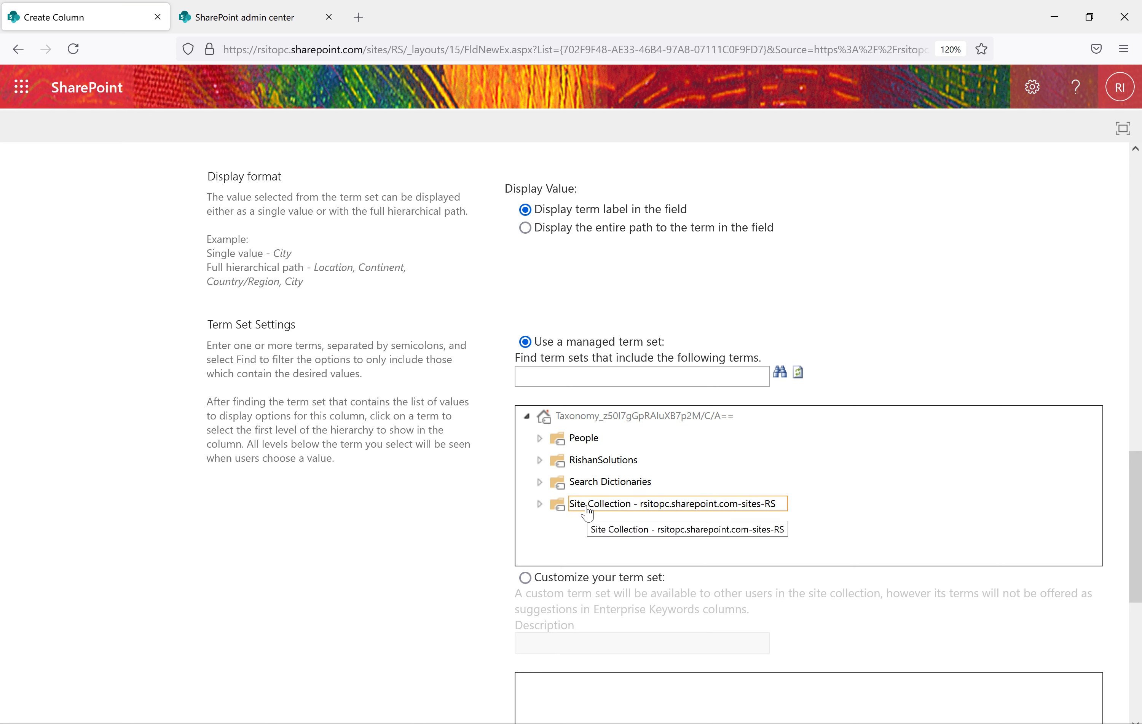
click(539, 461)
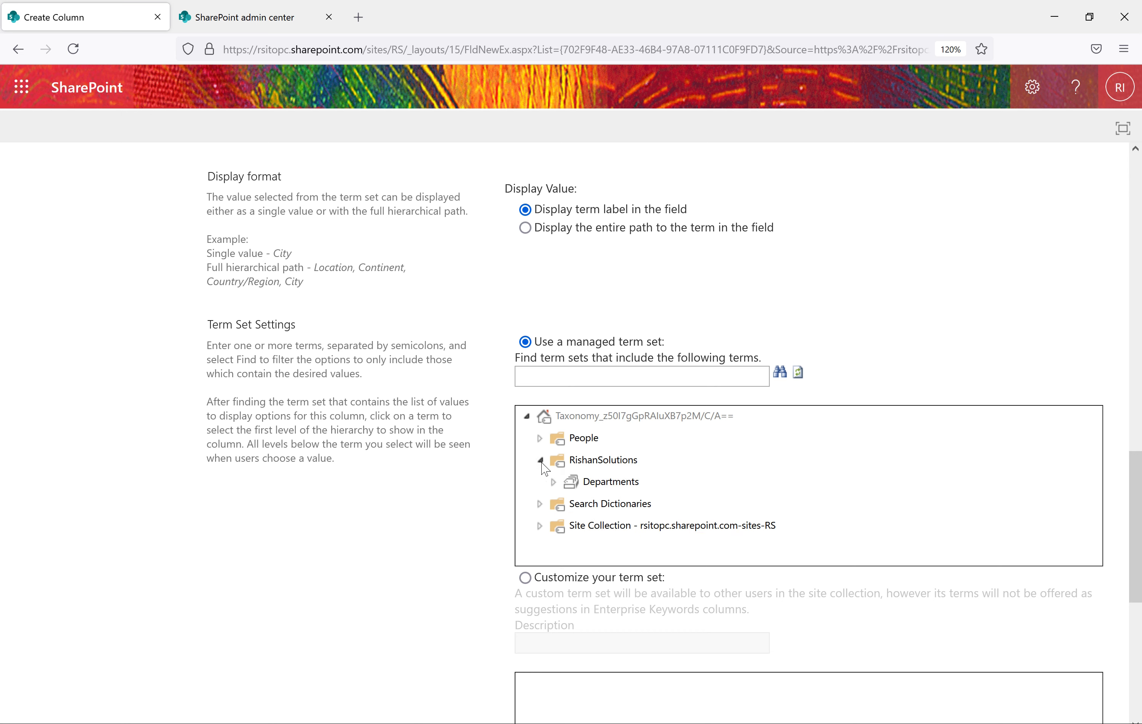
click(611, 483)
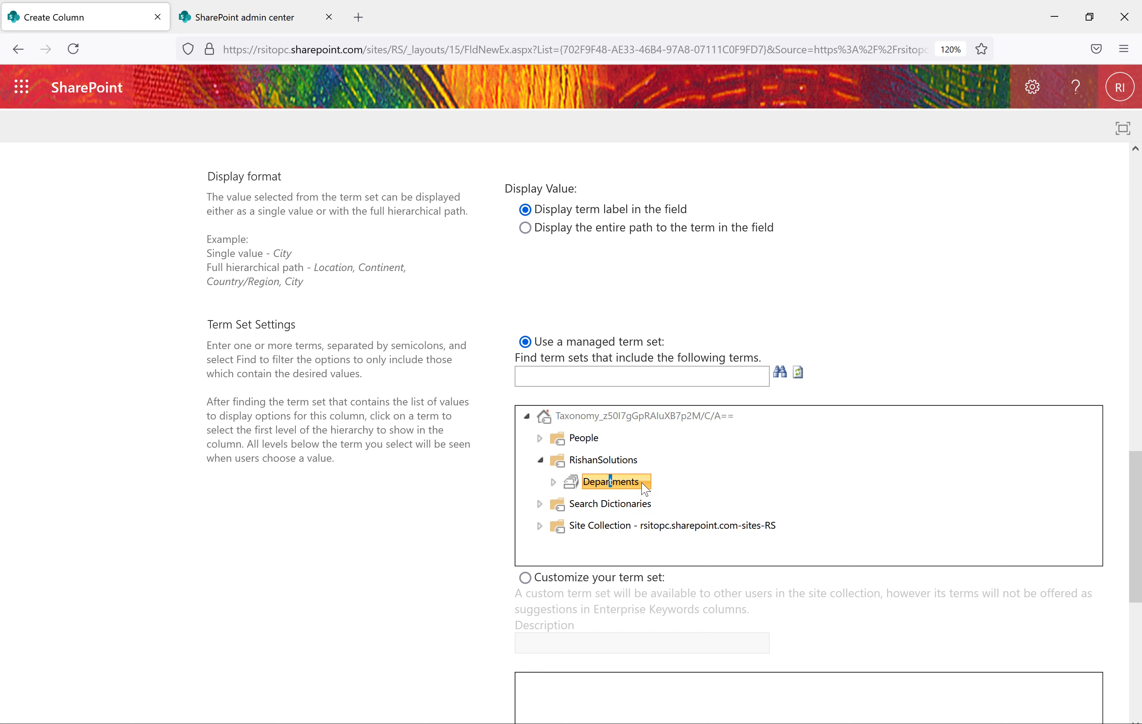
click(527, 417)
click(528, 416)
click(544, 460)
Search the term sets for departments, select the Departments term set under RishanSolutions, and create the LOB column.
click(604, 376)
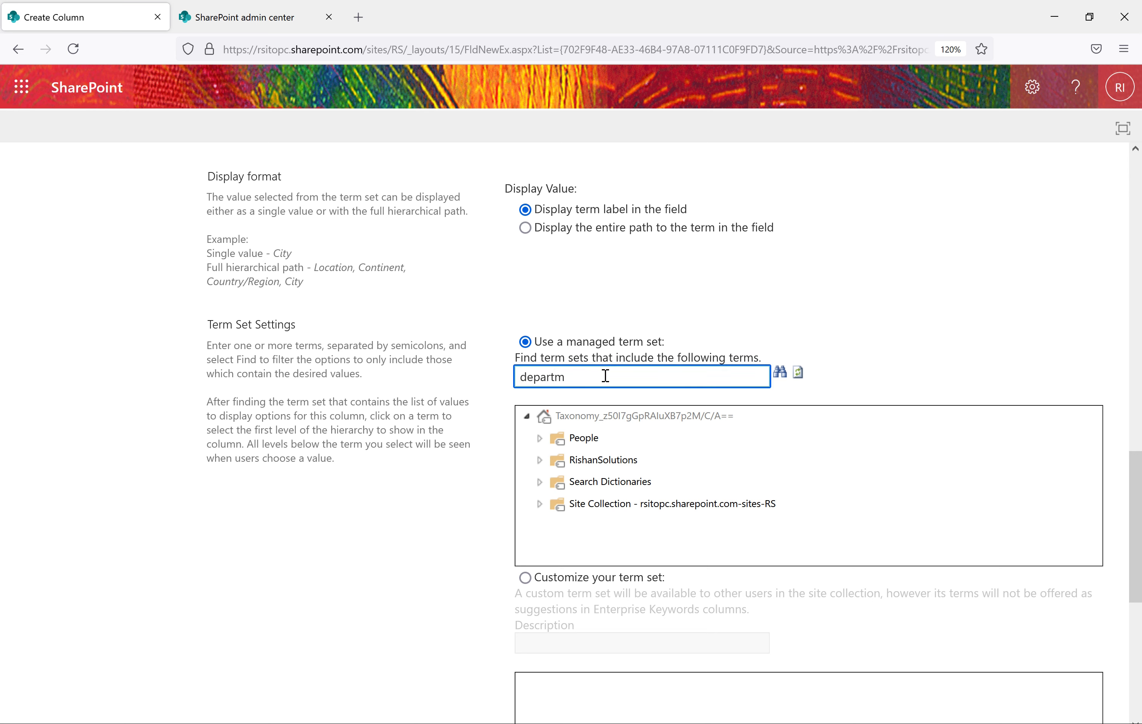
text(departments)
click(779, 378)
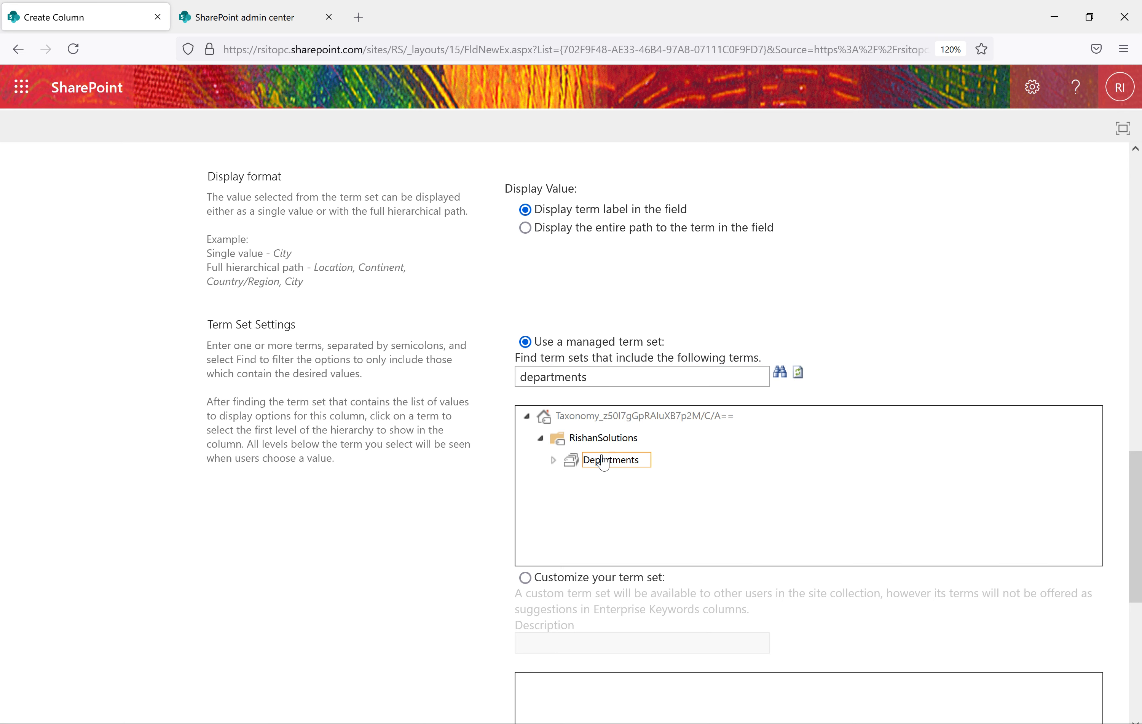
click(604, 464)
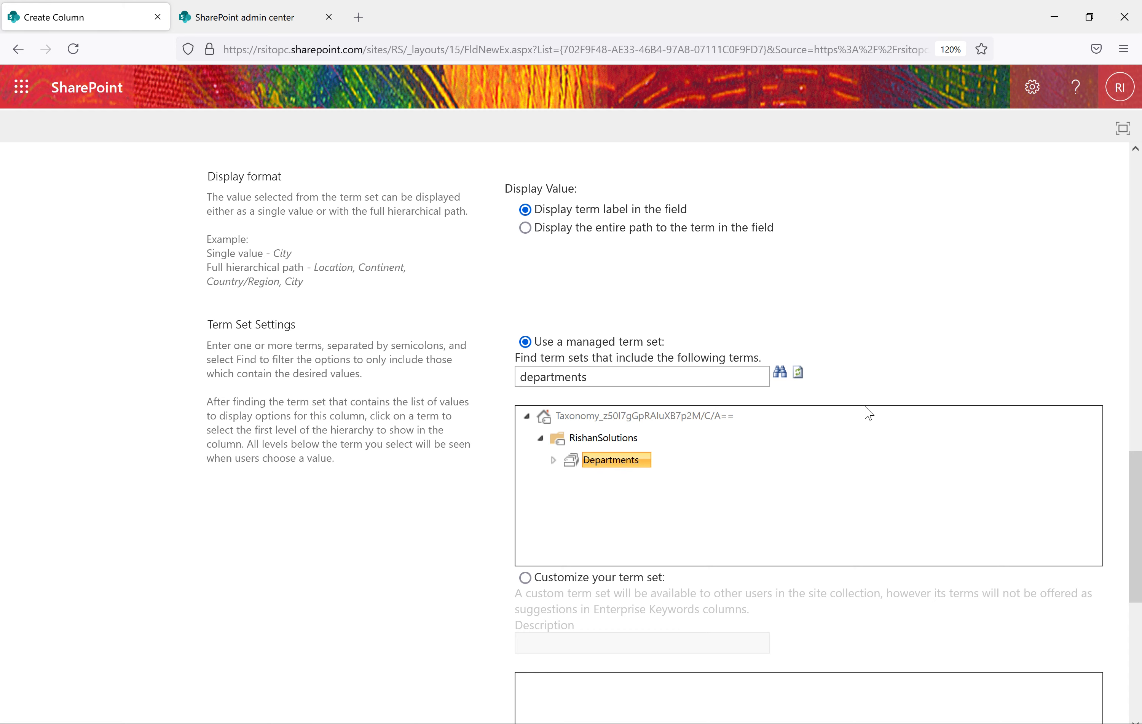
scroll(868, 413, down, 6)
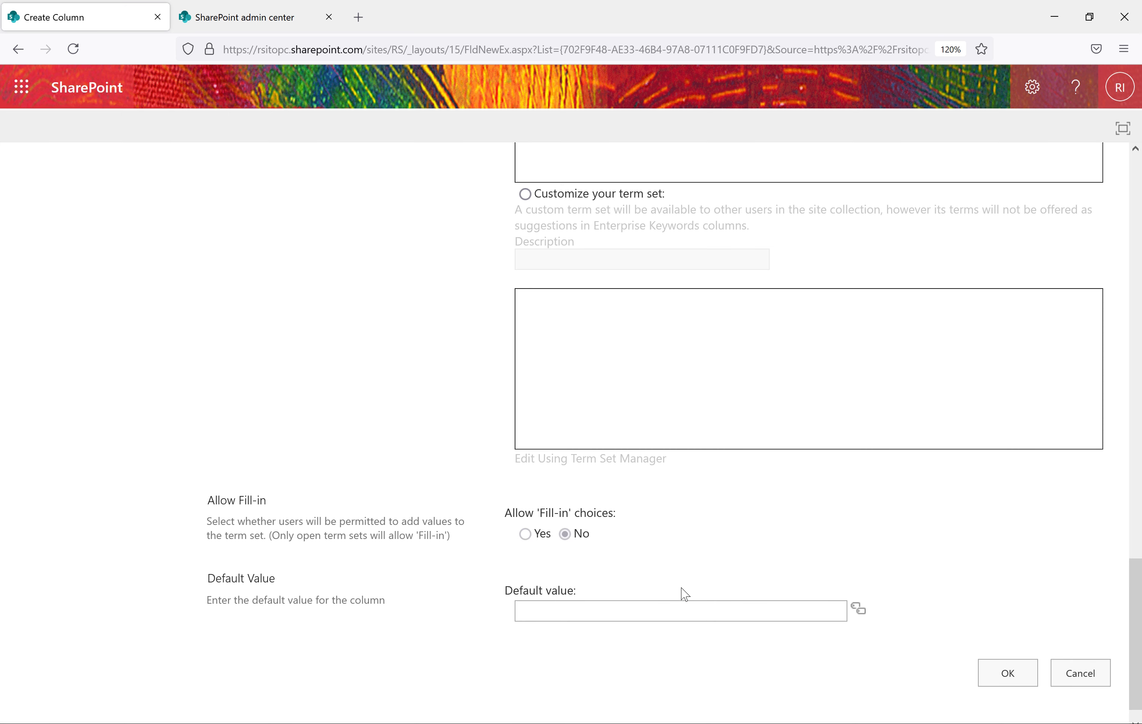
click(1008, 673)
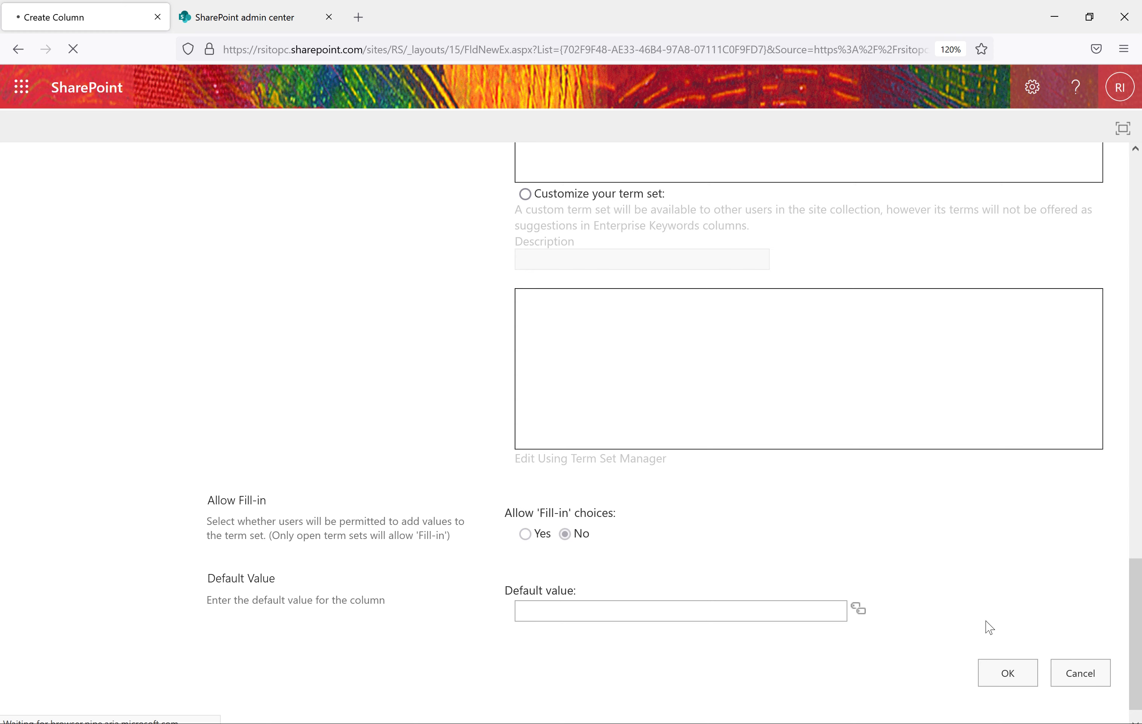
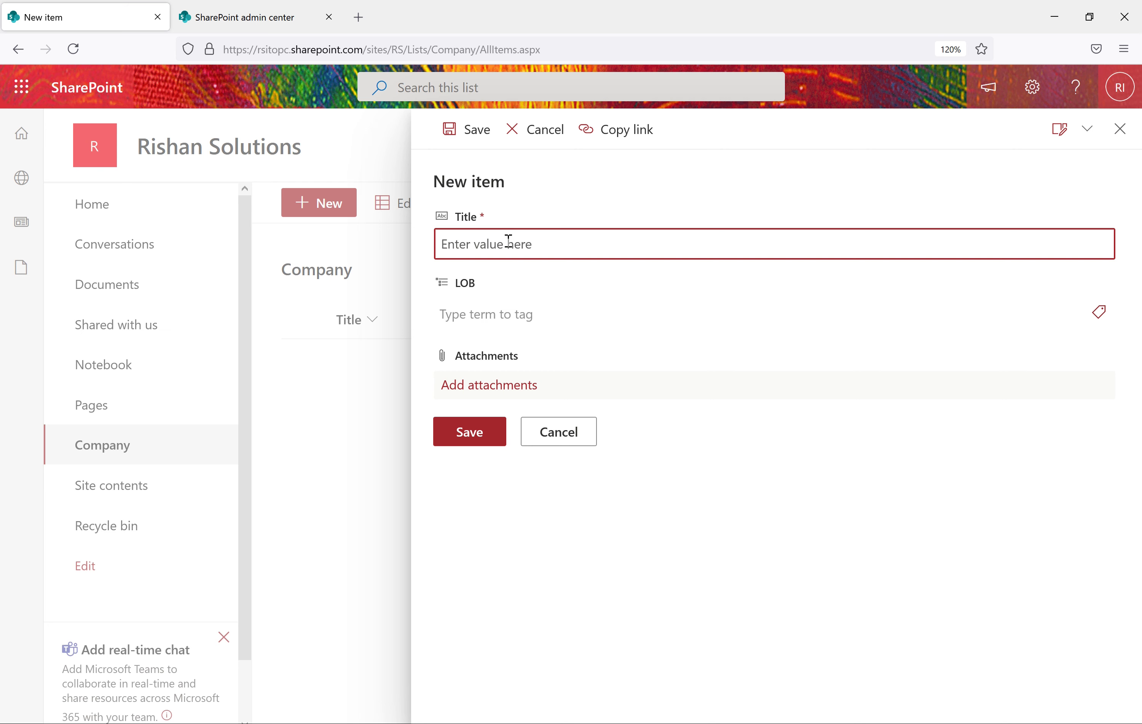
Enter Test as the title of the new Company list item.
text(Test)
click(479, 286)
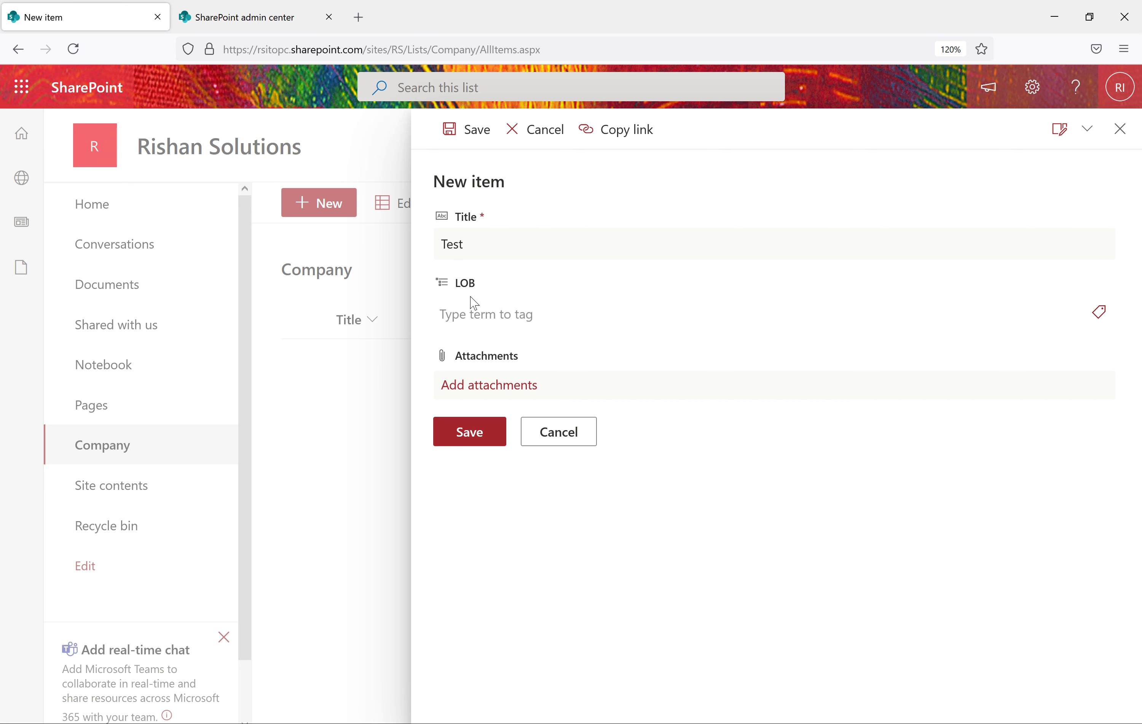
click(536, 320)
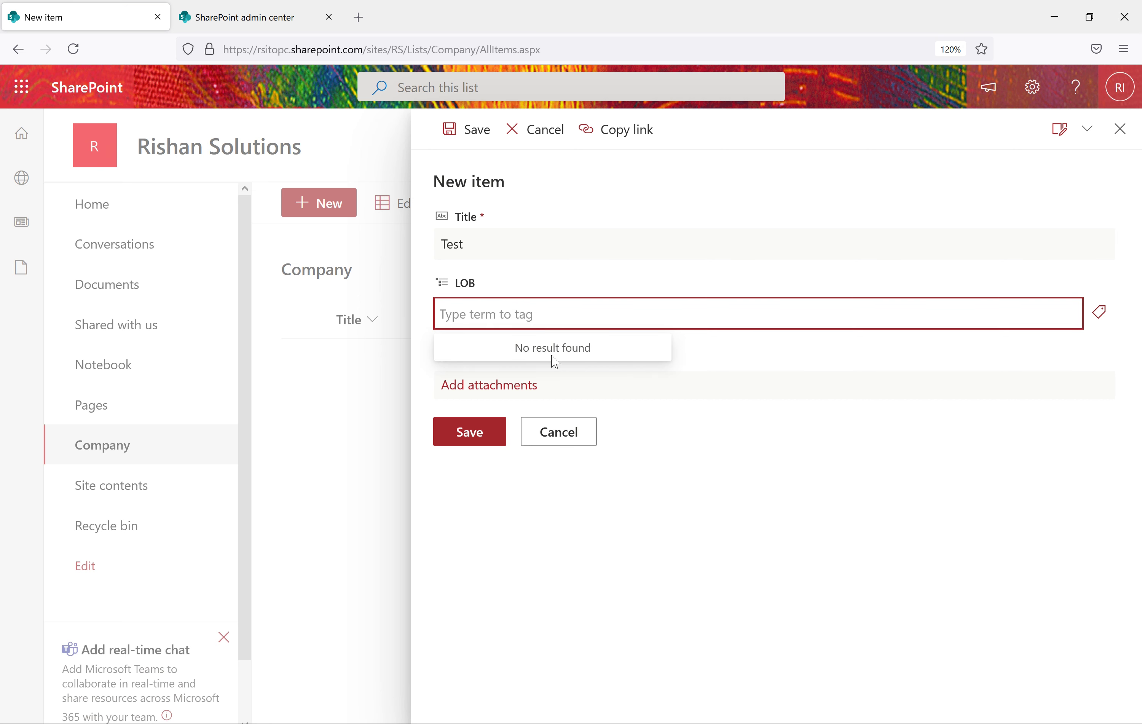
text(So)
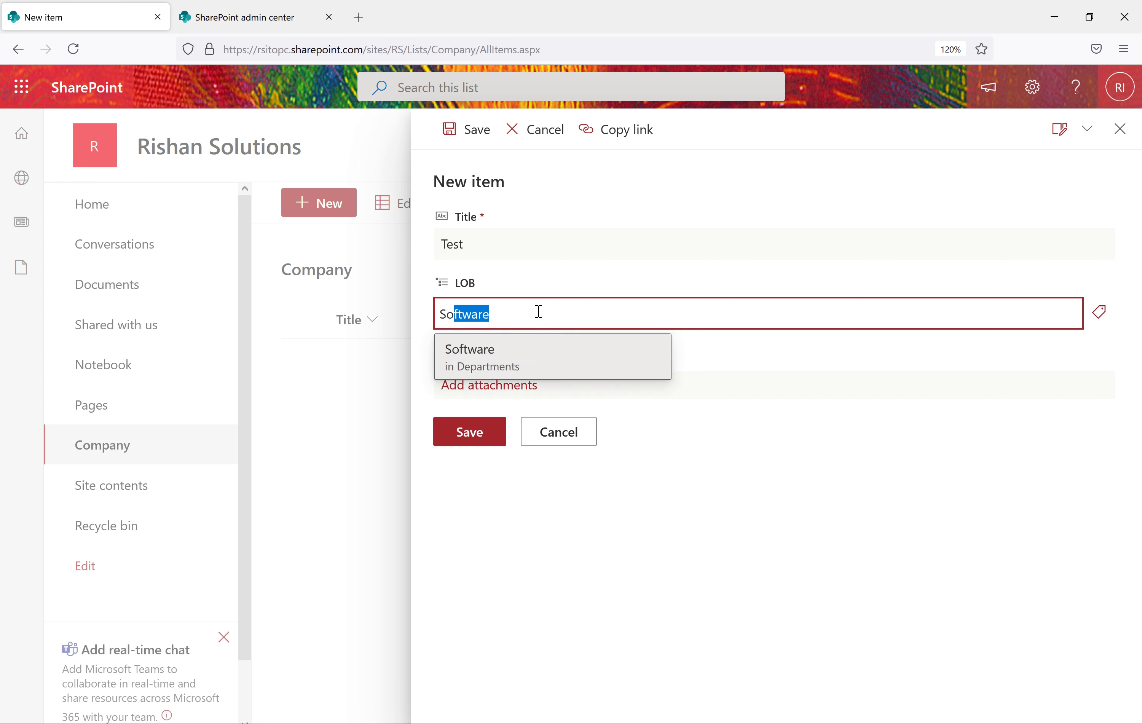
text(f)
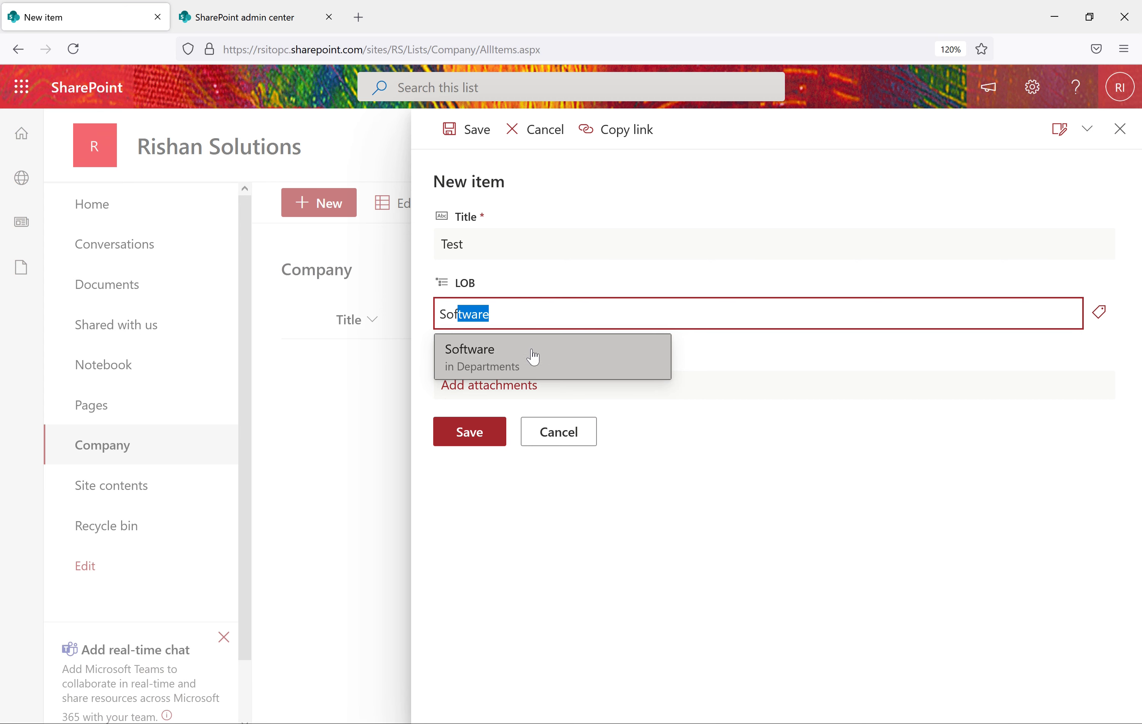
key(BackSpace)
key(BackSpace)
key(BackSpace)
key(BackSpace)
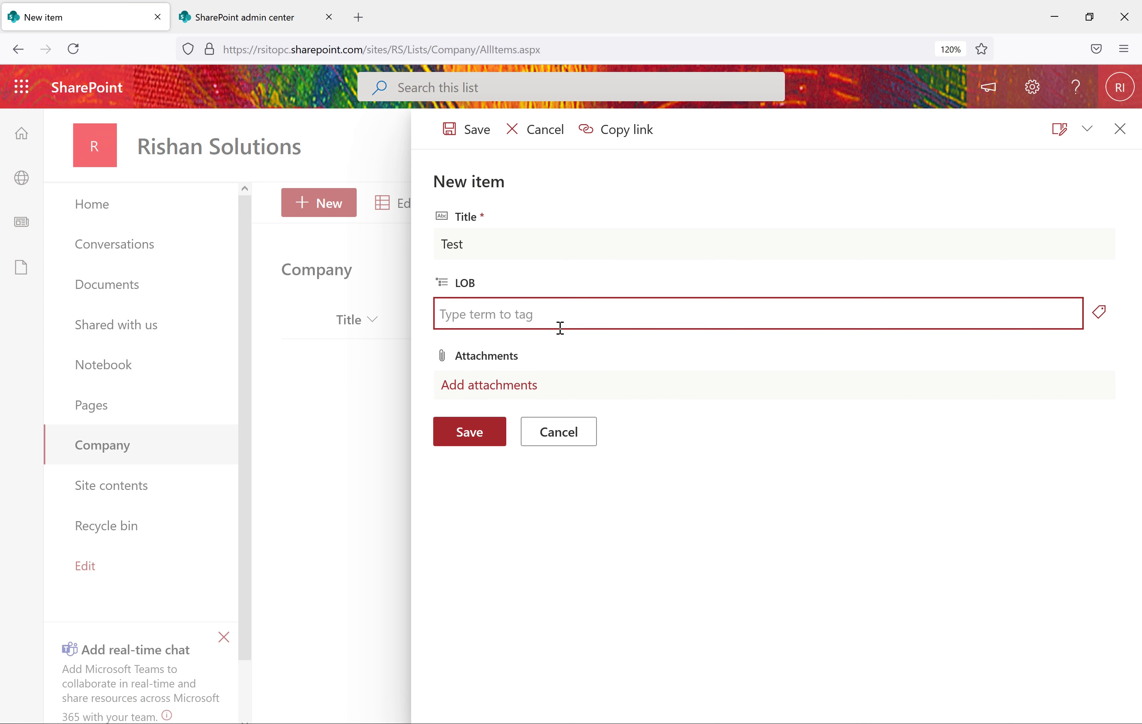
Tag the item's LOB field with the suggested terms Dot Net and SharePoint.
text(Dot Net)
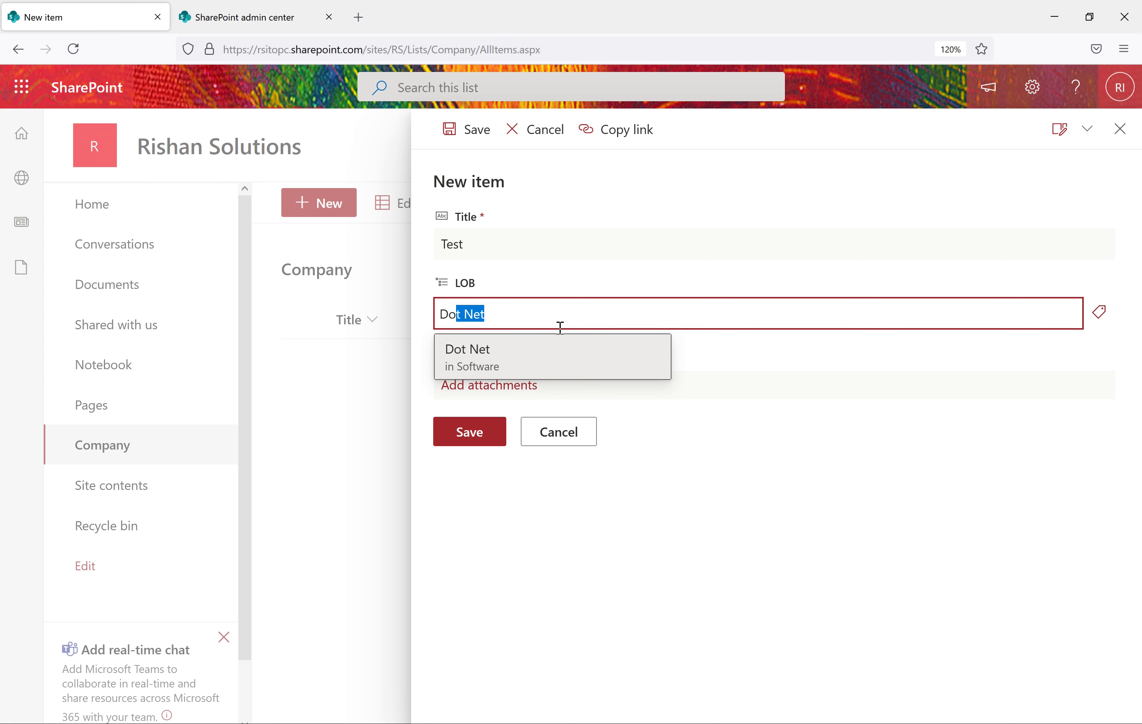
click(510, 371)
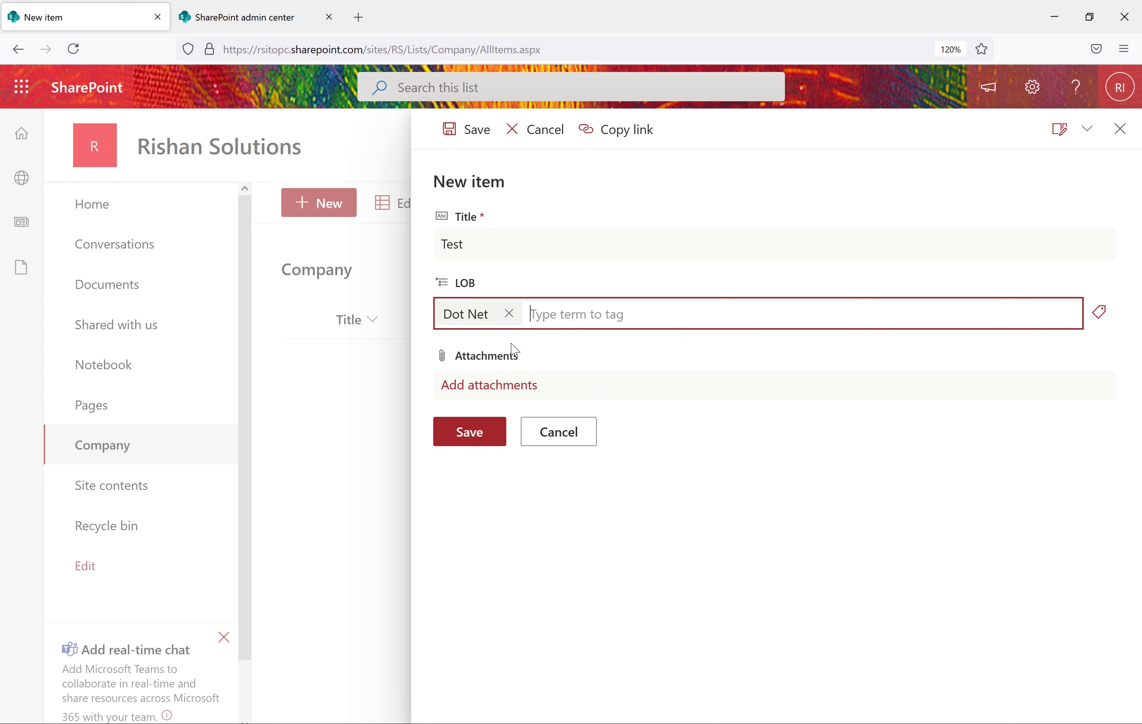
text(Share)
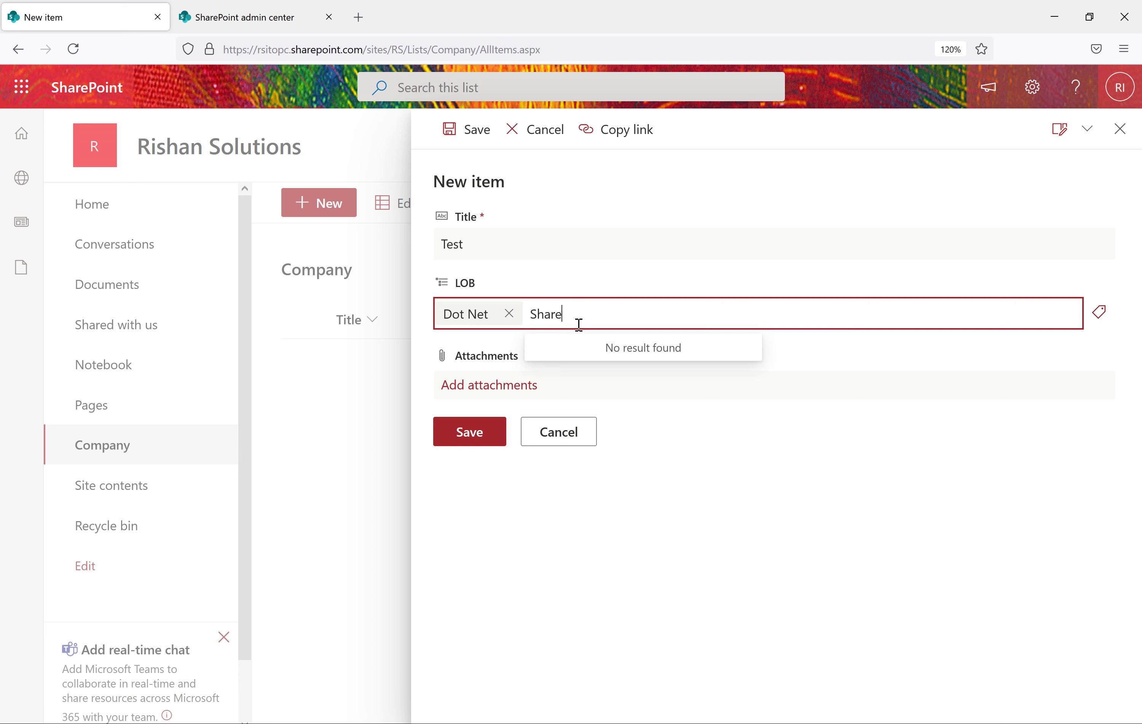
click(582, 357)
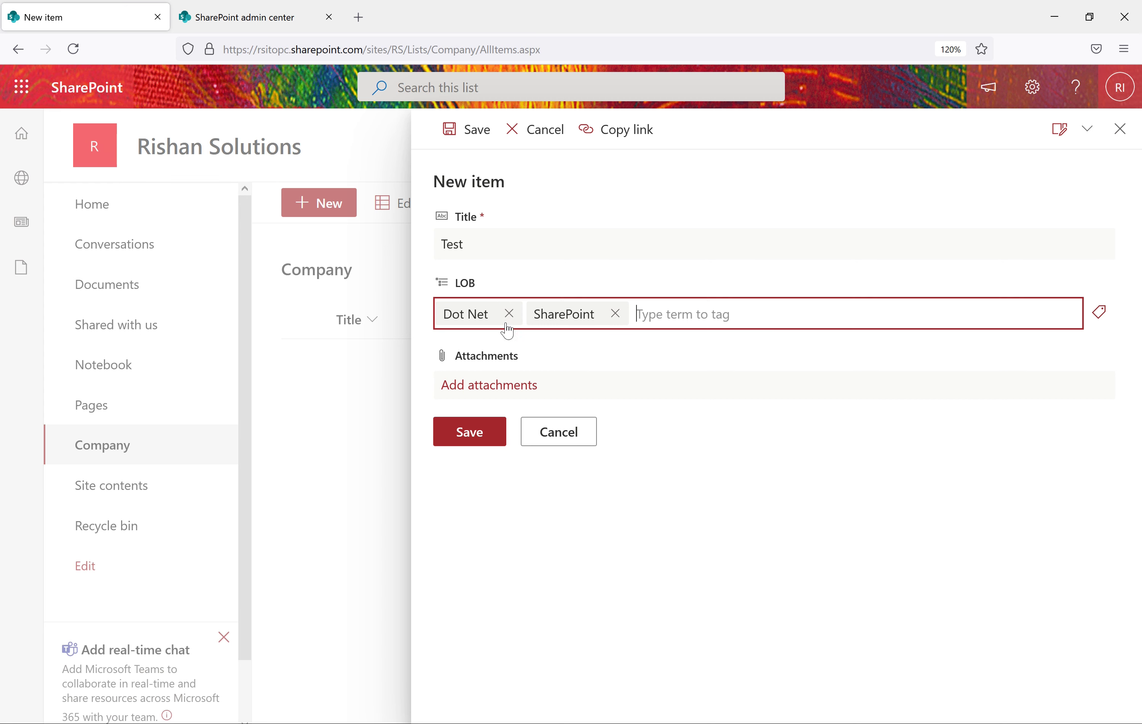
Add Sales, R & D and Development to the LOB field from the Departments term tree, and save the item.
click(1100, 318)
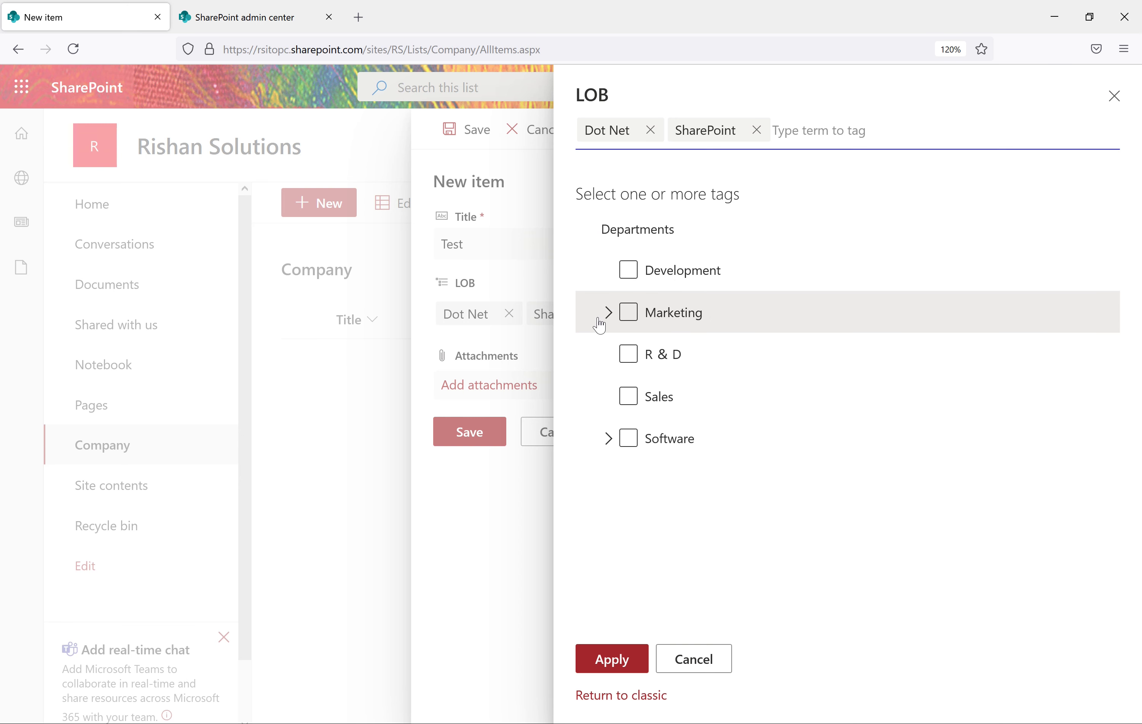
click(608, 312)
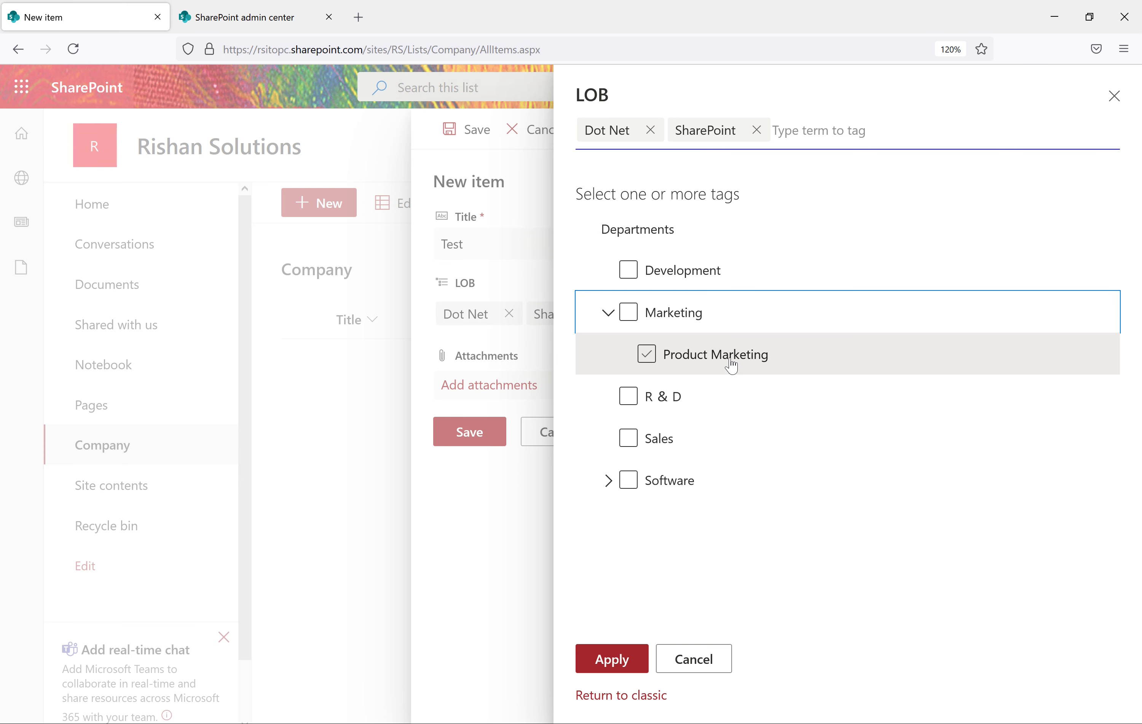
click(608, 481)
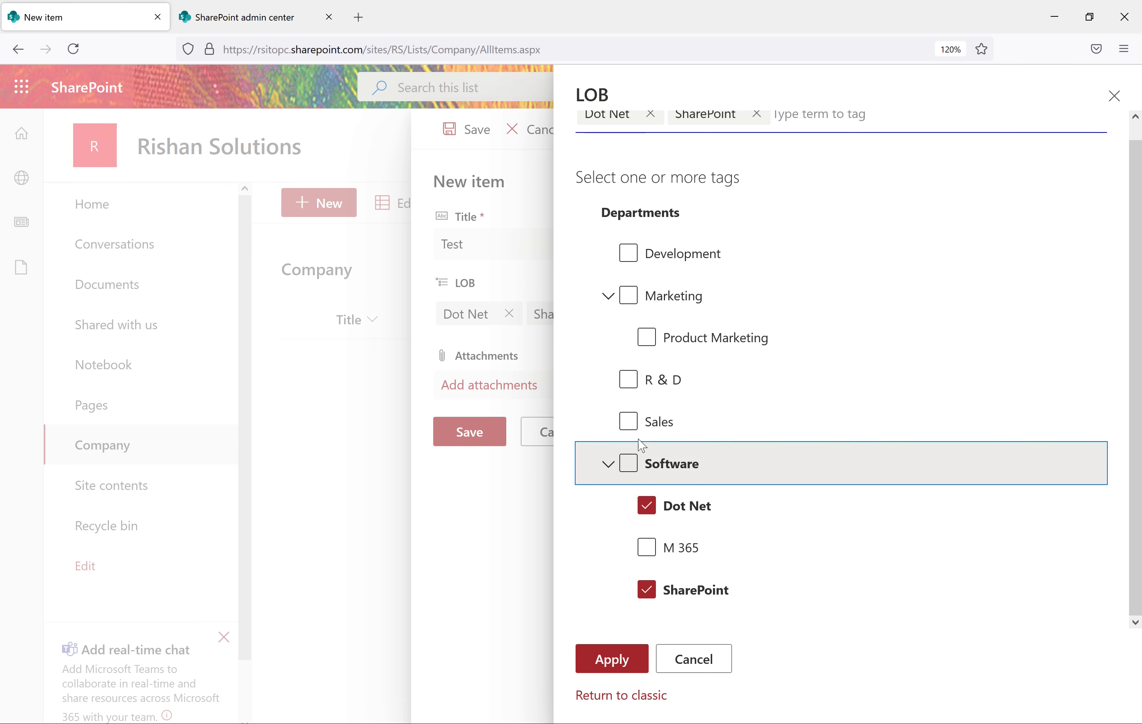
click(629, 421)
click(628, 379)
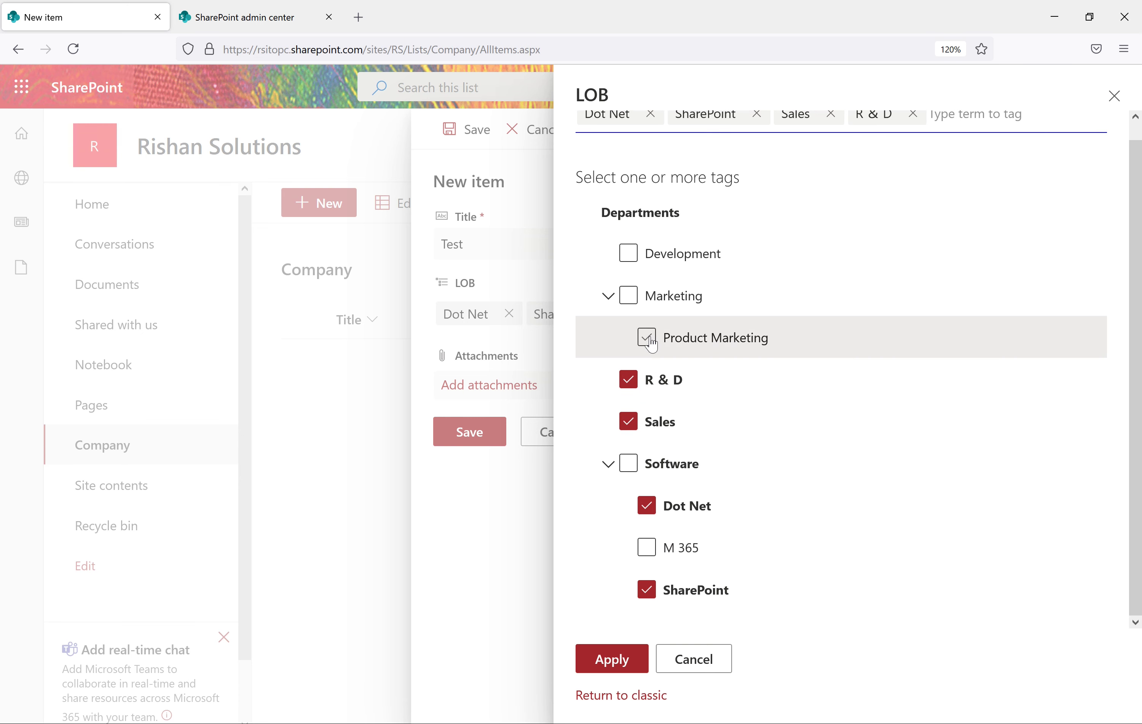
click(632, 252)
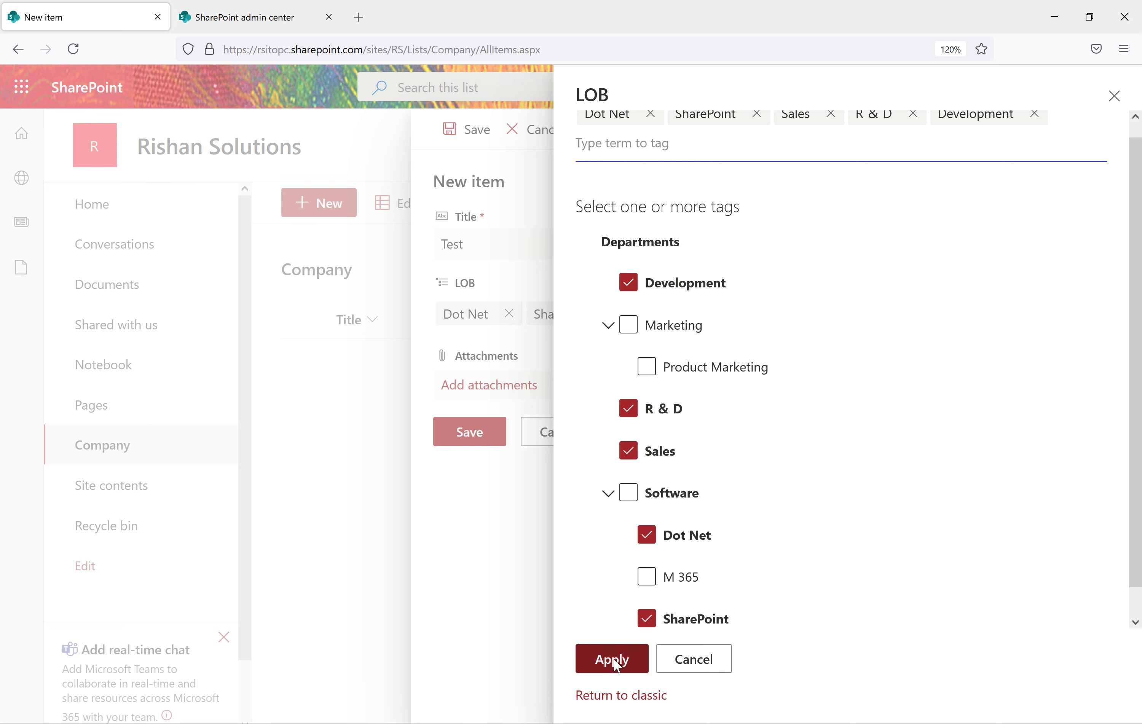
click(615, 663)
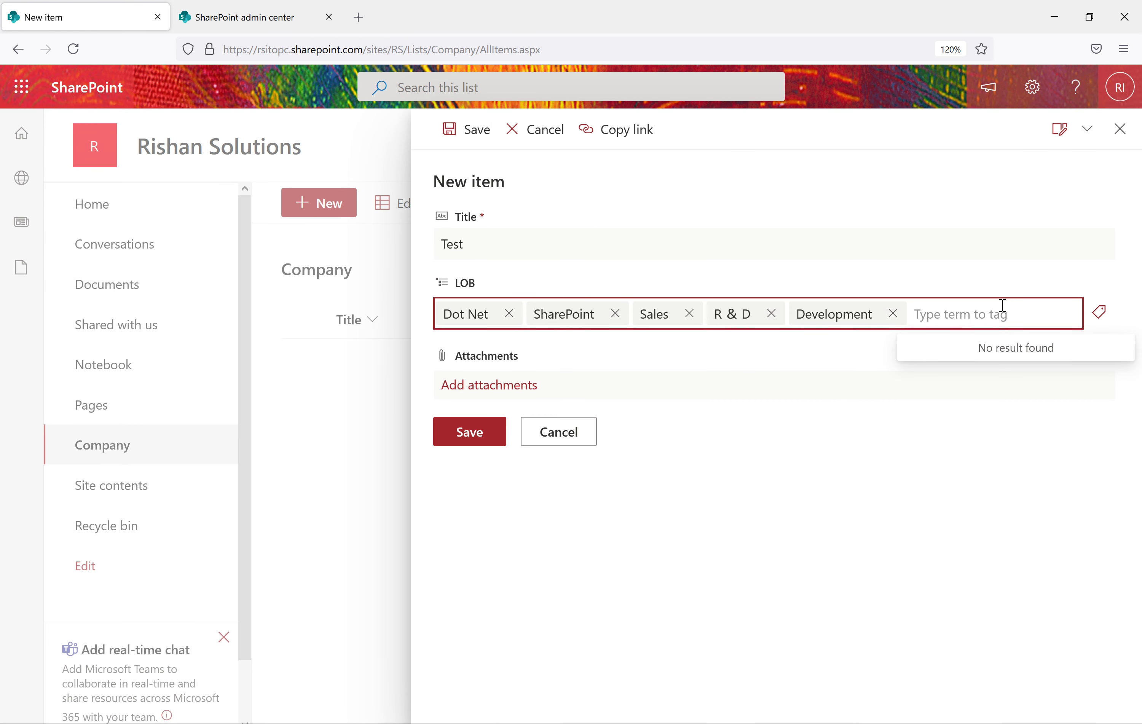
click(473, 432)
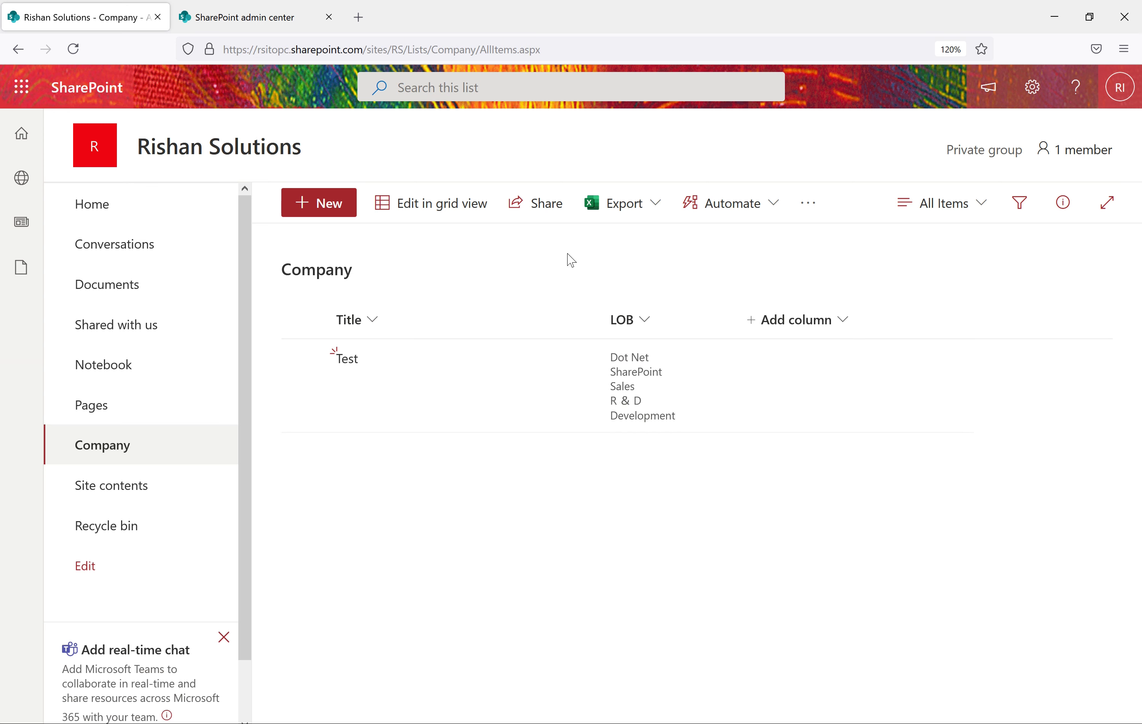
Open the site's Documents library.
click(1033, 91)
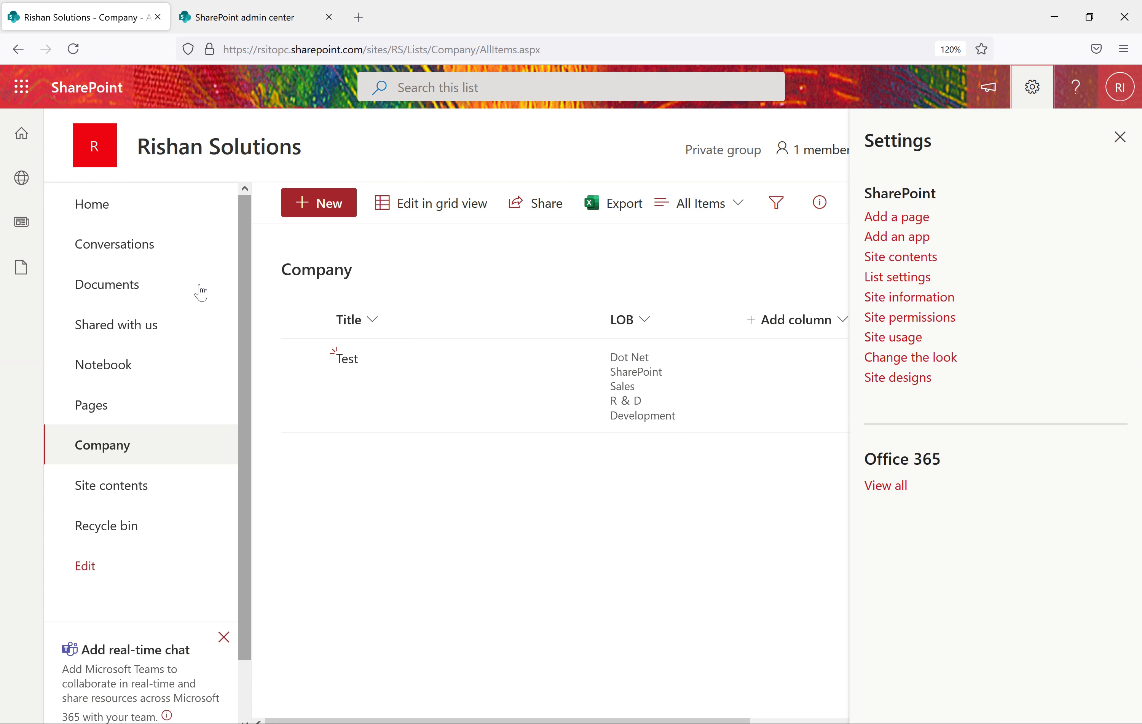
click(142, 292)
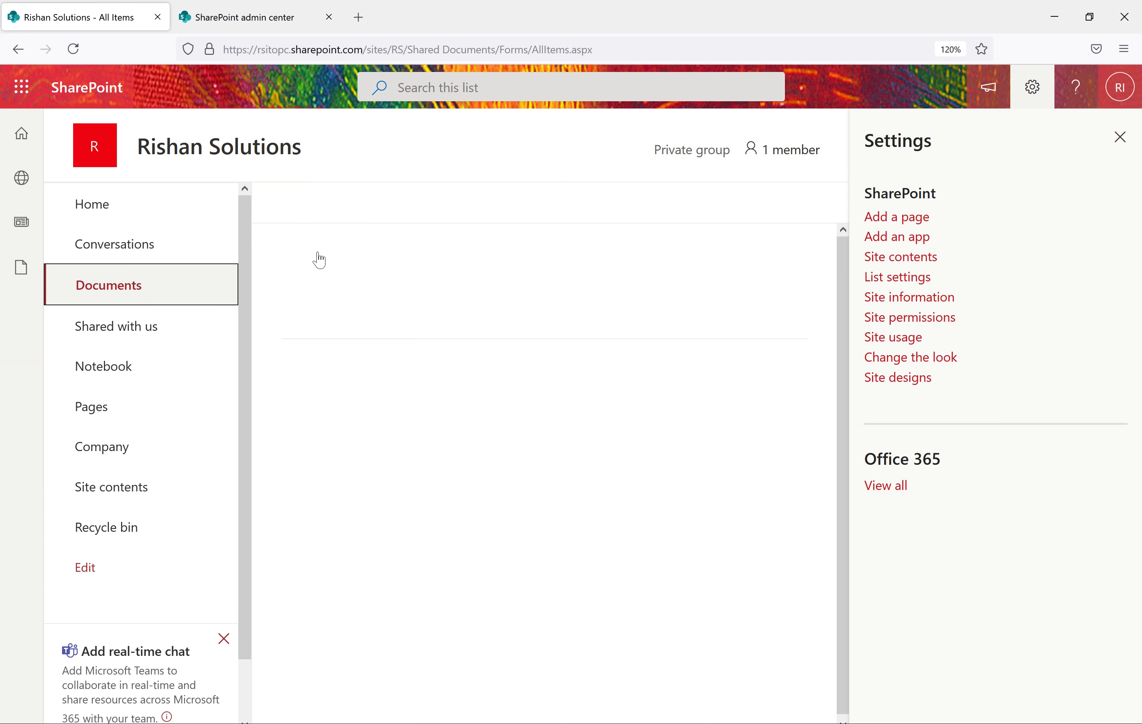
click(1120, 138)
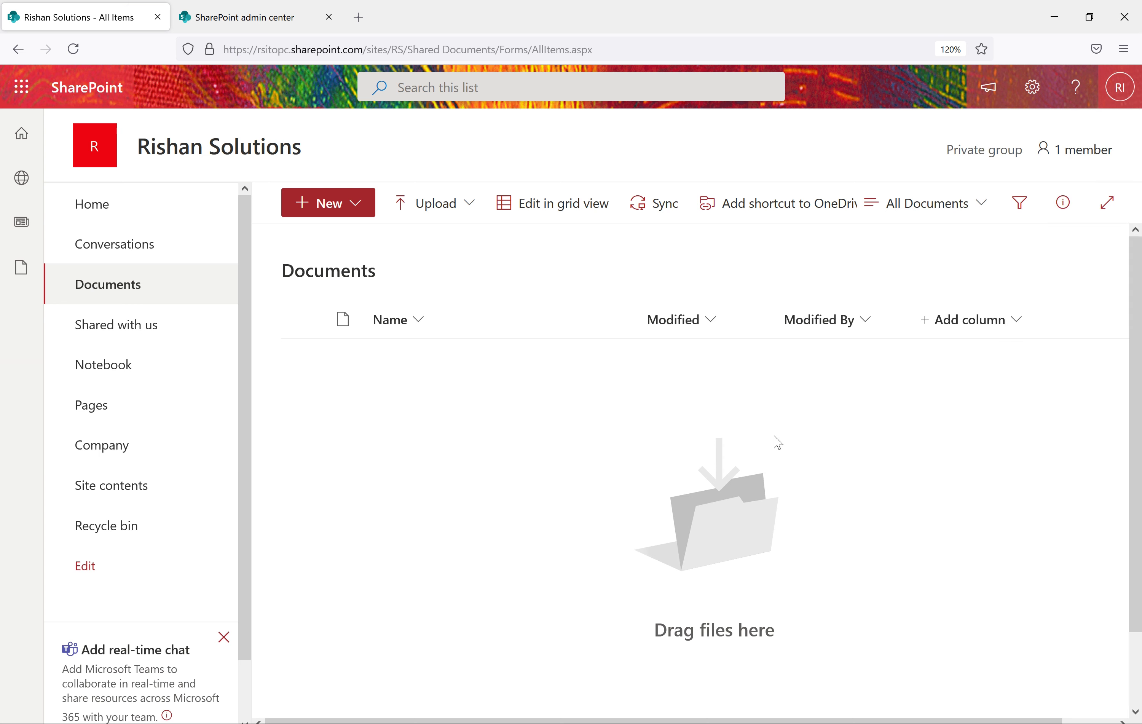
Try to start a new column in the Documents library.
click(1020, 321)
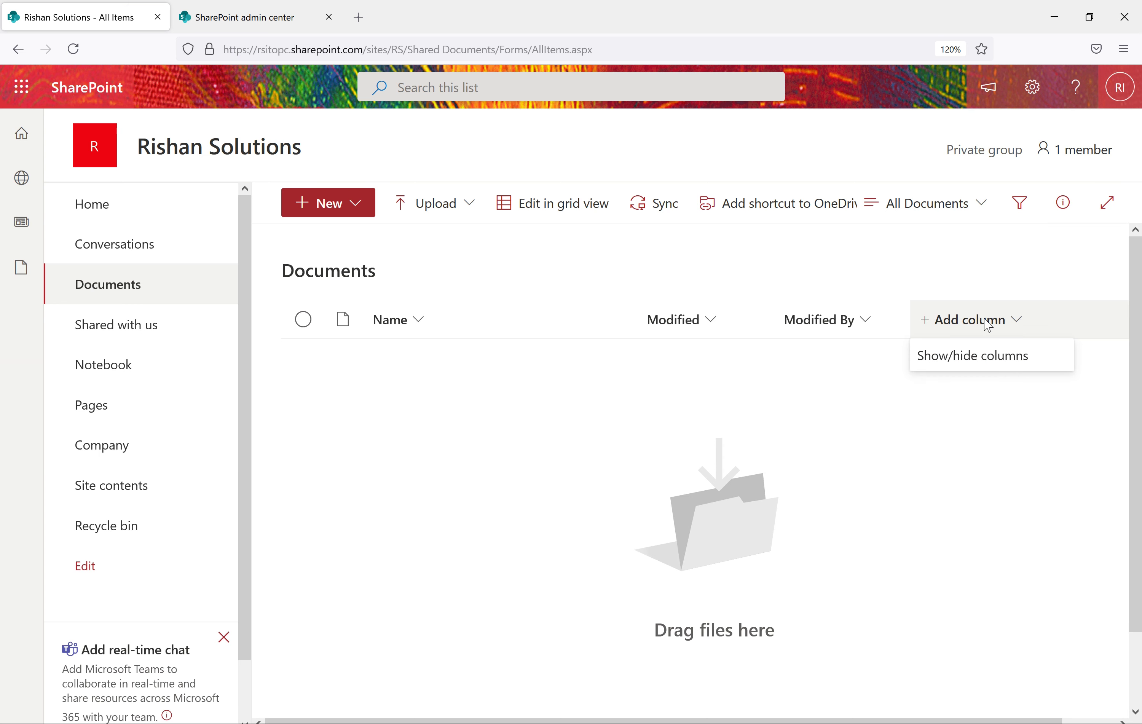
click(920, 519)
click(1017, 326)
click(1013, 354)
click(1012, 324)
click(921, 466)
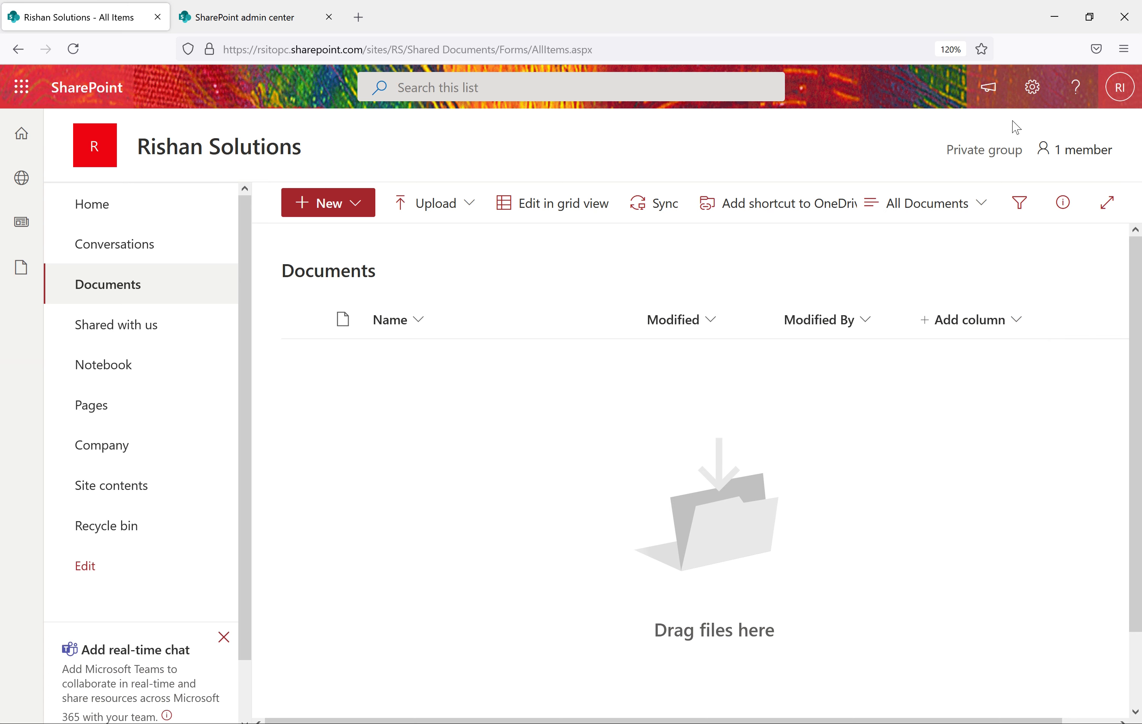
Open the list settings and look over the general options and the list of columns.
click(1032, 89)
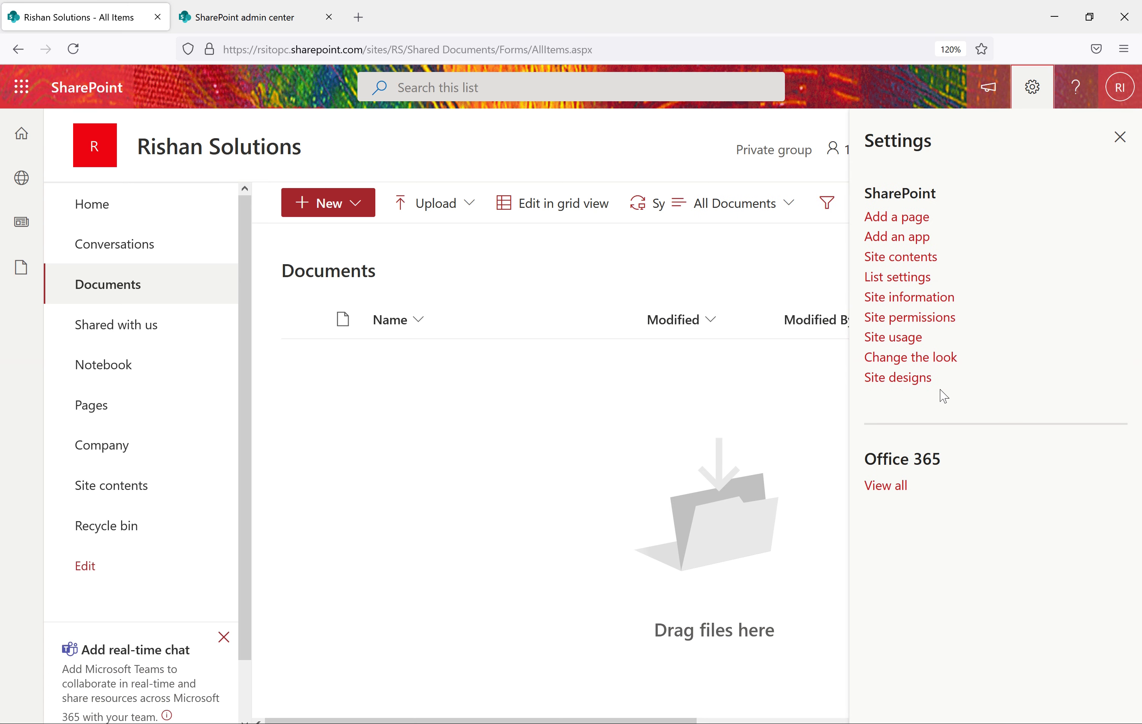
click(912, 283)
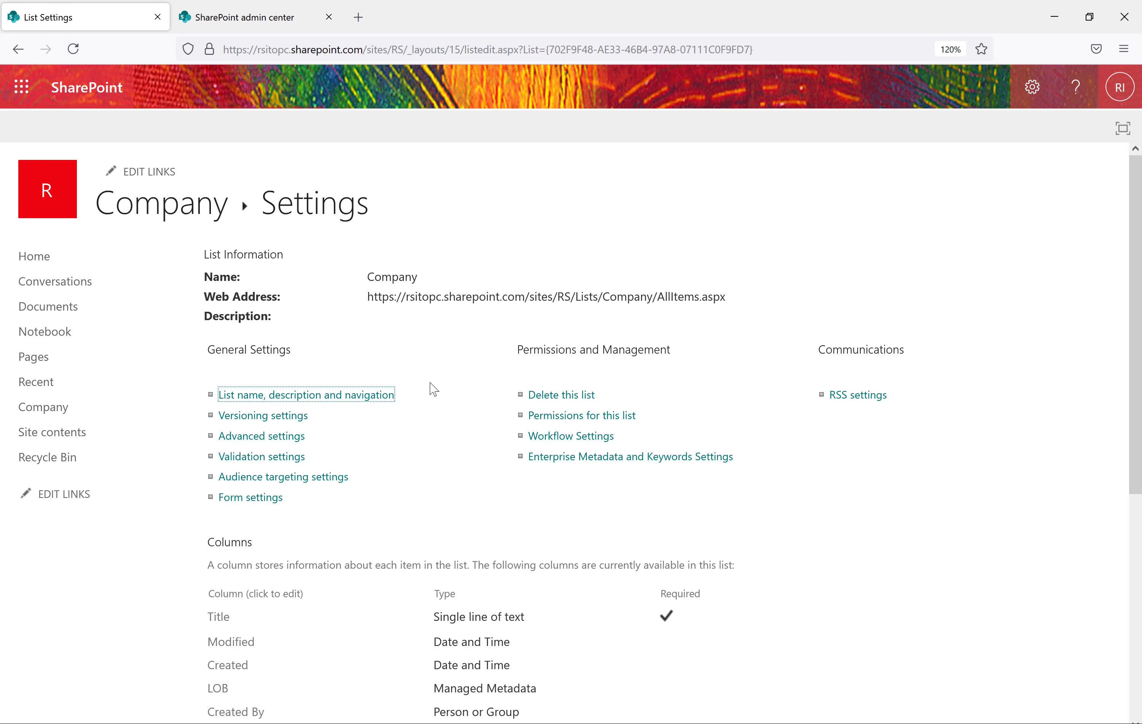
scroll(389, 370, down, 2)
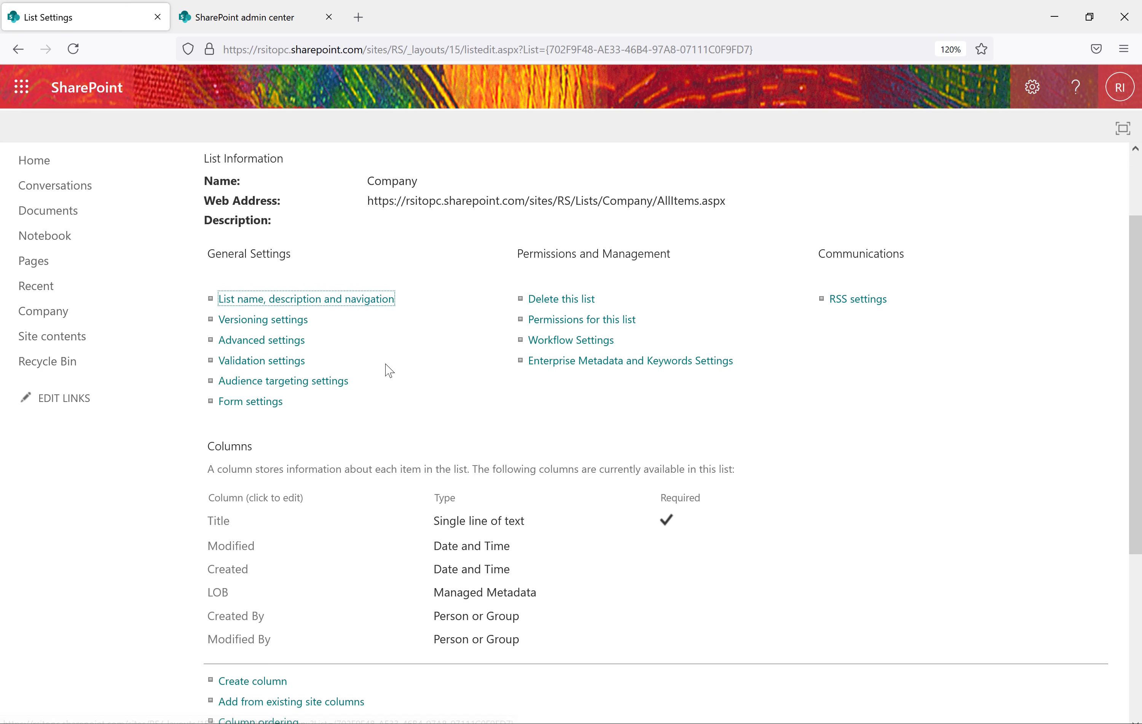
scroll(389, 370, up, 2)
Reopen the Documents library and start a new column named Department with the type Managed Metadata.
click(46, 308)
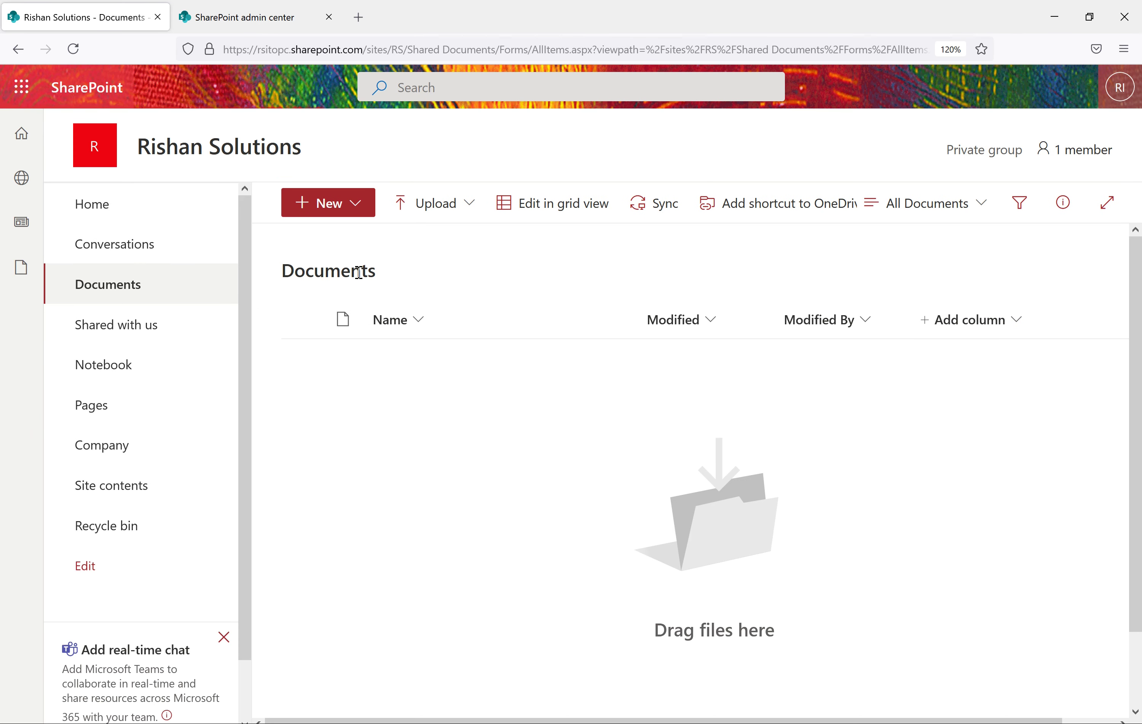
click(338, 272)
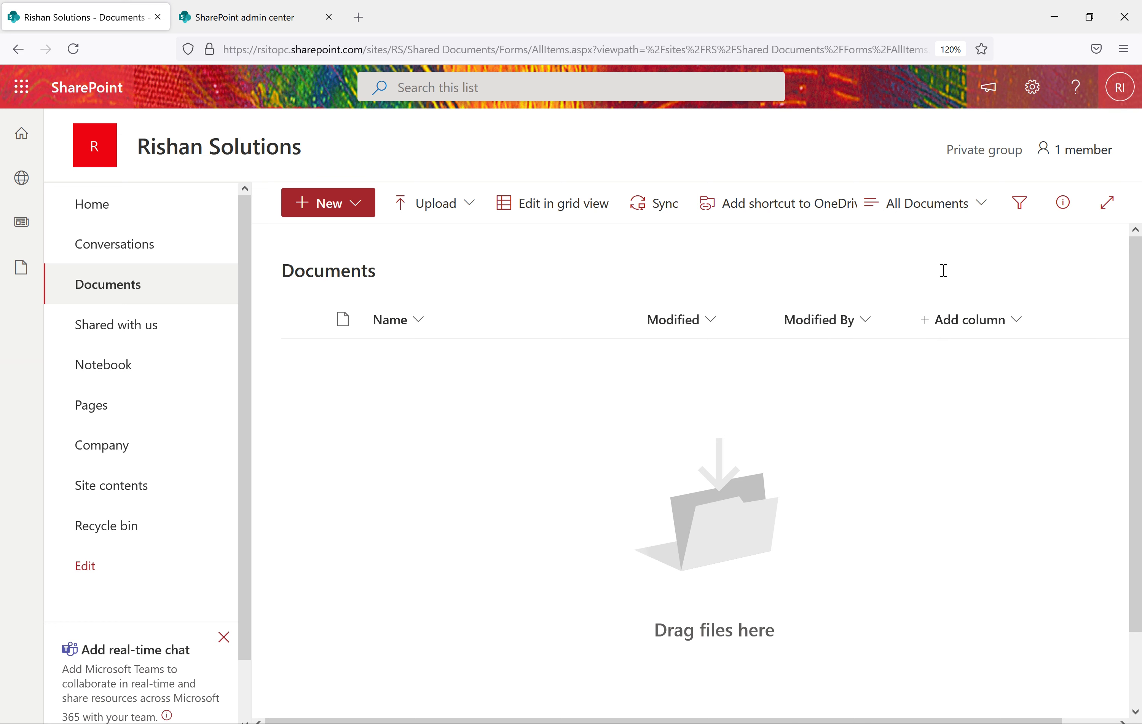
click(1011, 332)
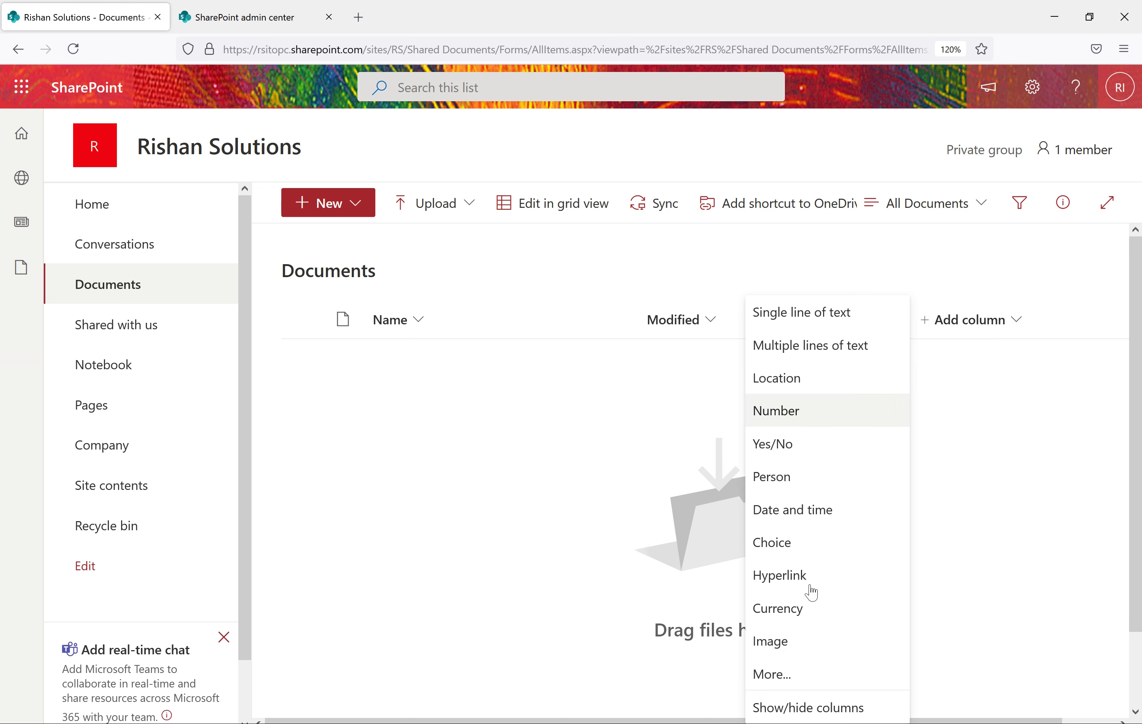
click(771, 675)
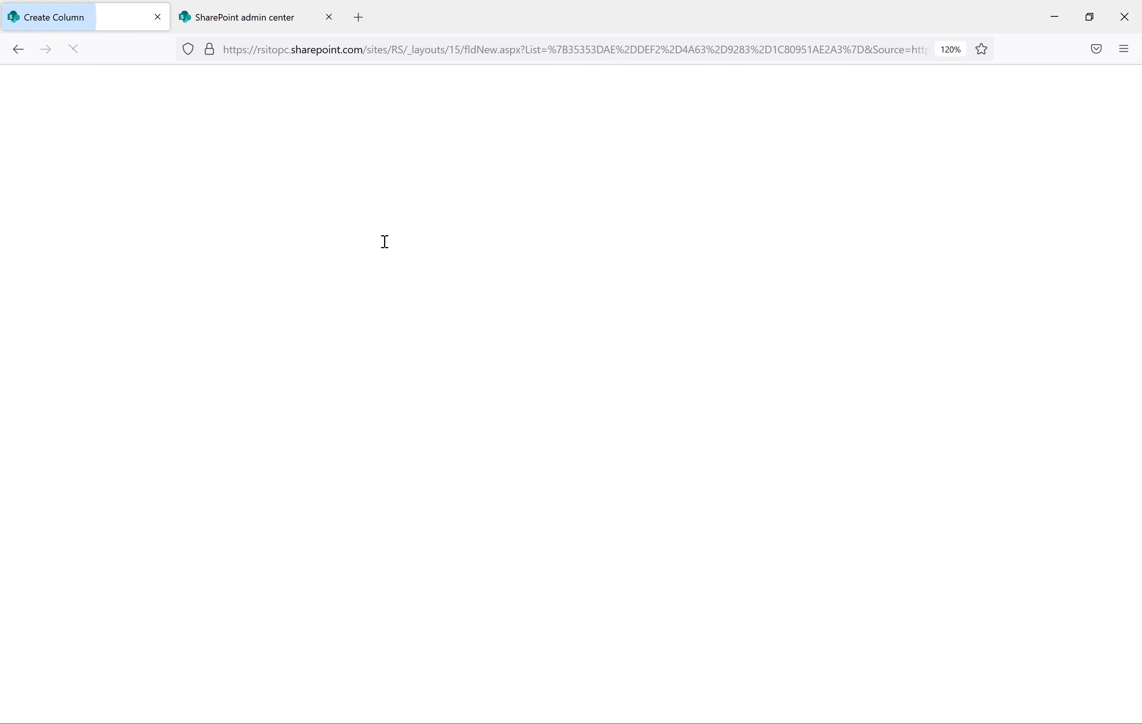
text(Department)
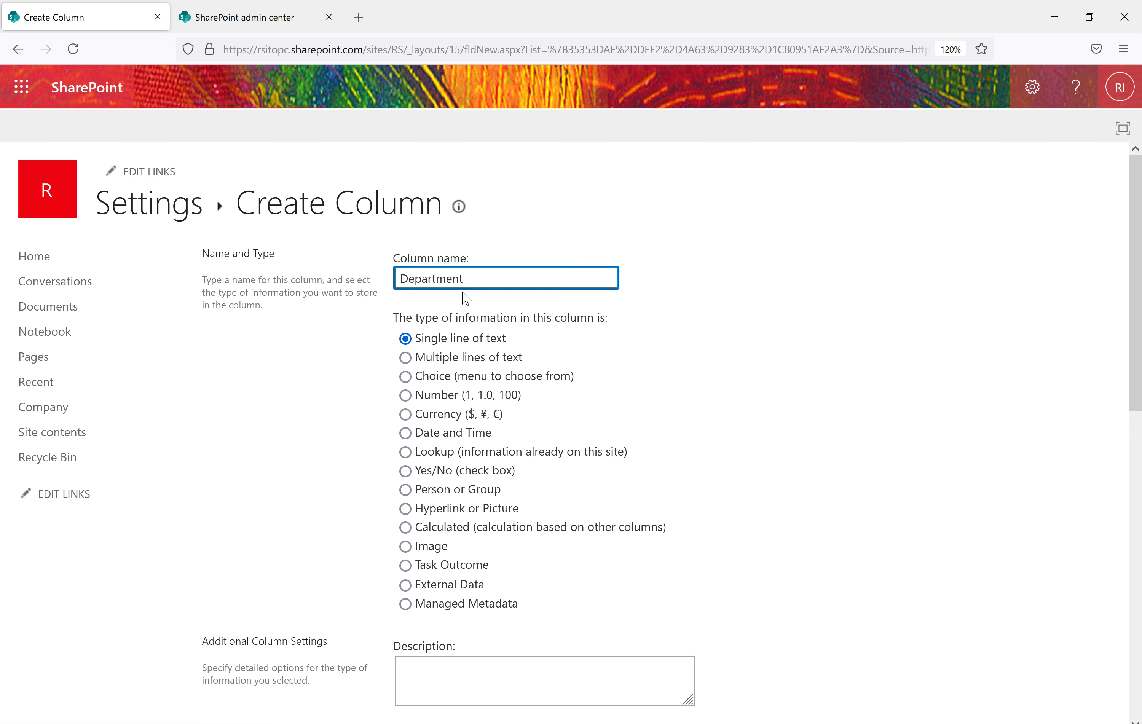
drag(469, 281, 391, 270)
click(929, 403)
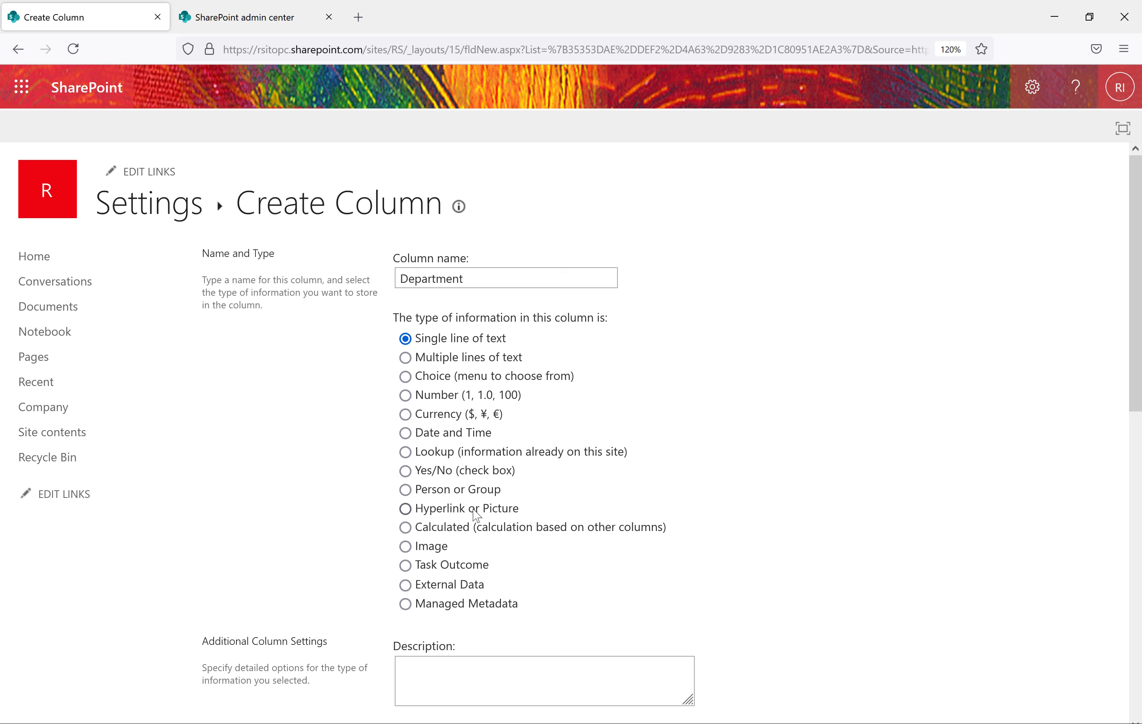
click(405, 605)
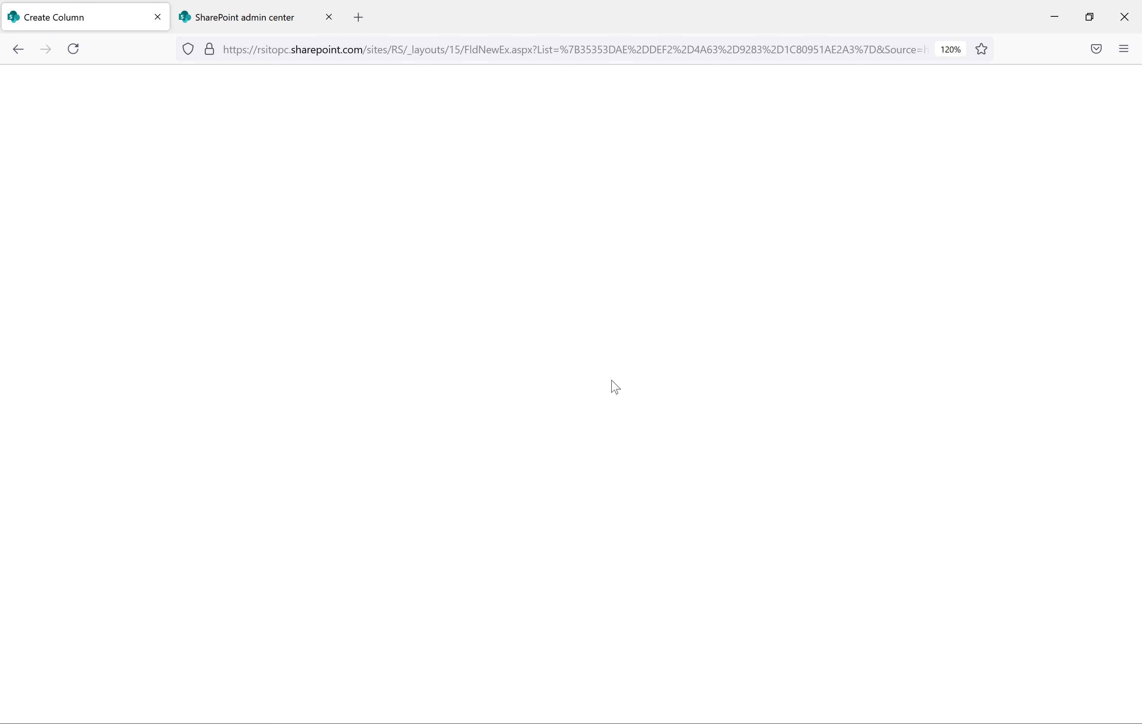
Bind the Department column to the RishanSolutions Departments term set, found by searching for "departments", and create the column.
scroll(616, 387, down, 5)
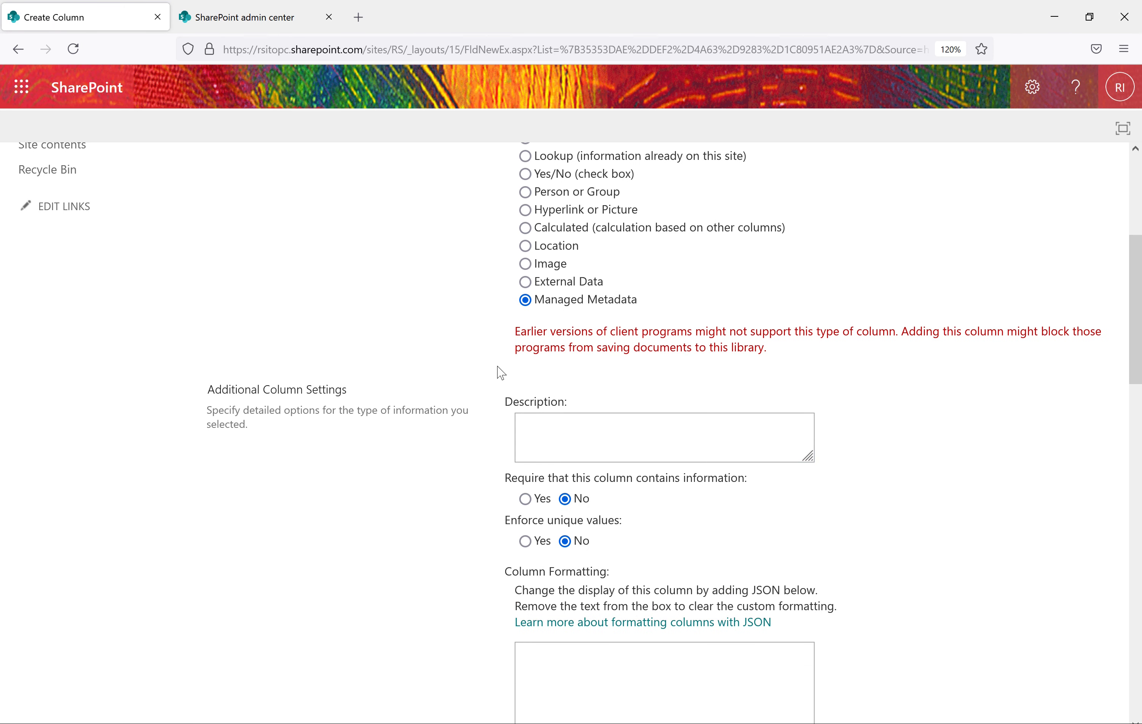
scroll(785, 378, down, 5)
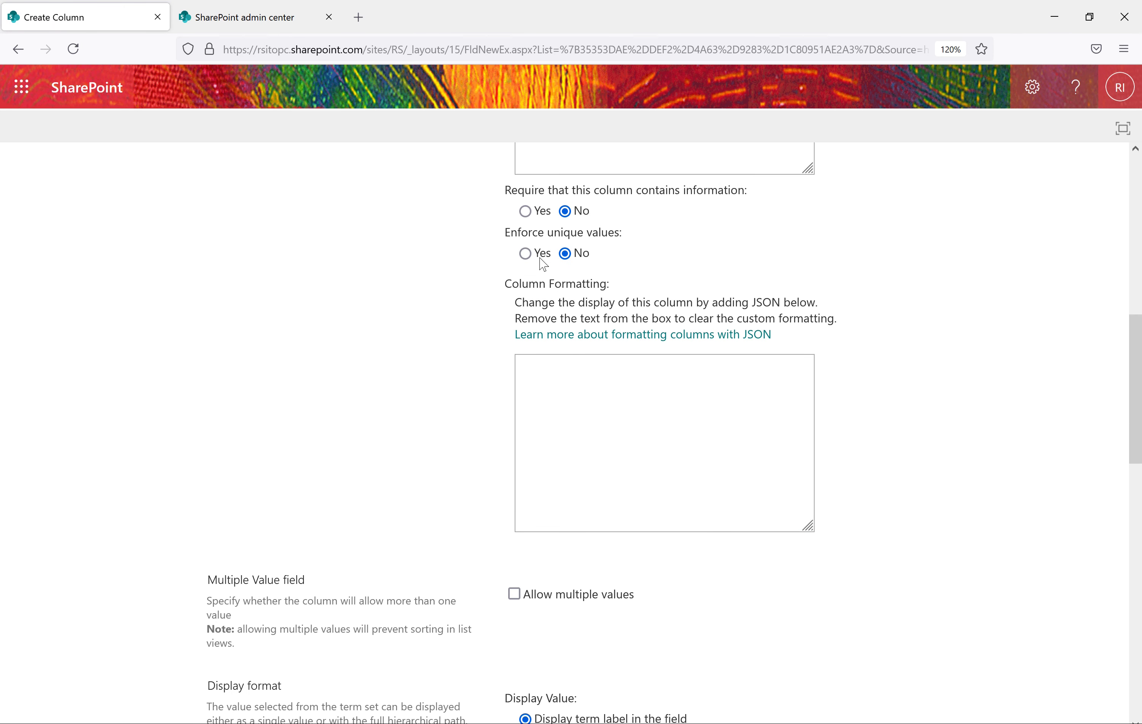
scroll(644, 356, down, 5)
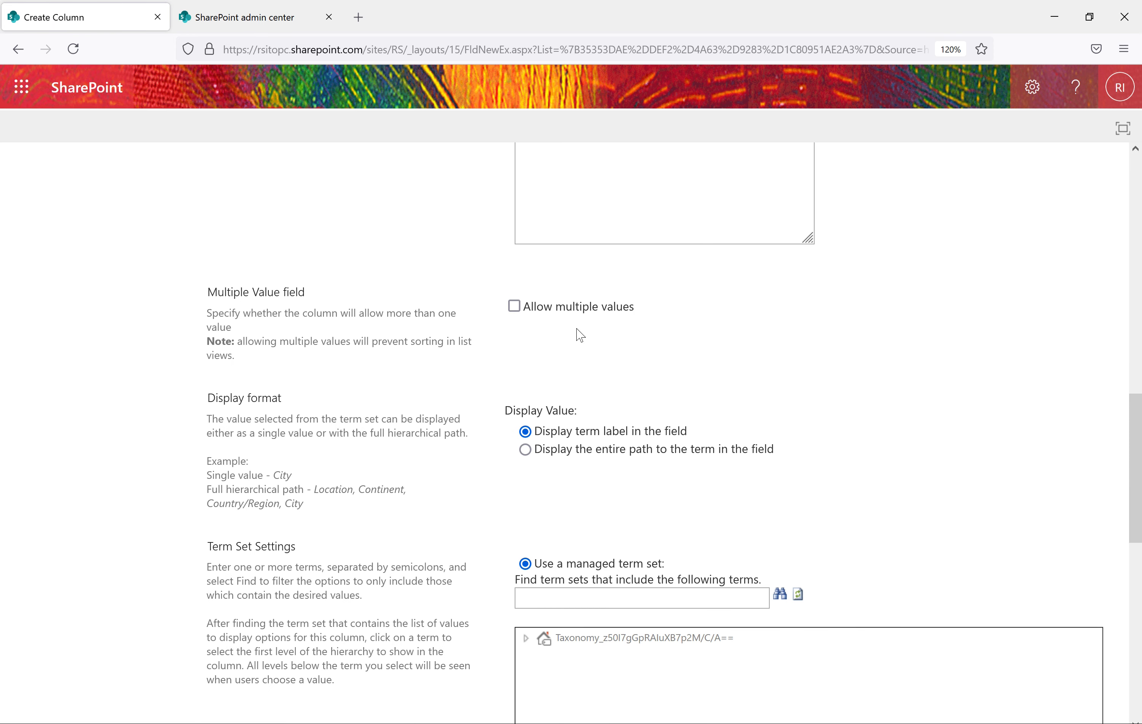
scroll(852, 386, down, 3)
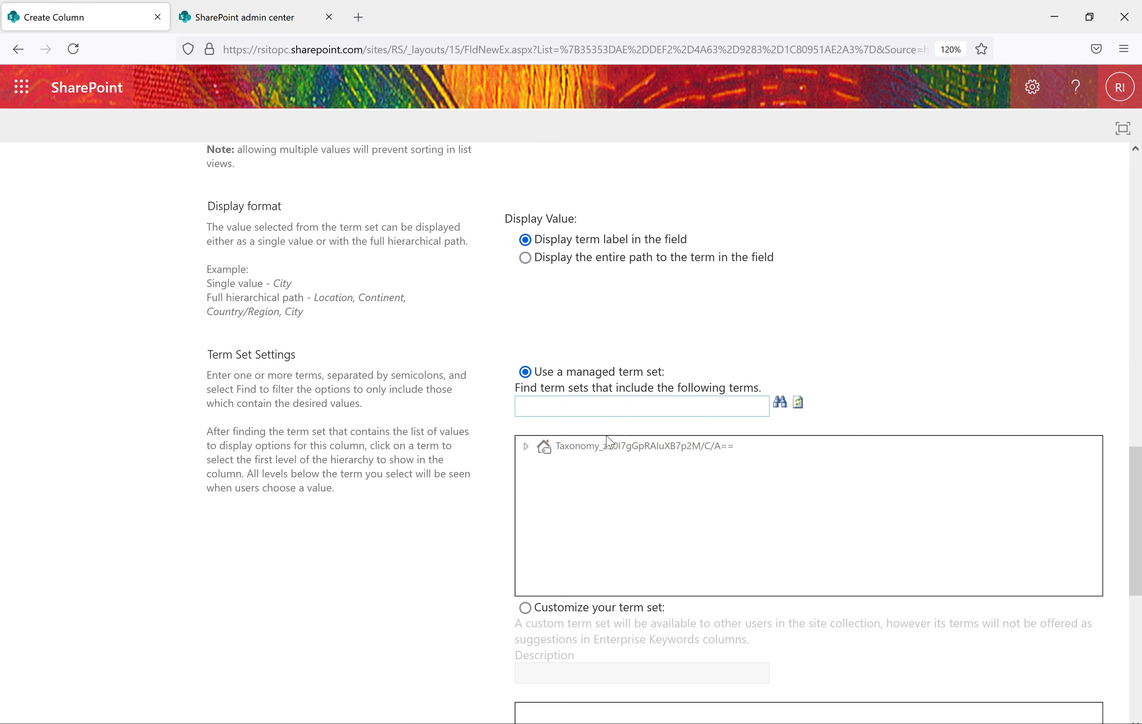
click(603, 408)
text(Depart)
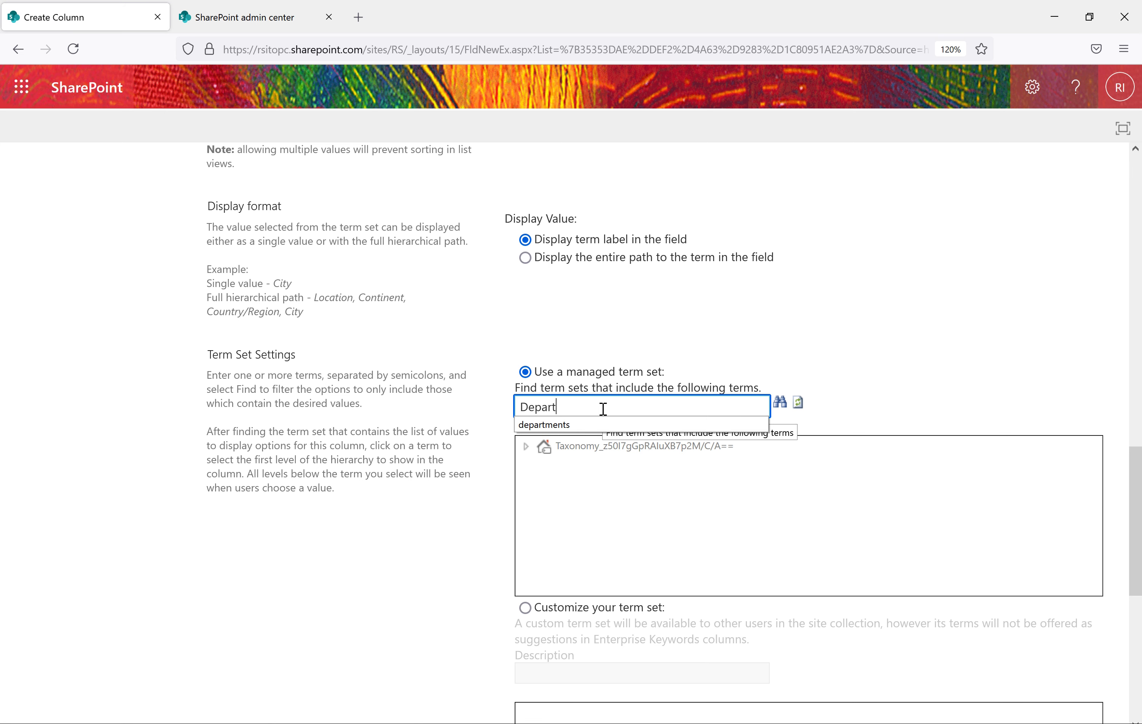
click(585, 427)
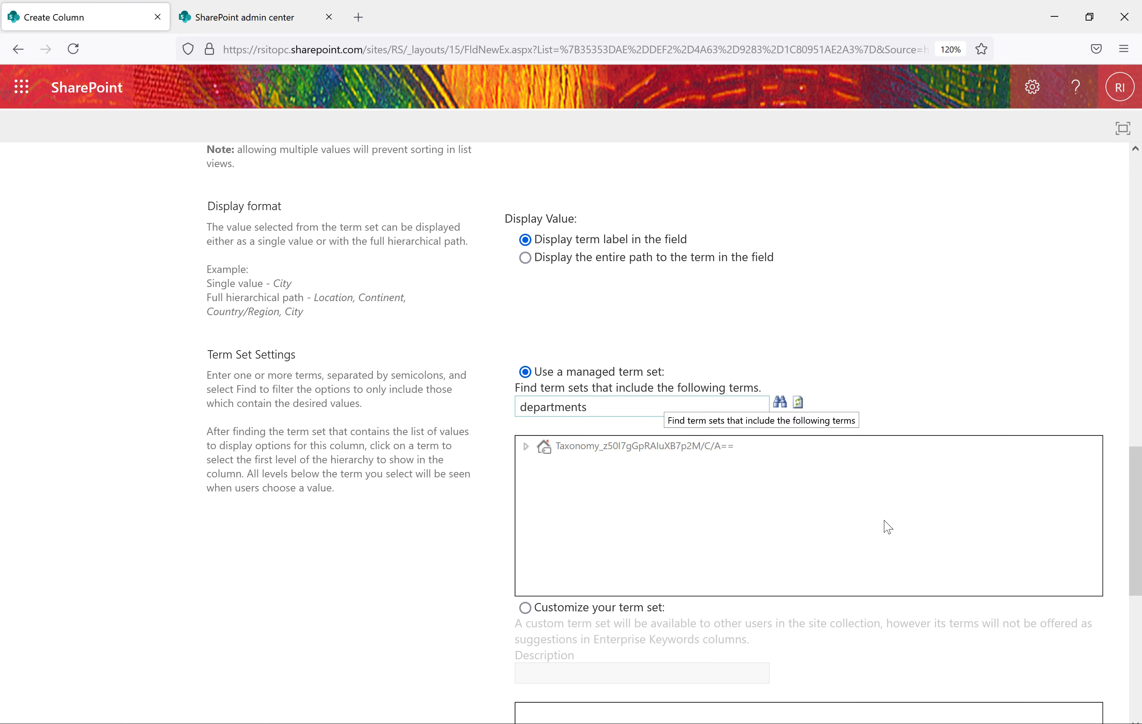
click(783, 406)
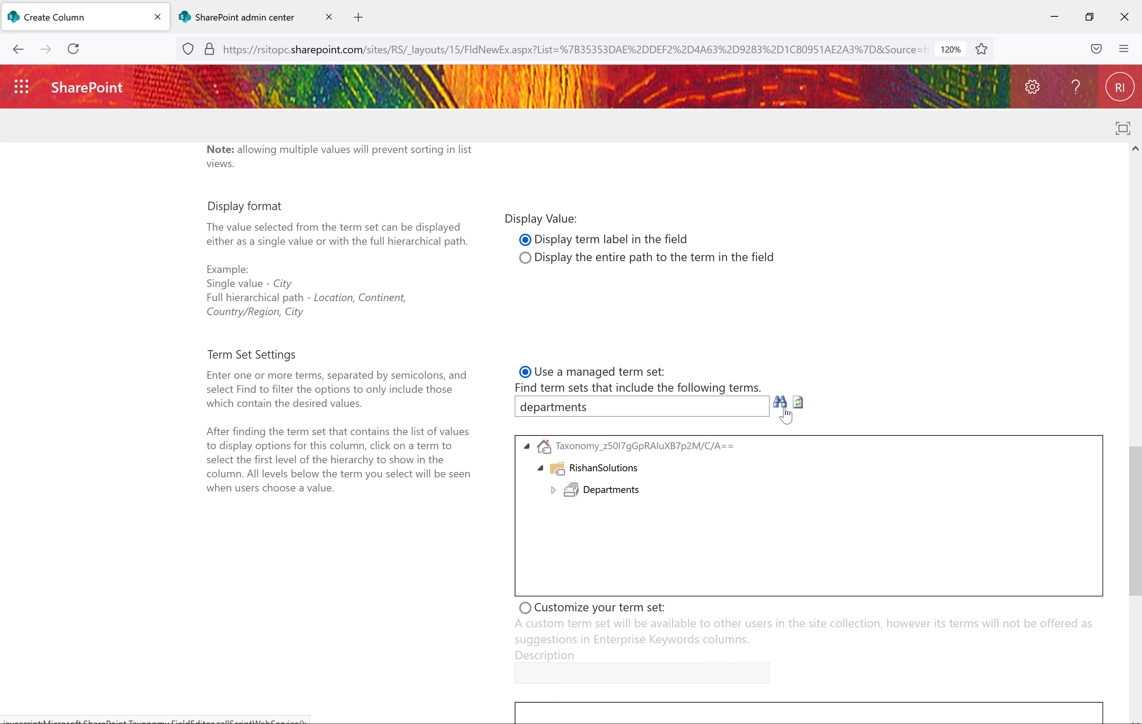
click(617, 491)
scroll(971, 515, down, 8)
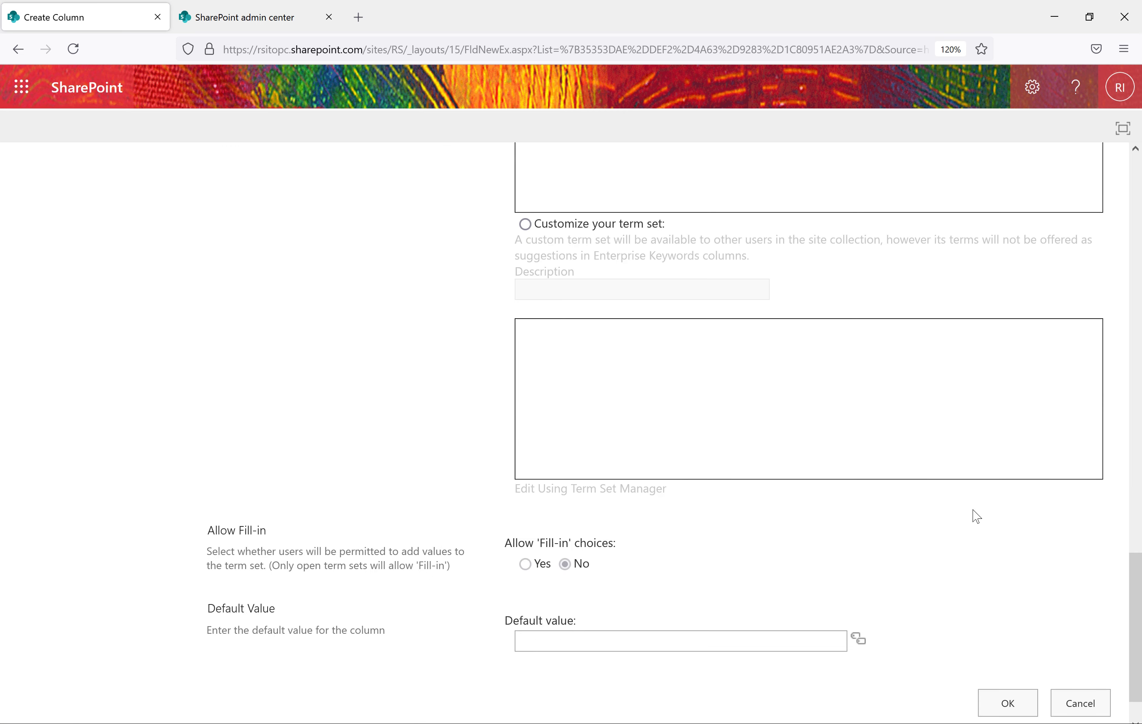
click(1009, 653)
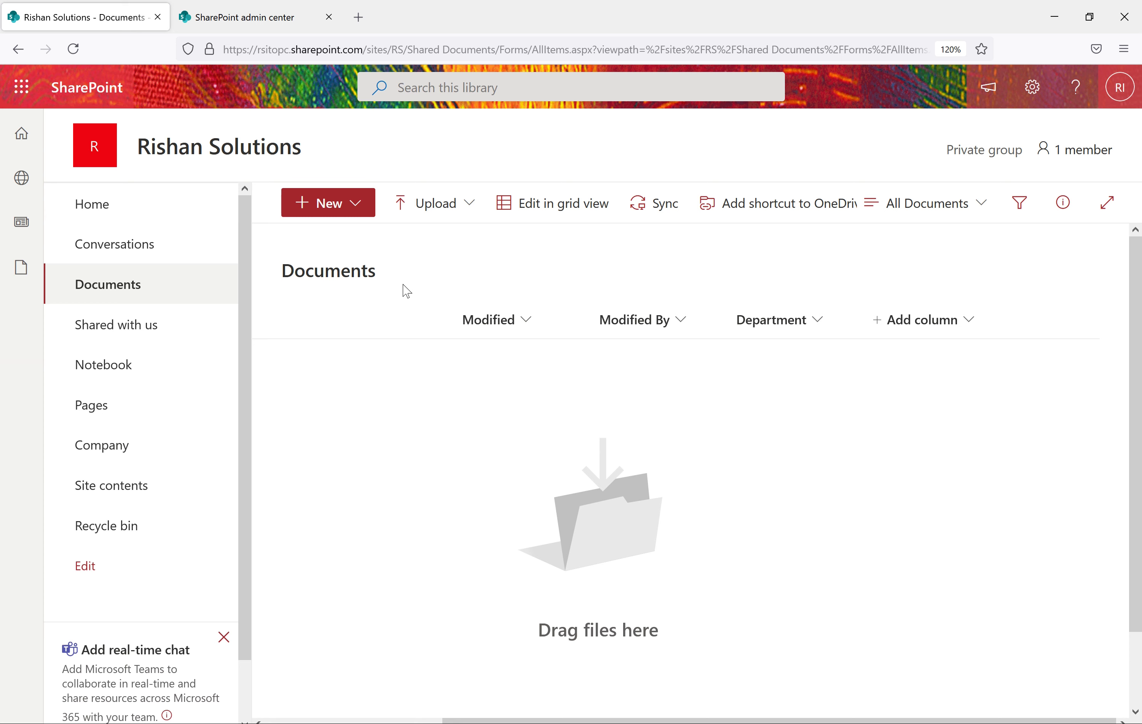
drag(672, 719, 448, 709)
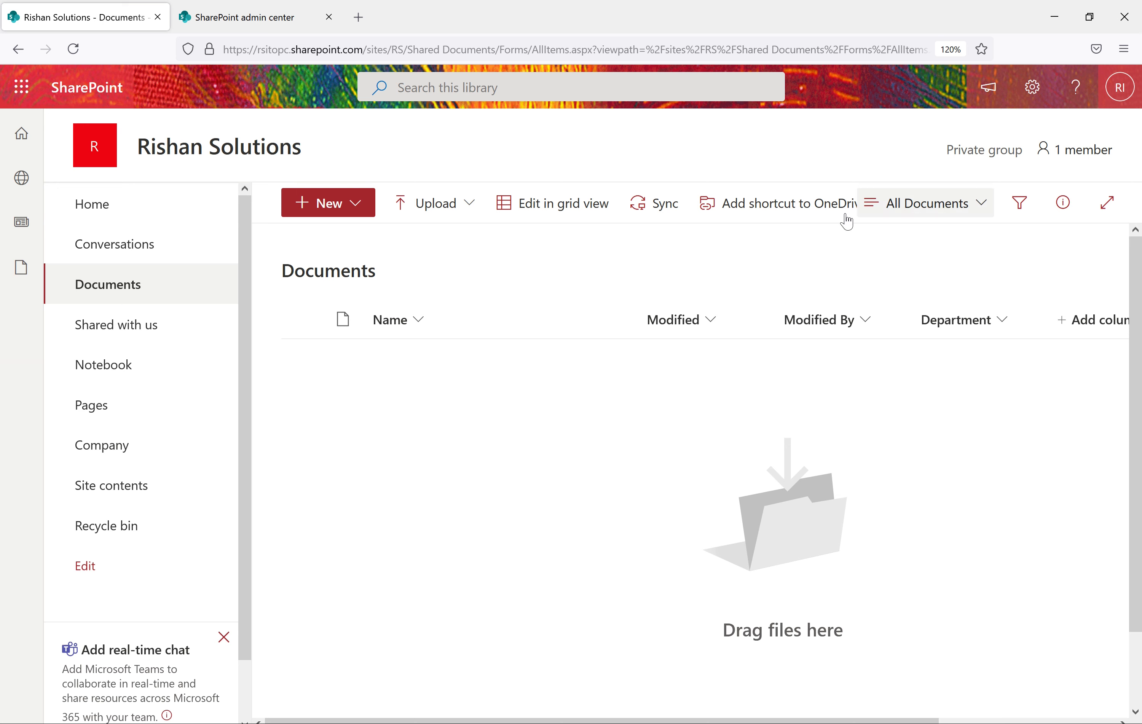
Open the full Site Settings page of the Rishan Solutions site through its site information.
drag(137, 146, 178, 146)
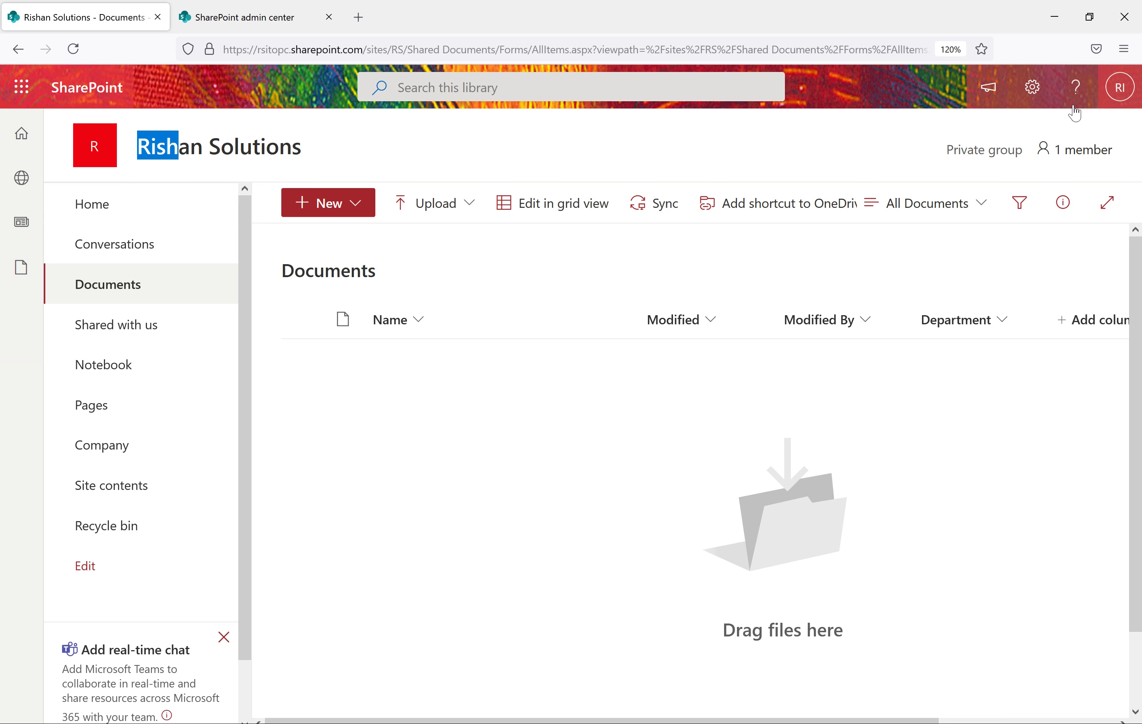
click(1024, 99)
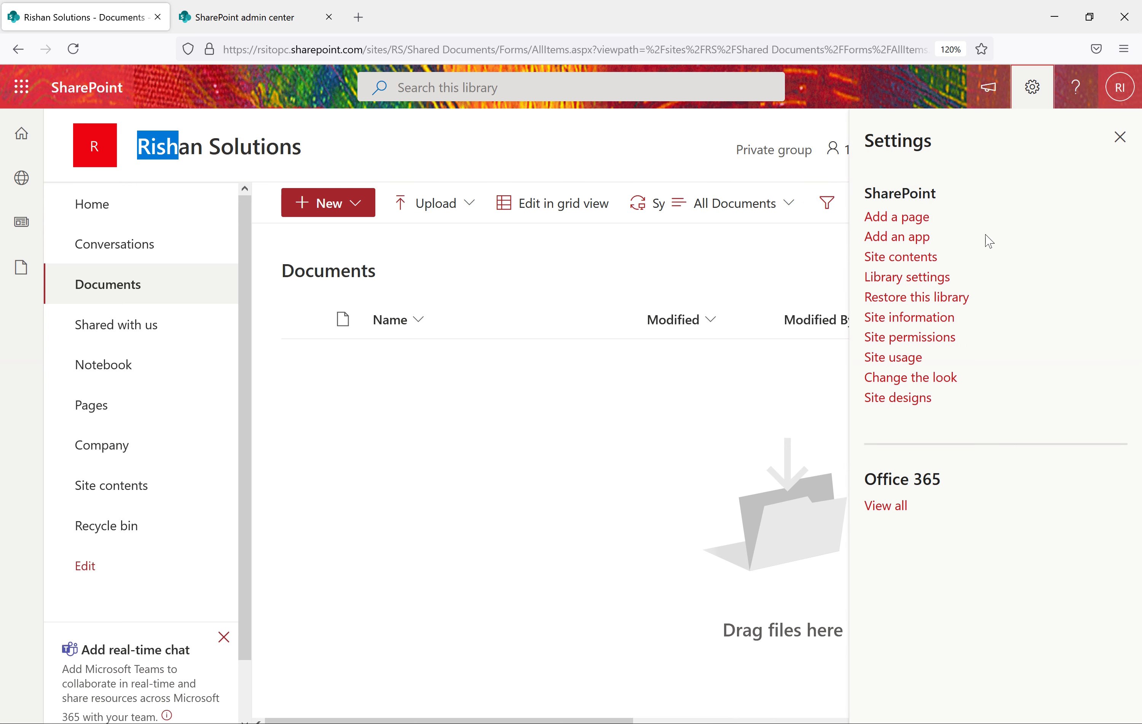
click(902, 318)
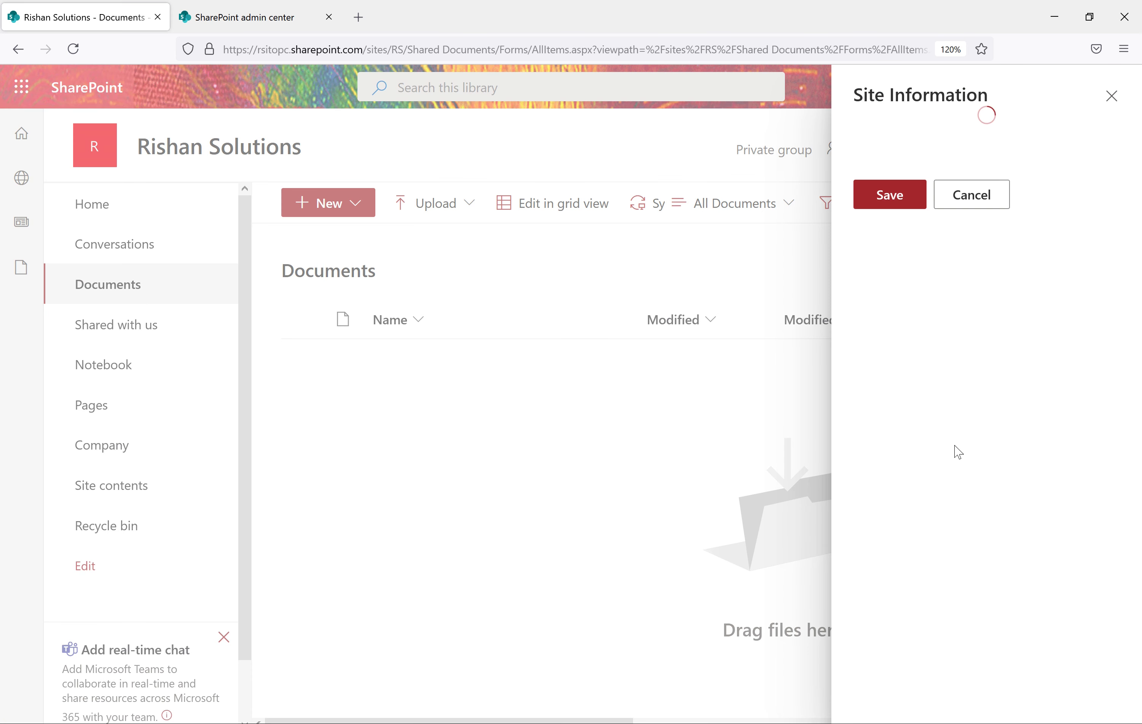
click(922, 577)
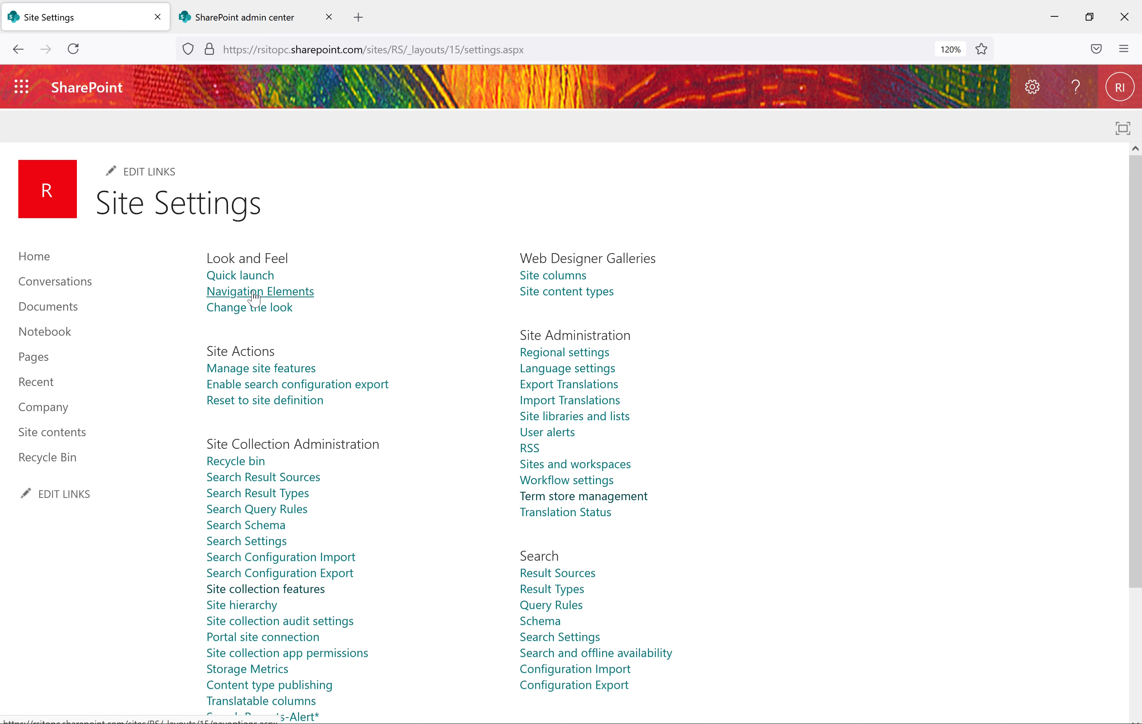
Look at the Quick Launch and Tree View options in Navigation Elements and return to Site Settings without saving.
click(283, 295)
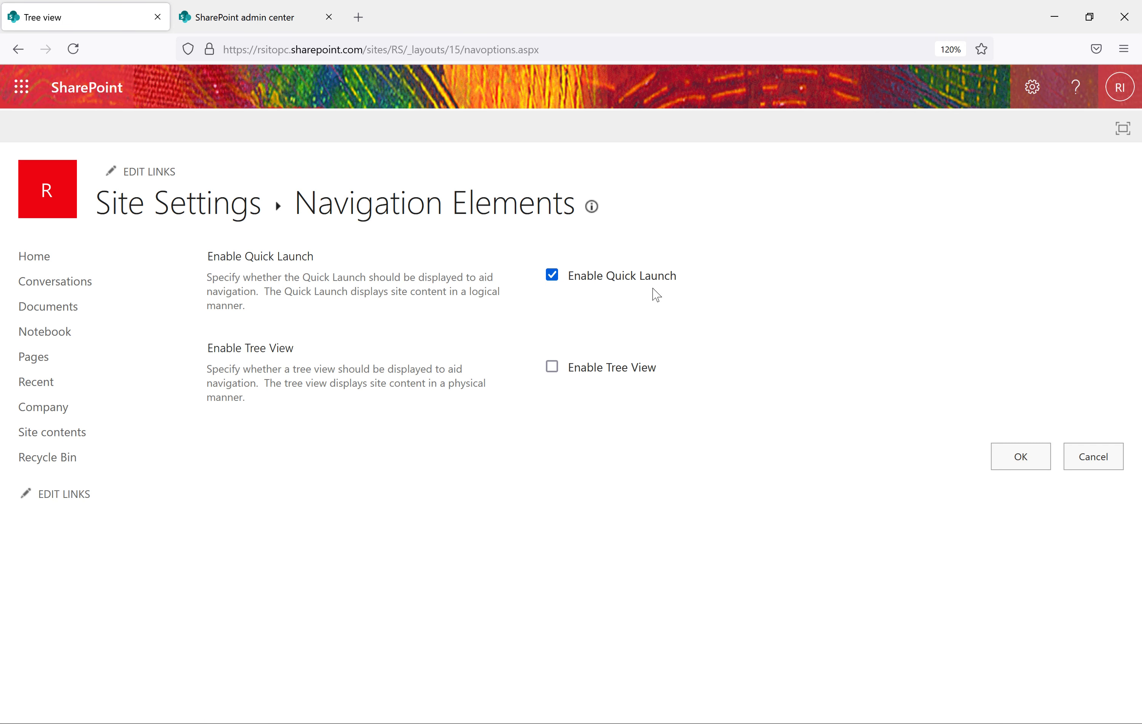
drag(677, 276, 574, 273)
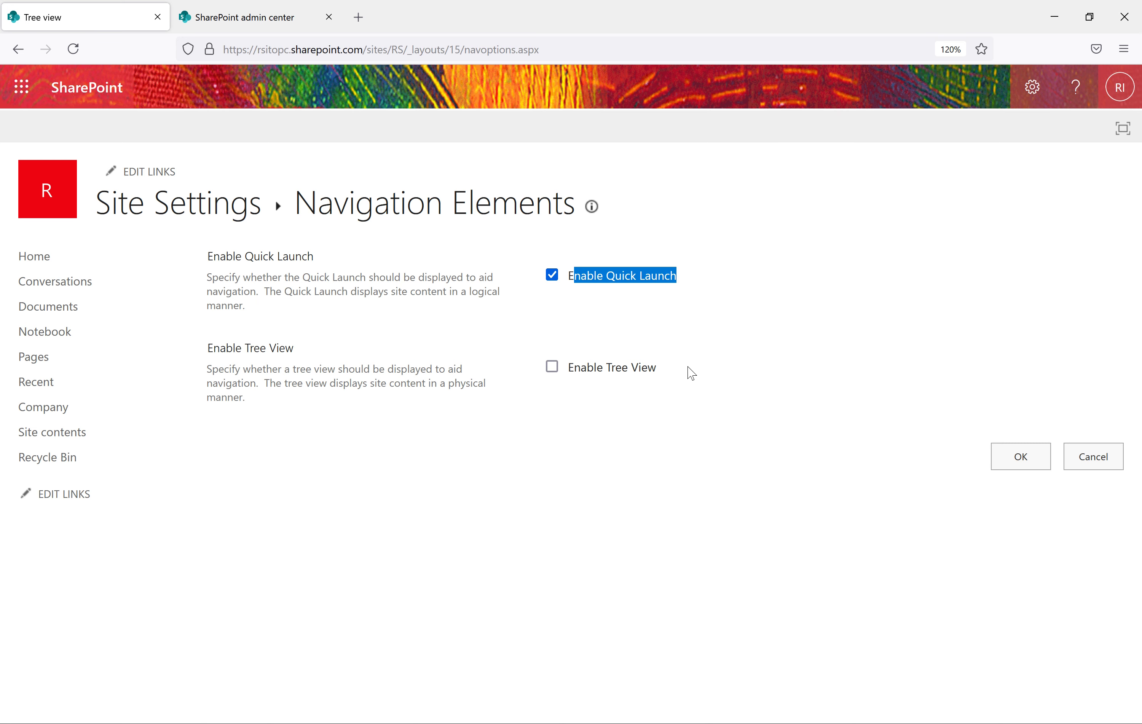
drag(691, 372, 588, 369)
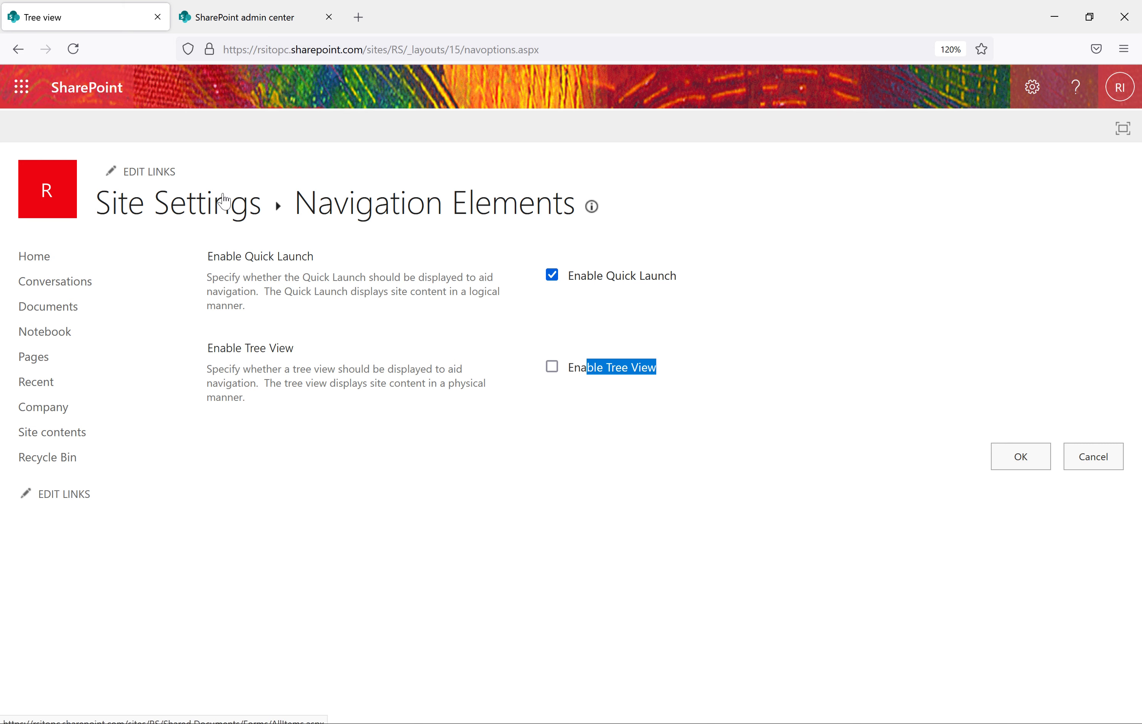
click(1096, 457)
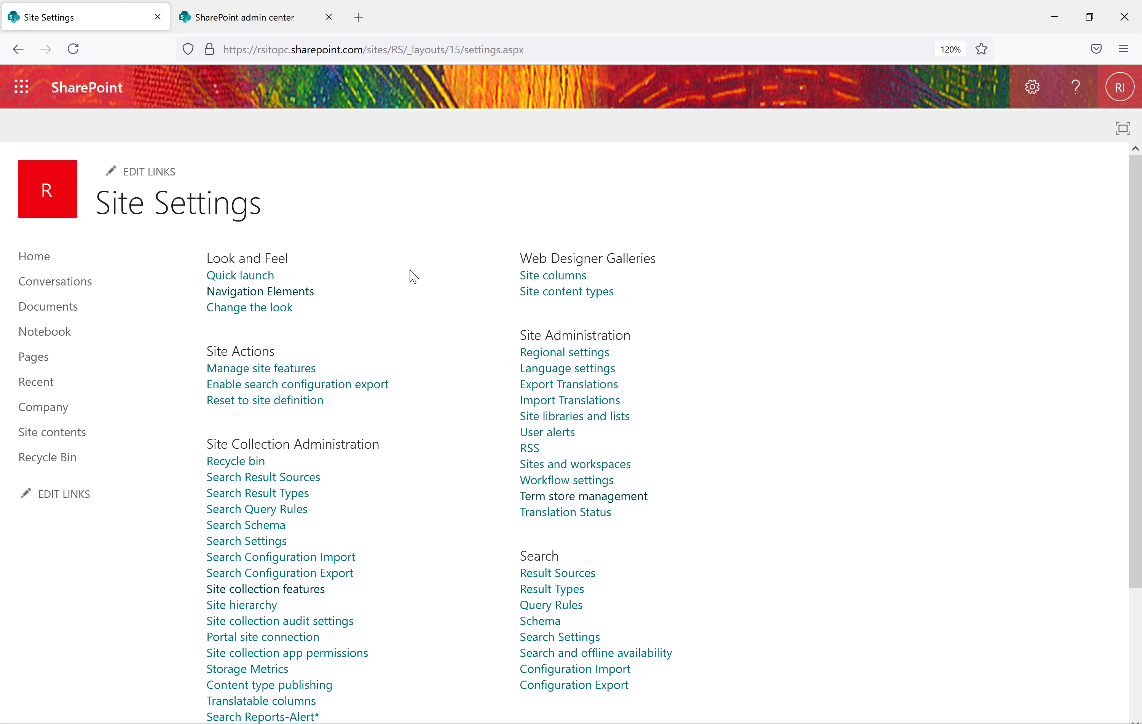
Activate the SharePoint Server Publishing Infrastructure feature in the site collection features.
scroll(358, 272, down, 3)
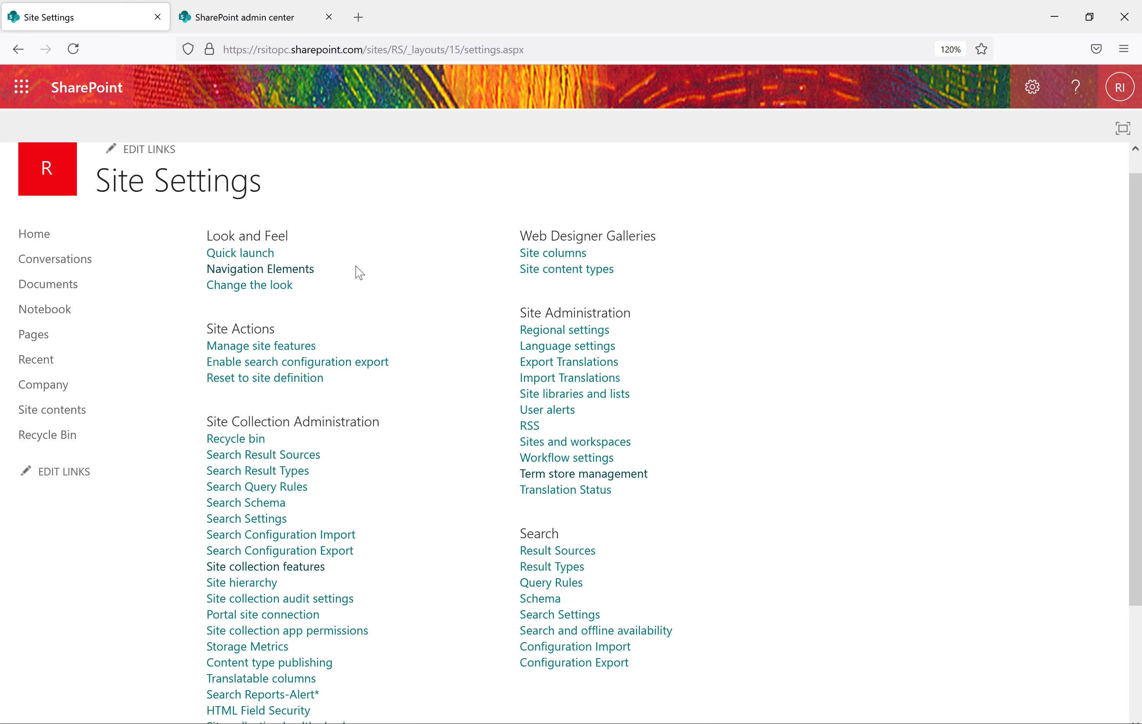
click(292, 498)
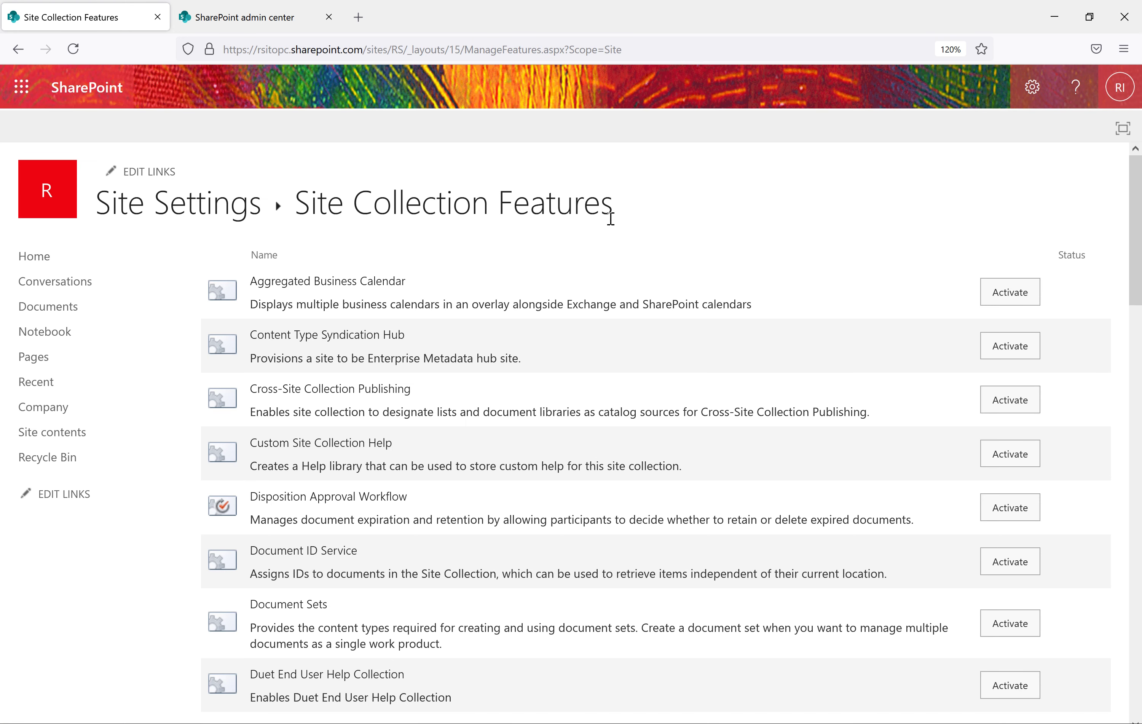
drag(621, 206, 289, 203)
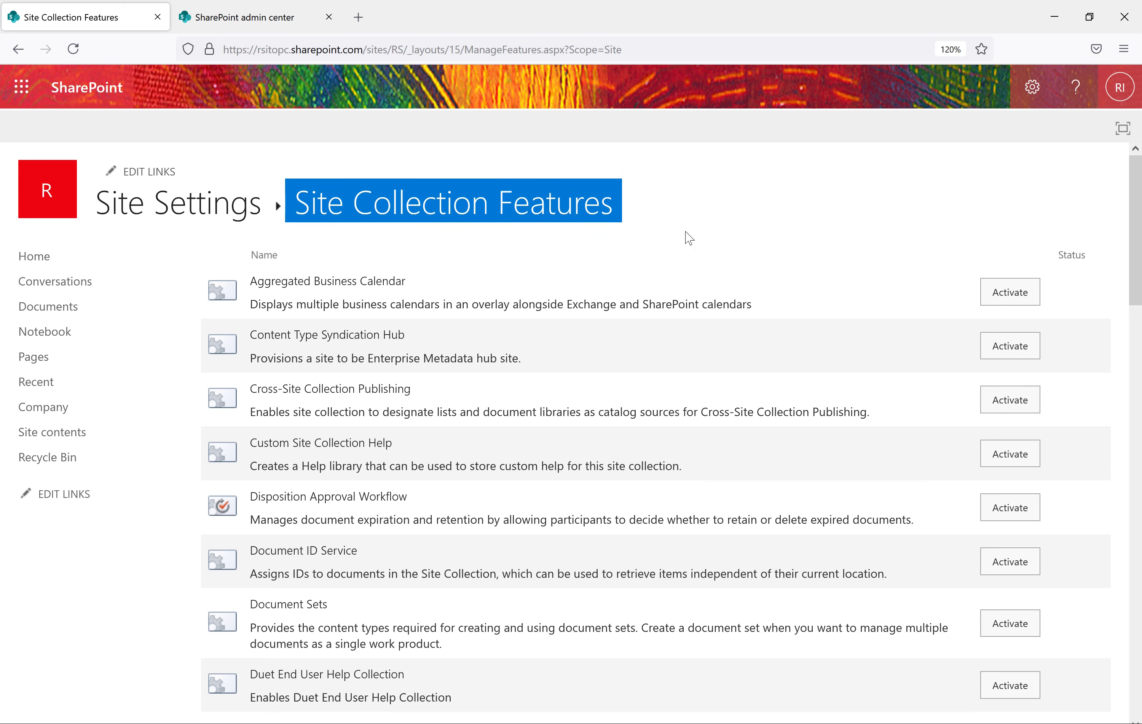
click(778, 239)
scroll(778, 306, down, 20)
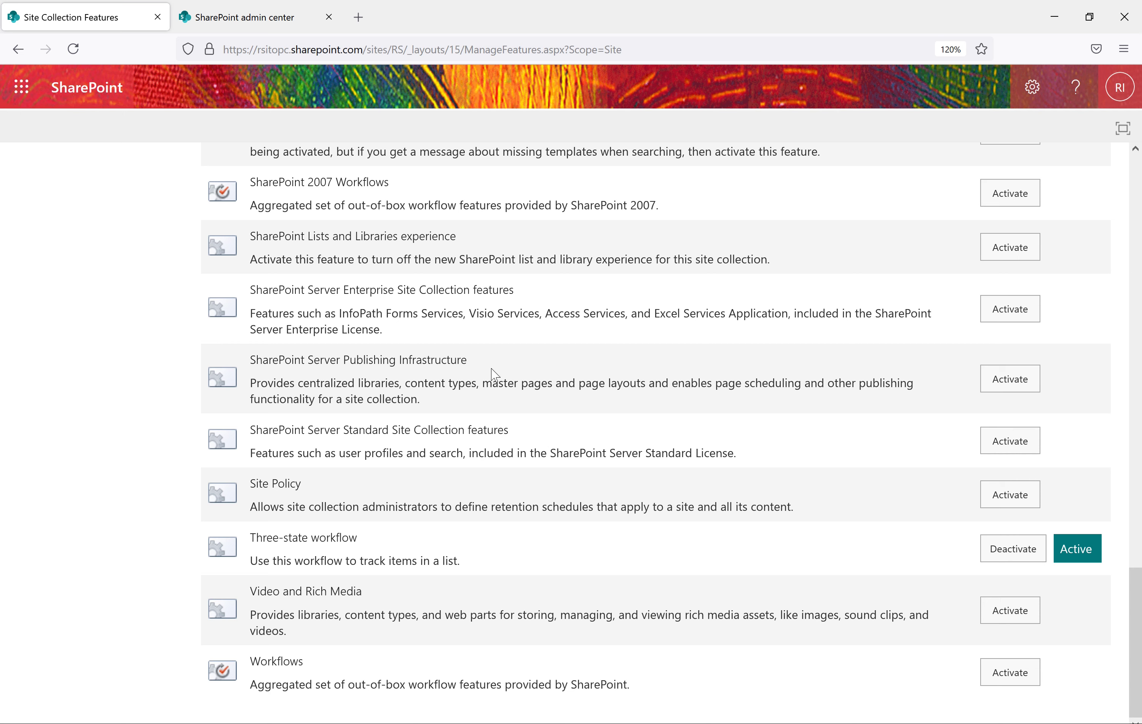
drag(467, 360, 253, 357)
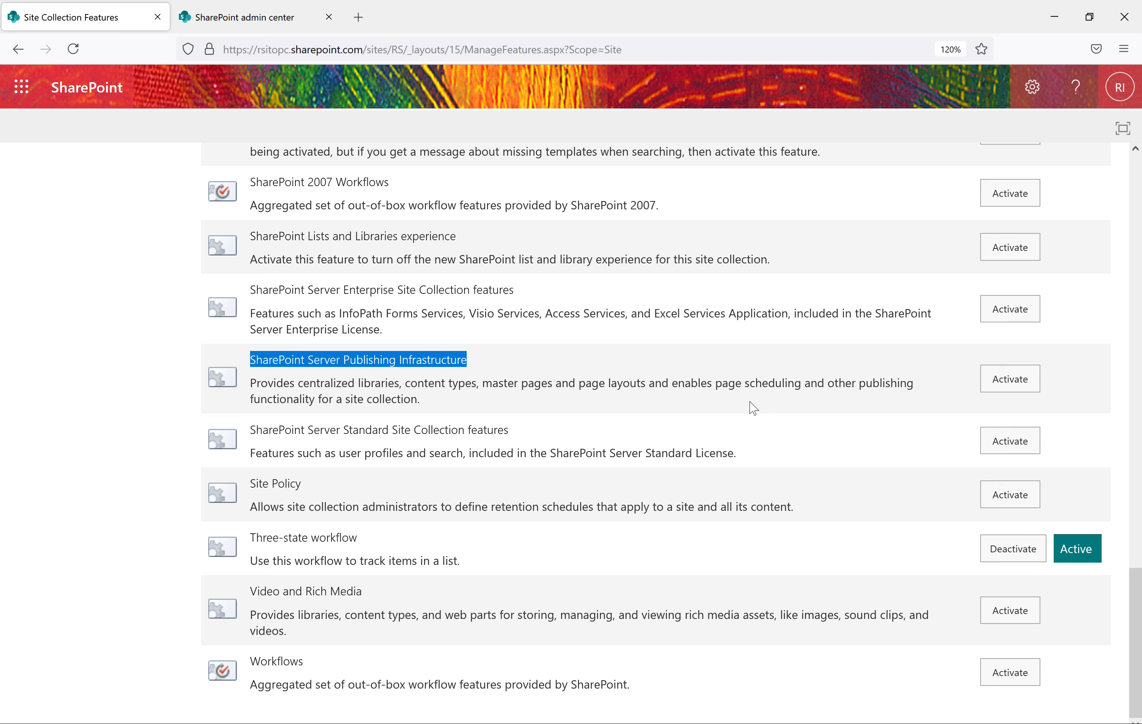
drag(436, 402, 273, 405)
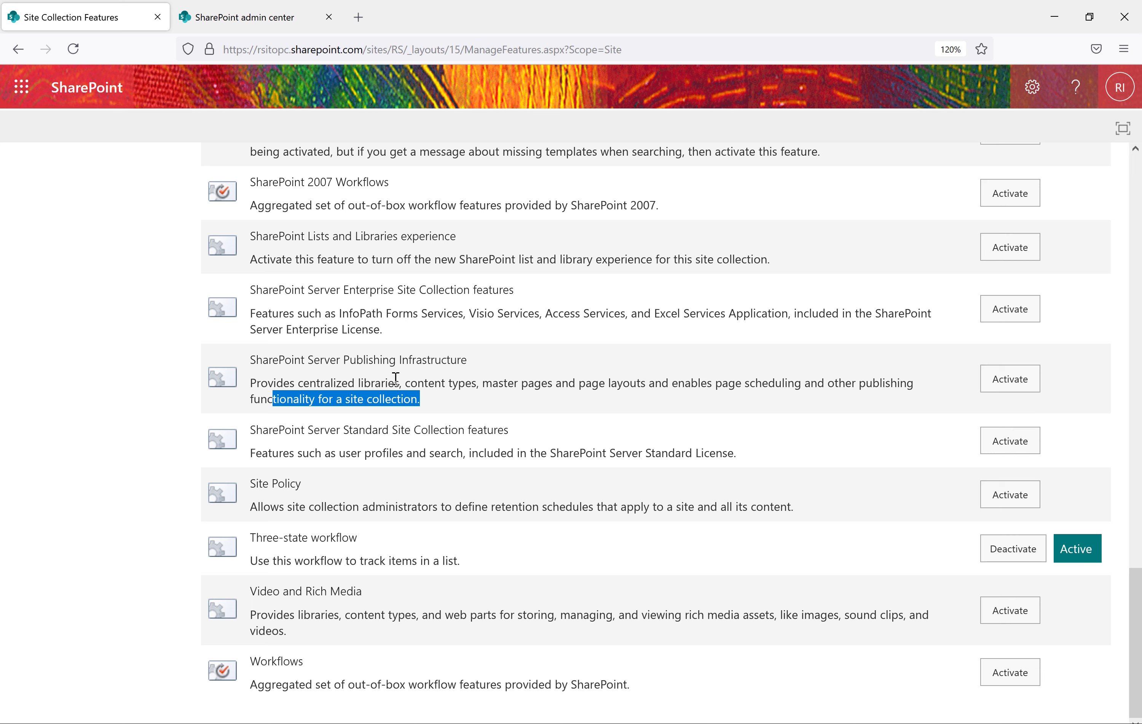
click(1016, 383)
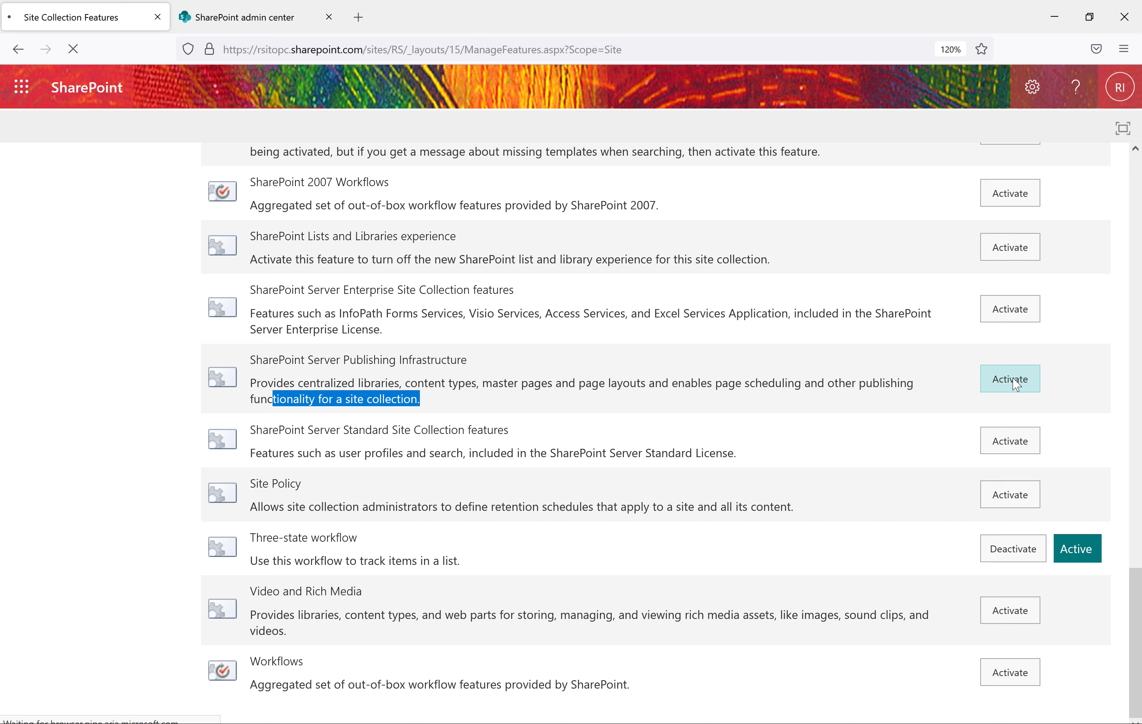
drag(501, 366, 250, 361)
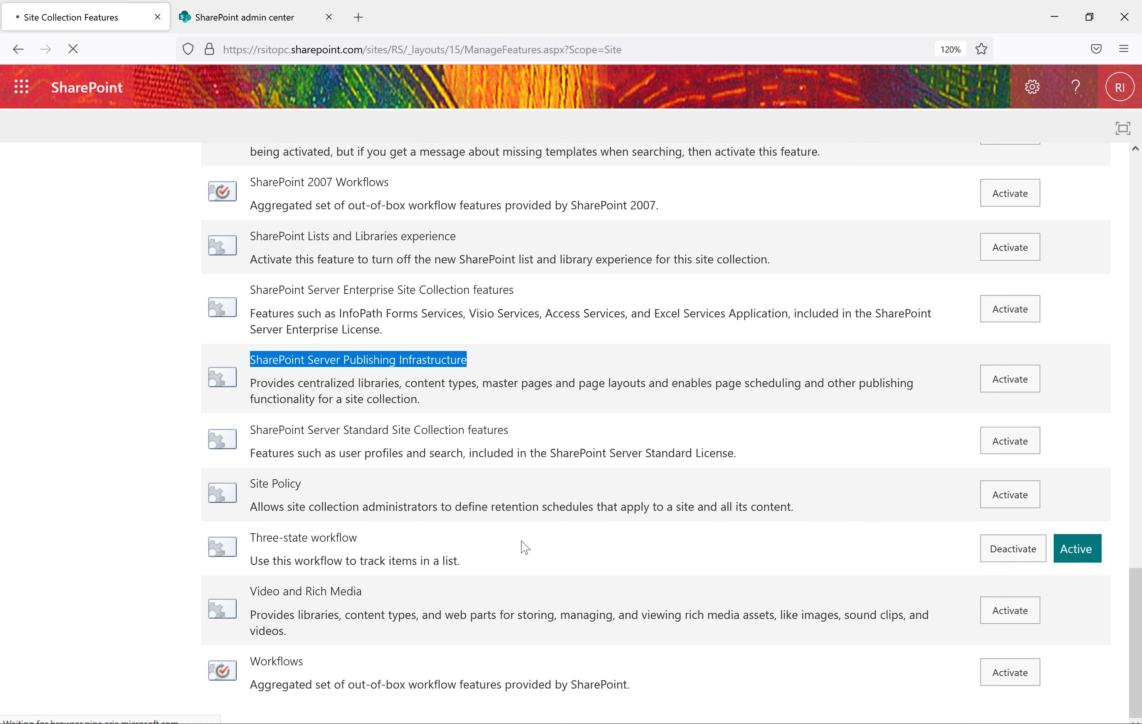
Check the status of the SharePoint Server Publishing Infrastructure feature in the site collection features list.
scroll(577, 546, up, 20)
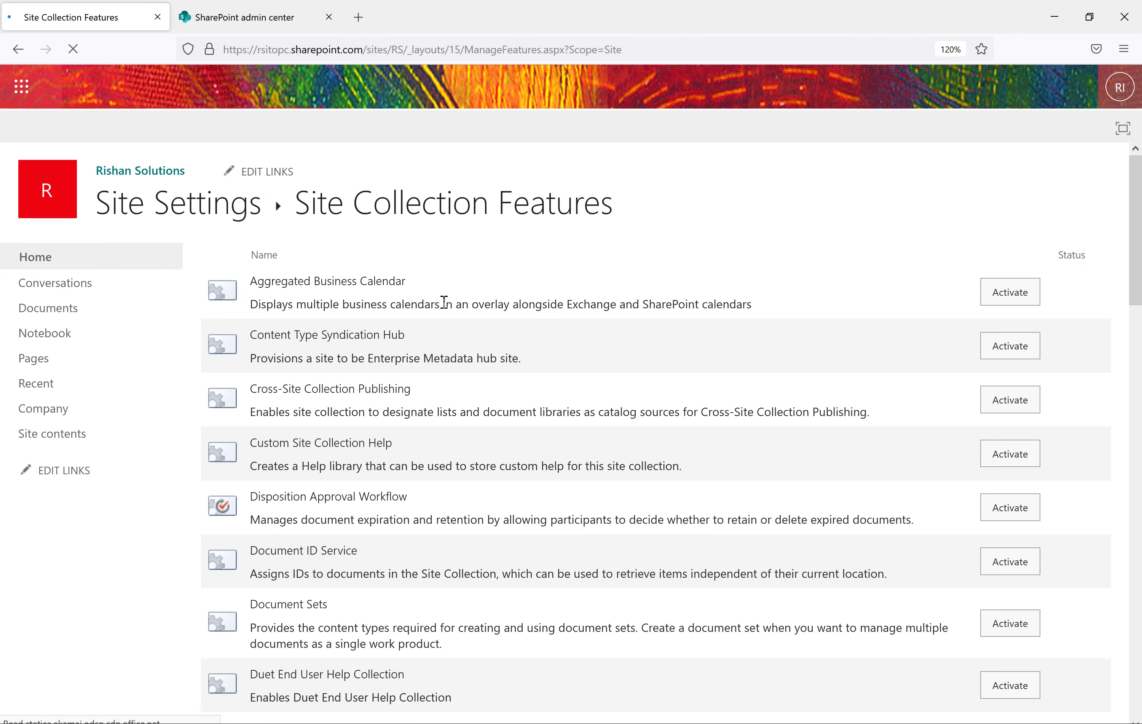
scroll(614, 356, down, 15)
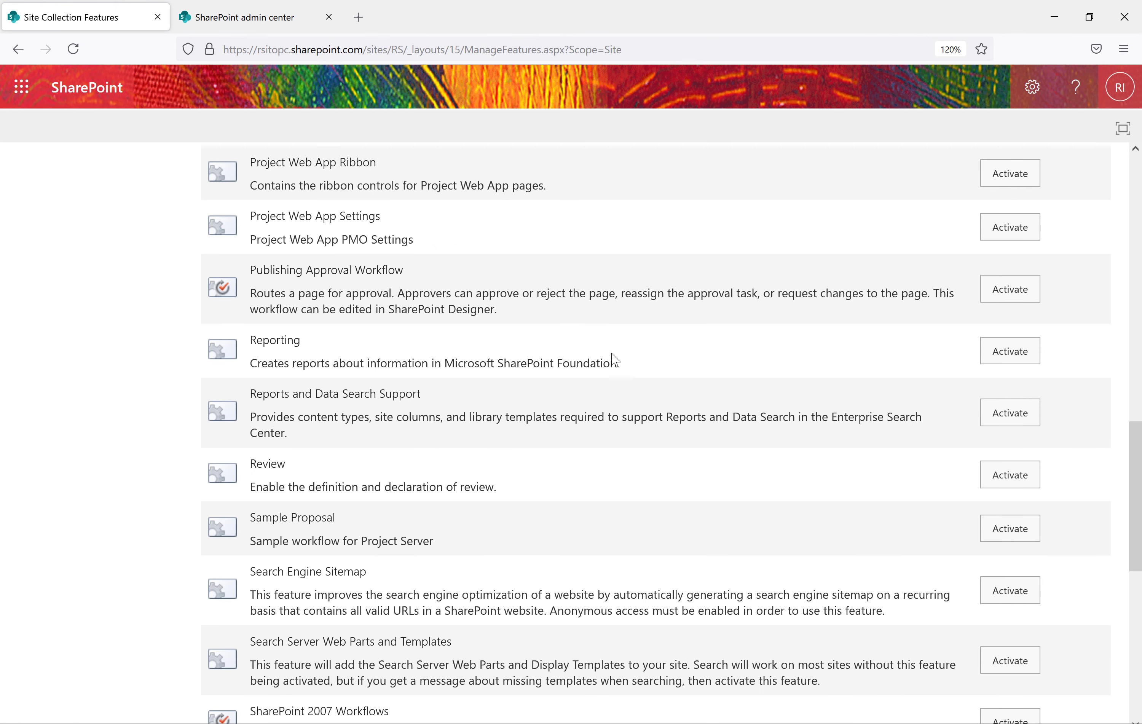
scroll(612, 354, up, 9)
scroll(611, 353, down, 15)
scroll(612, 353, down, 3)
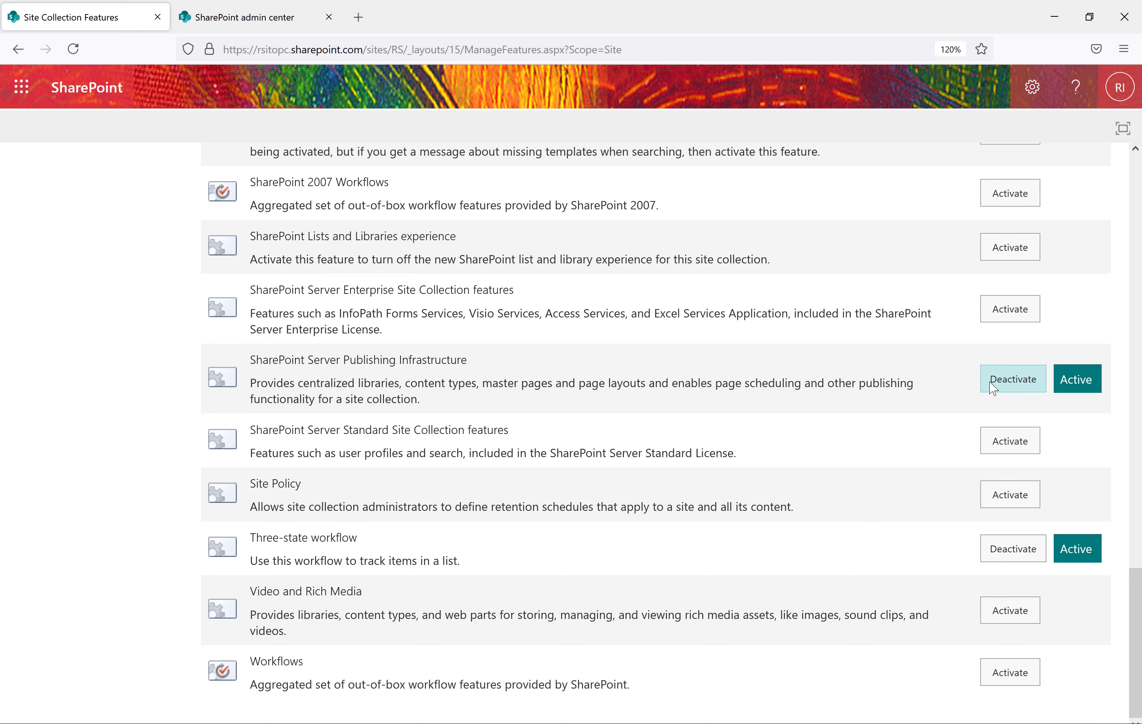
scroll(481, 344, up, 1)
scroll(527, 336, up, 20)
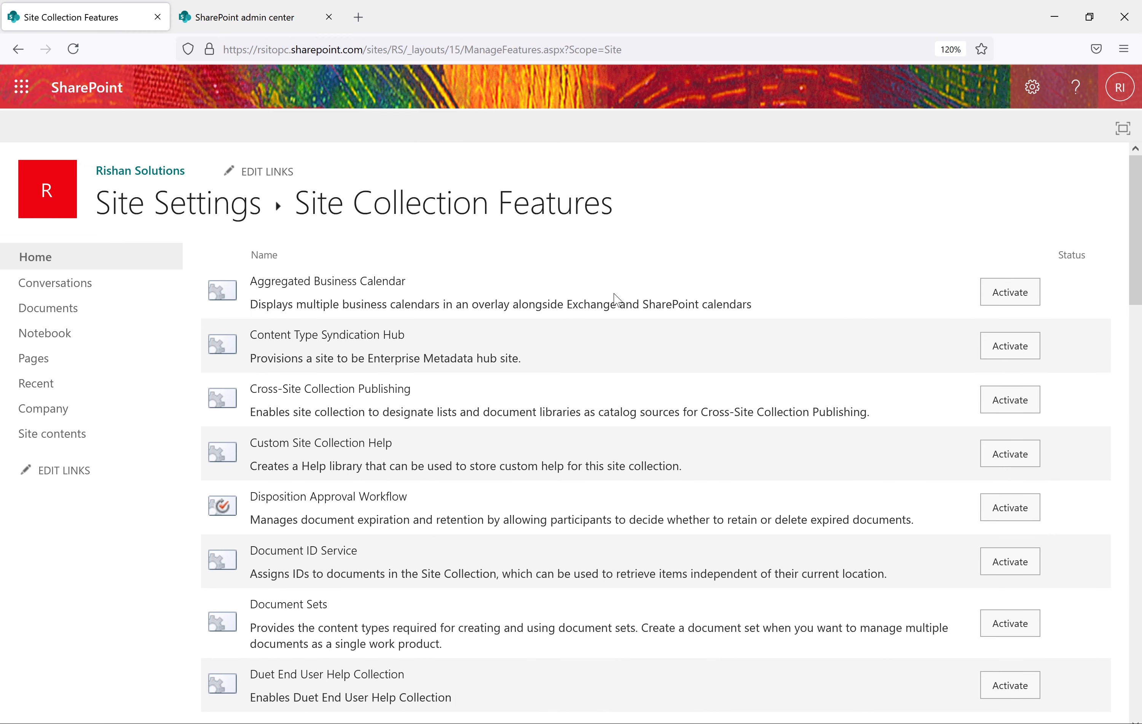
Open the site's Navigation settings from Site Settings and review the Global Navigation and Current Navigation options.
click(207, 213)
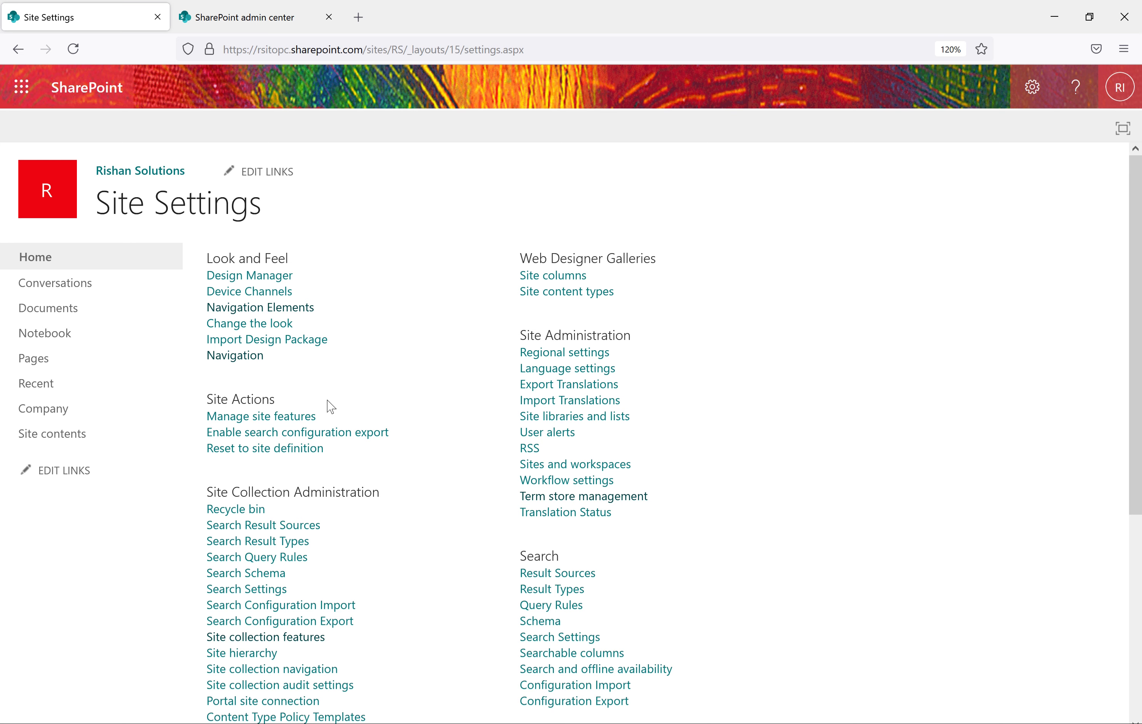
click(245, 362)
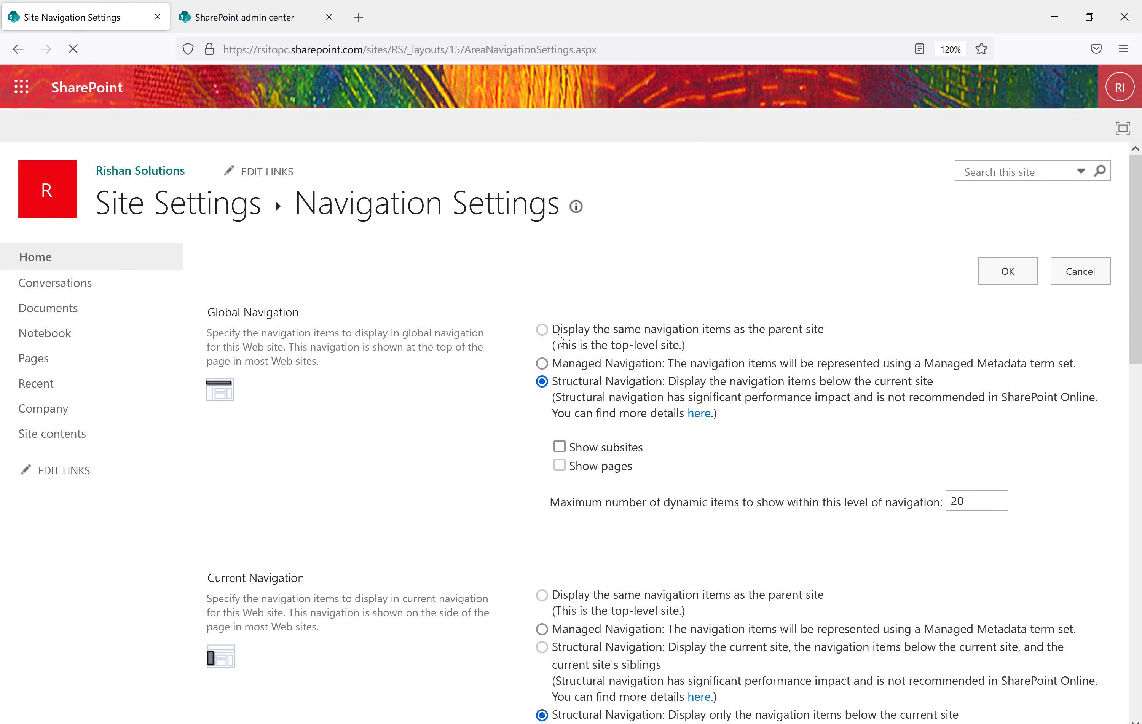
double_click(276, 315)
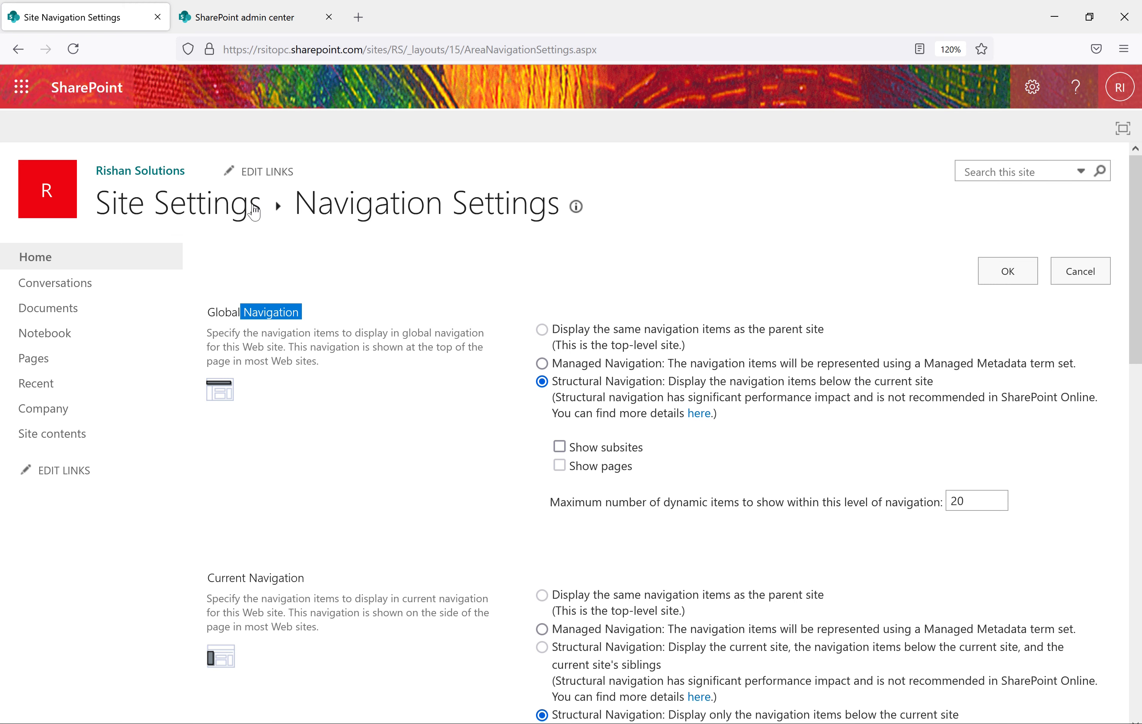
scroll(421, 443, down, 4)
drag(324, 394, 216, 386)
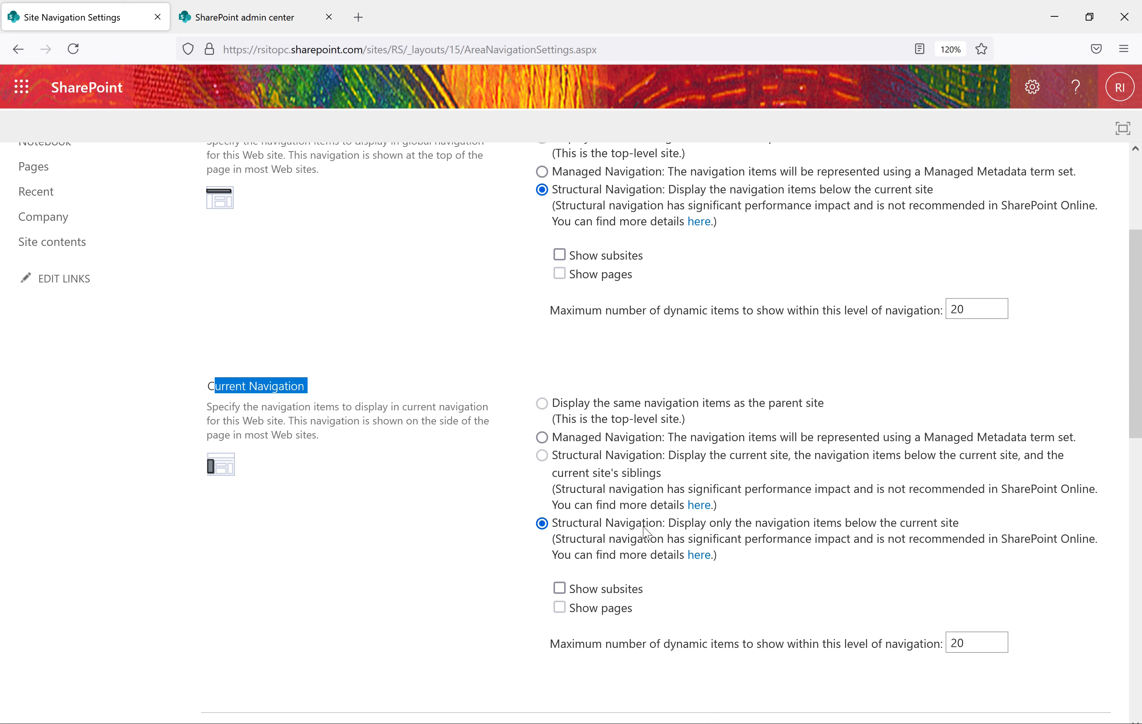
scroll(703, 455, up, 4)
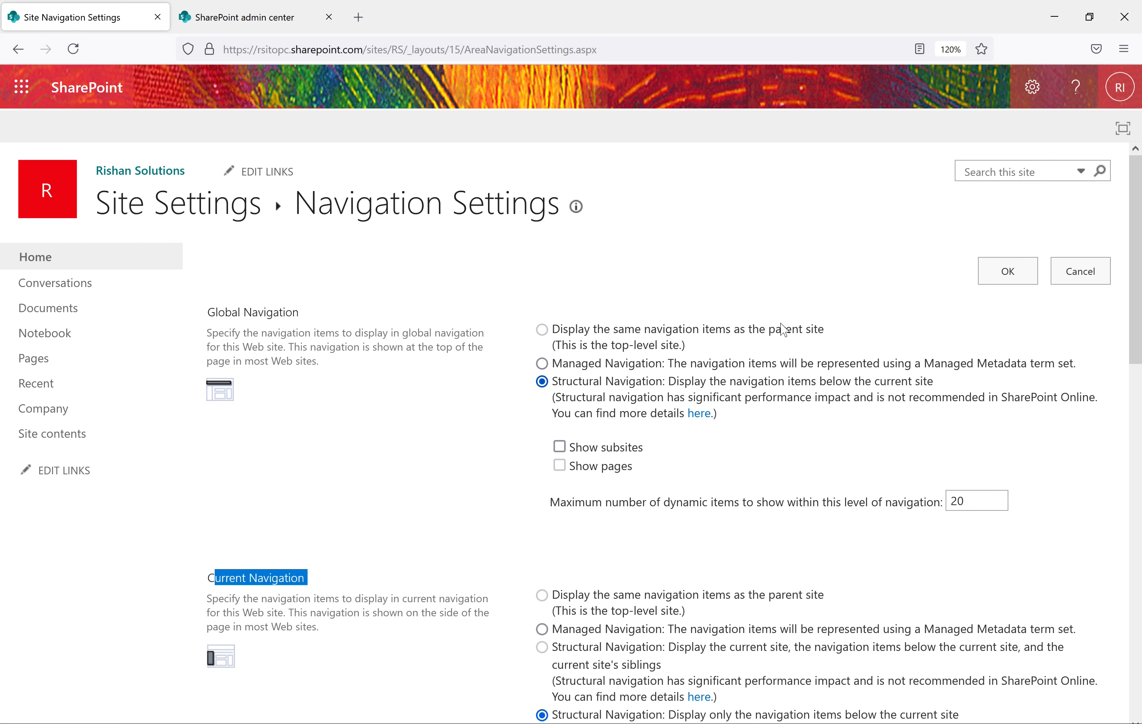
Set the site's Global Navigation to Managed Navigation, so its items come from a Managed Metadata term set.
drag(837, 334, 561, 331)
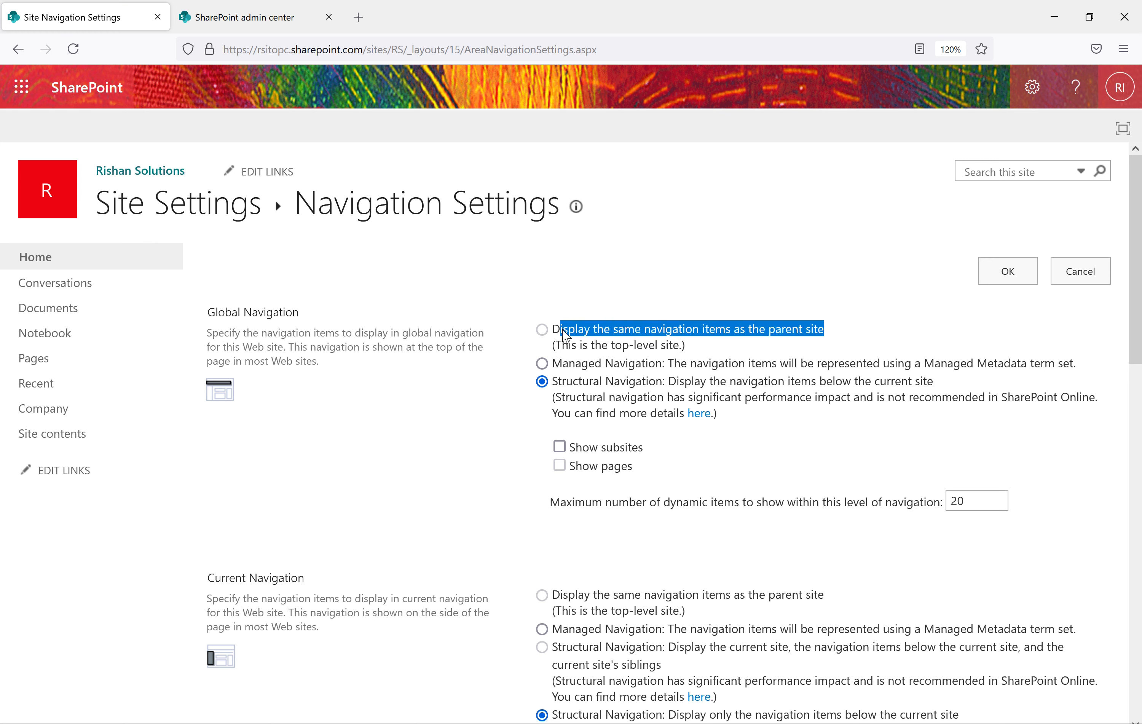
drag(666, 383, 546, 383)
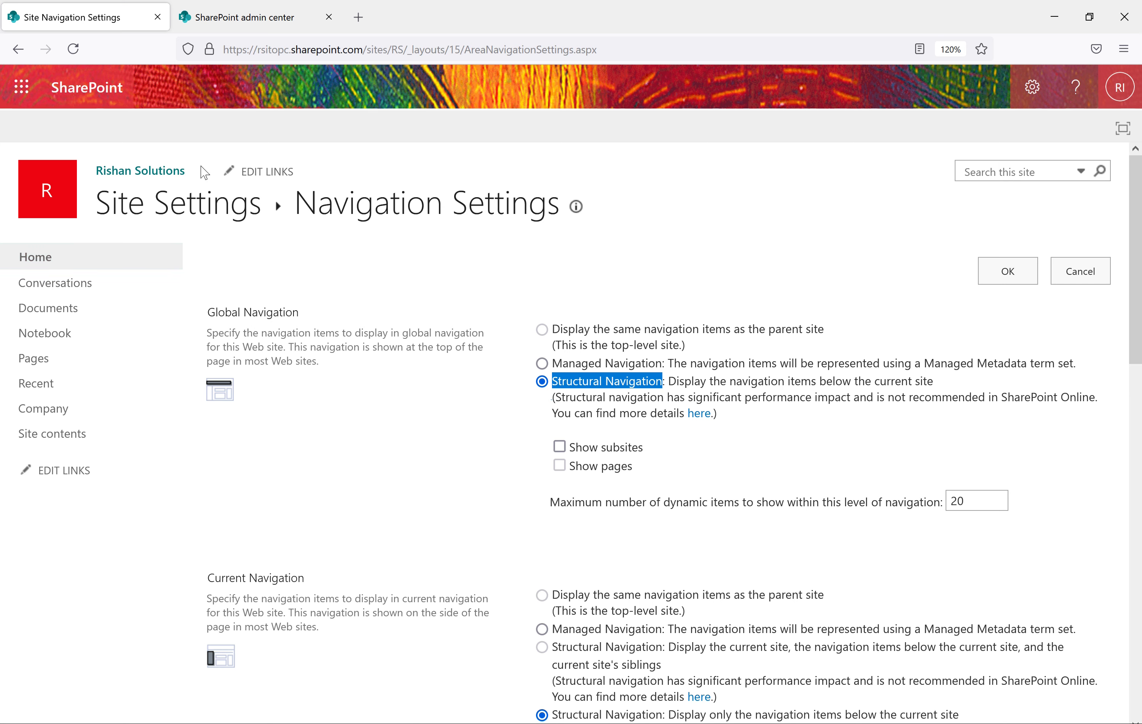
drag(310, 316, 207, 313)
click(542, 364)
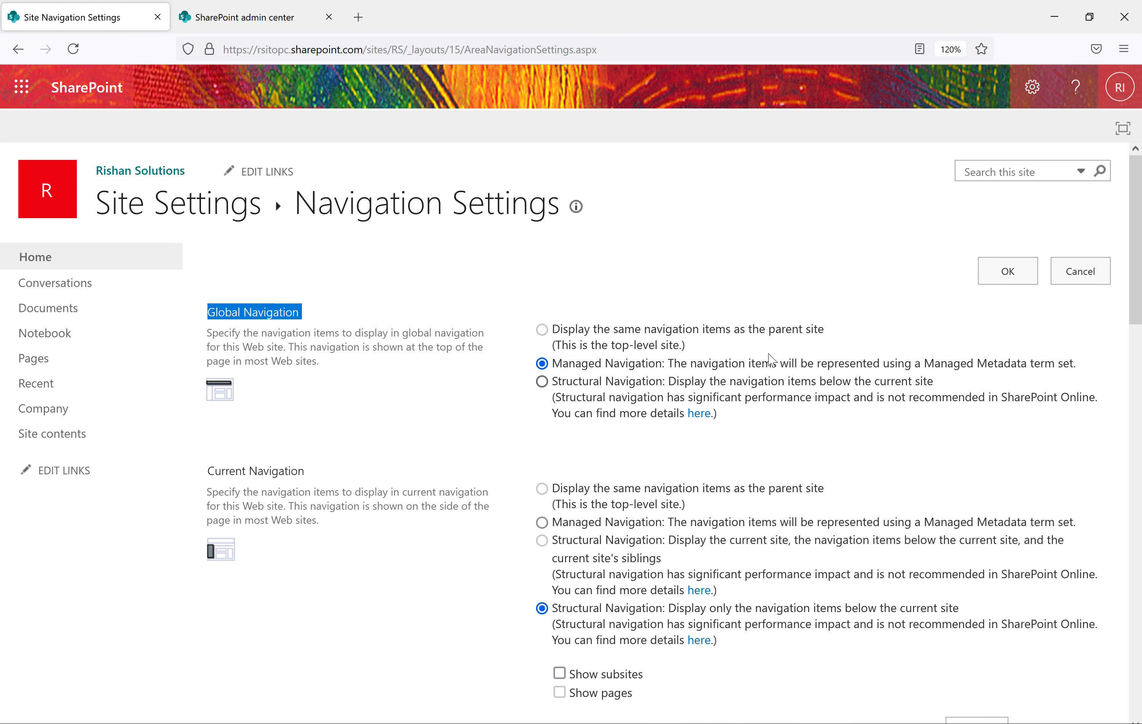
Find the Departments term set in the RishanSolutions group and select it as the Managed Navigation term set.
scroll(768, 357, down, 10)
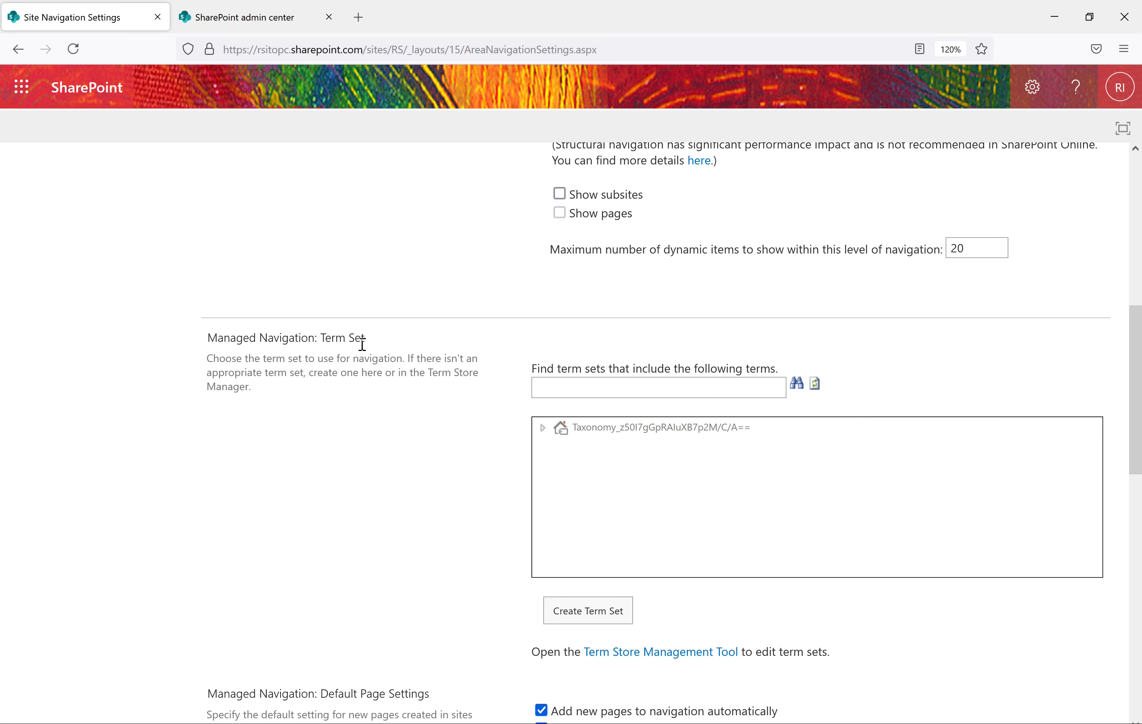
click(629, 387)
text(Department)
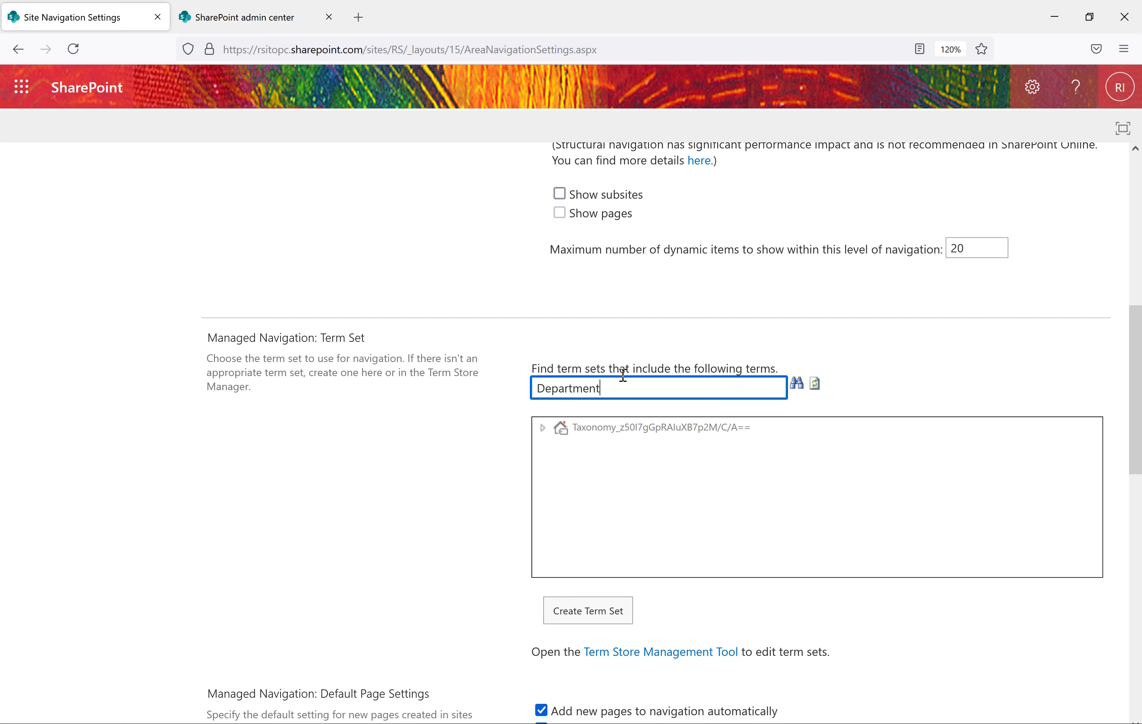
key(Return)
click(557, 450)
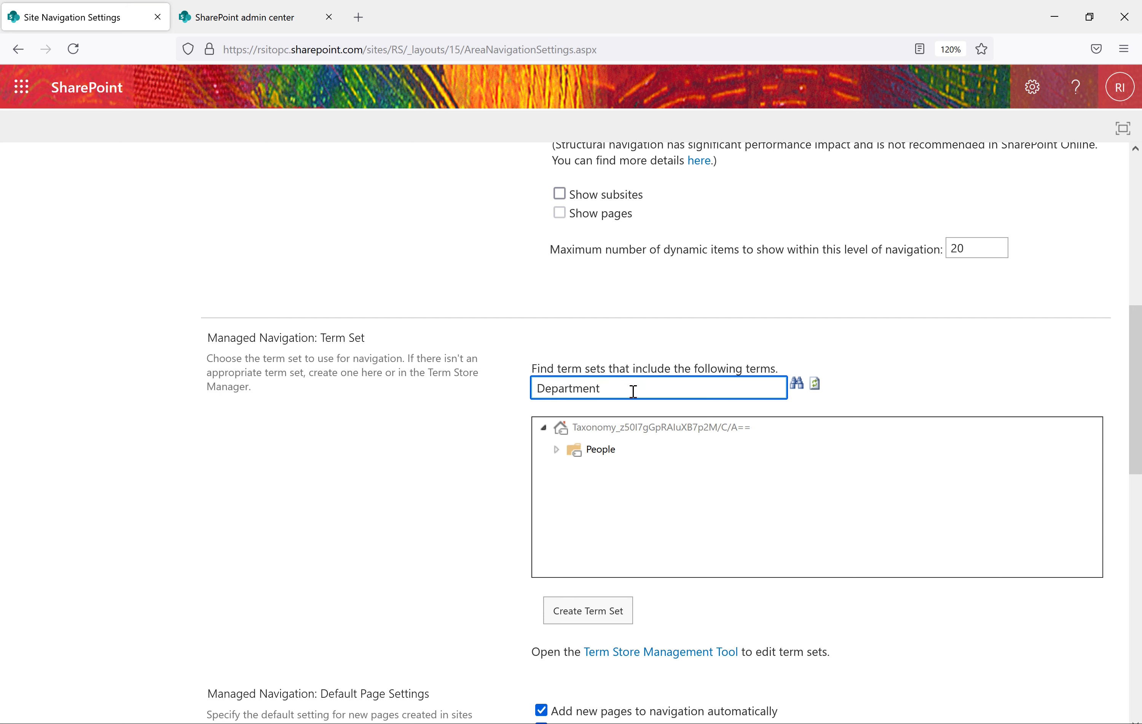
text(s)
key(Return)
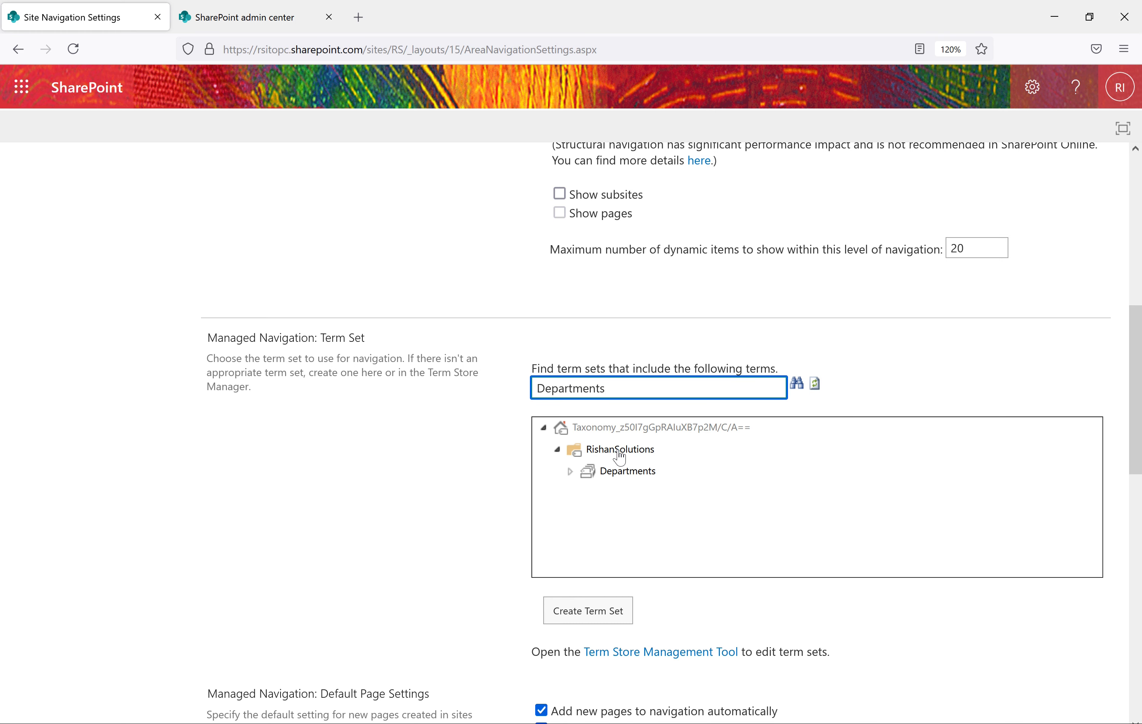
click(614, 478)
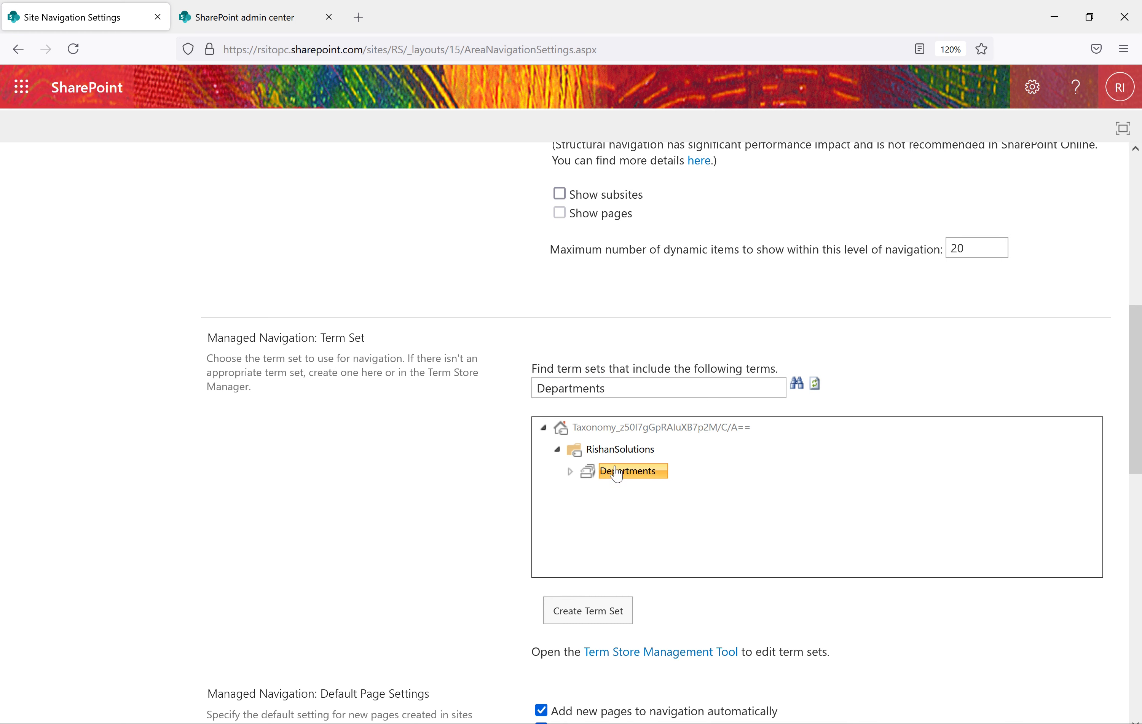
Open the Term Store Management Tool in a separate browser tab and return to the Navigation Settings page.
scroll(711, 497, down, 4)
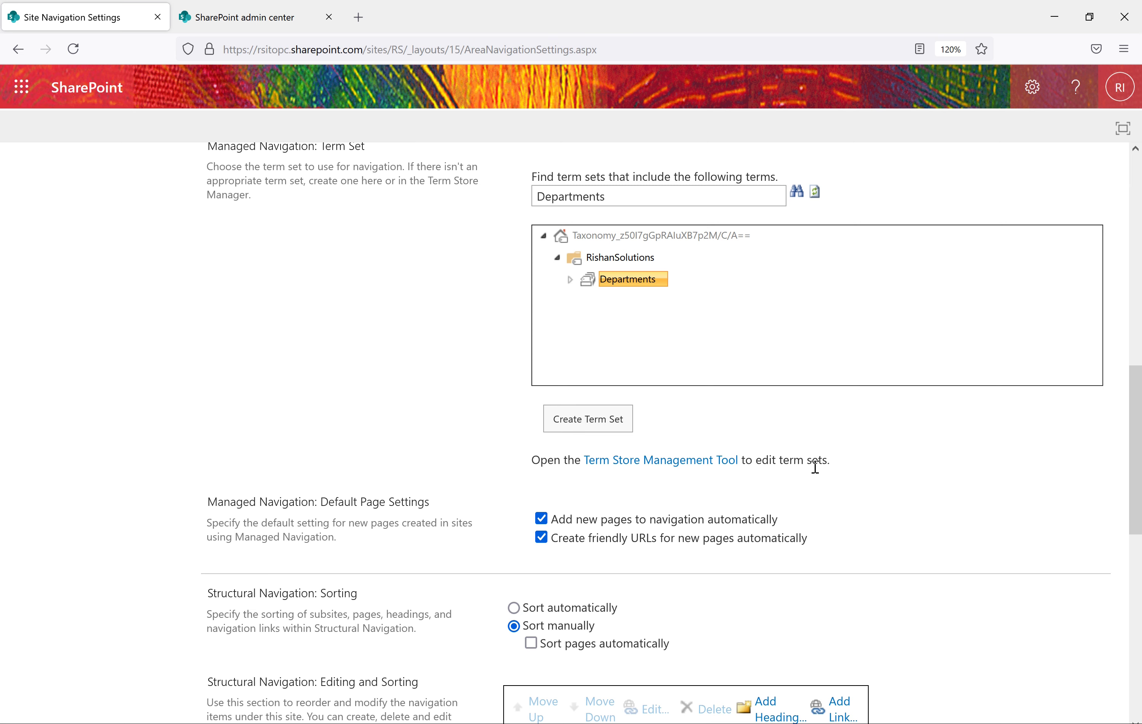
right_click(673, 467)
click(694, 475)
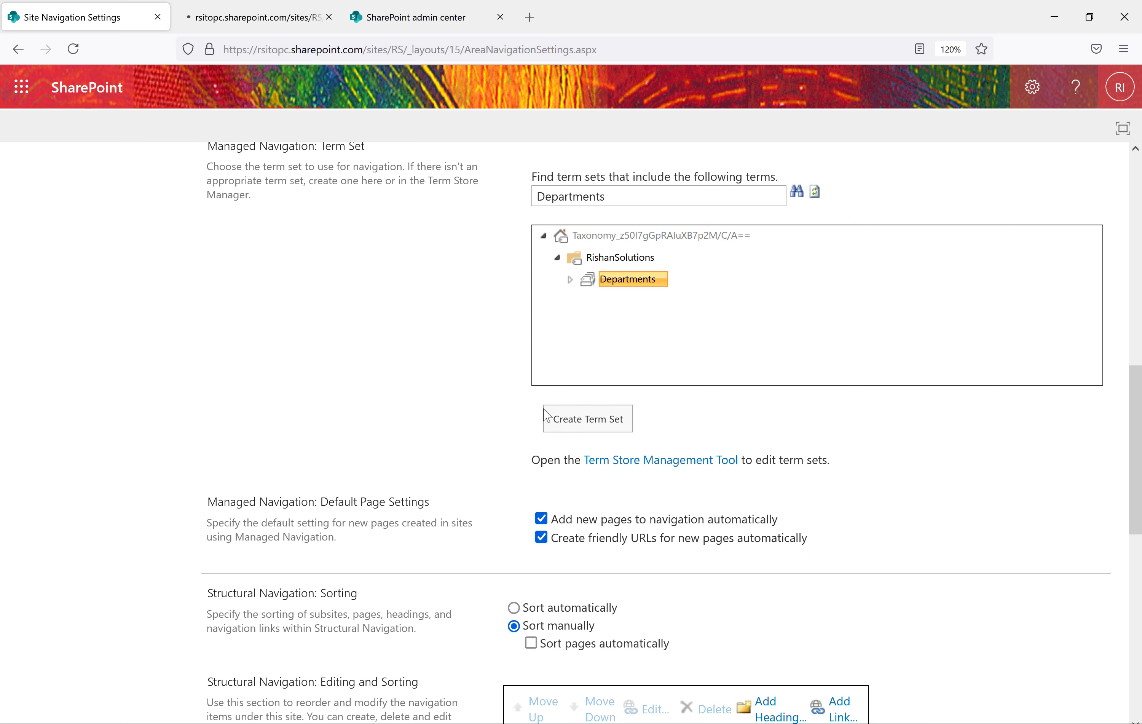
click(225, 20)
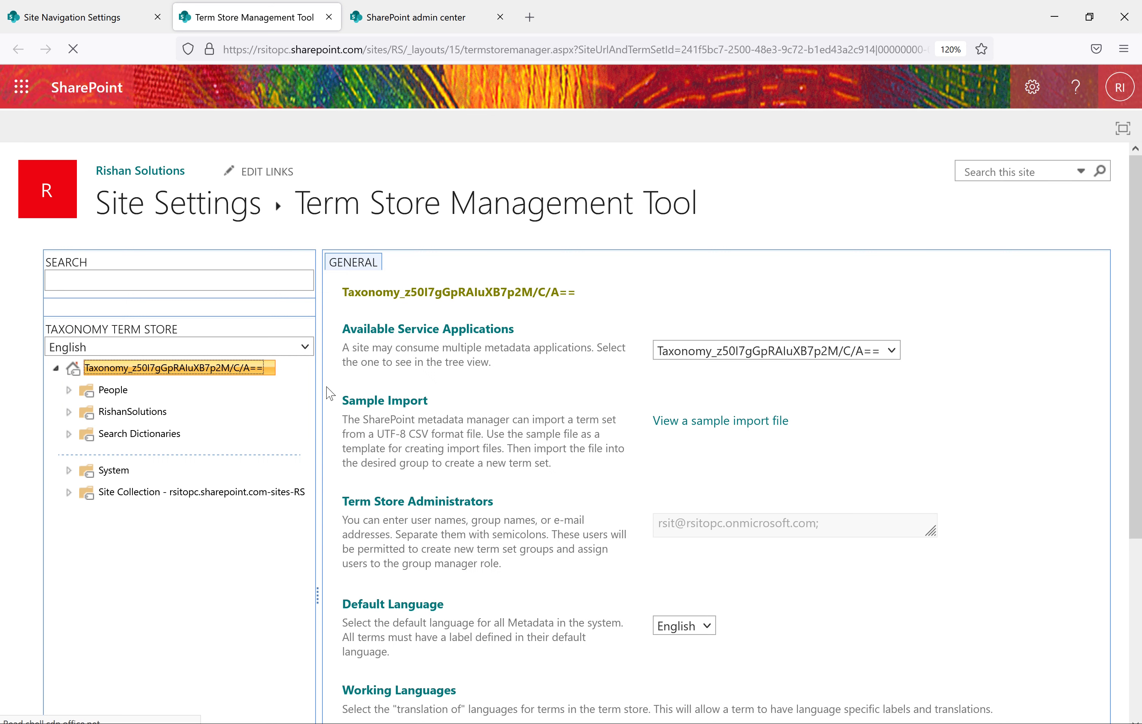
click(268, 368)
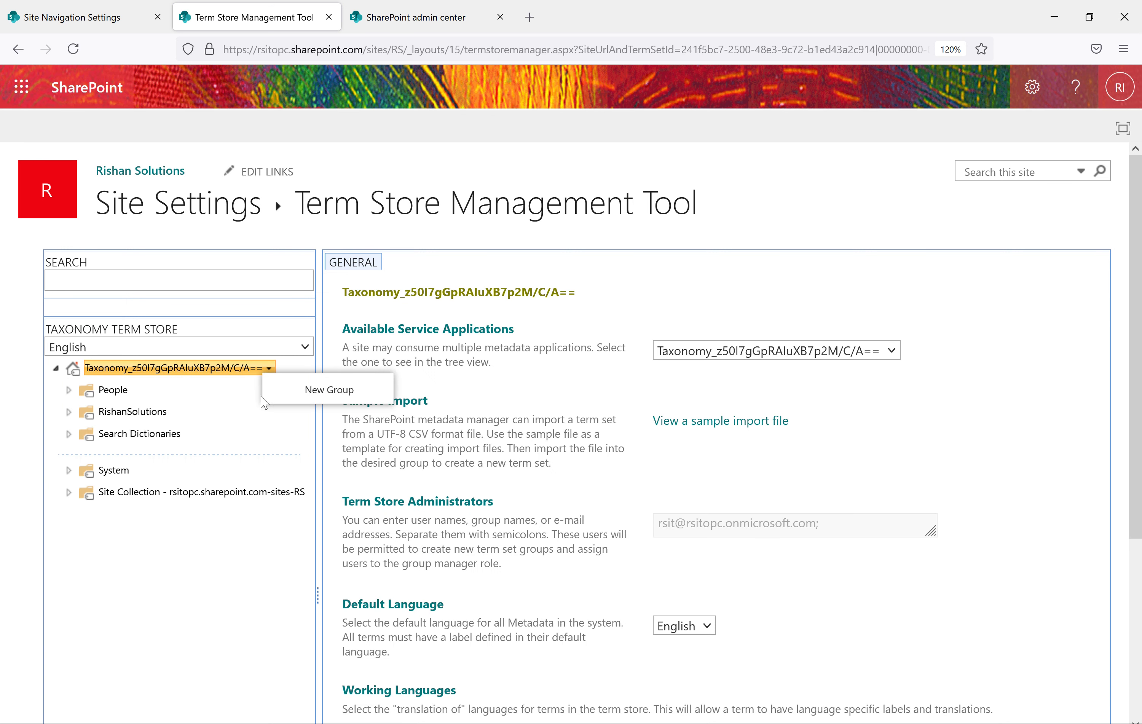
click(193, 571)
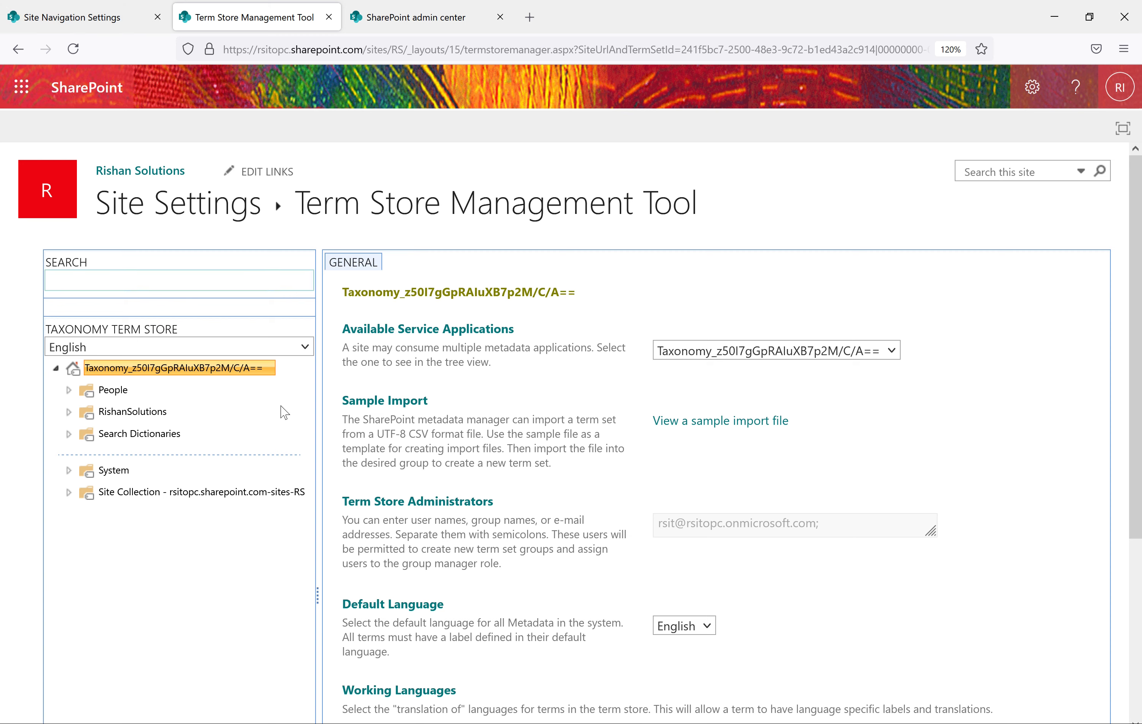
click(98, 18)
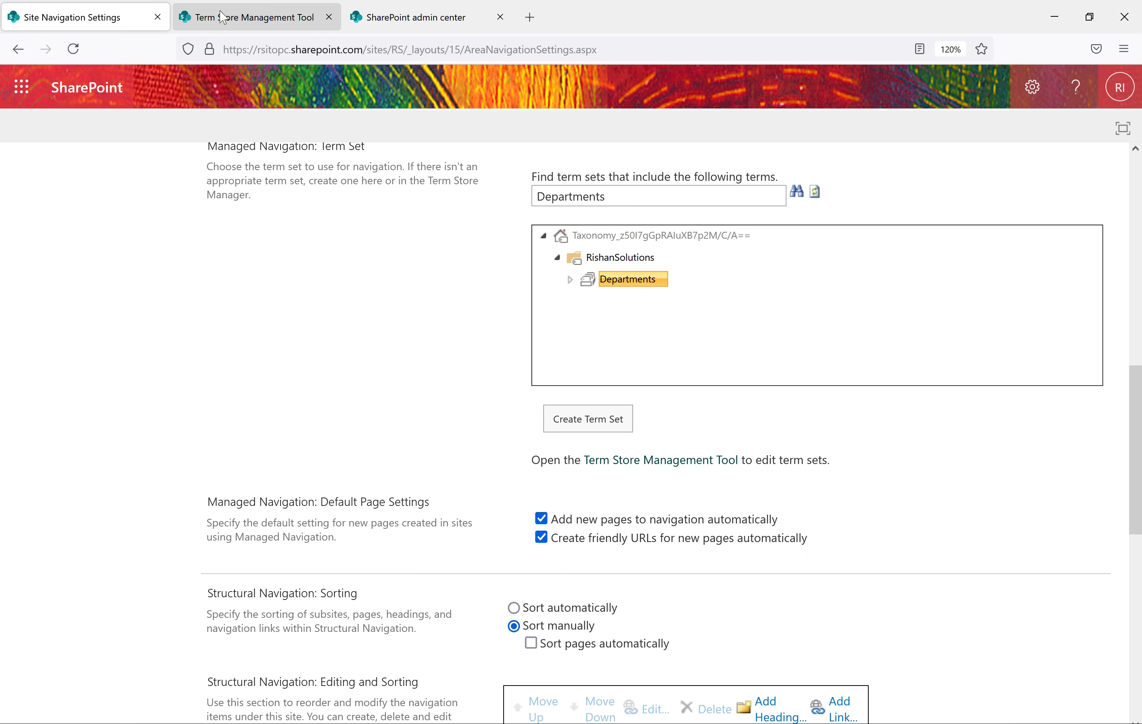
Review the structural navigation and Show and Hide Ribbon options, and save the navigation settings.
scroll(625, 403, down, 7)
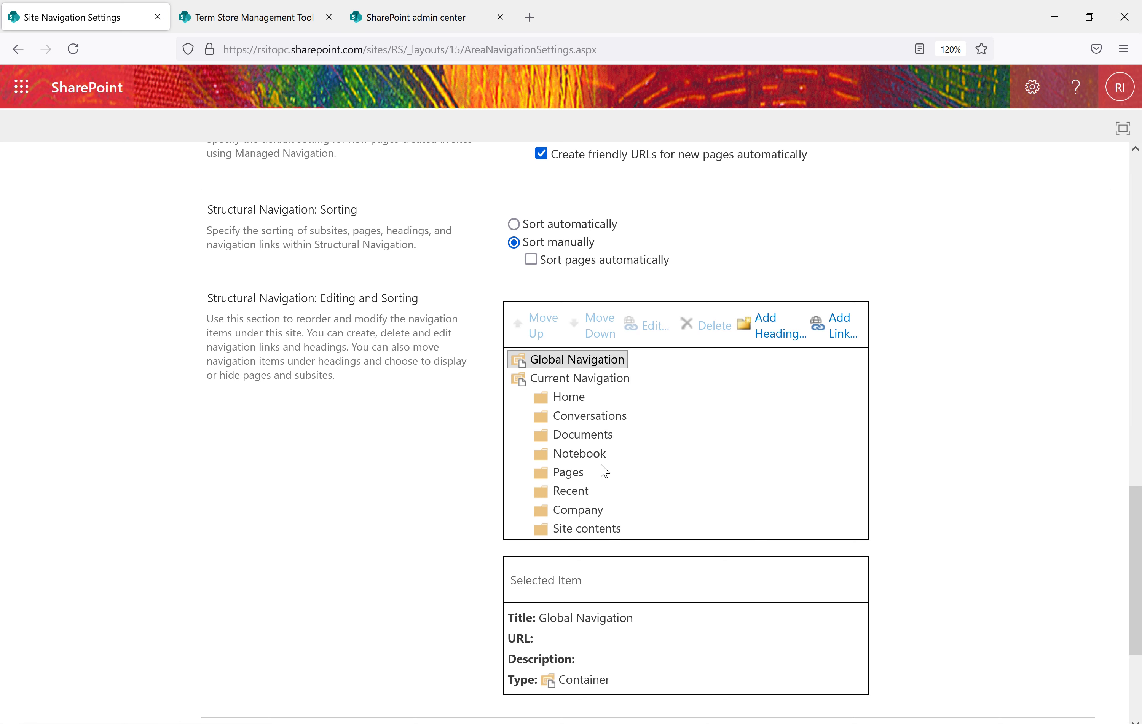
scroll(601, 469, up, 15)
scroll(568, 433, down, 15)
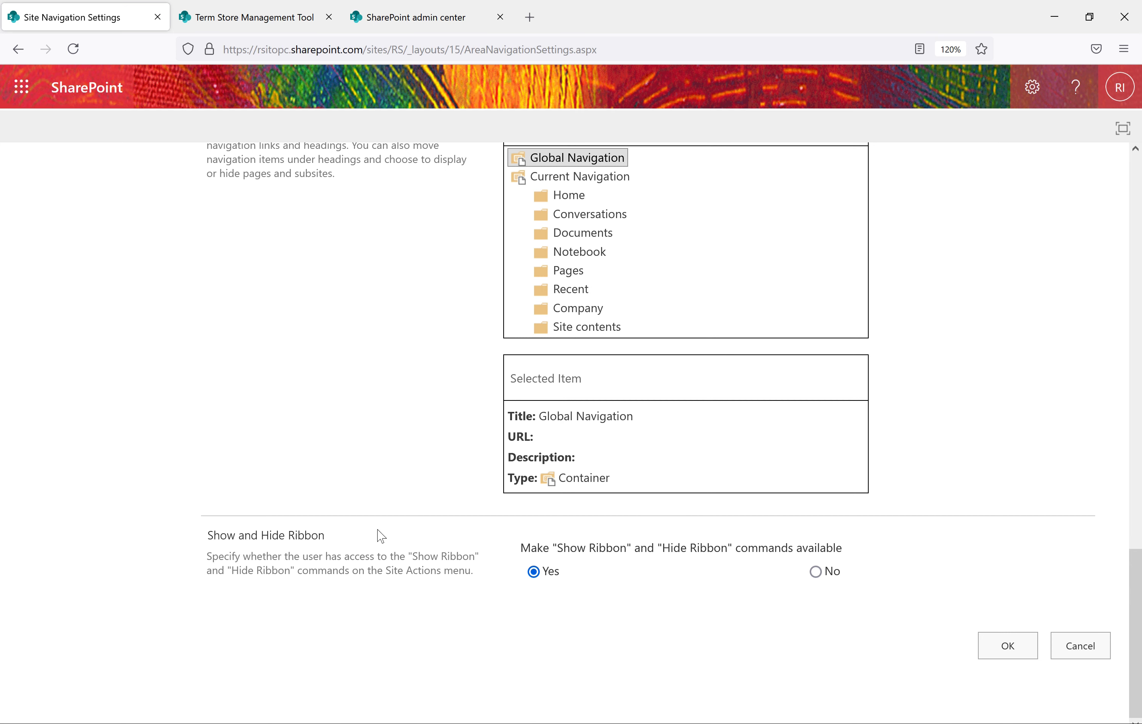
drag(344, 536, 198, 538)
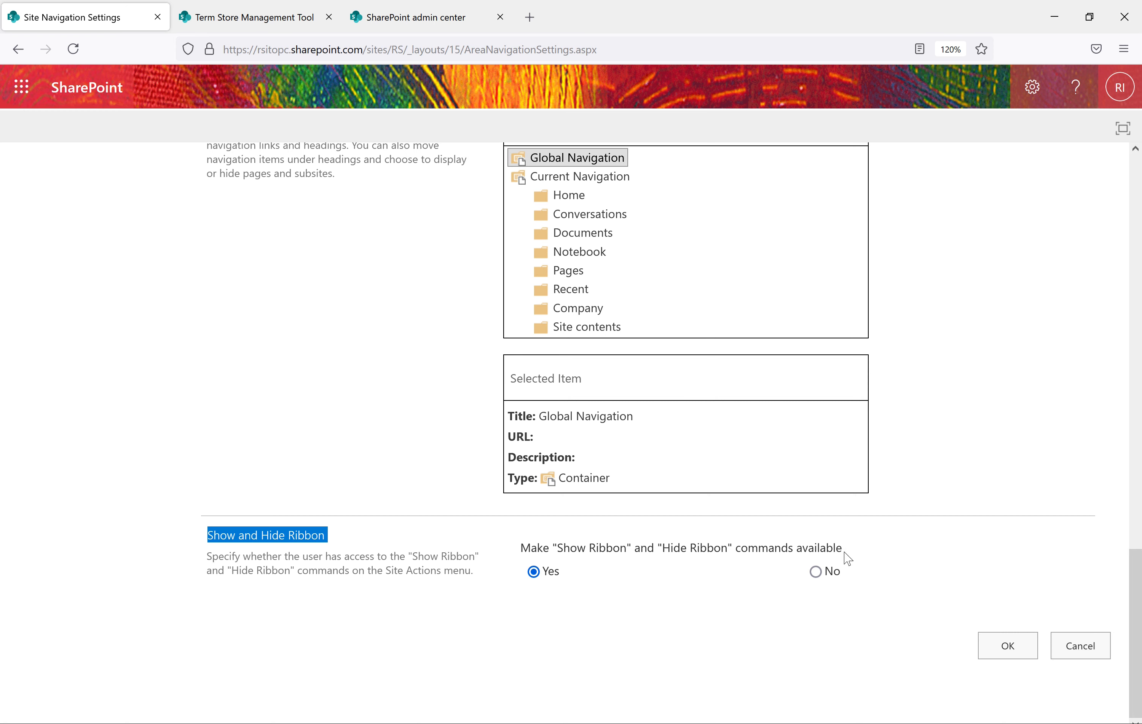
drag(849, 558, 522, 546)
scroll(891, 473, up, 8)
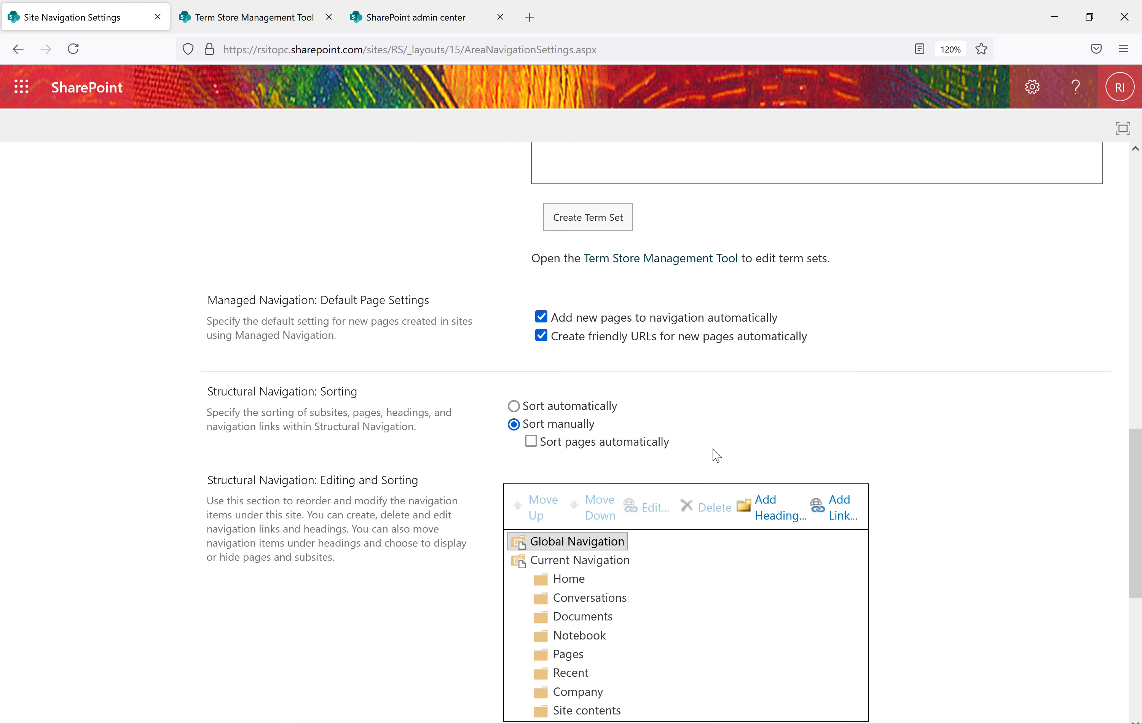
scroll(717, 455, up, 7)
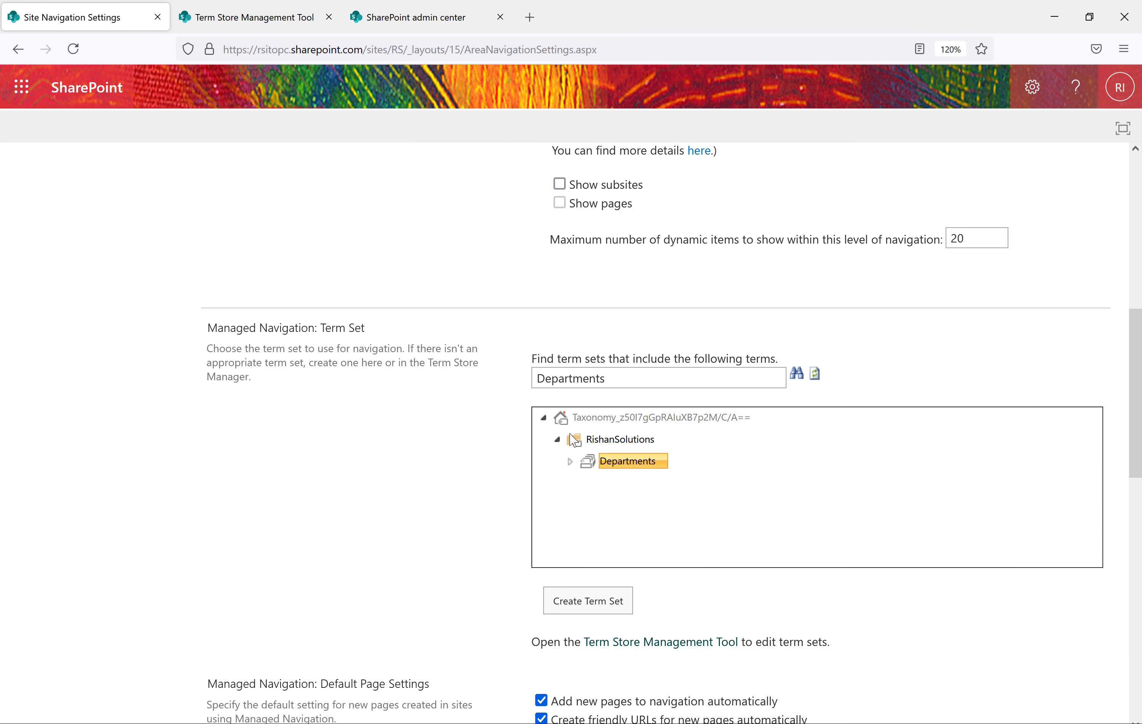
scroll(806, 527, down, 15)
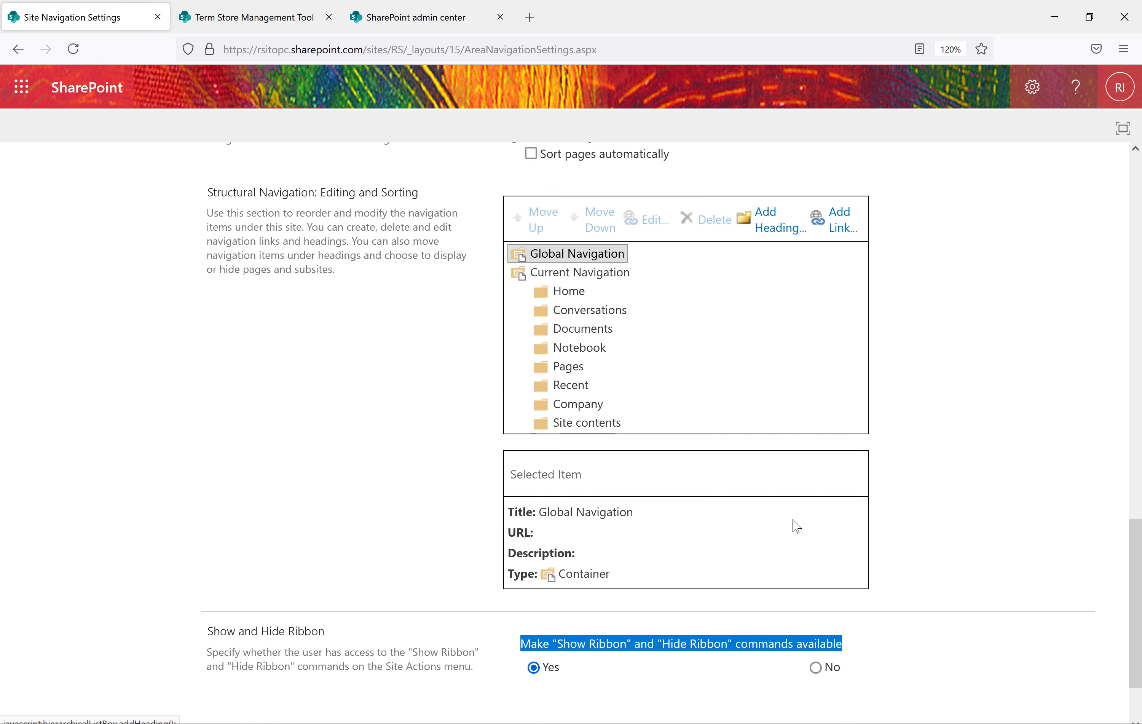
click(1008, 652)
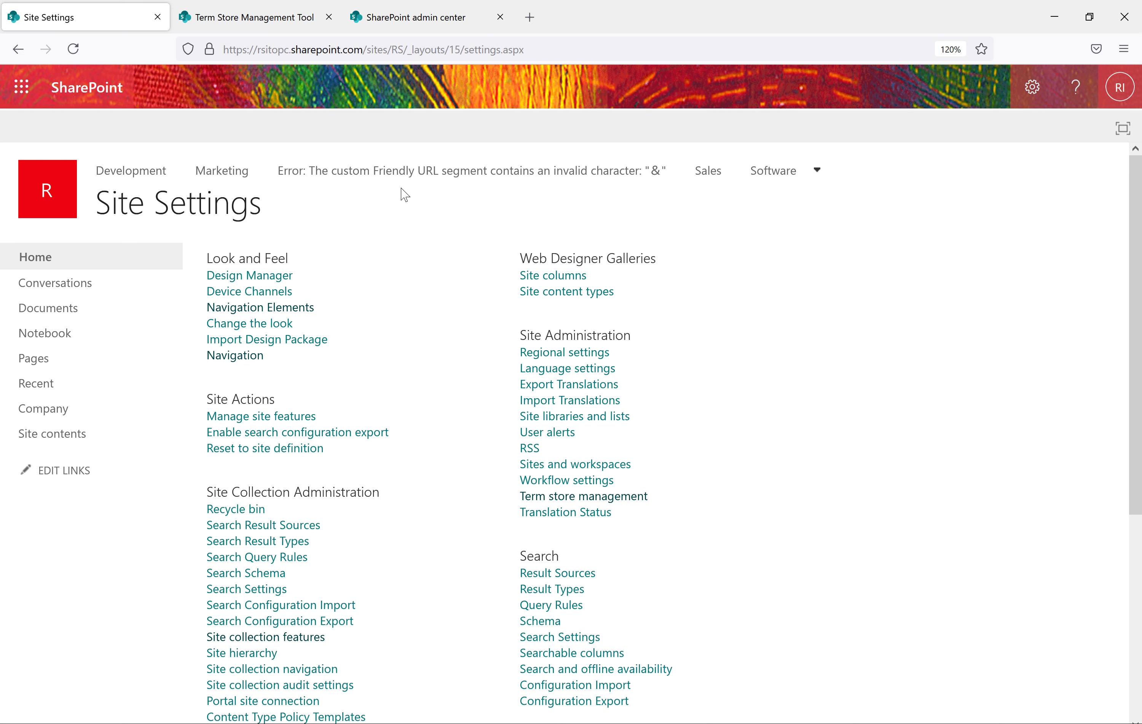
Compare the site's global navigation entries with the terms of the RishanSolutions Departments term set in the Term Store Management Tool.
drag(660, 171, 354, 171)
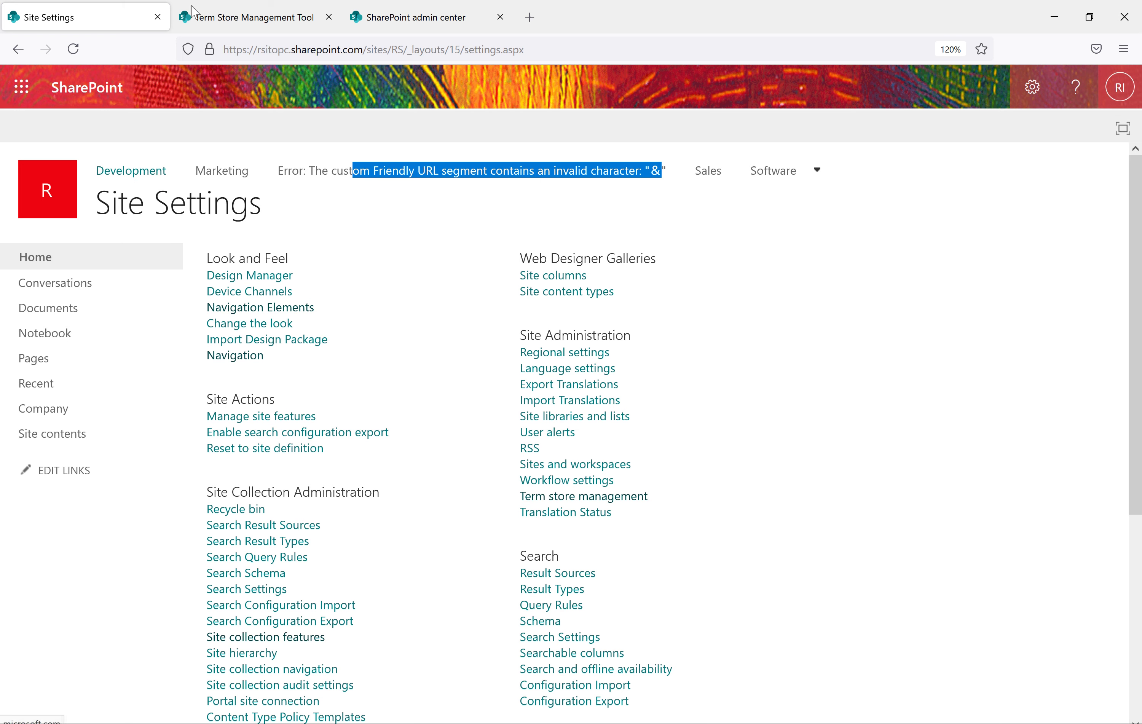
click(257, 17)
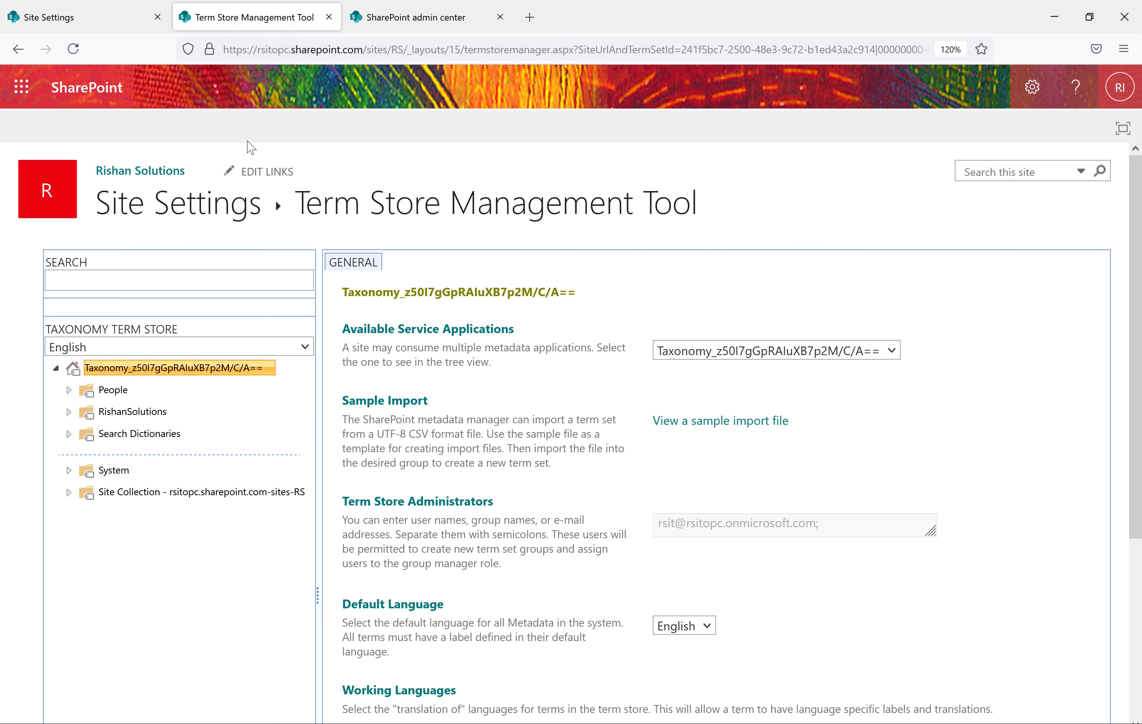
click(67, 412)
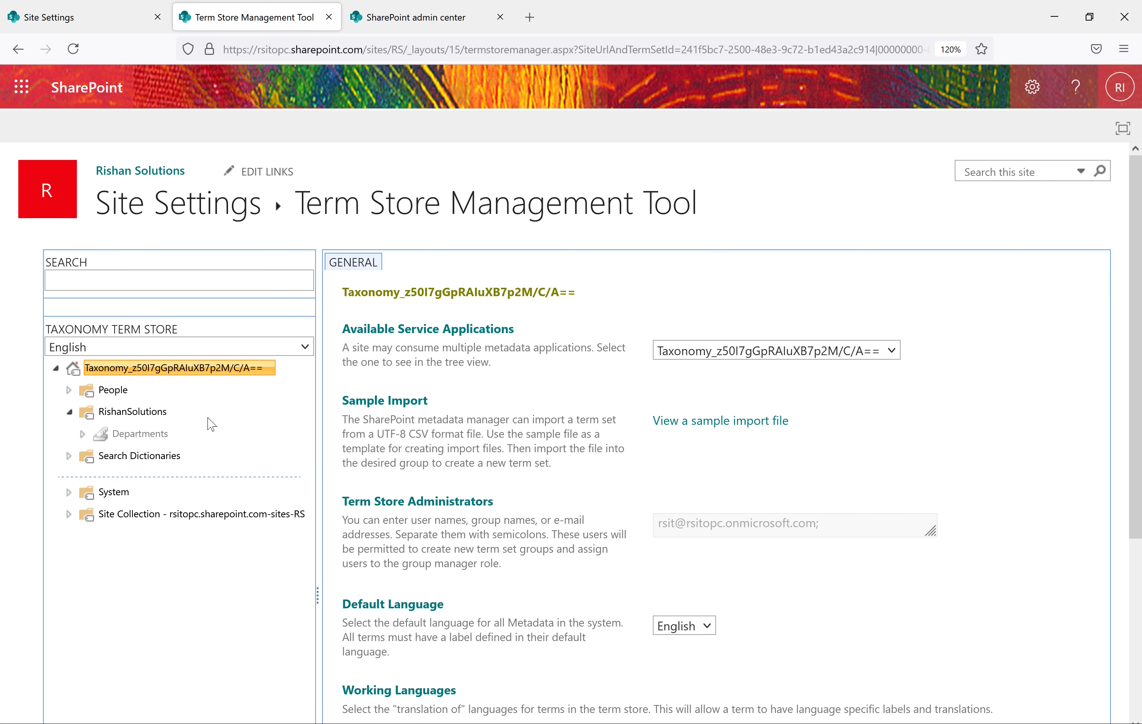
click(83, 434)
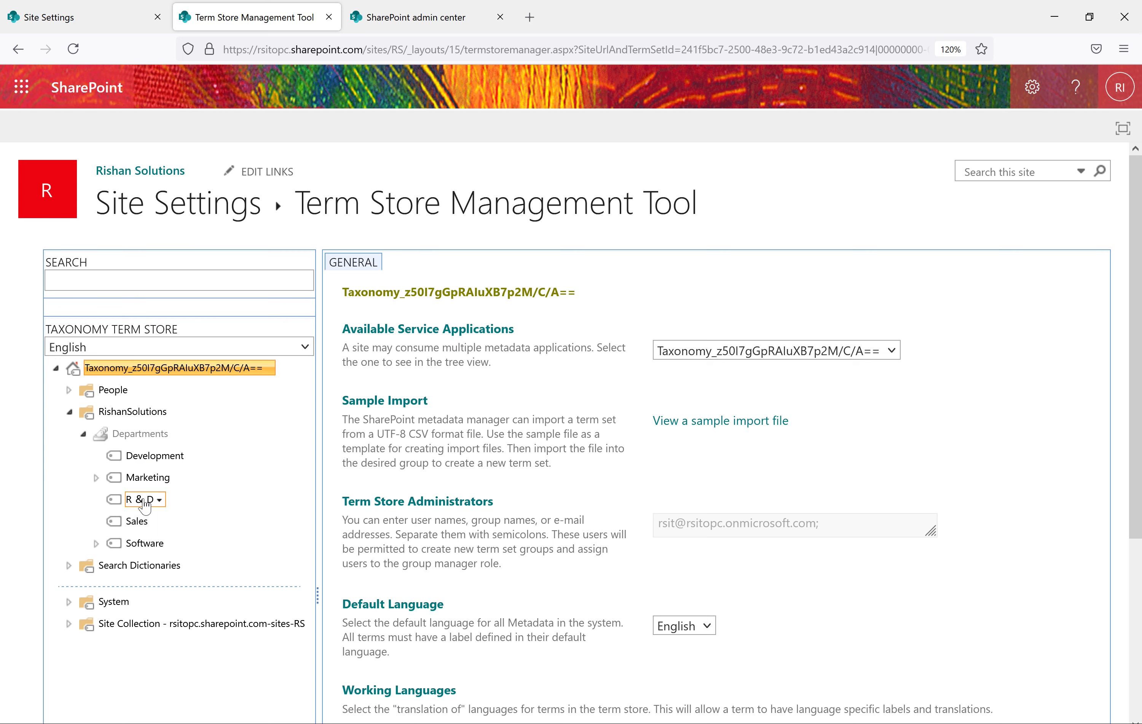
click(103, 11)
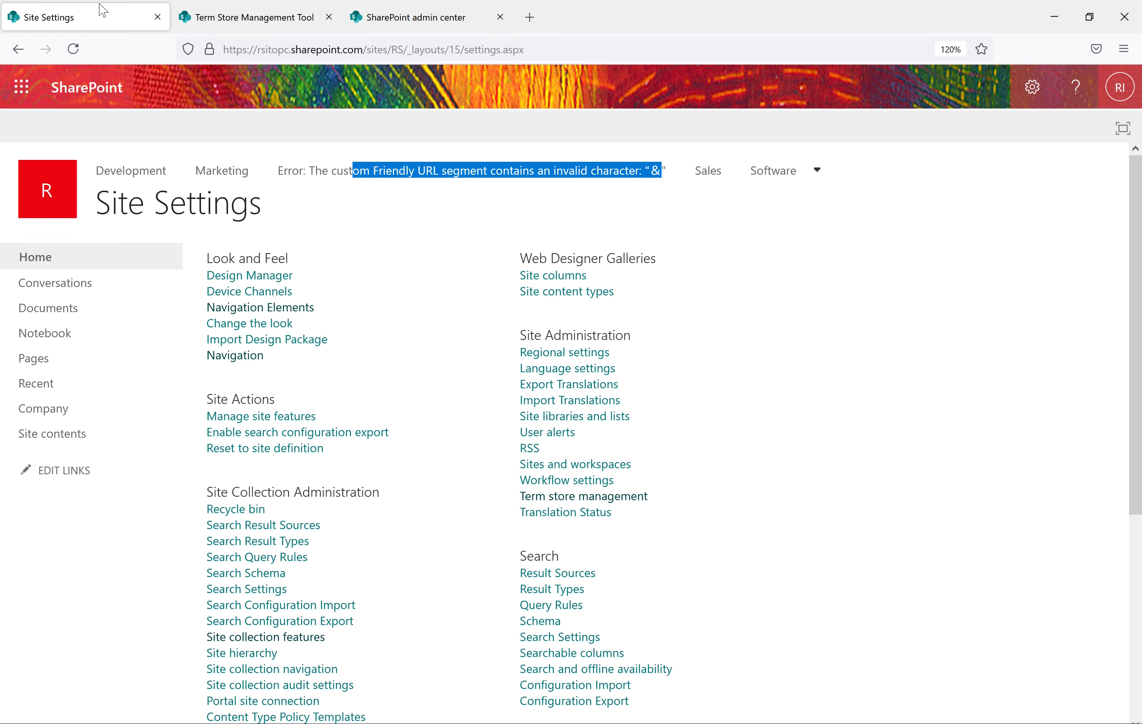
click(254, 10)
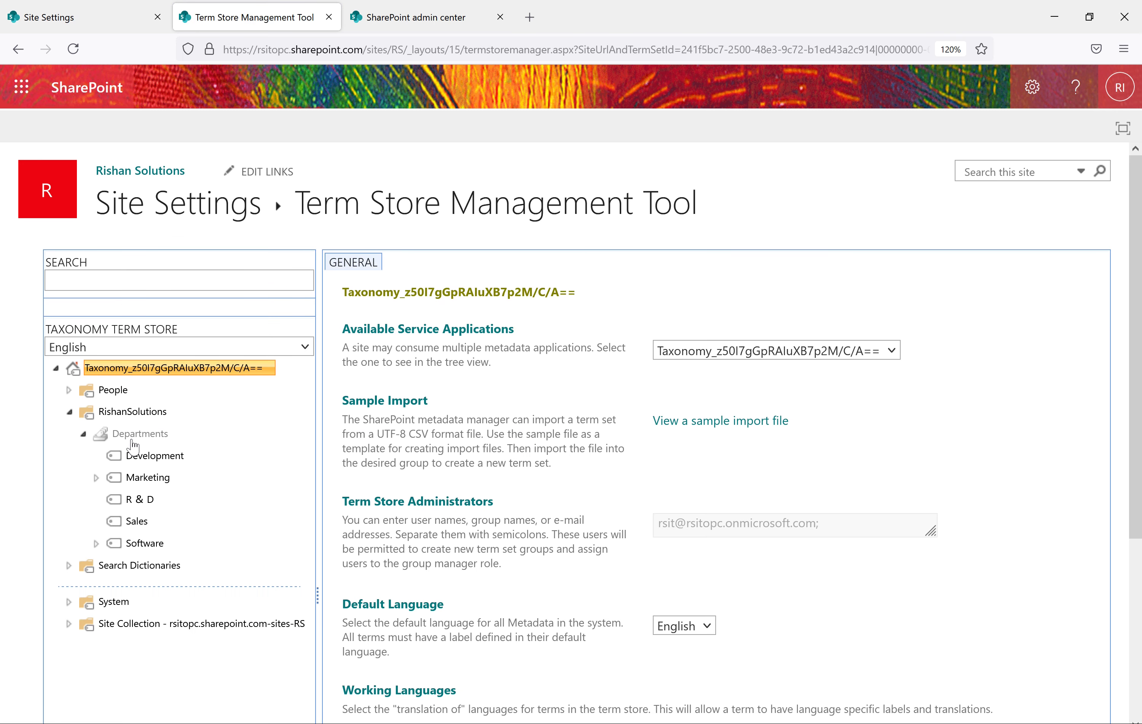
click(158, 501)
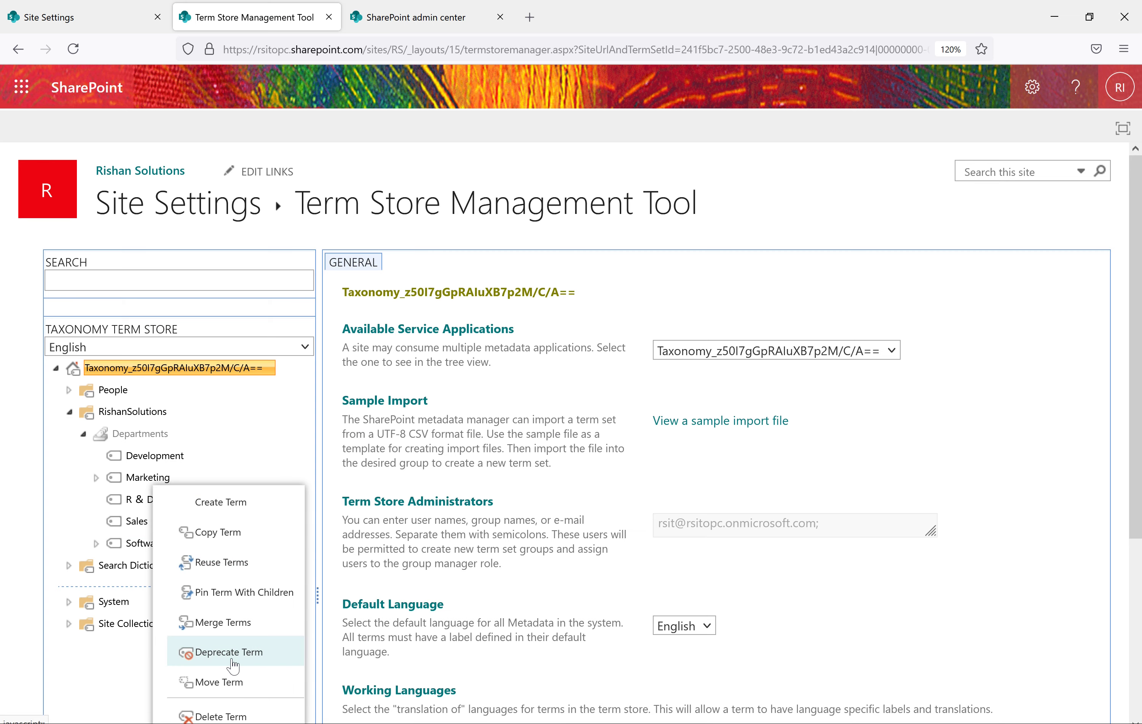
scroll(233, 665, down, 2)
click(227, 624)
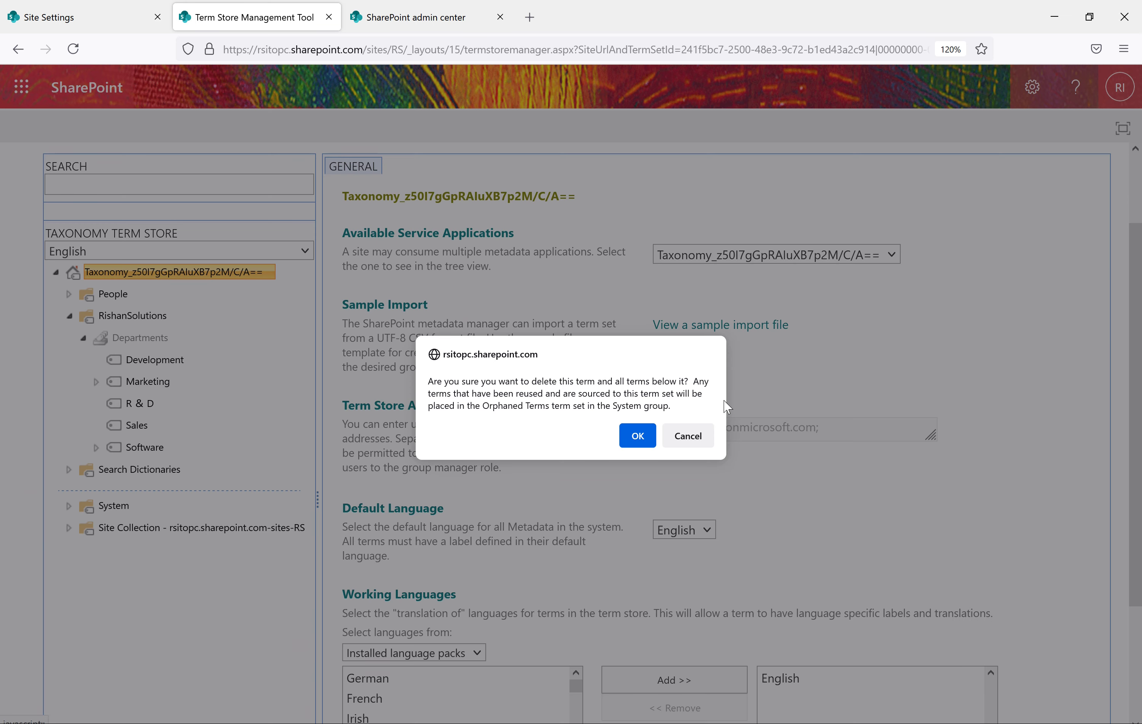
click(697, 436)
click(152, 405)
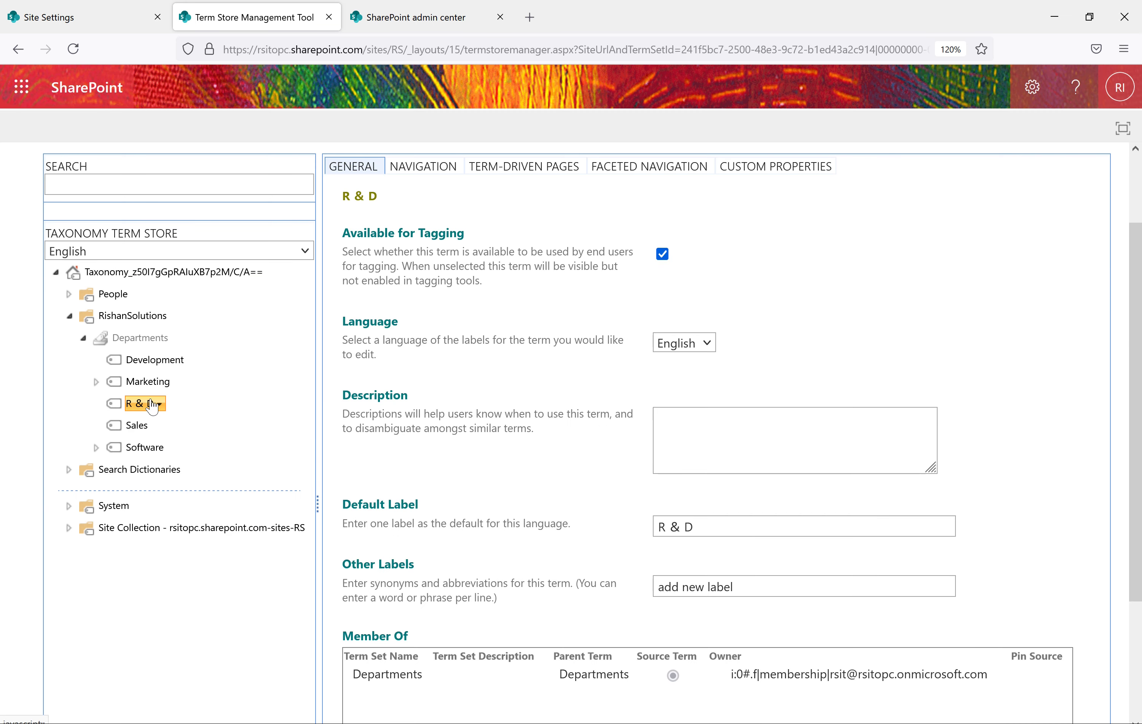
click(423, 167)
click(782, 565)
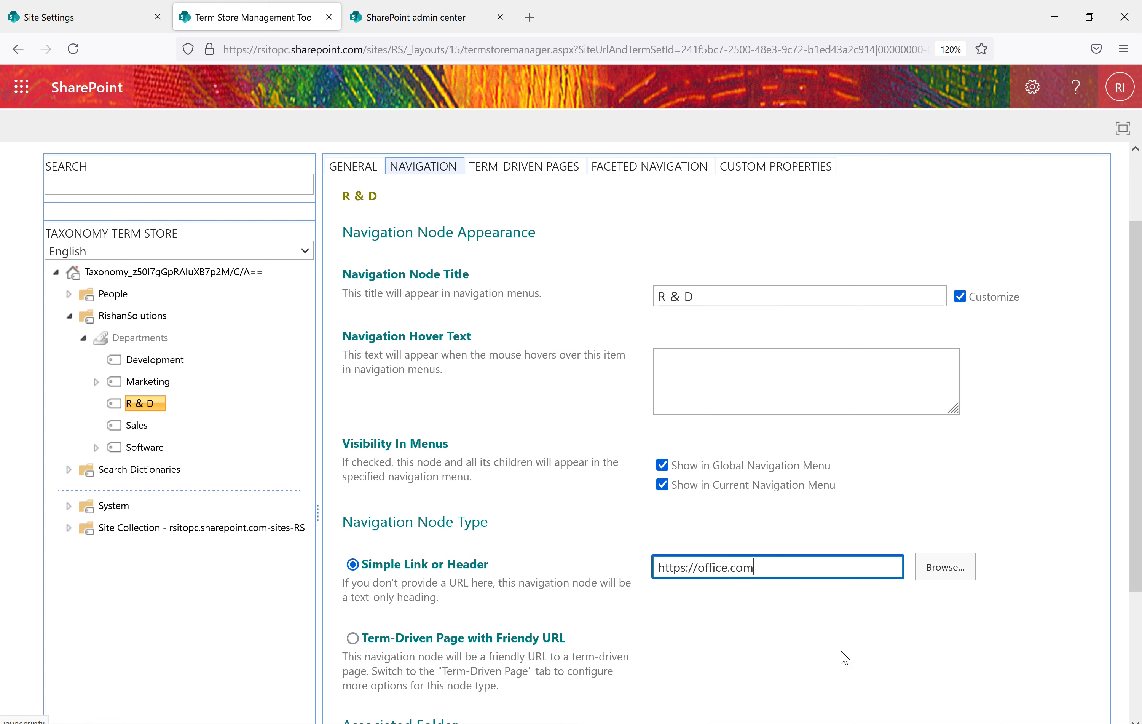
scroll(832, 525, down, 3)
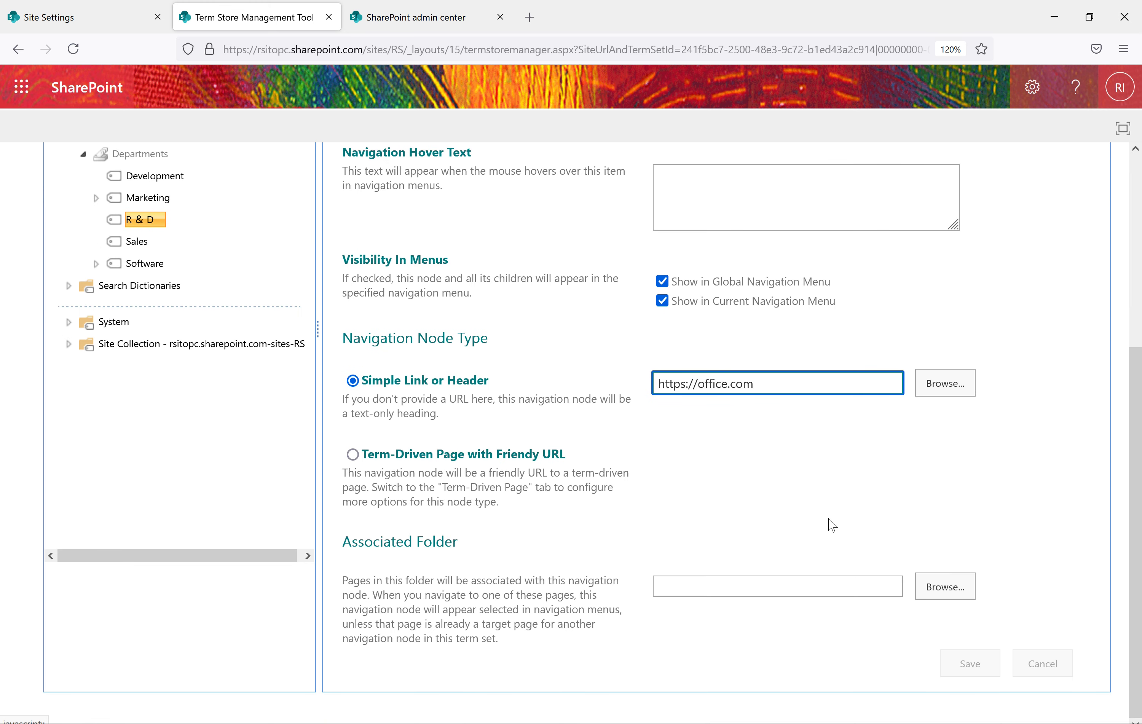
scroll(832, 525, up, 5)
scroll(832, 525, down, 5)
click(796, 484)
click(957, 651)
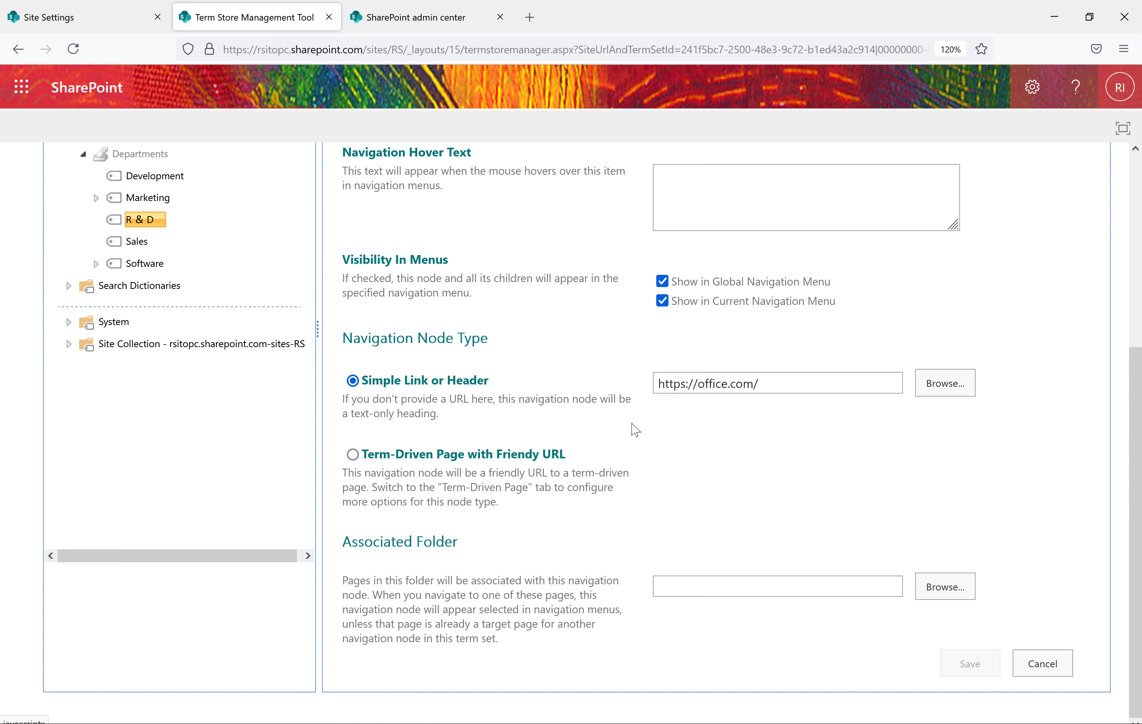
Return to the Site Settings page and open the Rishan Solutions home page to check the navigation there.
scroll(635, 429, up, 5)
scroll(635, 429, down, 5)
key(ctrl+Page_Up)
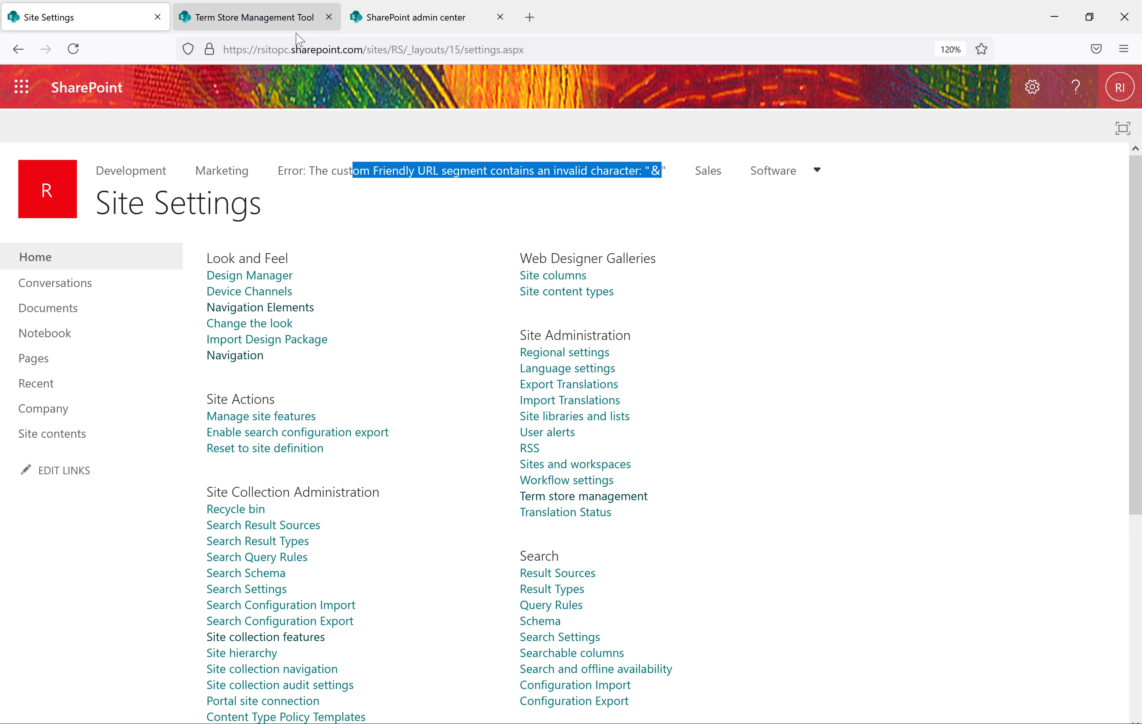
click(61, 260)
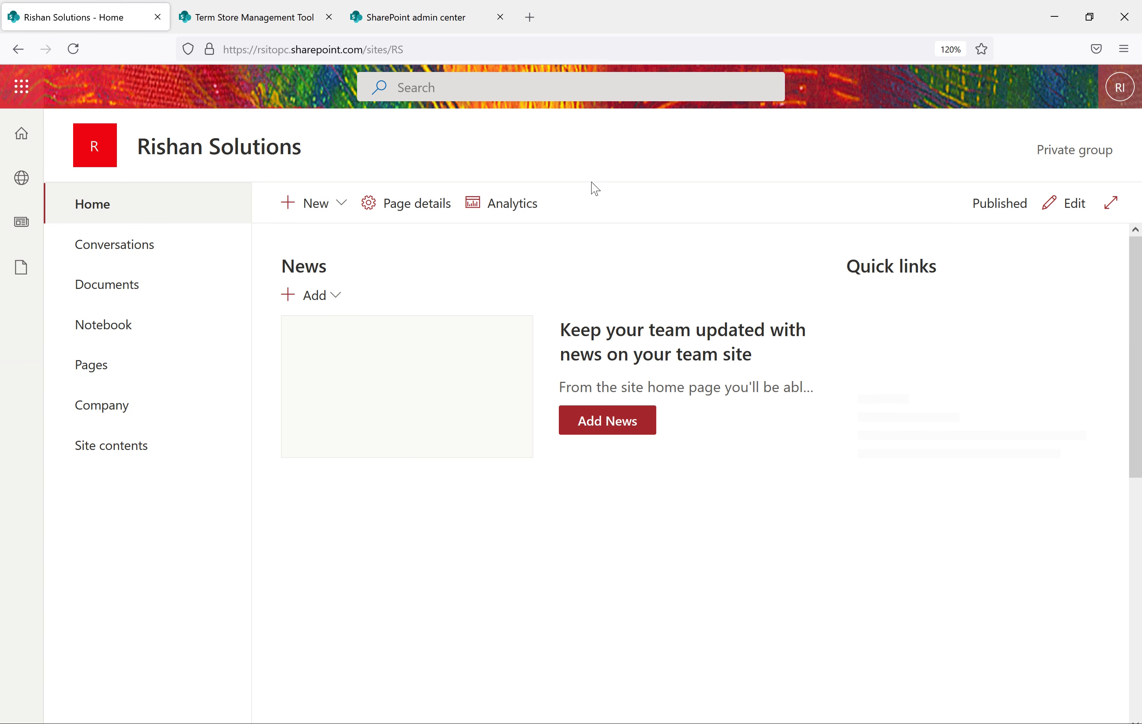
drag(301, 152, 146, 156)
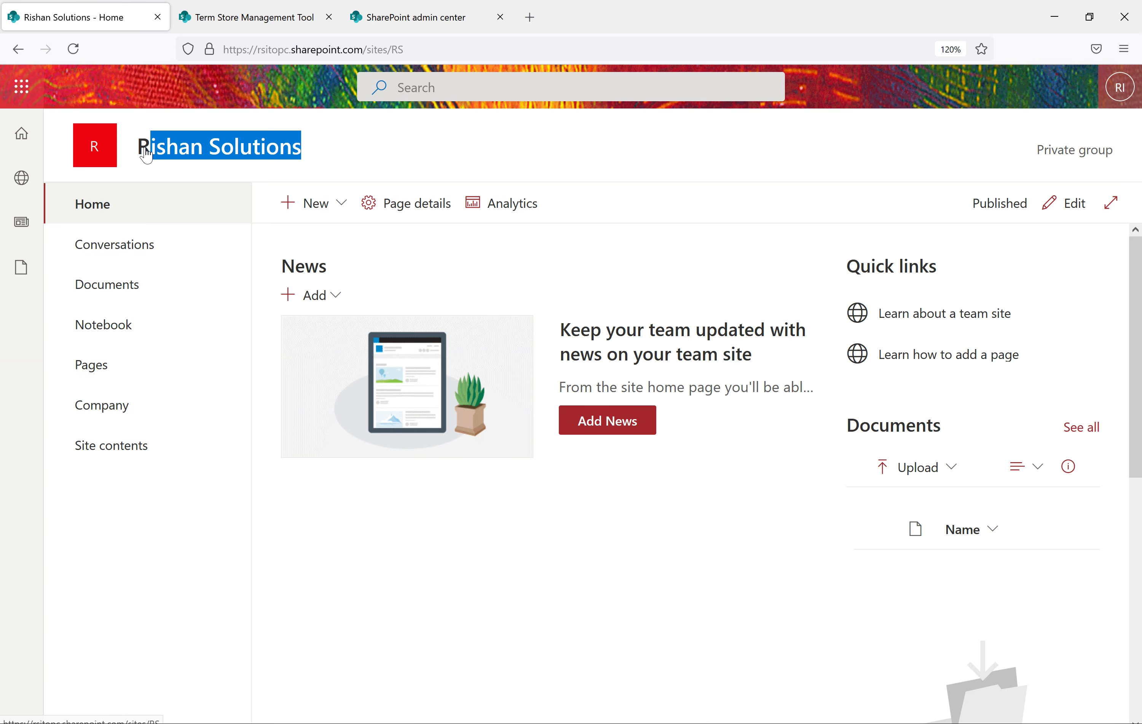
click(438, 161)
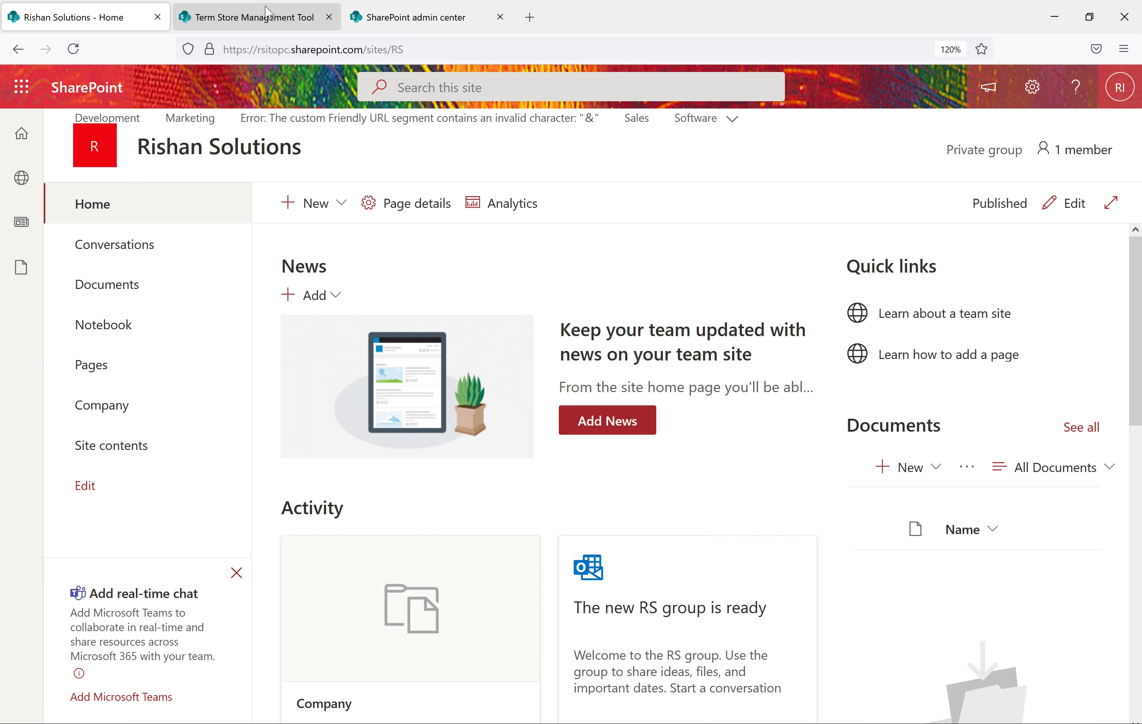
Delete the R & D term from the Departments term set in the Term Store Management Tool.
click(262, 19)
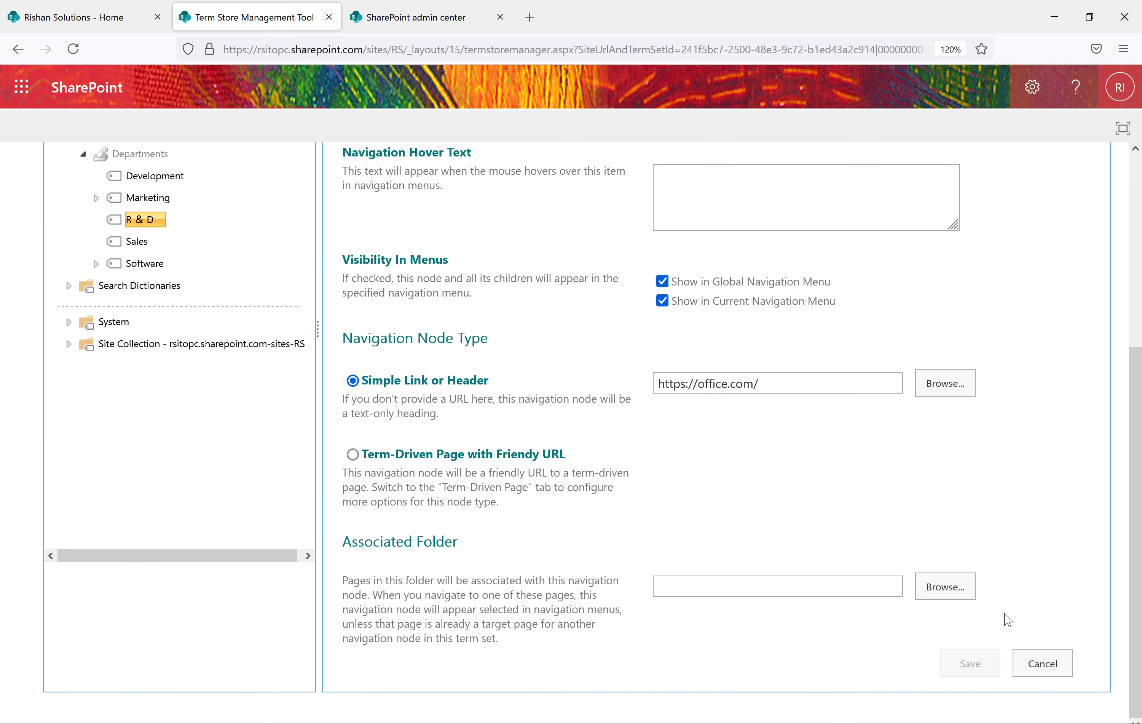
scroll(821, 515, up, 5)
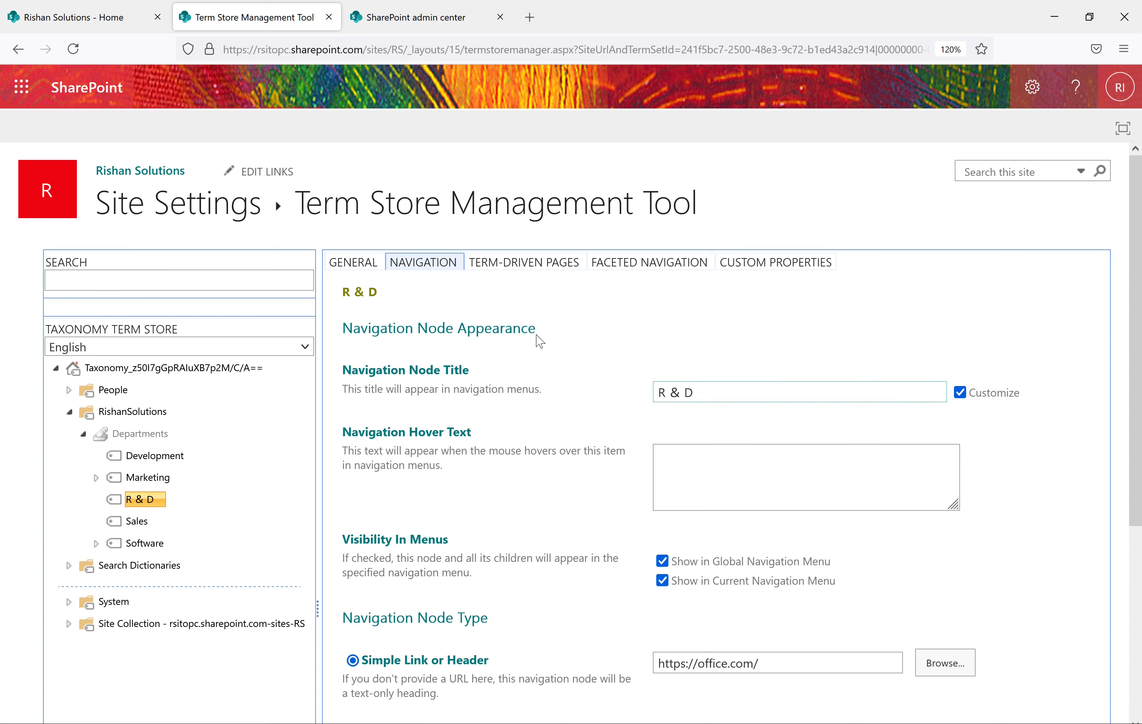
scroll(399, 488, down, 5)
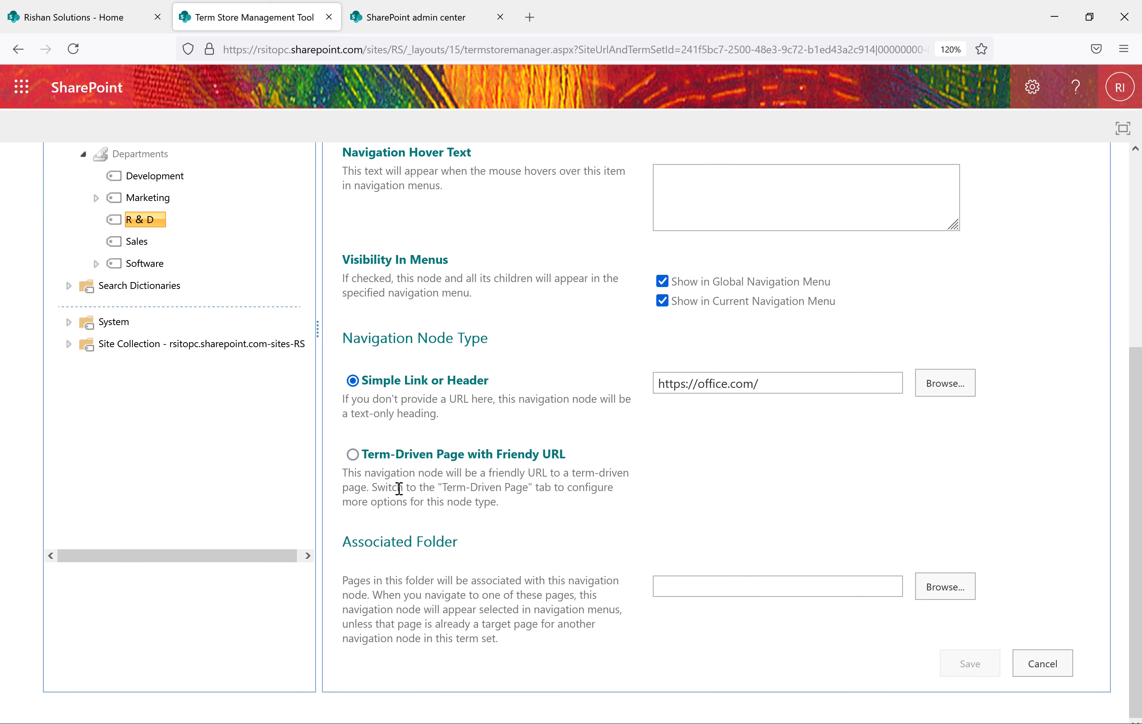
click(161, 220)
click(244, 467)
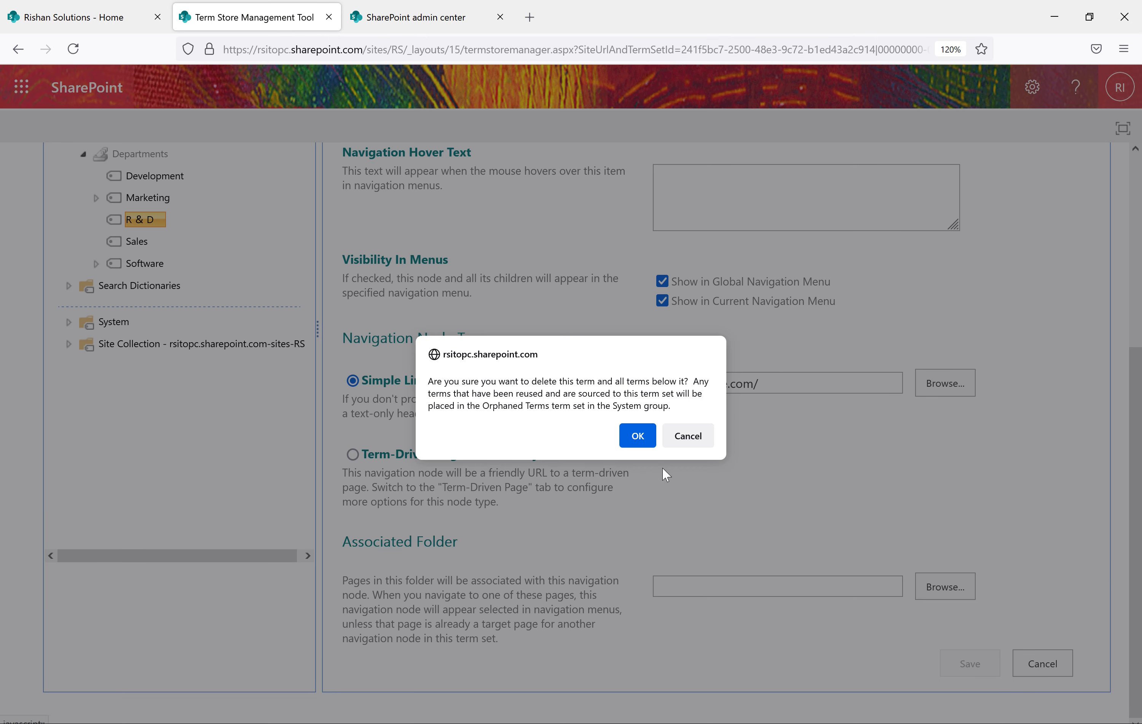
click(638, 435)
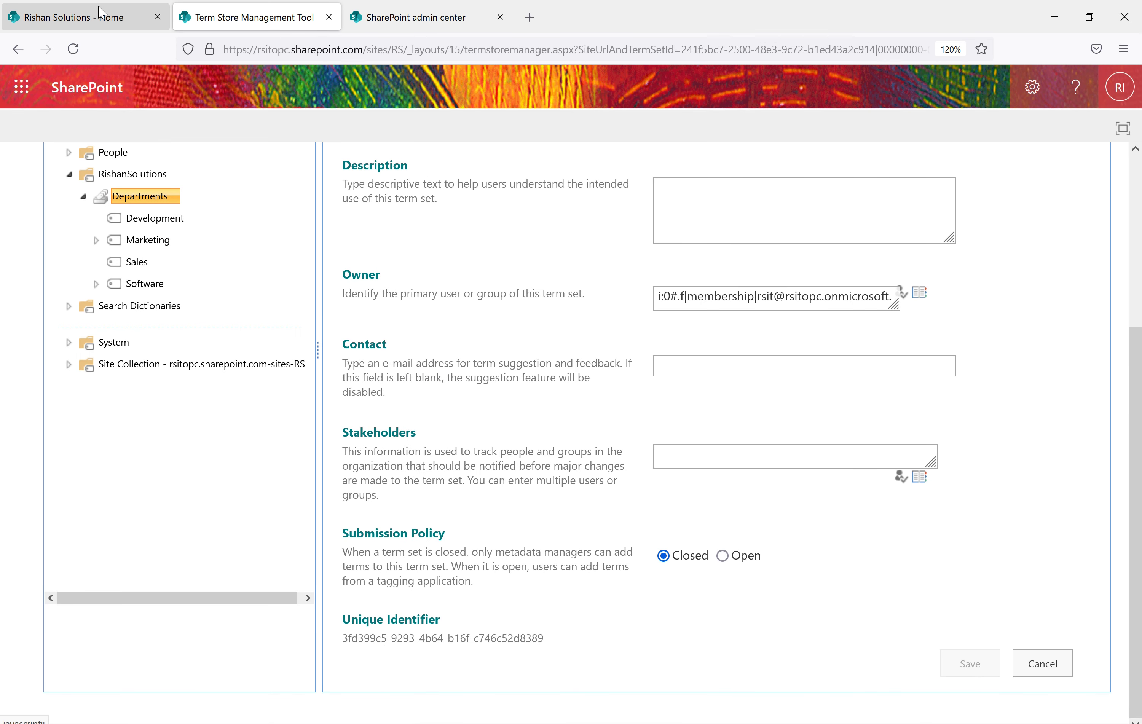
Reload the site's home page and open all site settings to check the global navigation and the Software entry's submenu.
click(100, 15)
click(77, 48)
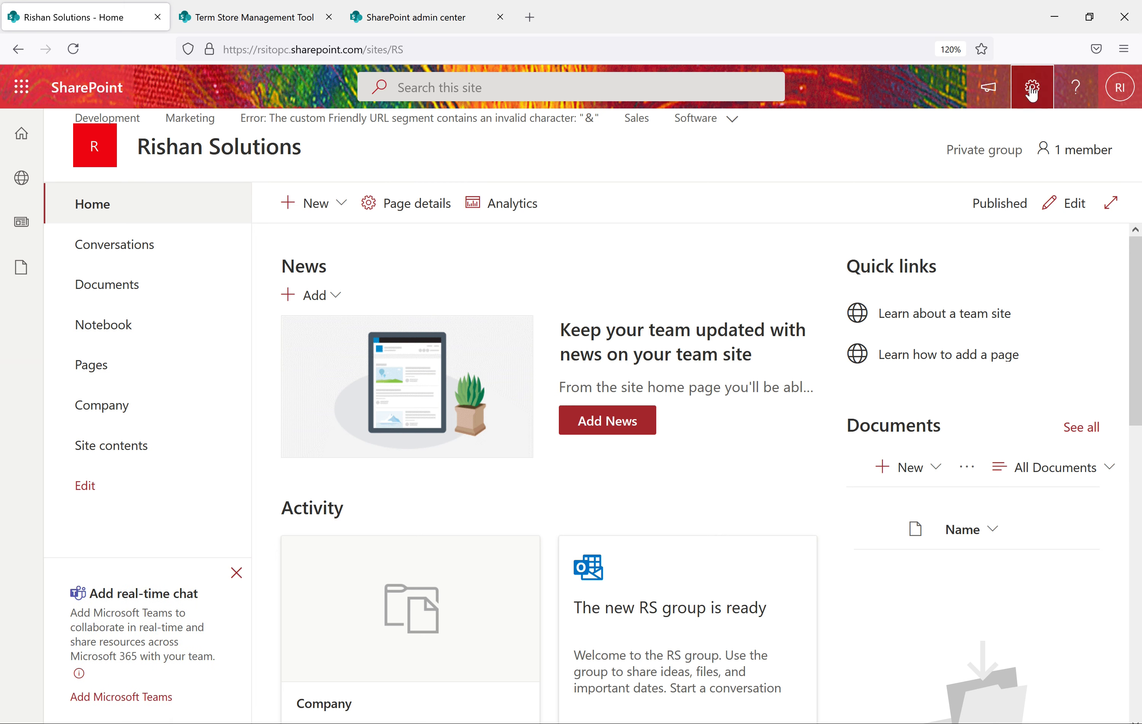
click(1032, 91)
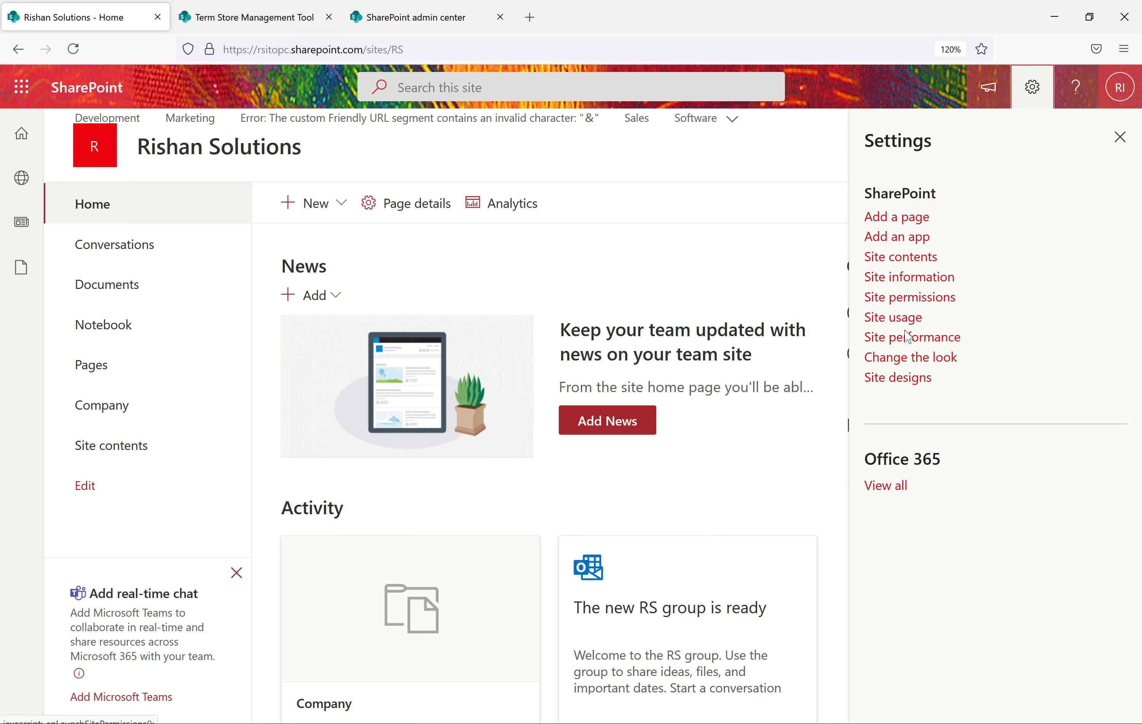
click(917, 283)
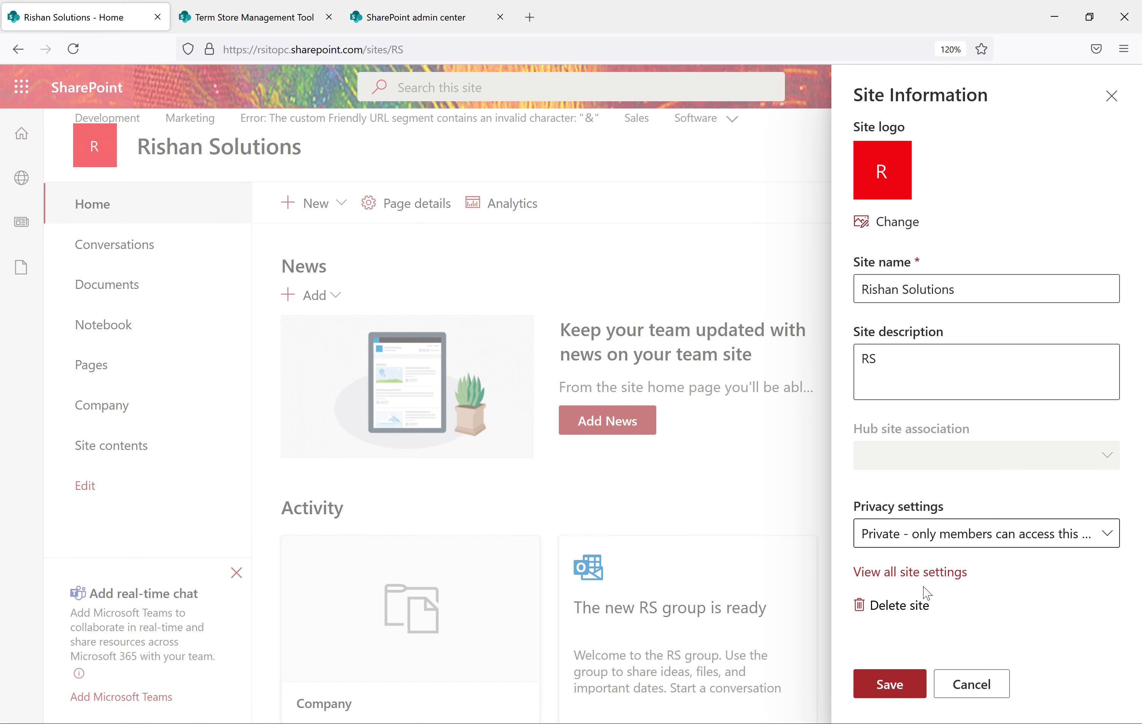
click(931, 577)
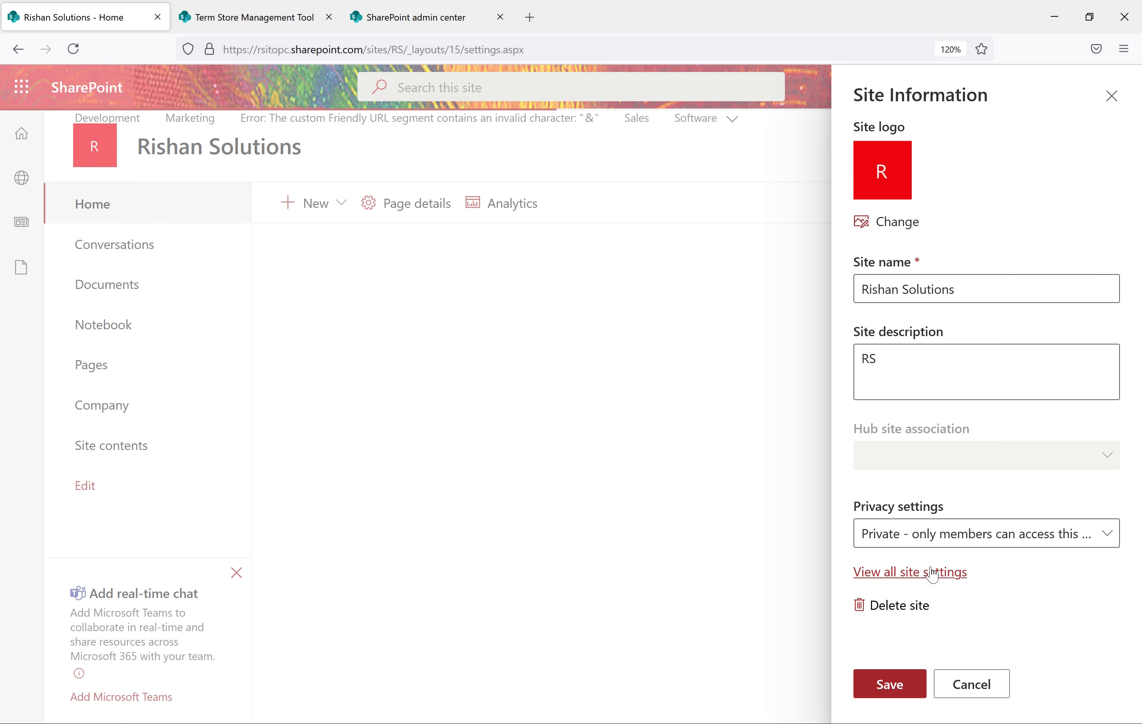
key(alt+Left)
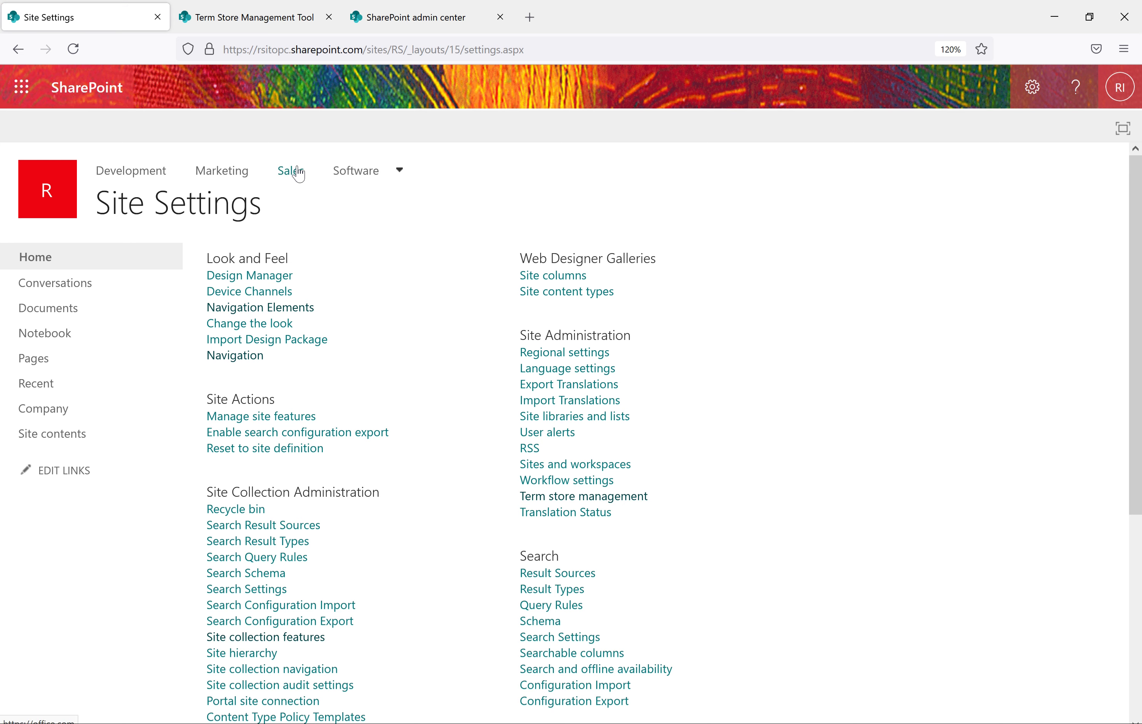
mouse_move(415, 173)
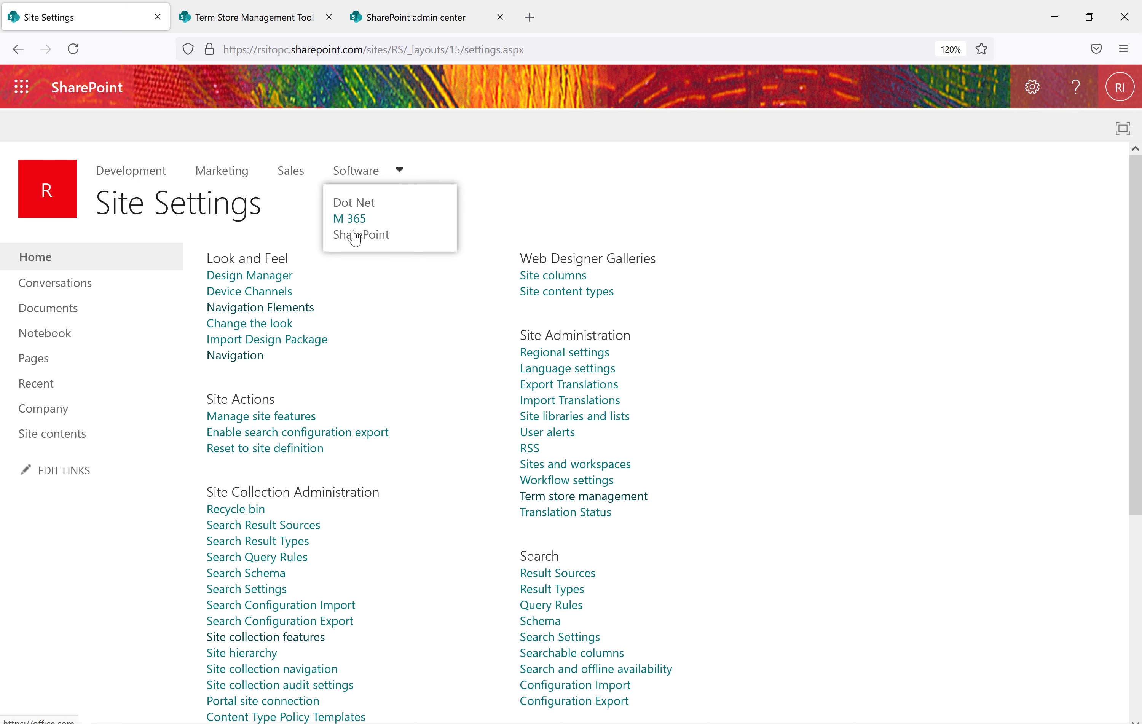
Create a child term named C# beneath the Dot Net term of Software in the Departments term set.
click(248, 19)
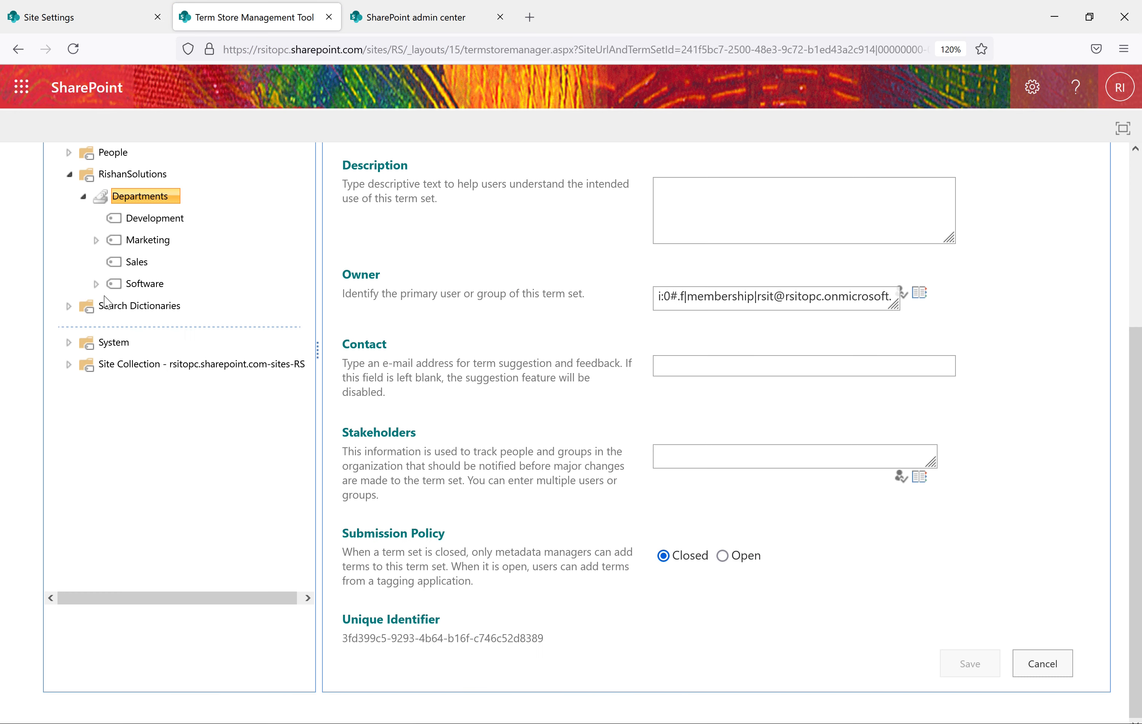
click(169, 285)
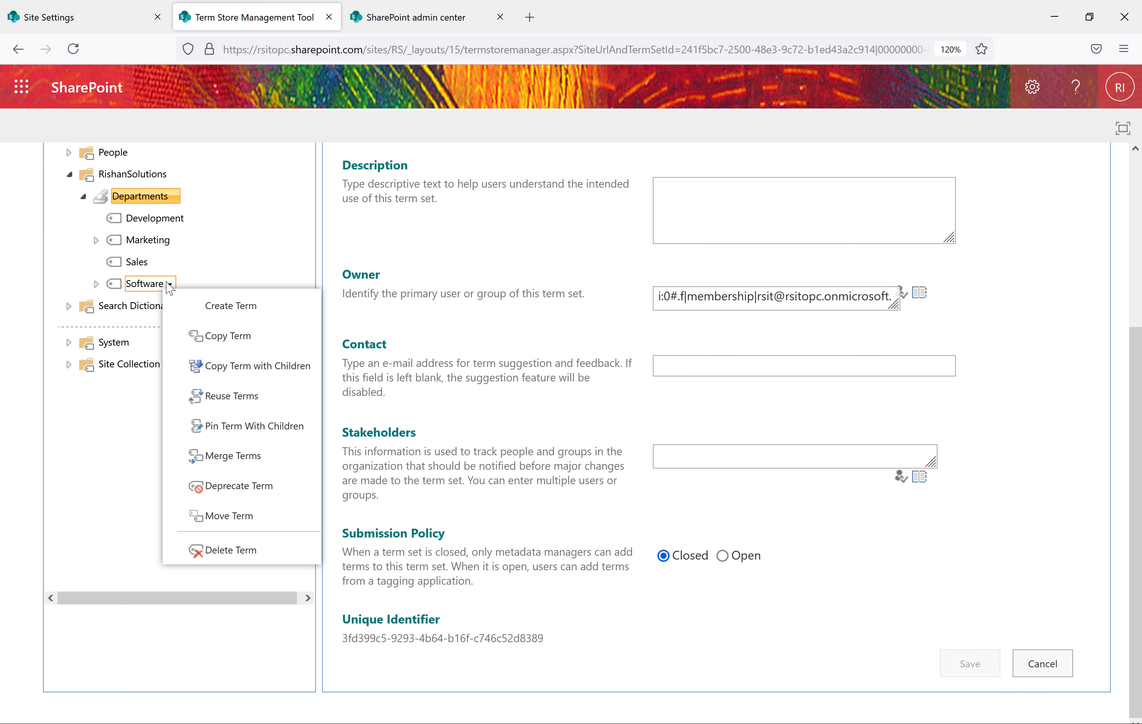
click(152, 286)
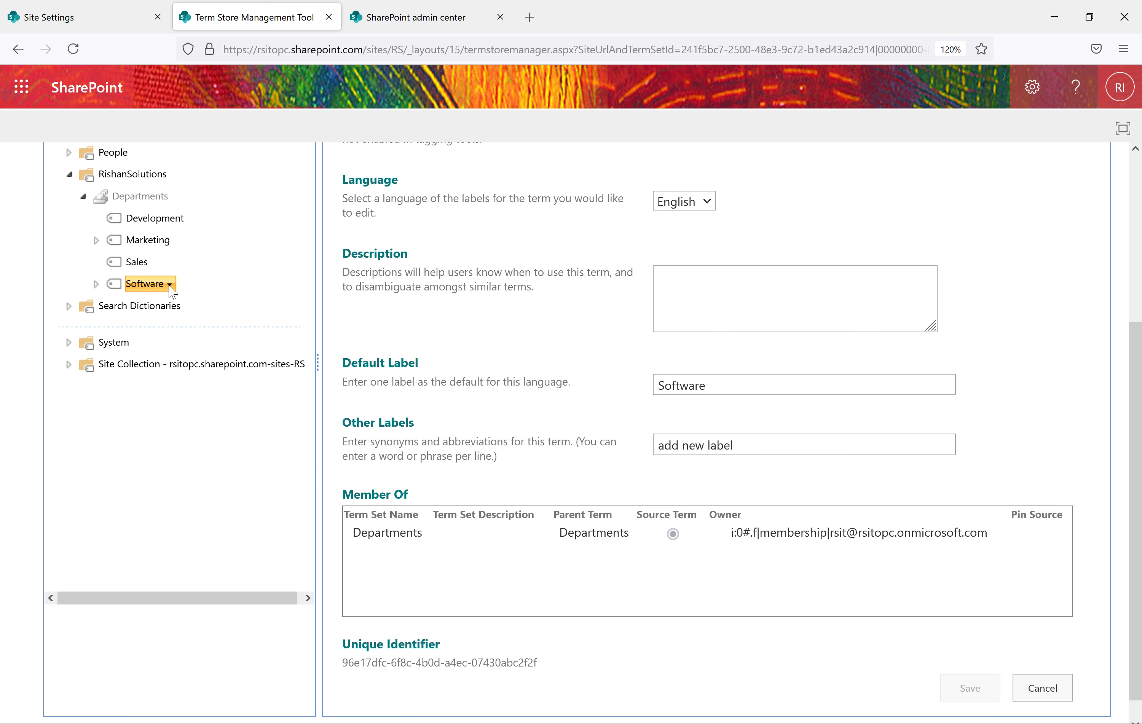
click(97, 284)
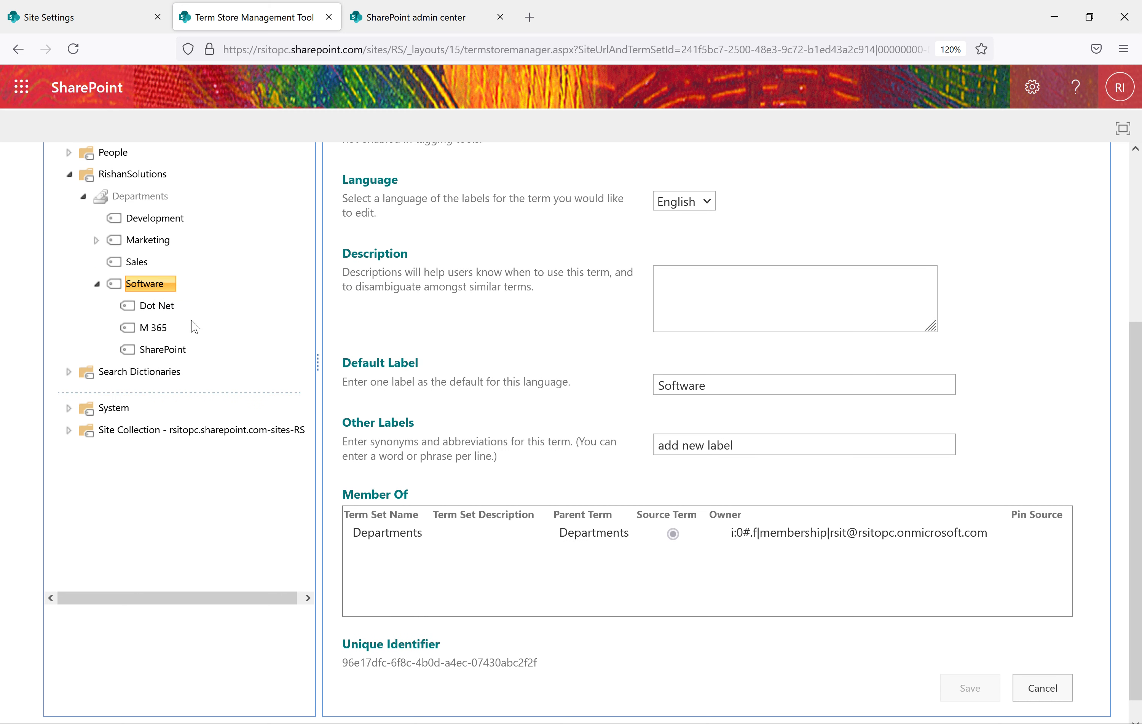
click(166, 306)
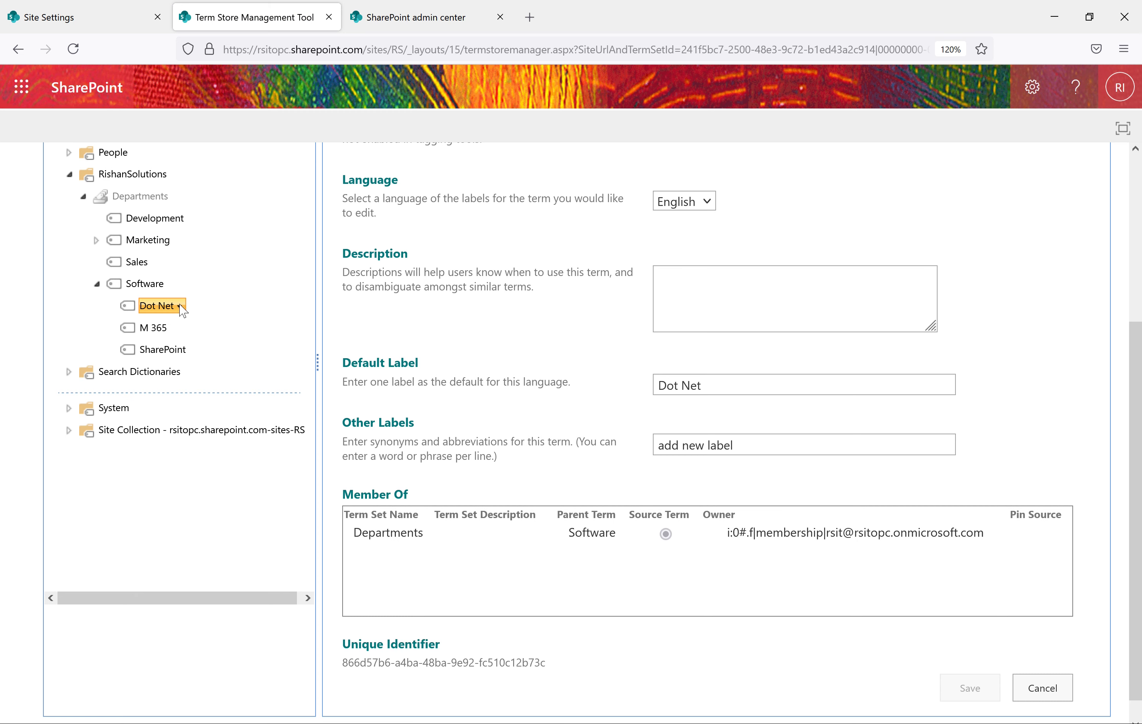
click(180, 307)
click(232, 328)
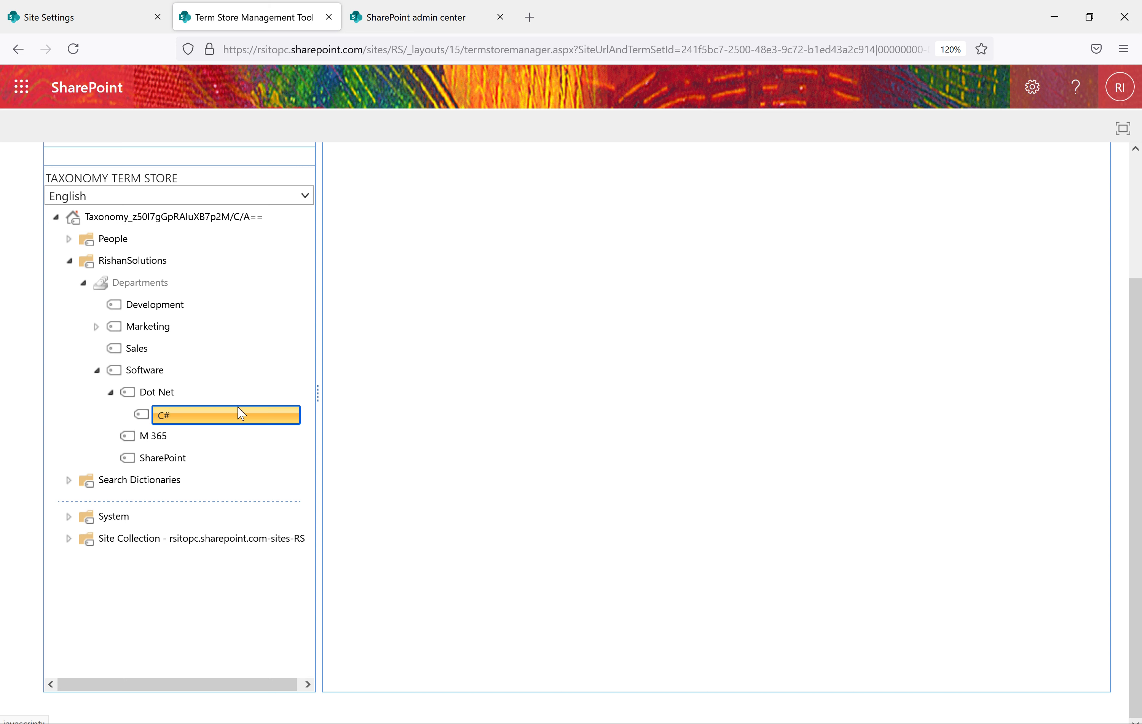
key(Return)
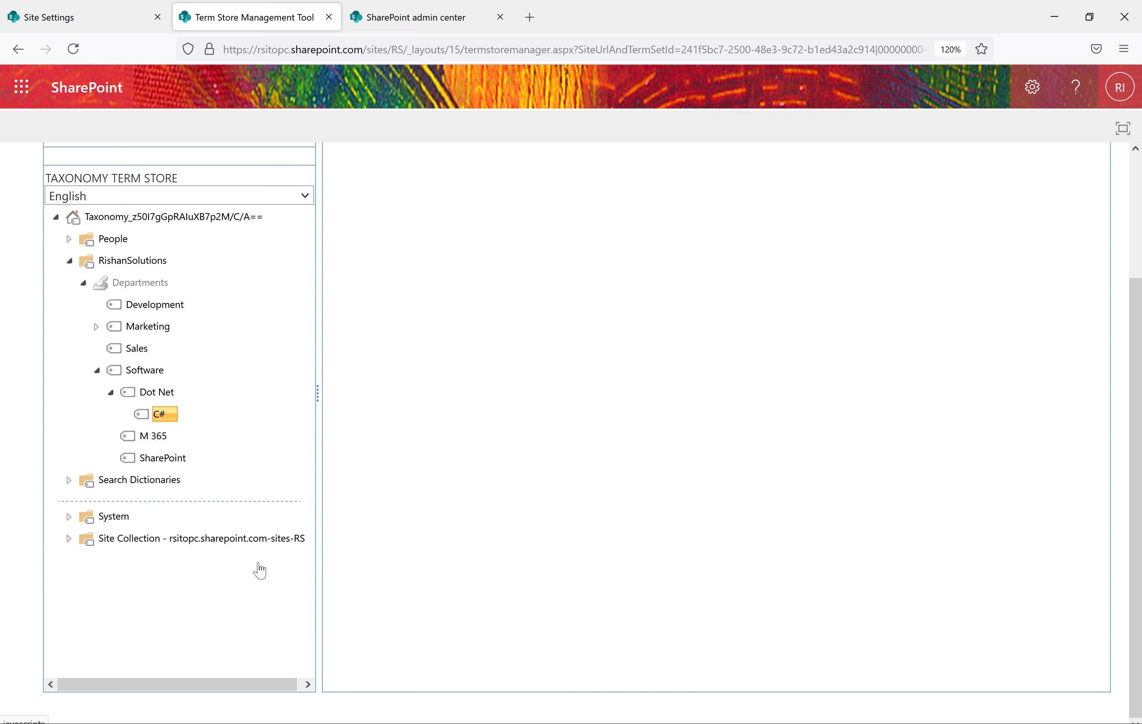
scroll(458, 388, up, 3)
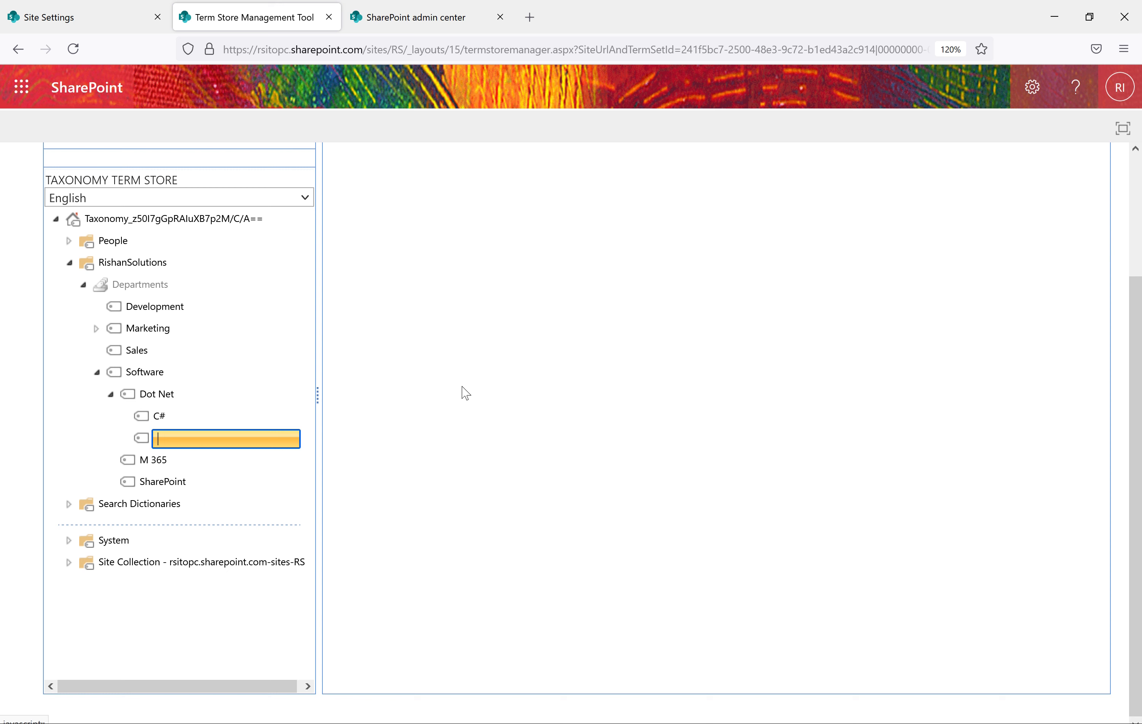
click(163, 566)
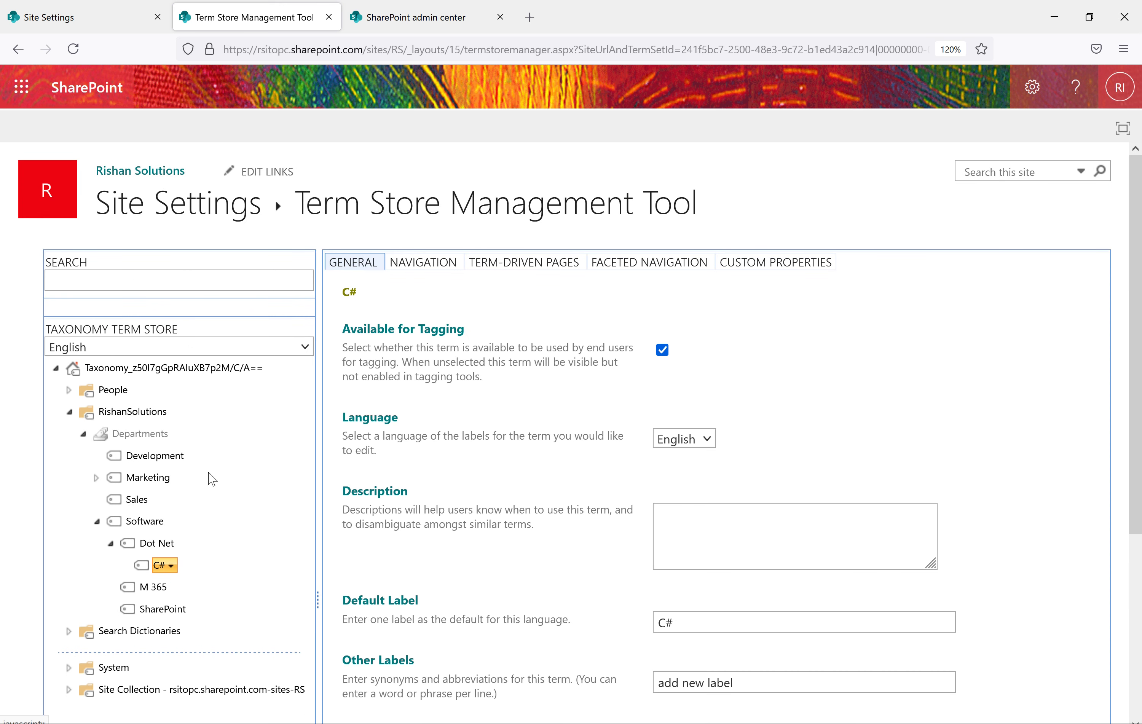
click(424, 262)
scroll(852, 412, down, 5)
click(405, 383)
click(744, 385)
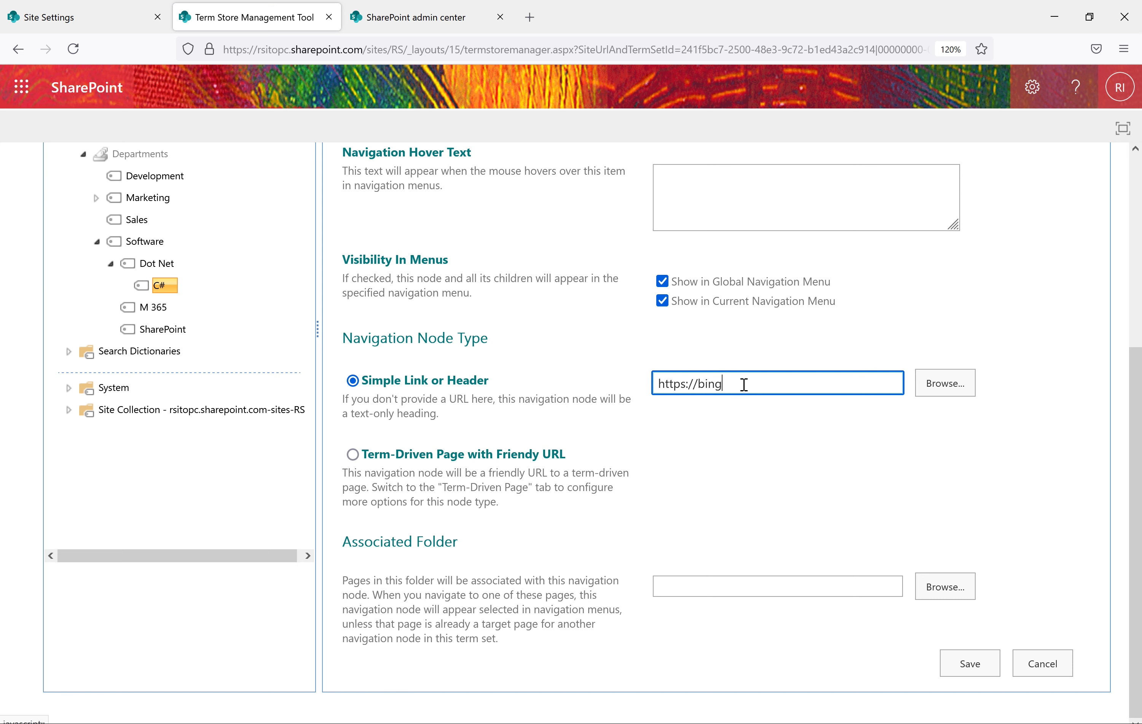
click(942, 658)
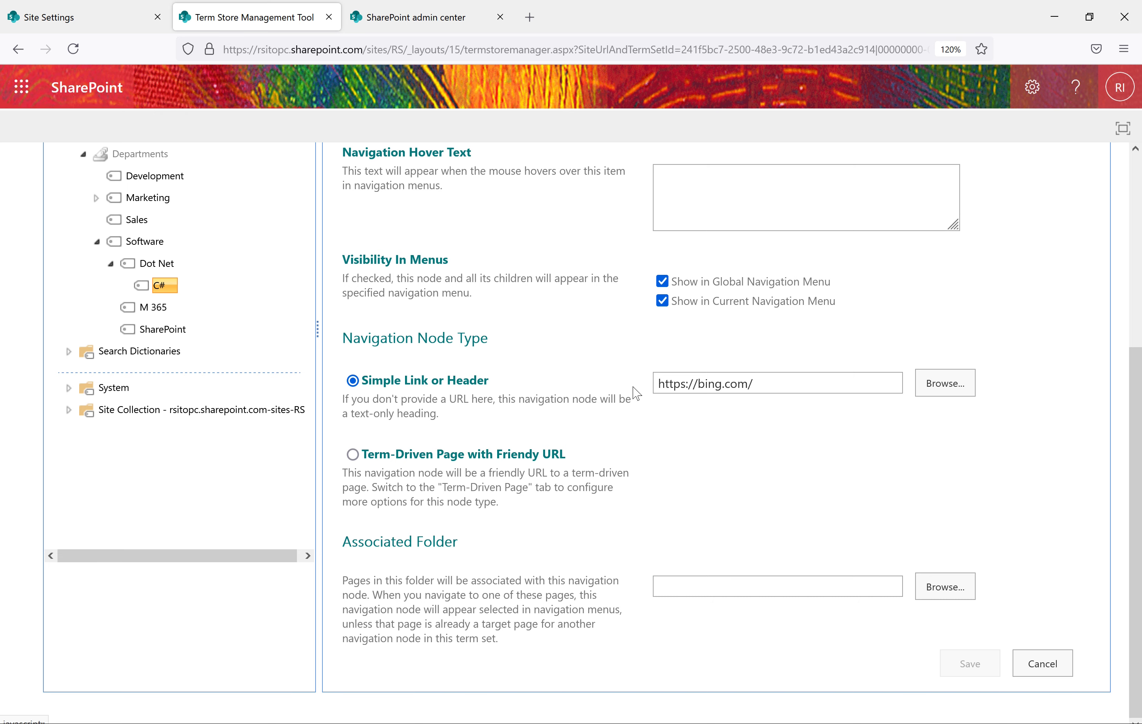
Reload Site Settings and open the Rishan Solutions home page to check its global navigation.
click(75, 19)
click(73, 48)
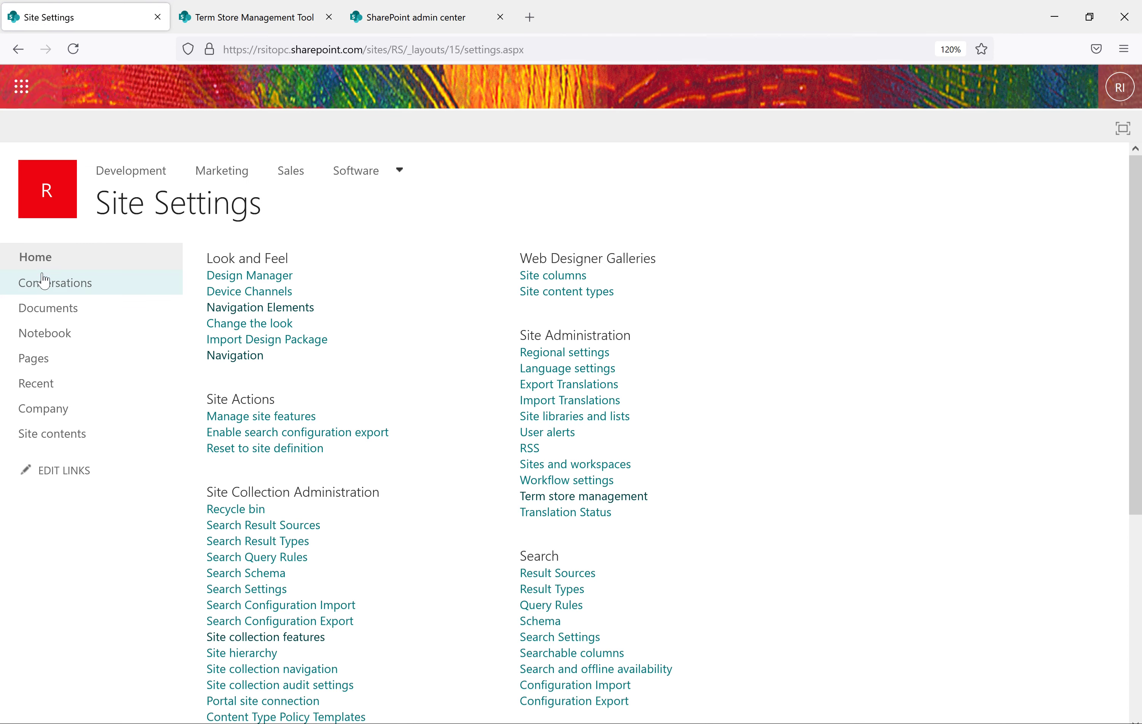
click(41, 264)
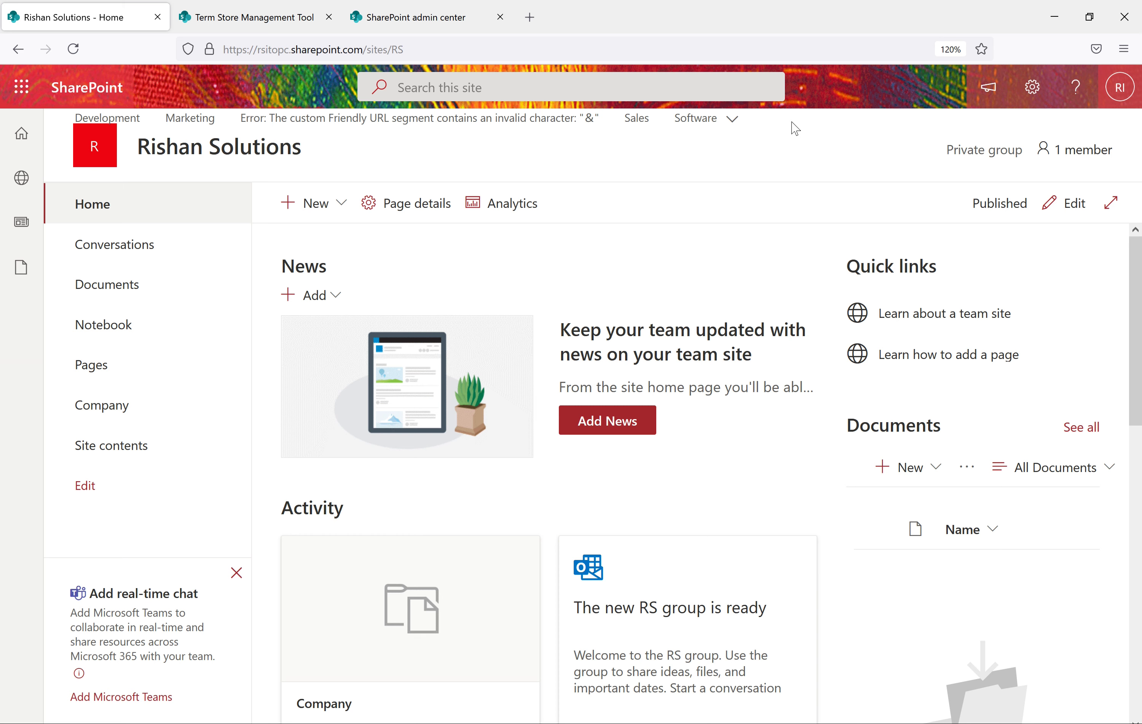
click(506, 44)
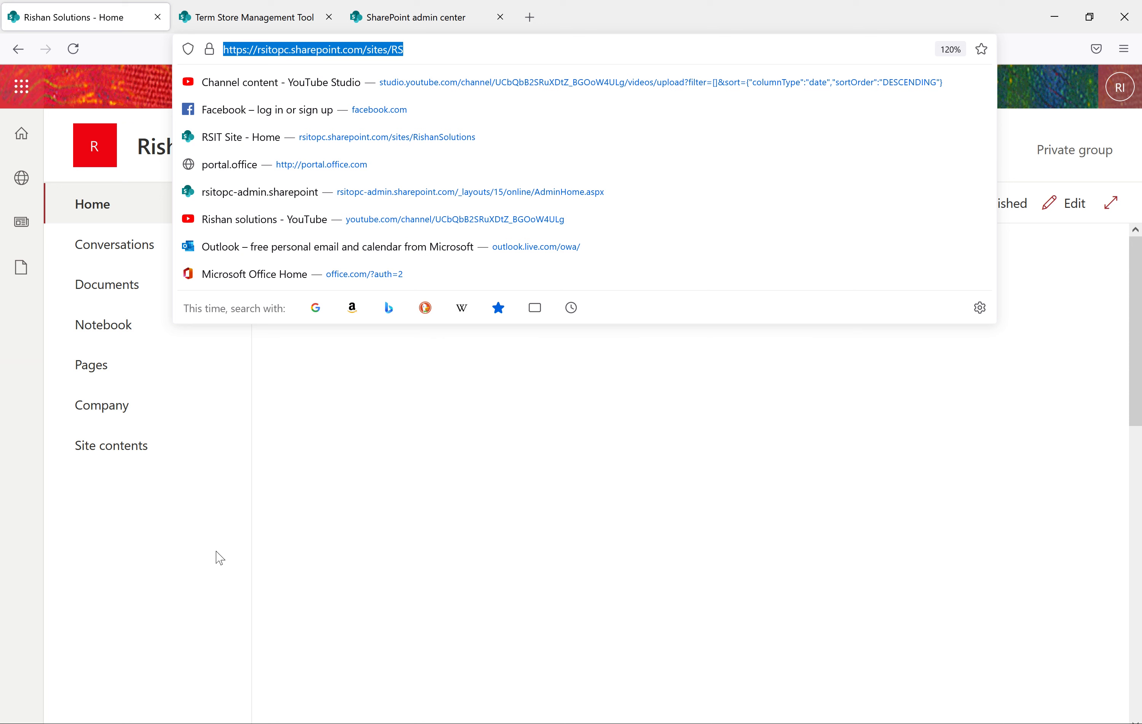
click(218, 555)
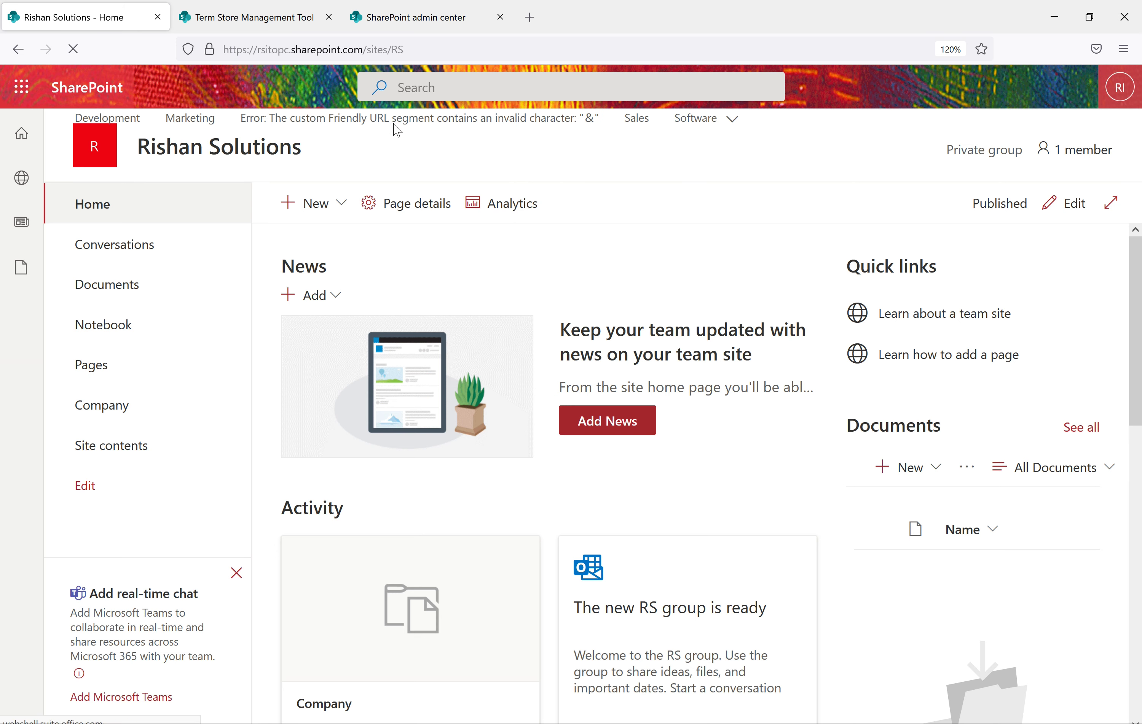
Open all site settings, test the C# link beneath Software > Dot Net in the global navigation, and return to Site Settings.
click(1032, 88)
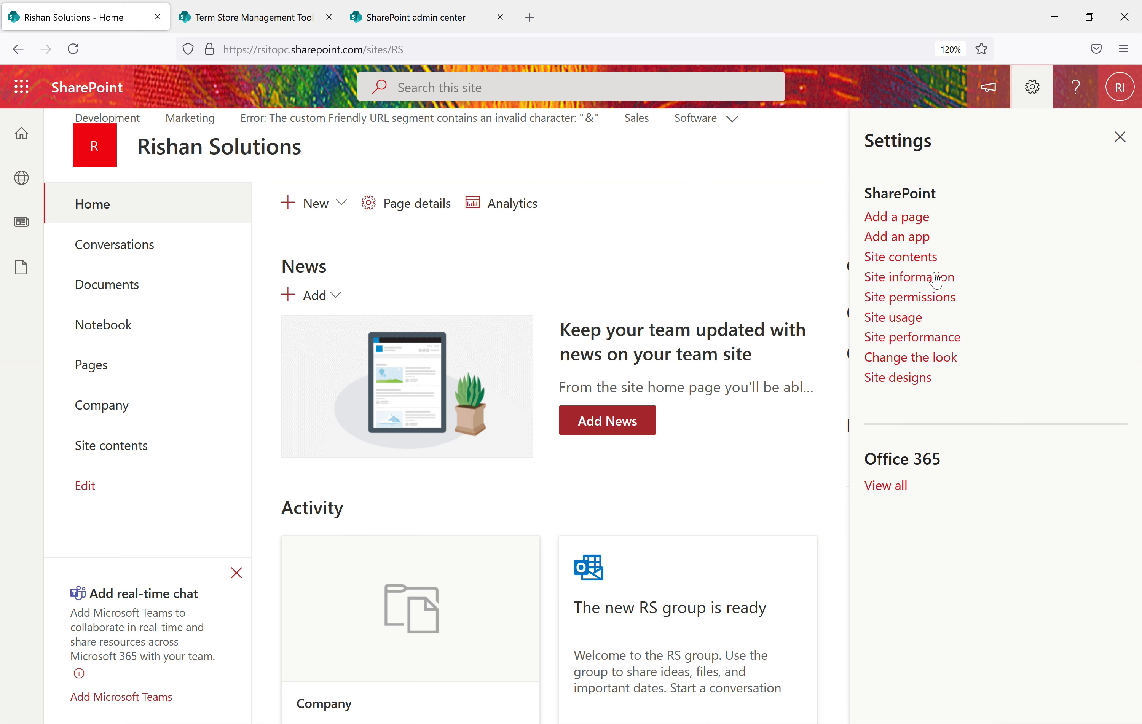
click(900, 278)
click(894, 573)
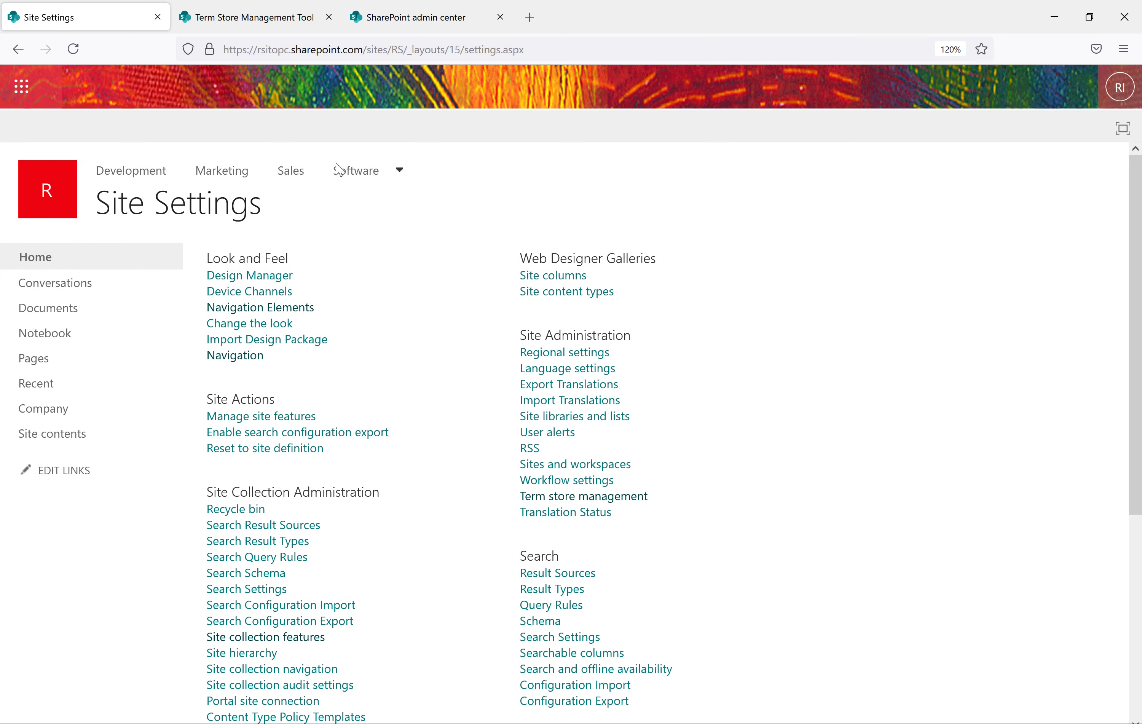
mouse_move(389, 182)
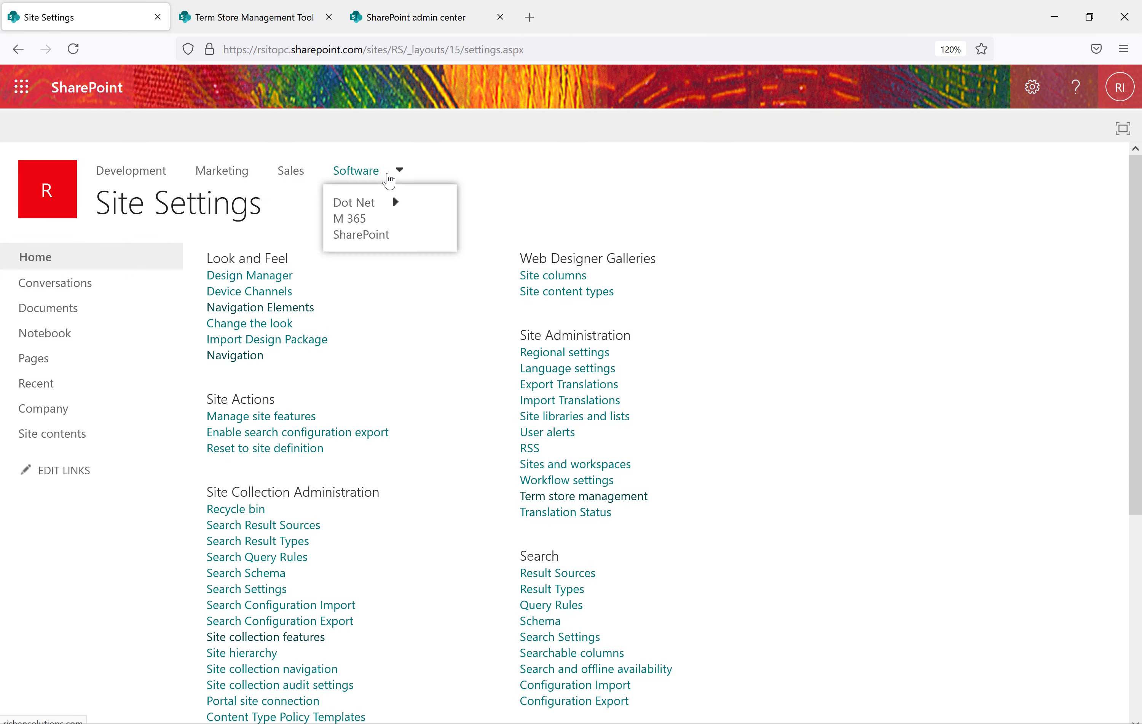
mouse_move(352, 211)
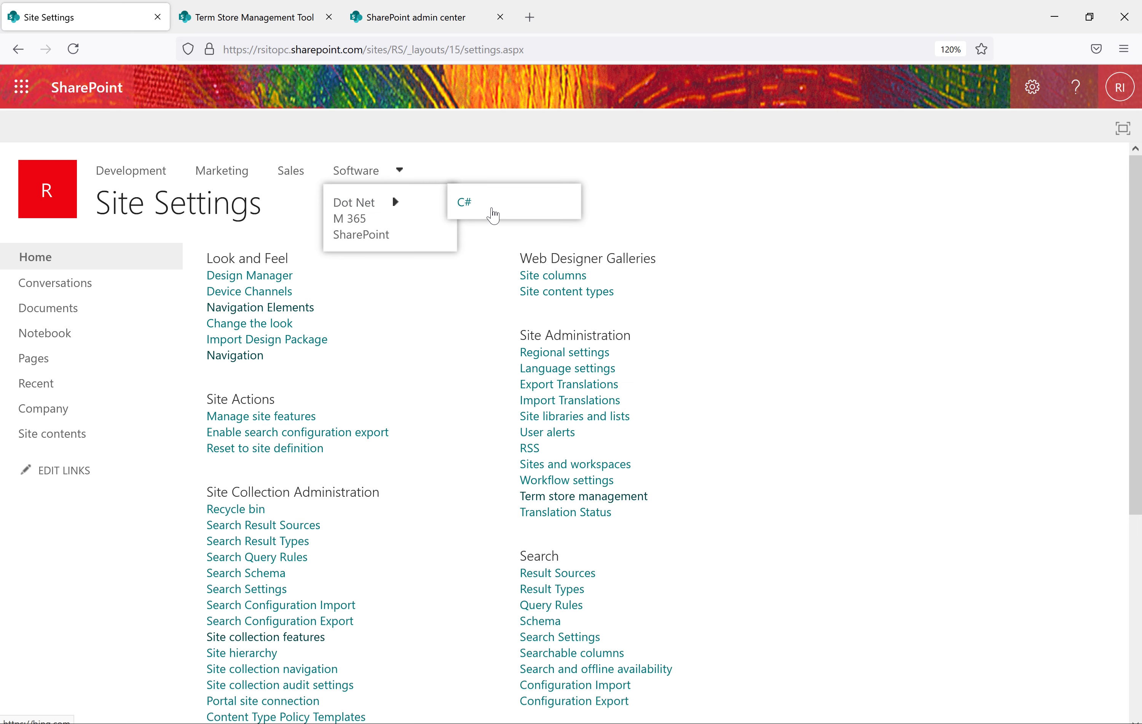
click(468, 203)
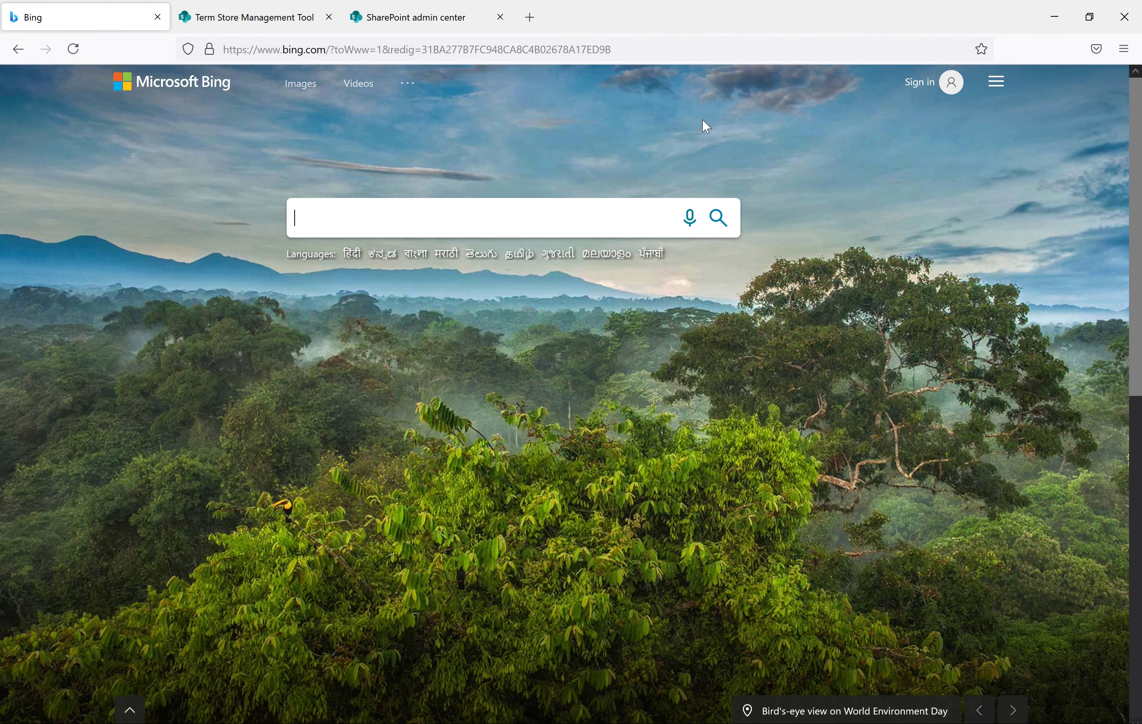
click(18, 49)
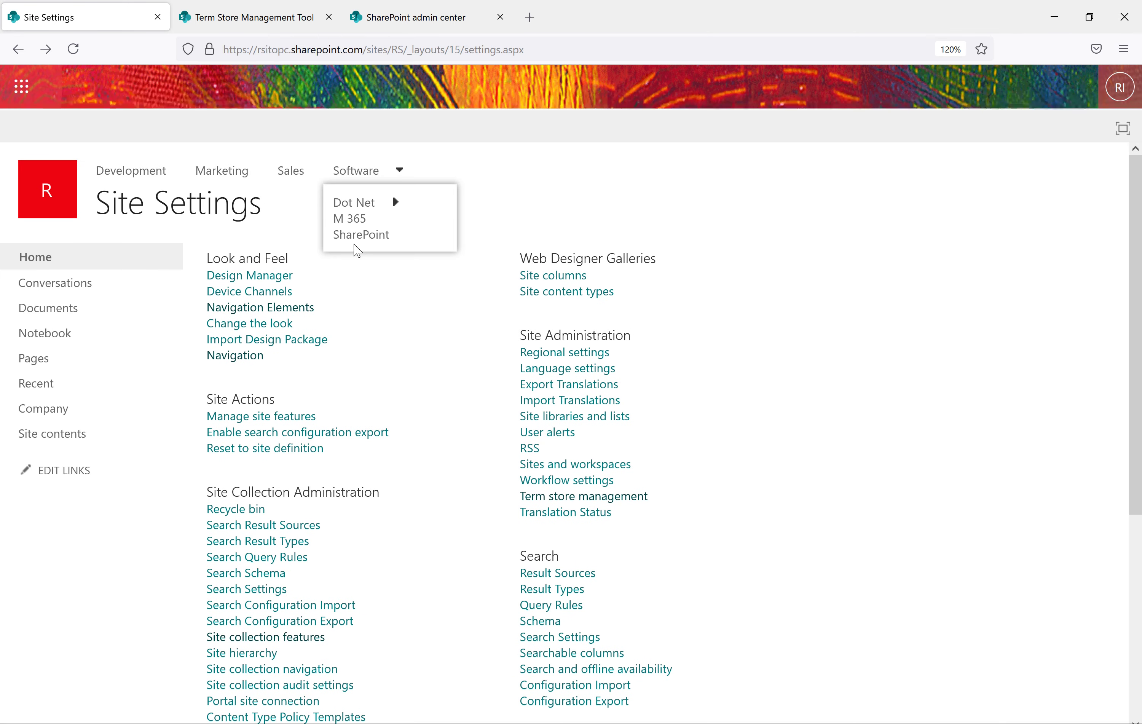
mouse_move(364, 203)
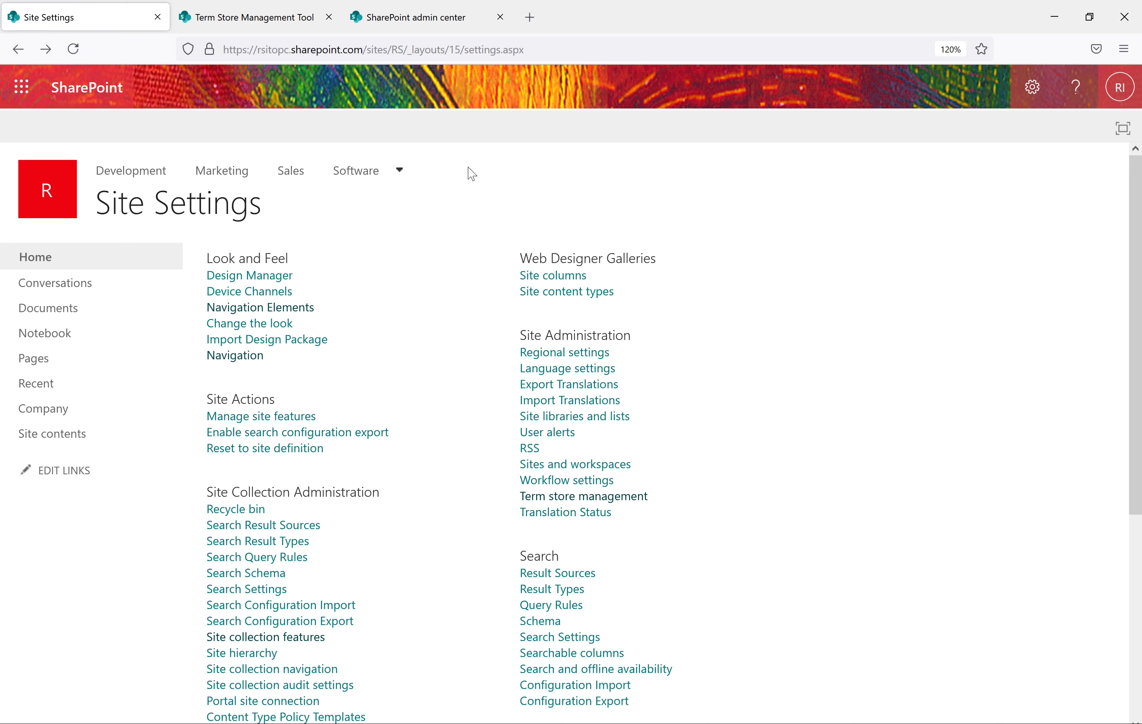
Open the site's navigation settings and review the Global Navigation and Current Navigation options.
click(223, 360)
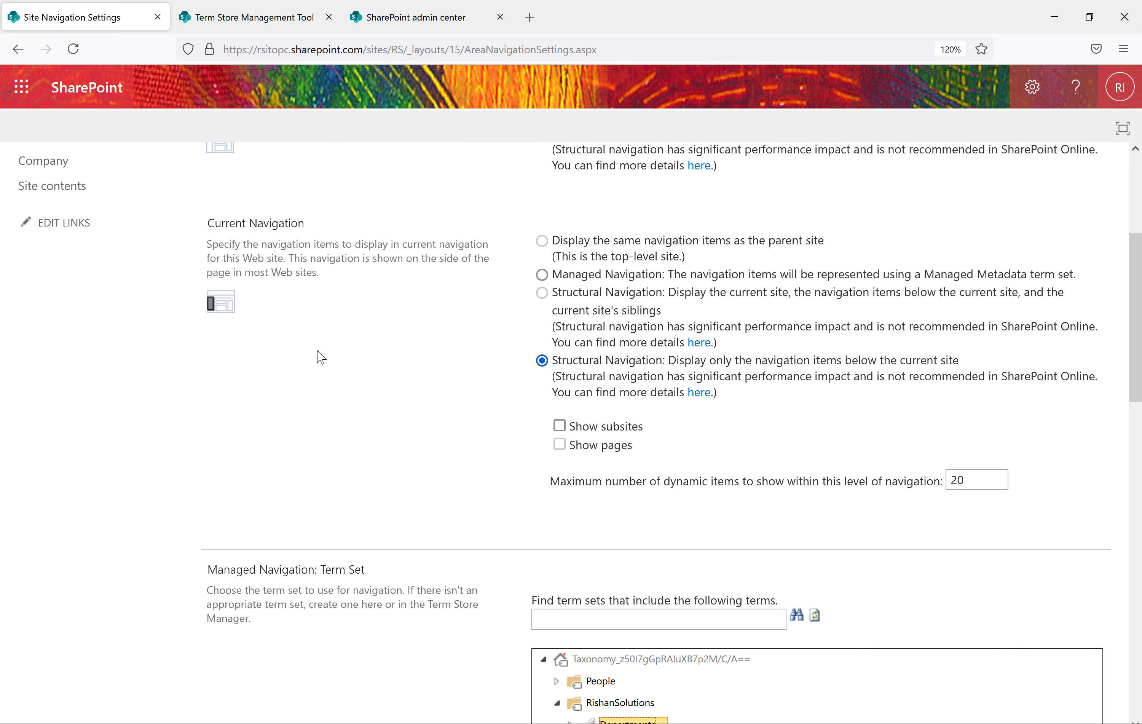
scroll(321, 357, up, 5)
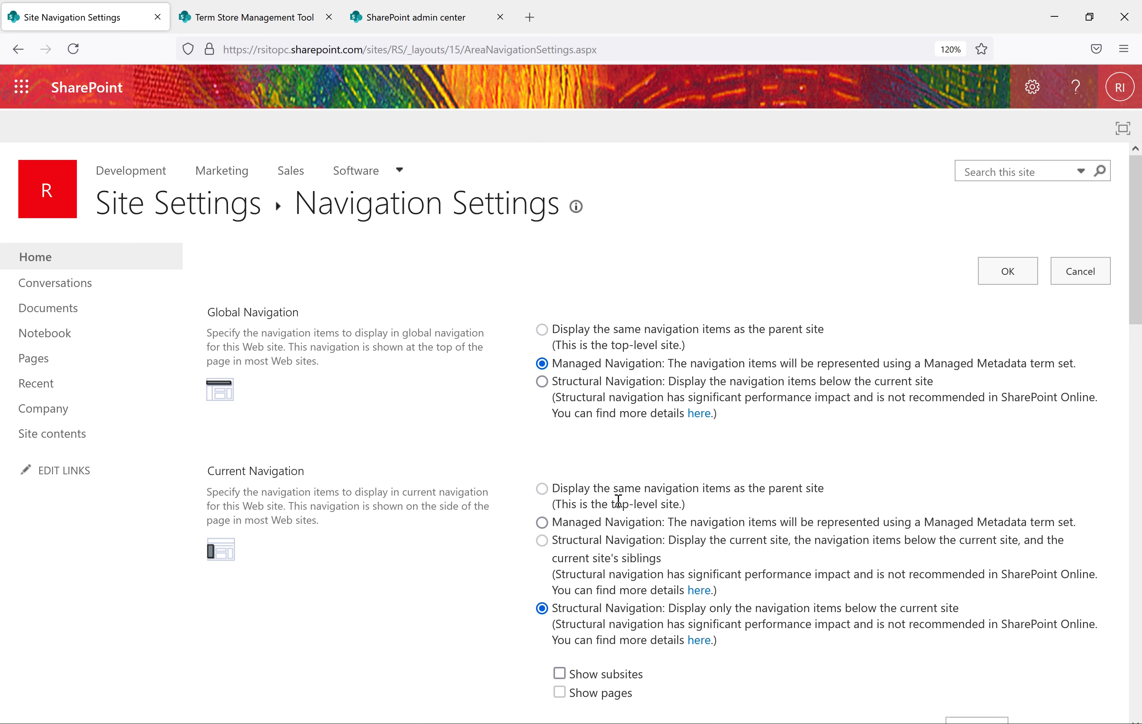
scroll(650, 466, down, 4)
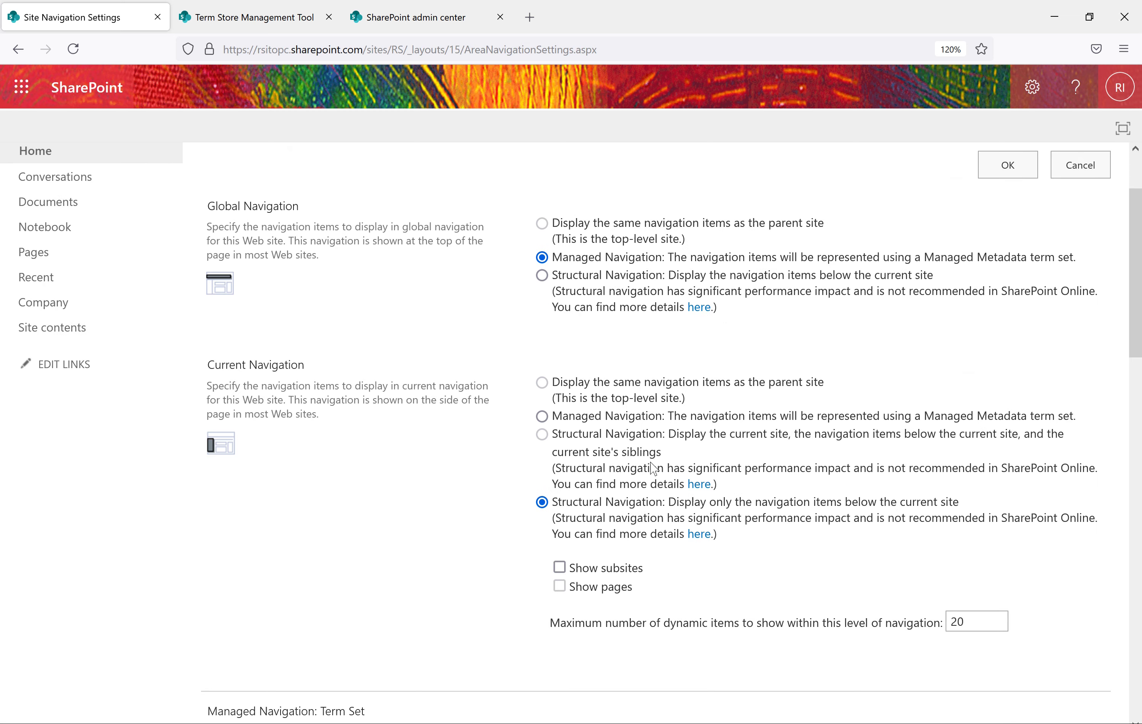